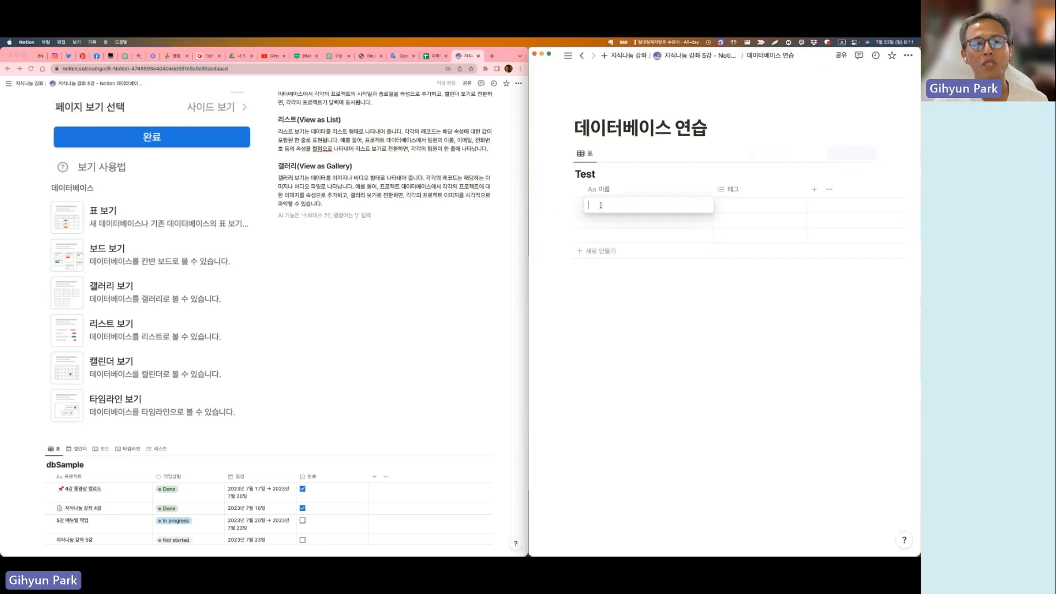
Open the 지식나눔 강좌 4강 page and examine its section on database concepts: table, field, record and field value
scroll(137, 168, up, 5)
scroll(137, 168, up, 5)
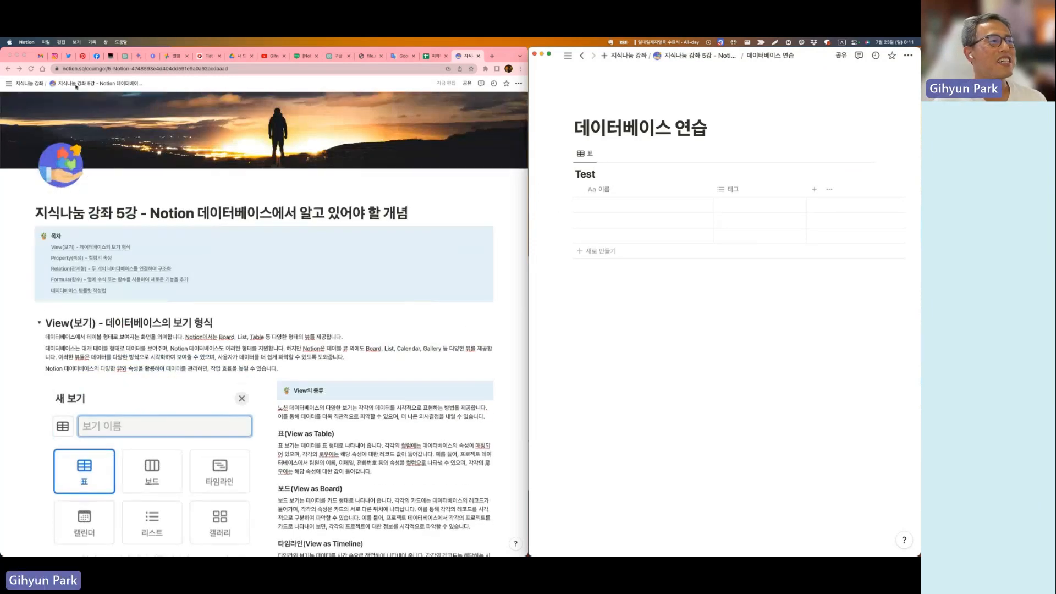
click(34, 86)
click(34, 84)
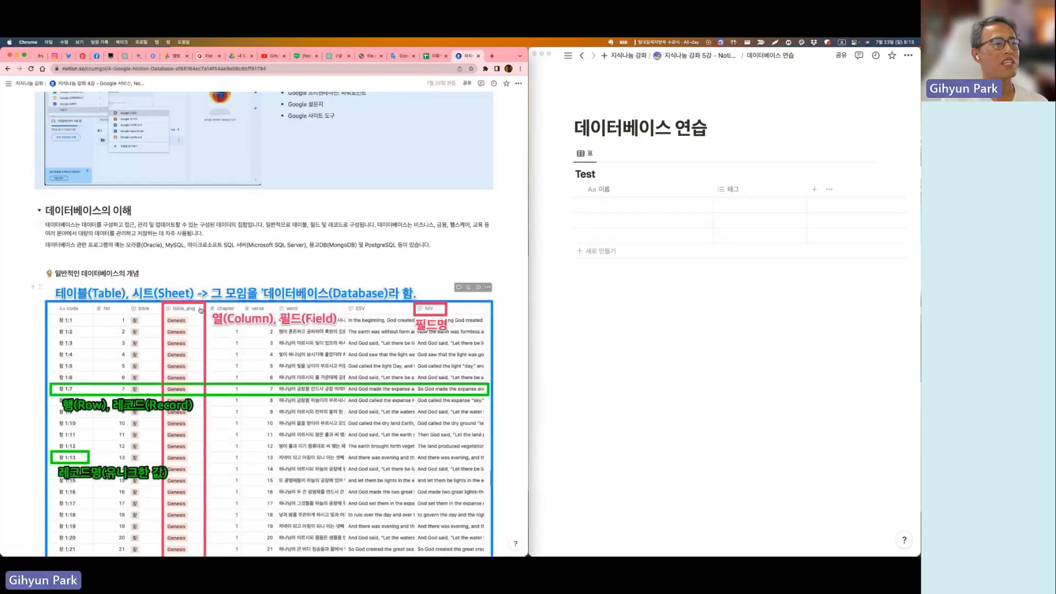
scroll(200, 311, down, 5)
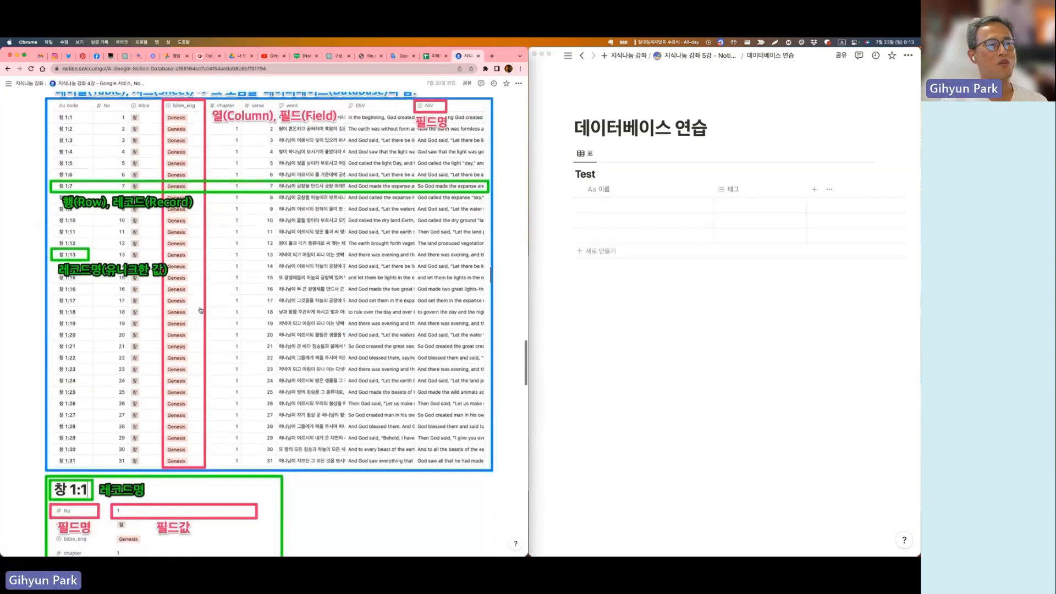
scroll(200, 311, up, 2)
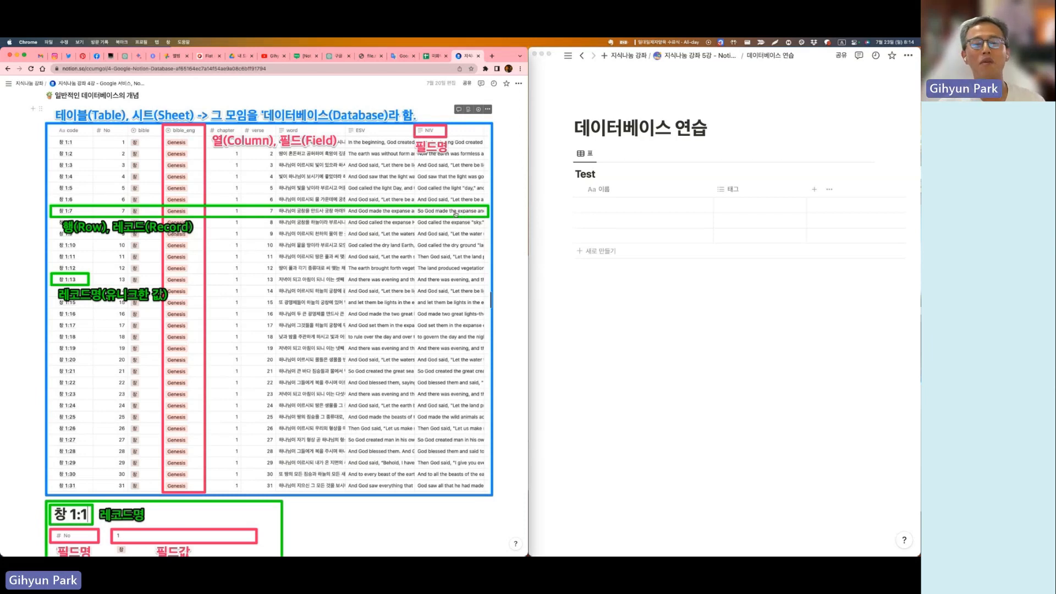
scroll(456, 214, down, 15)
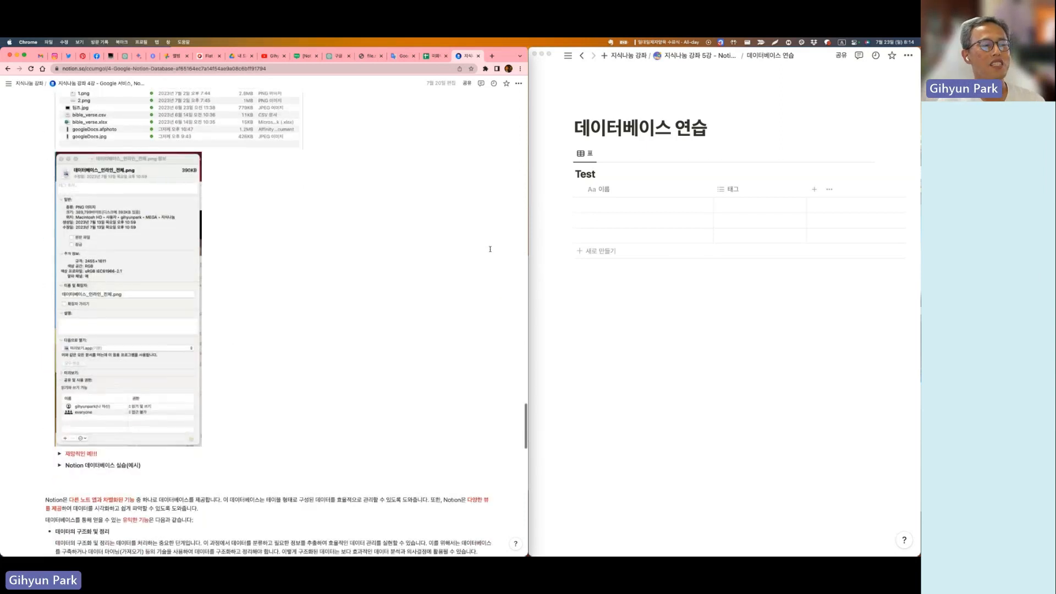
scroll(489, 248, up, 15)
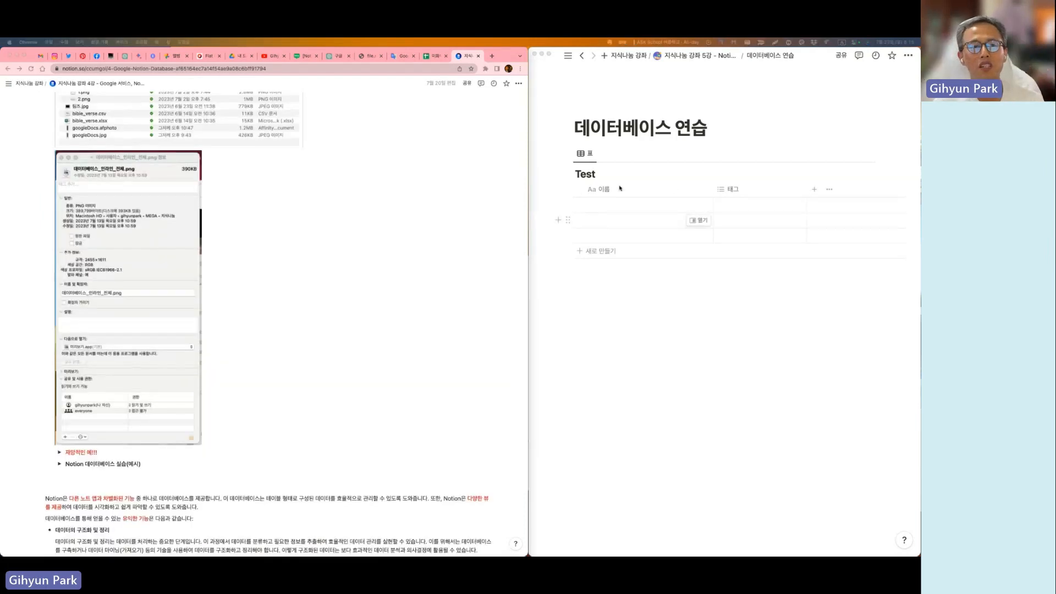
click(664, 299)
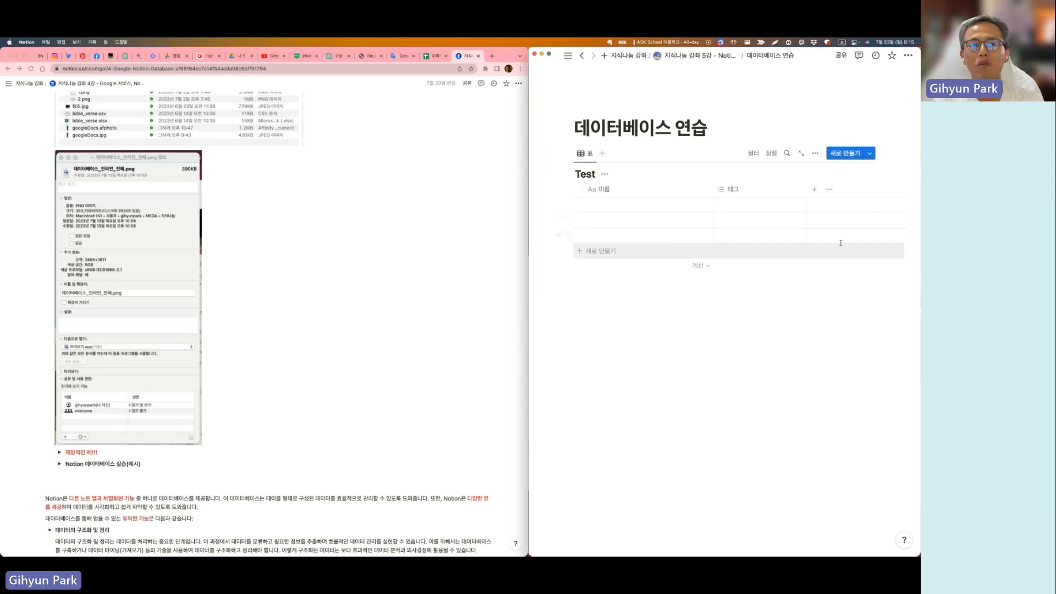
scroll(331, 202, up, 10)
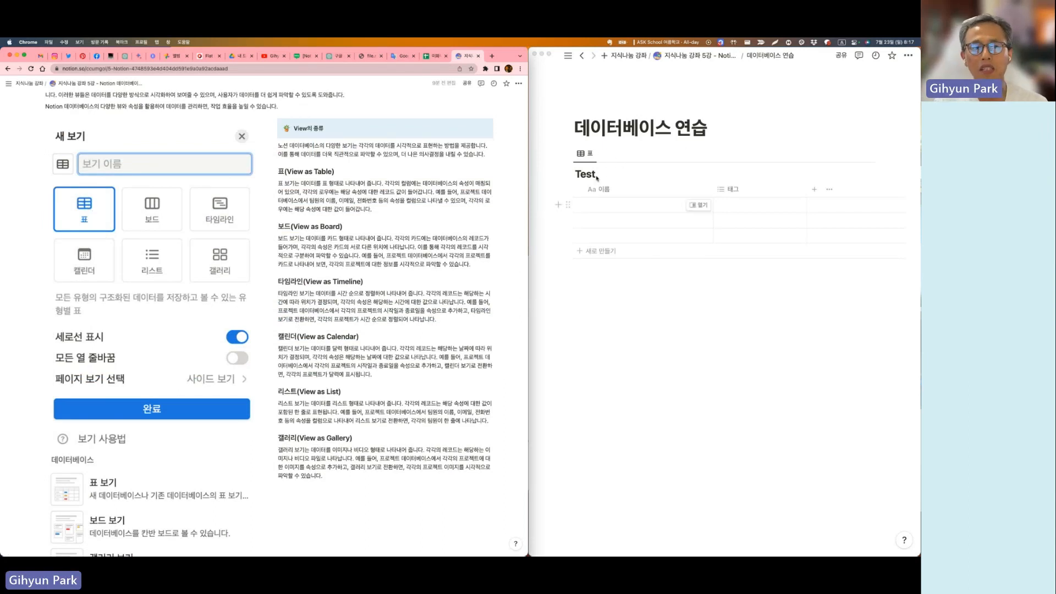
click(571, 207)
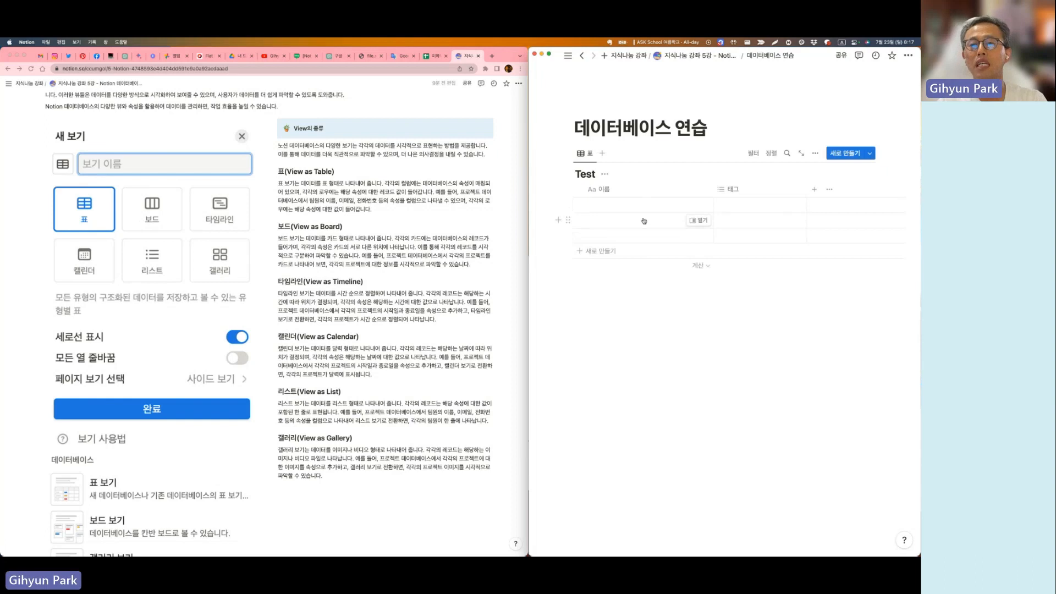
Open the 노션 & 인공지능 활용 강좌 안내 entry of the 지식나눔 database in side view and look through its content
scroll(172, 251, down, 10)
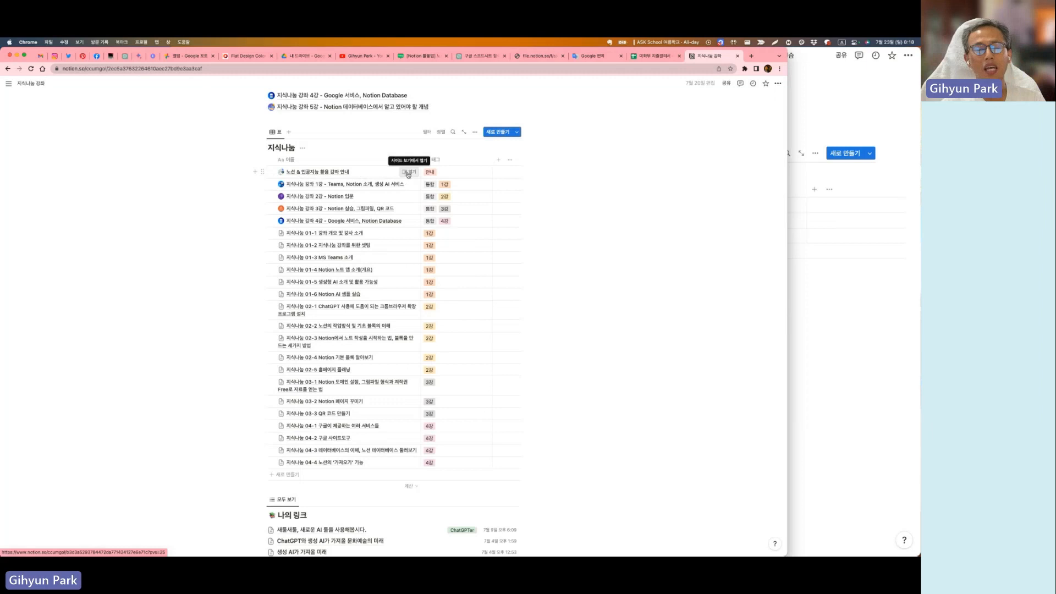
click(408, 172)
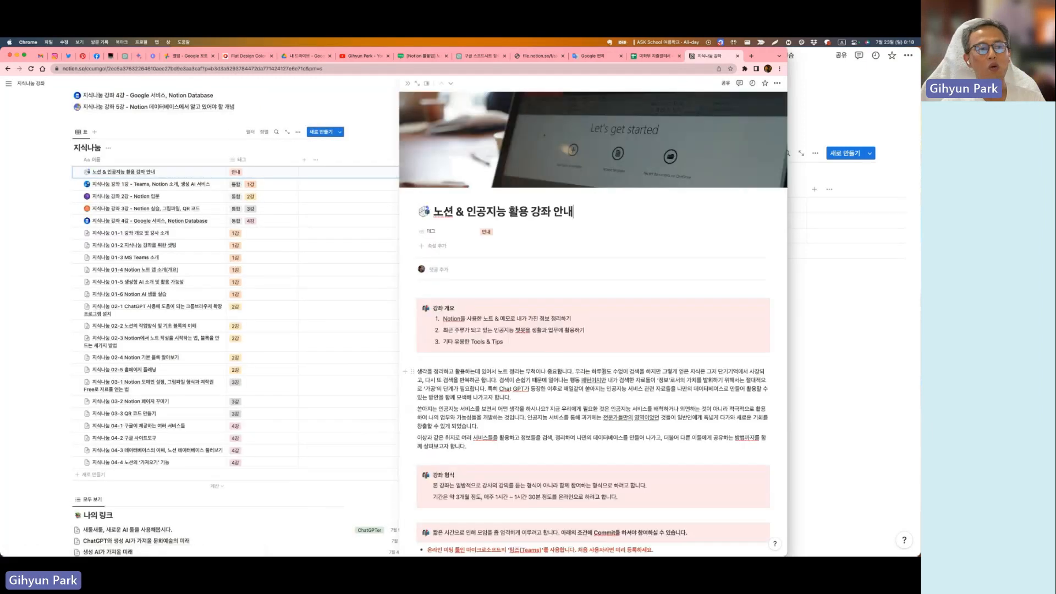
scroll(603, 371, down, 7)
scroll(603, 372, up, 5)
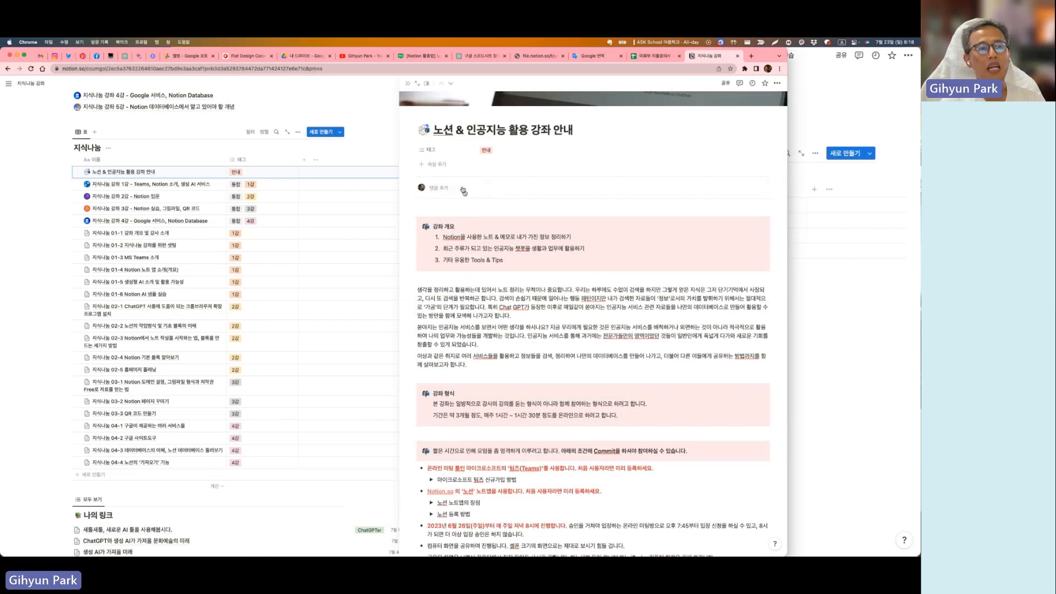
scroll(467, 192, up, 1)
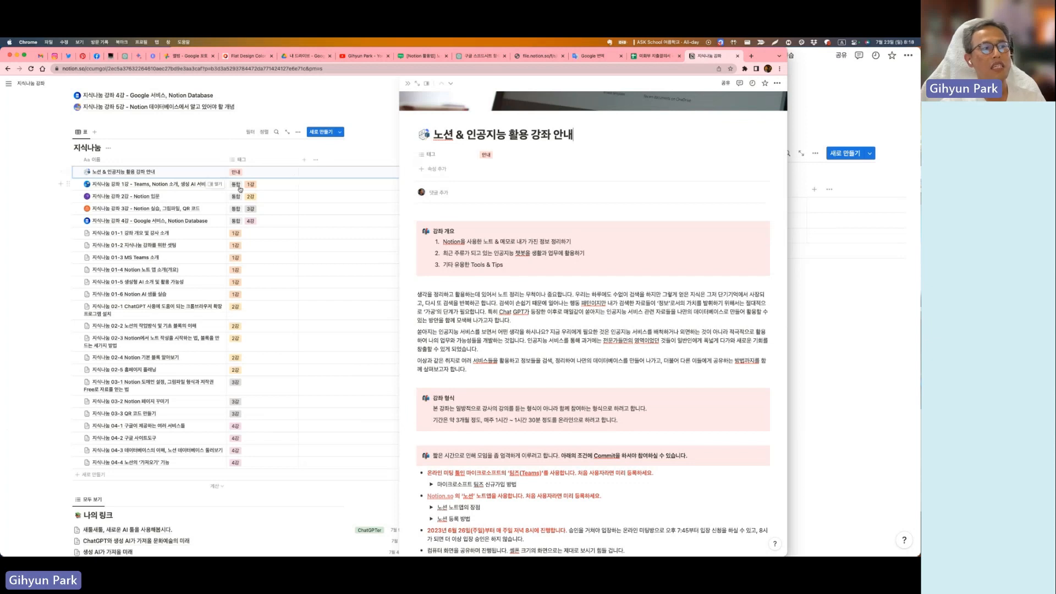
Open the 지식나눔 강좌 1강 entry in side view and examine its contents list, embedded video and collapsible sections
click(216, 184)
scroll(581, 246, down, 5)
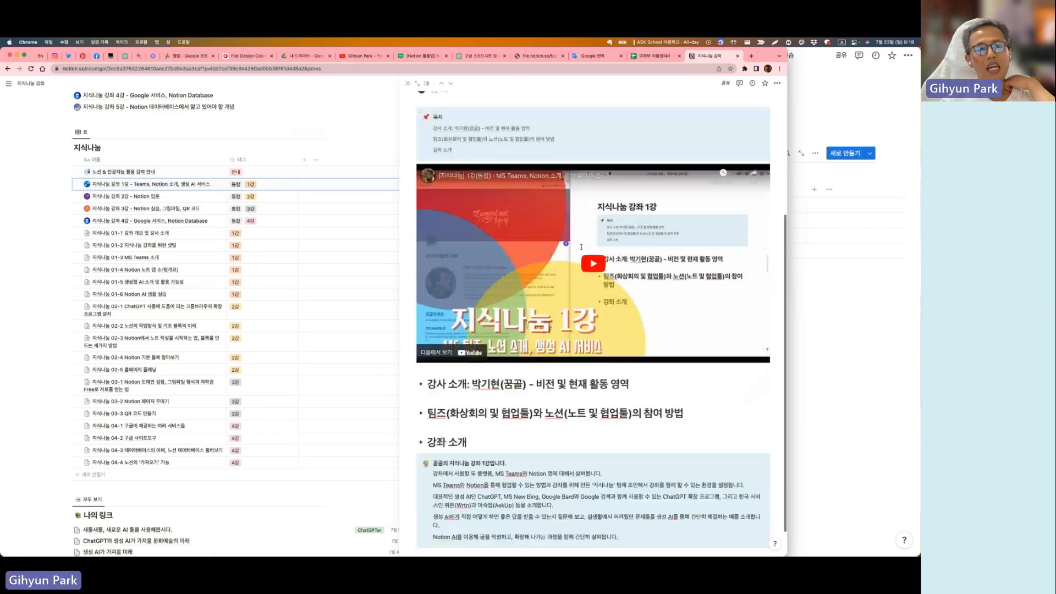
scroll(581, 247, up, 3)
scroll(581, 247, down, 3)
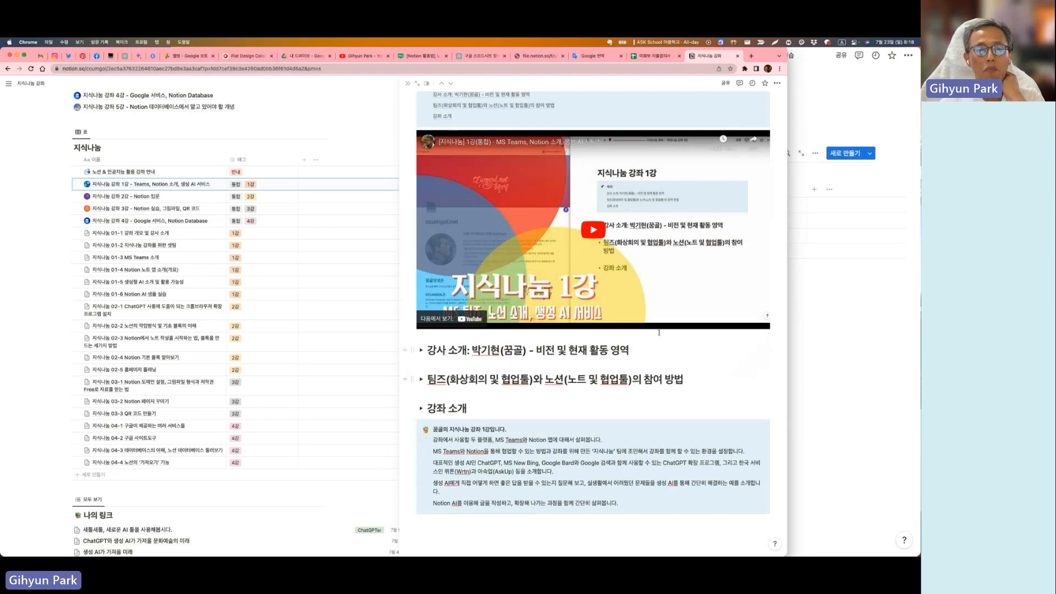
scroll(593, 242, up, 5)
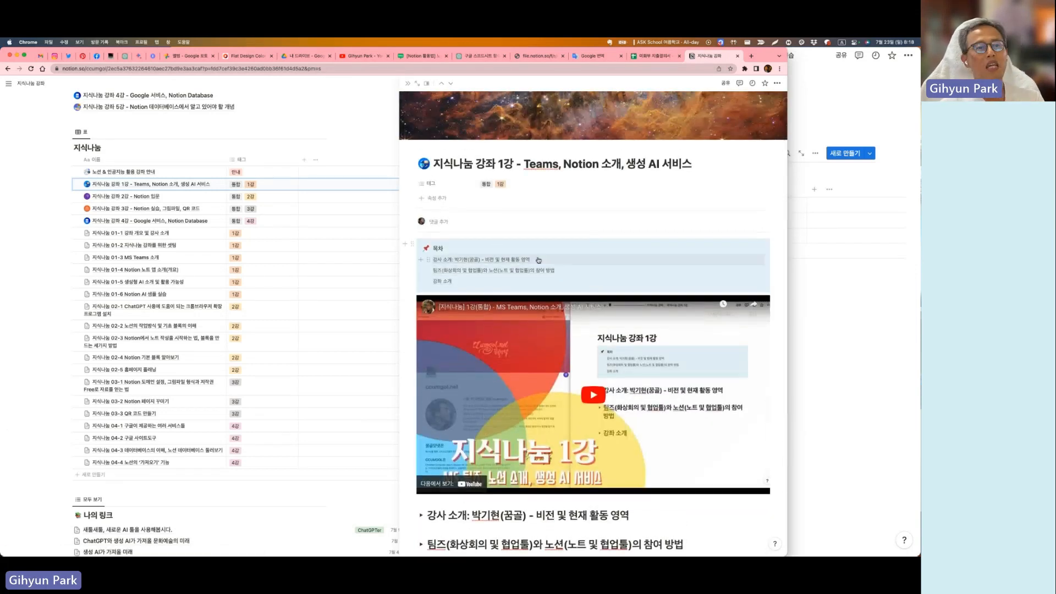
scroll(592, 240, down, 2)
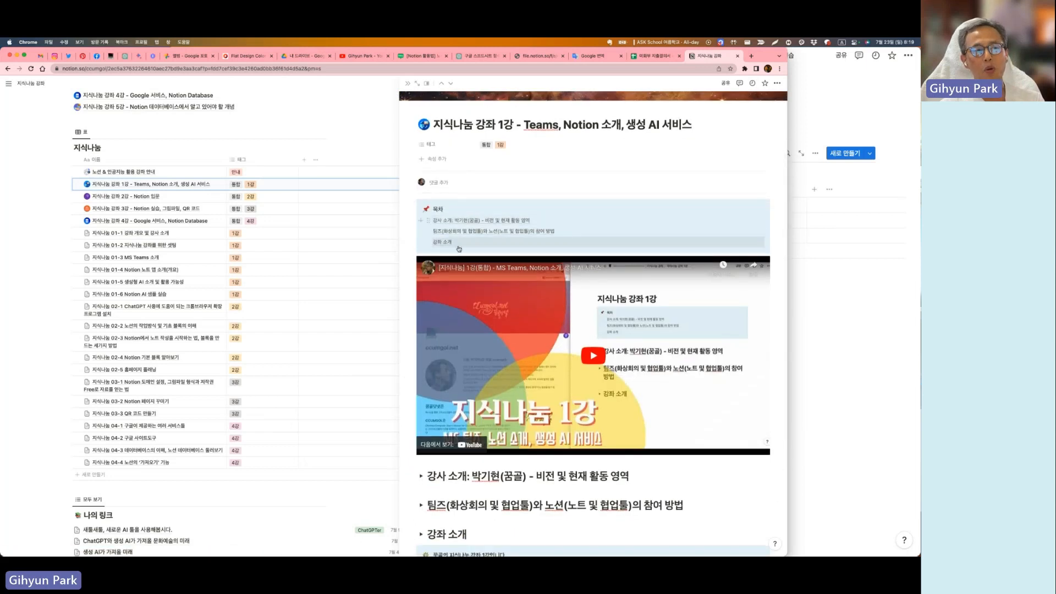
scroll(518, 245, down, 5)
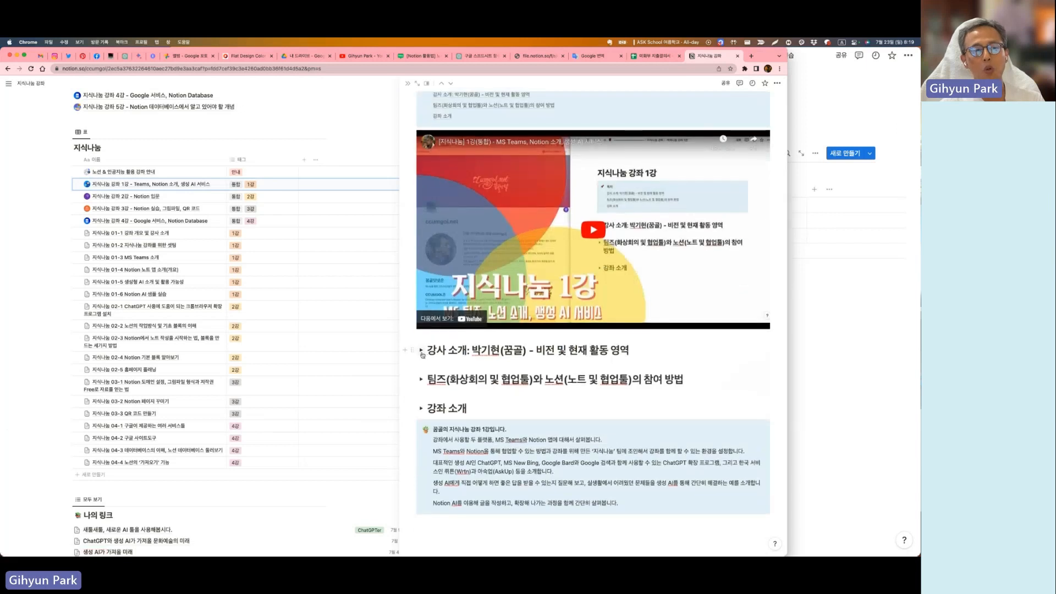
click(422, 351)
click(421, 351)
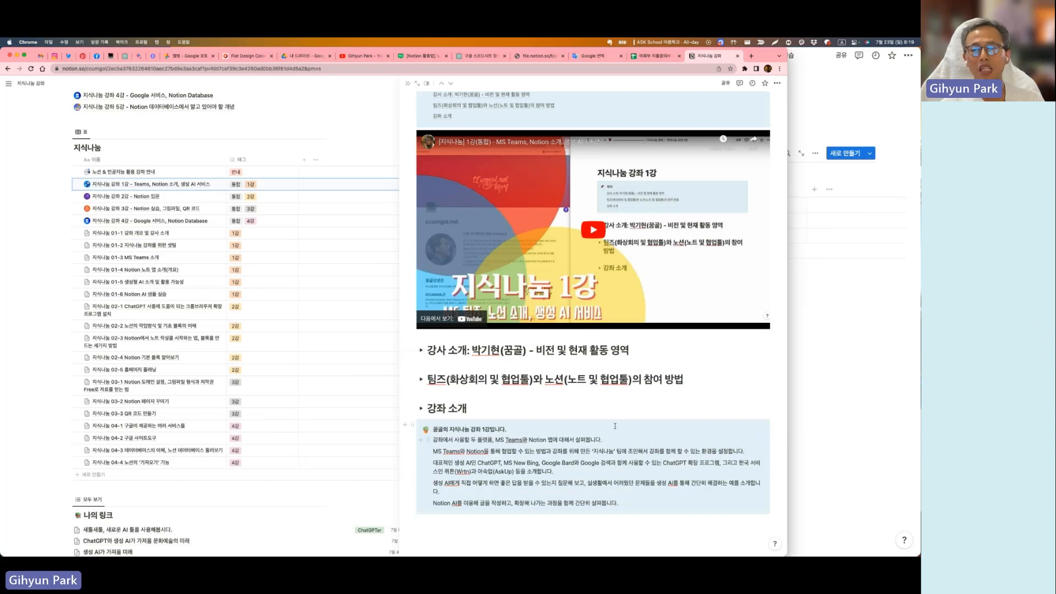
scroll(509, 255, up, 1)
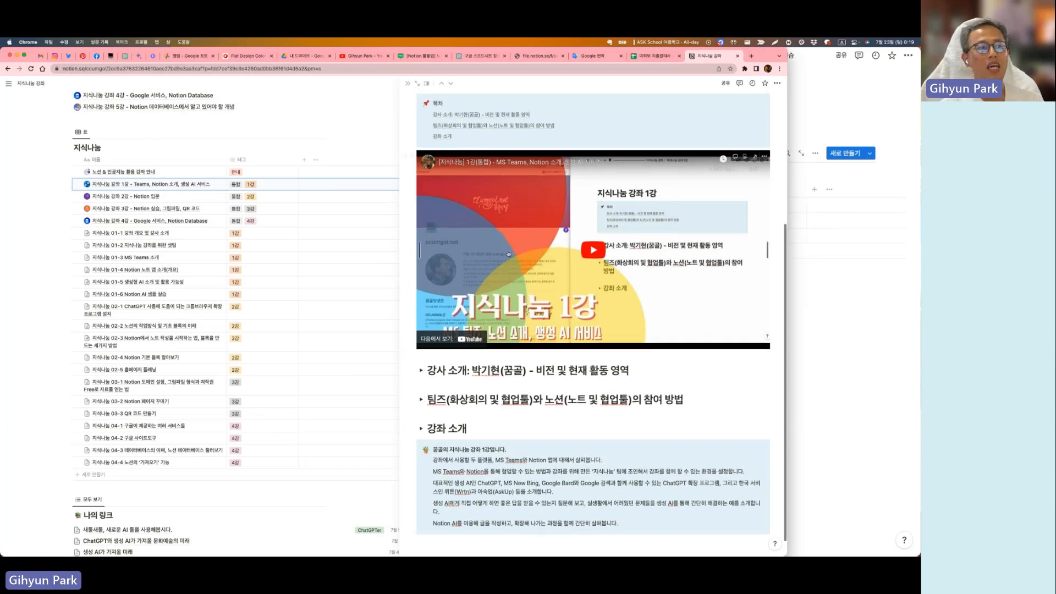
scroll(509, 254, up, 5)
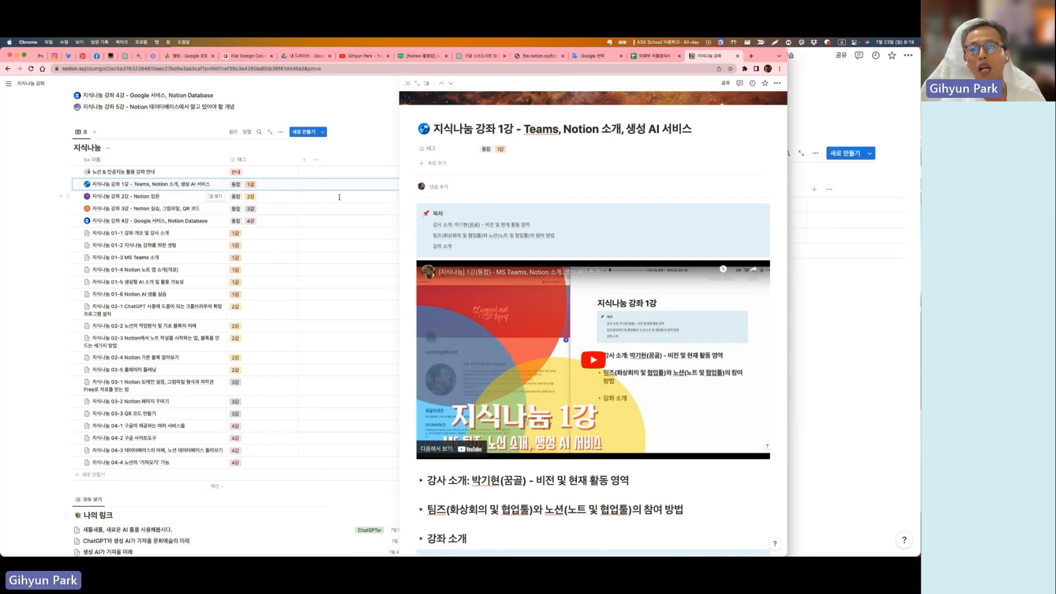
Add a new view with the 리스트 layout to the 지식나눔 database
click(94, 132)
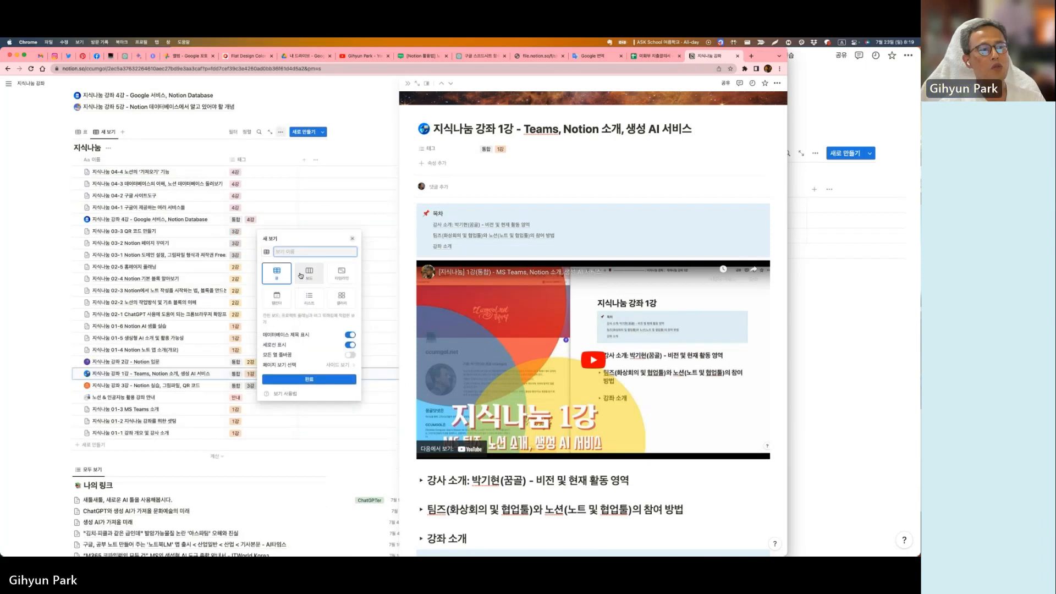
click(310, 300)
click(77, 191)
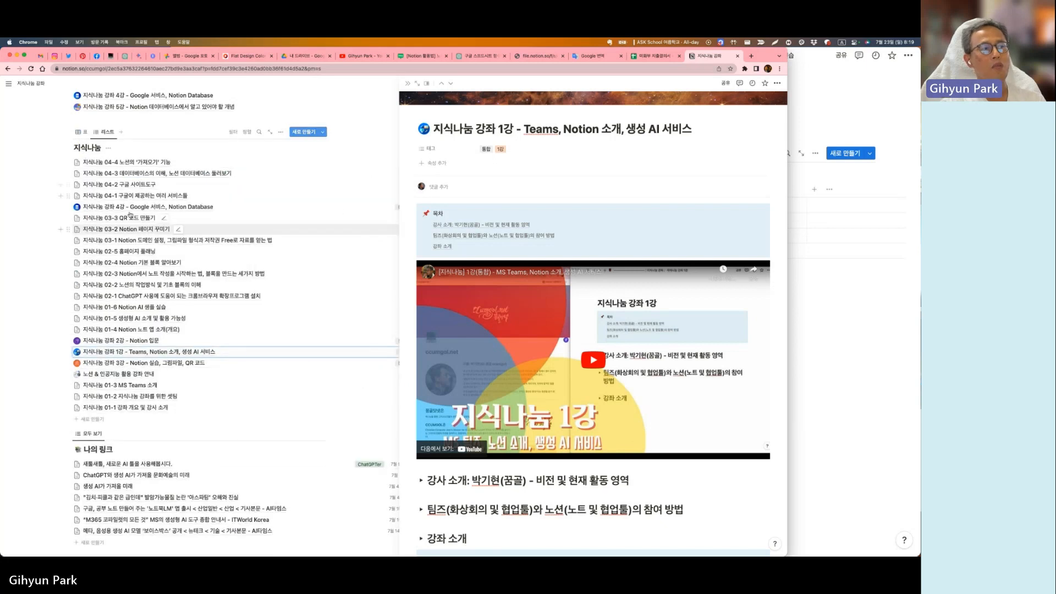
Close the side view of the lecture page and compare the database's table view with its list view
click(407, 83)
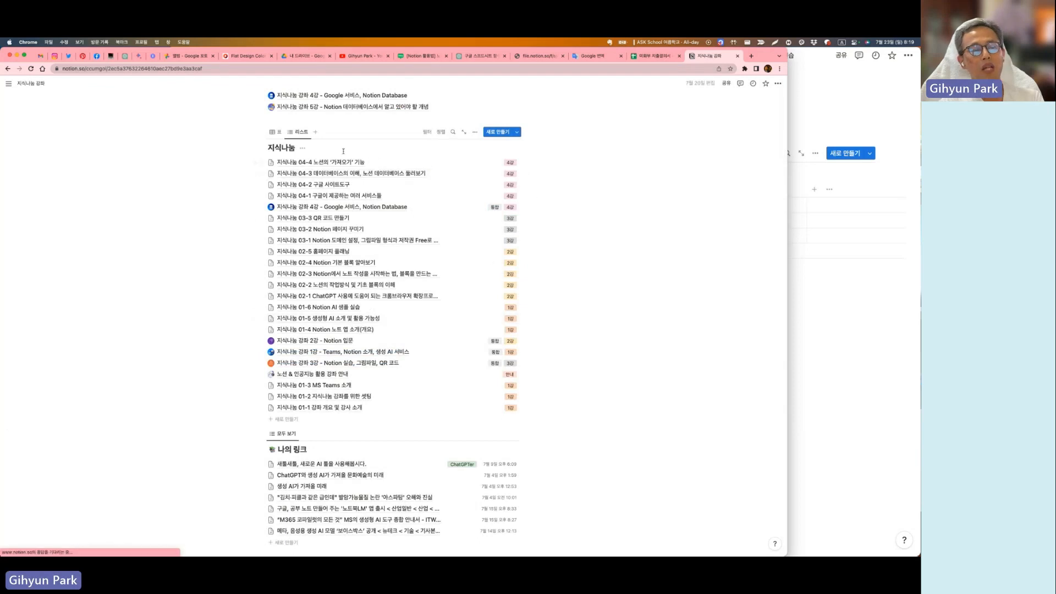
click(273, 132)
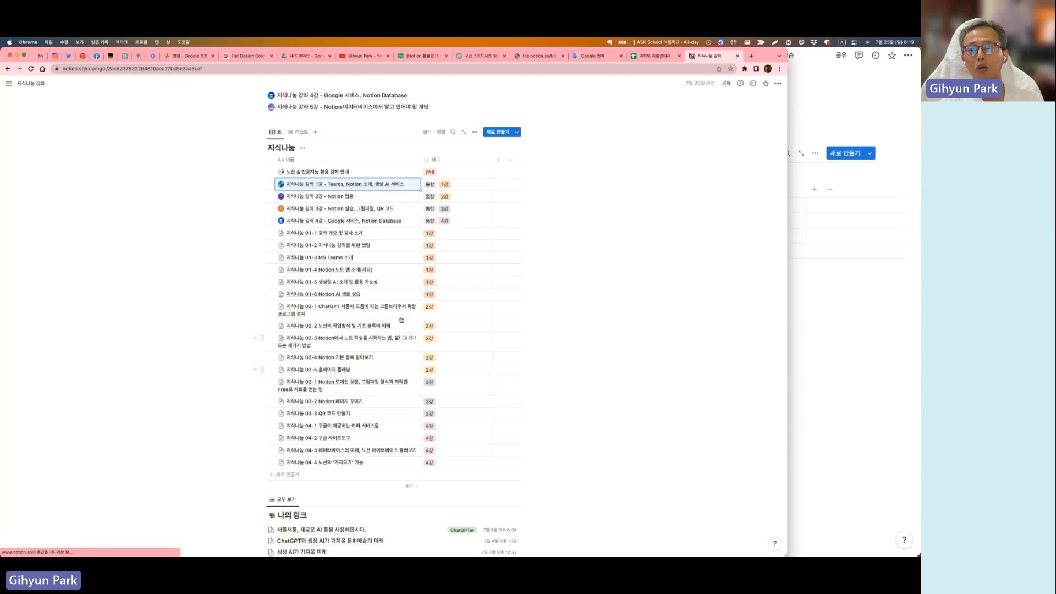
click(299, 136)
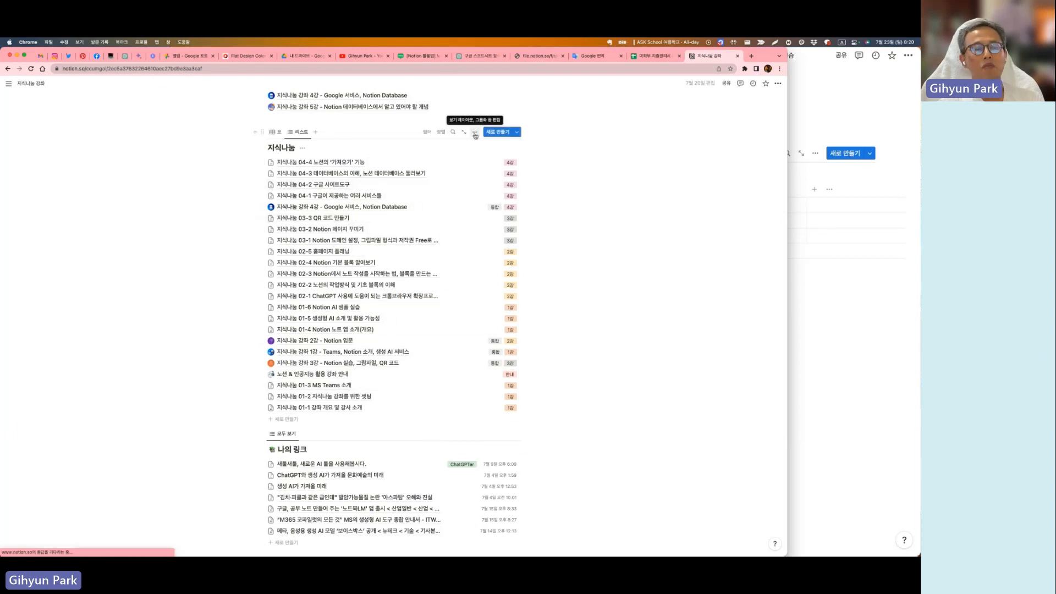
Hide the 태그 property in the list view of the 지식나눔 database
click(475, 134)
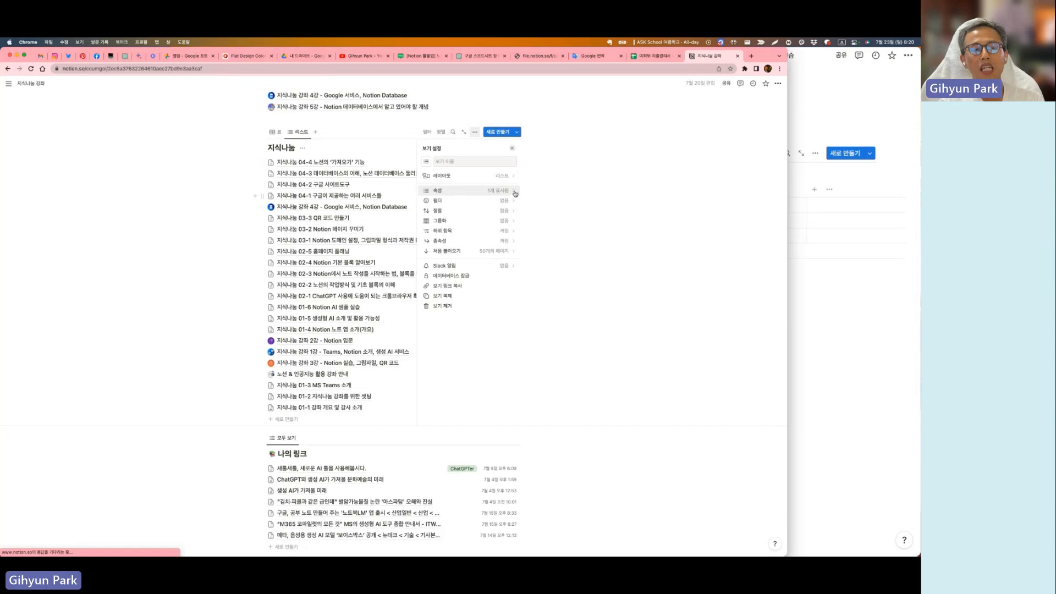
click(480, 190)
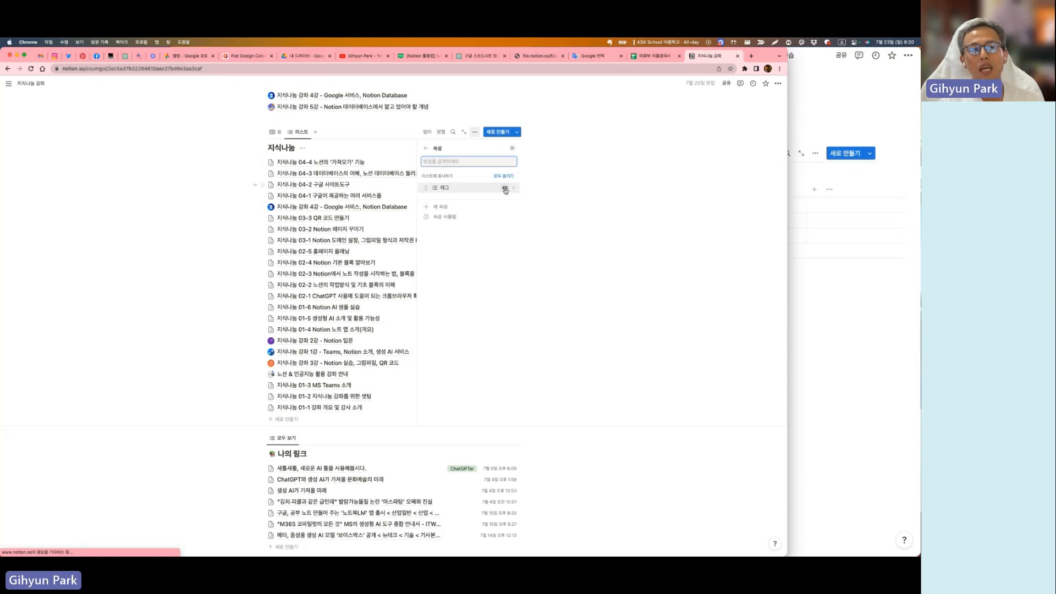
click(505, 189)
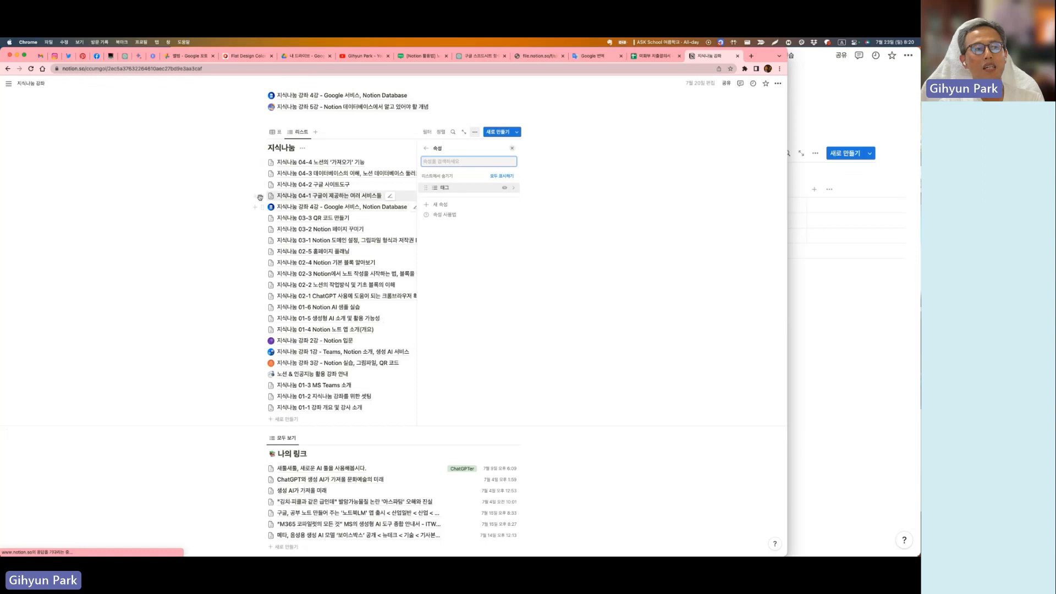
click(211, 196)
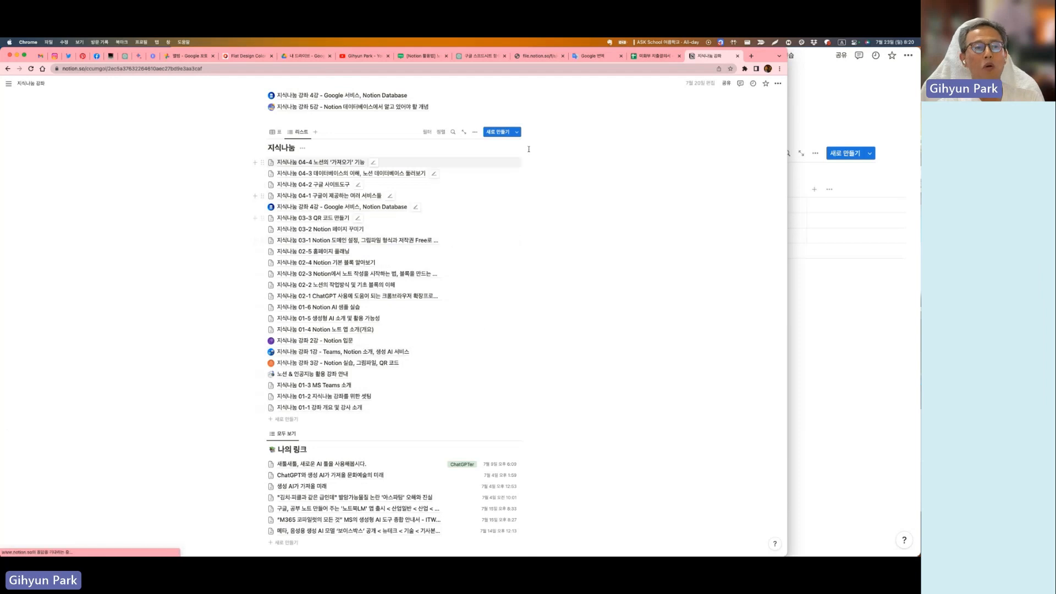
Show the 태그 property in the list view again and return to the database's table view
click(474, 132)
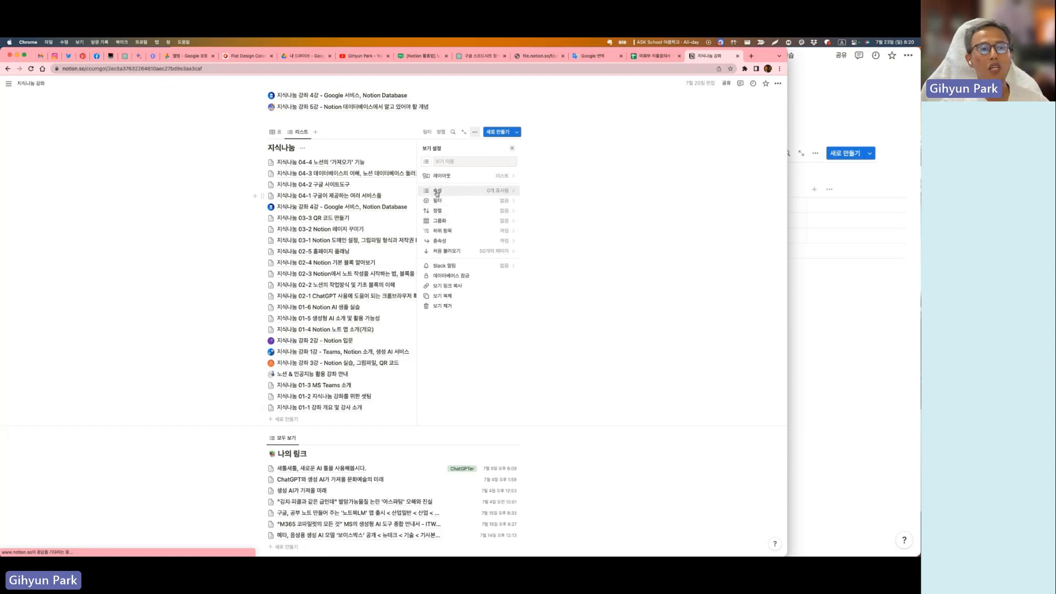
click(510, 191)
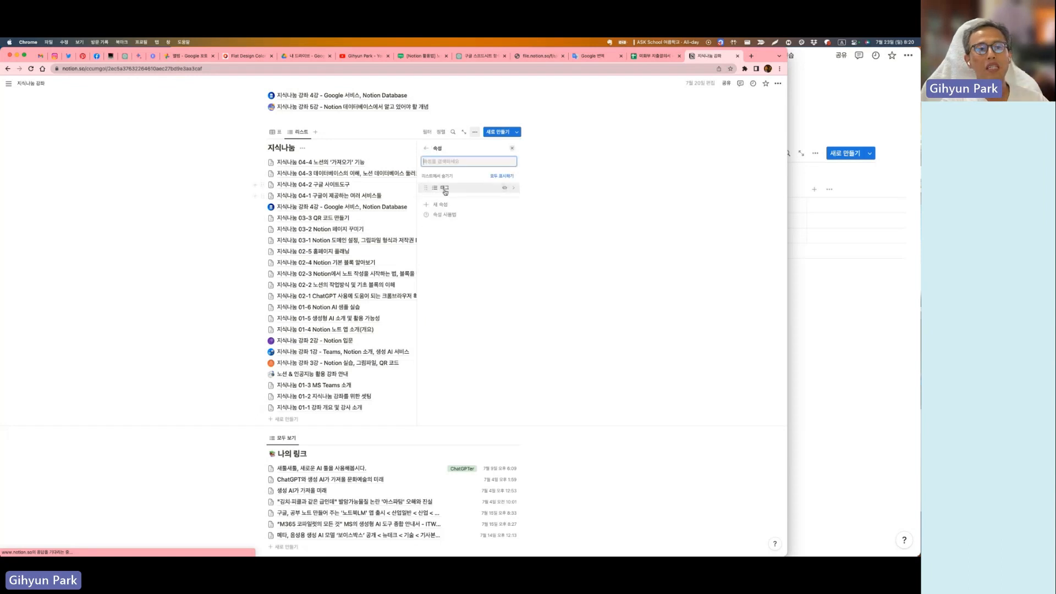
click(504, 188)
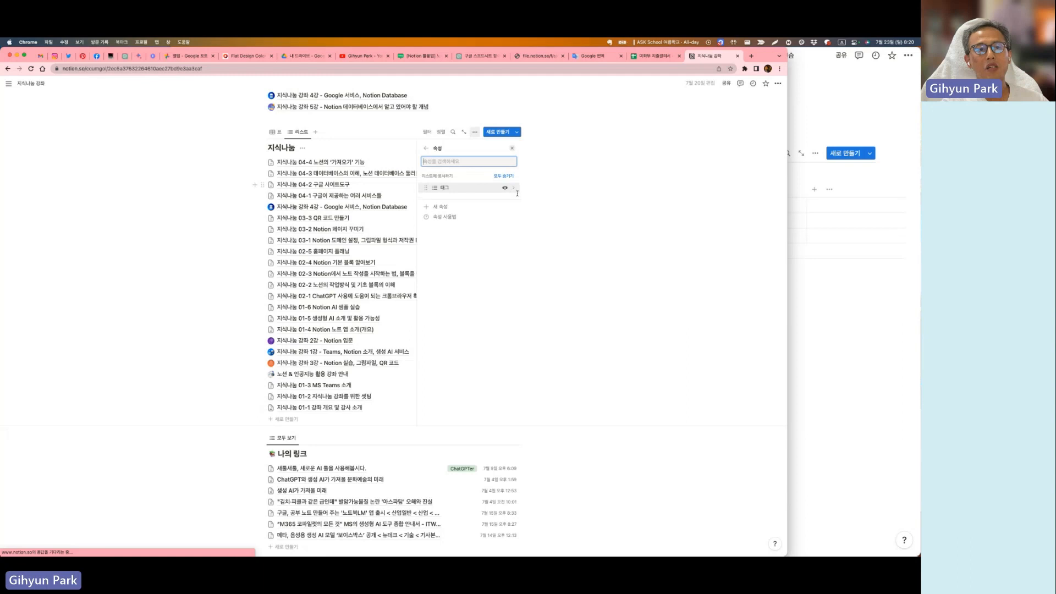
click(214, 186)
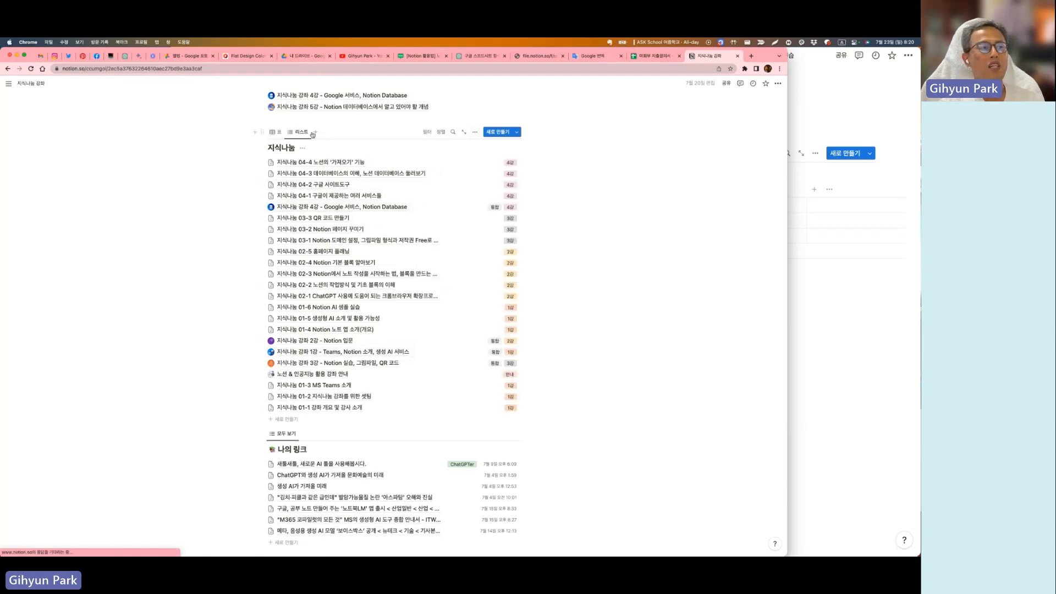
click(278, 134)
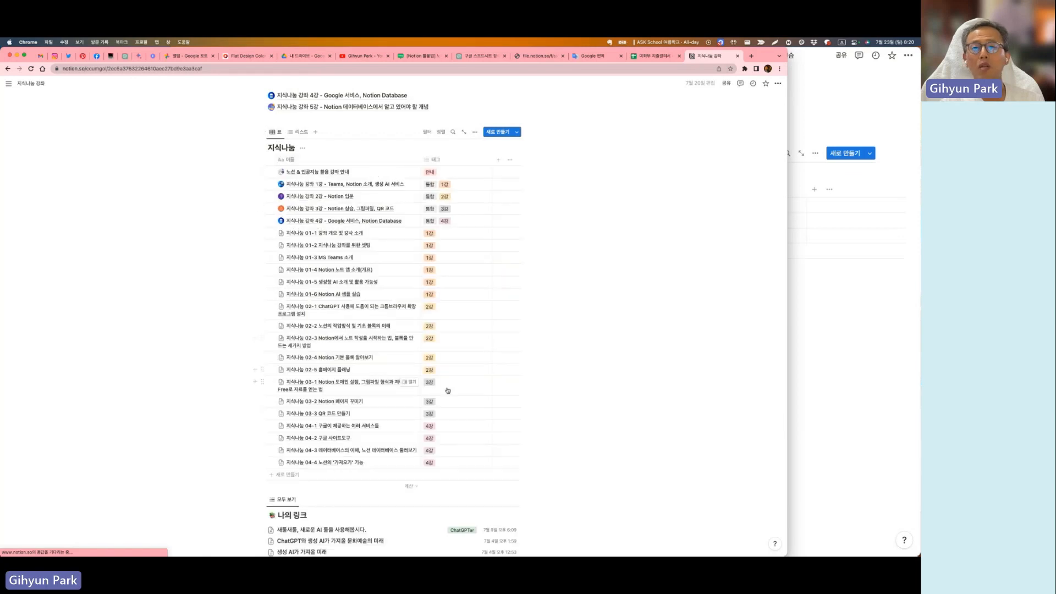
Review the view types described on the 지식나눔 강좌 5강 page and examine the dbSample database's table view
scroll(397, 333, down, 15)
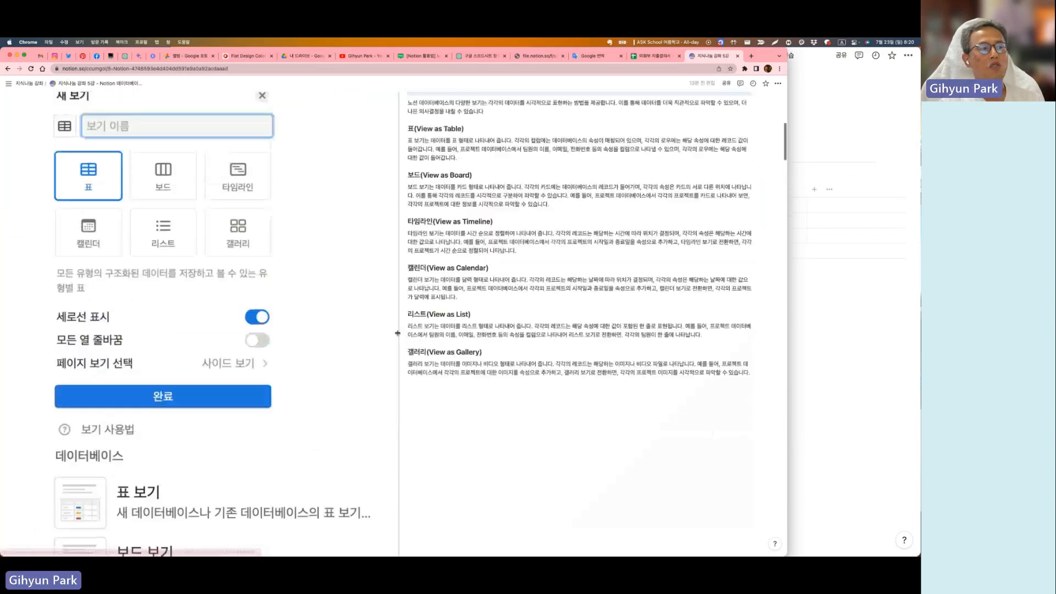
scroll(398, 333, down, 7)
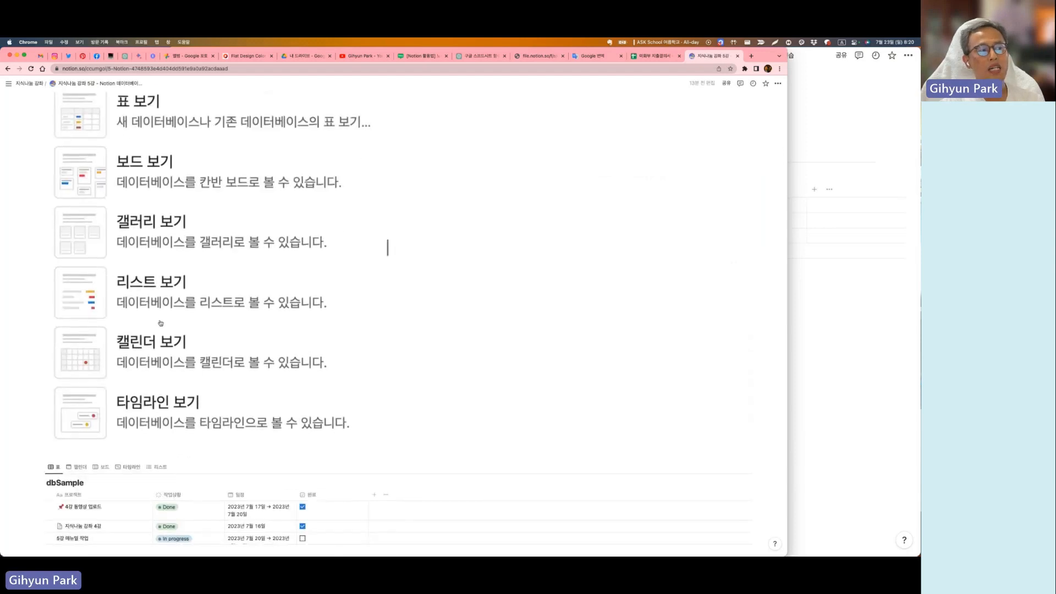
scroll(387, 247, down, 5)
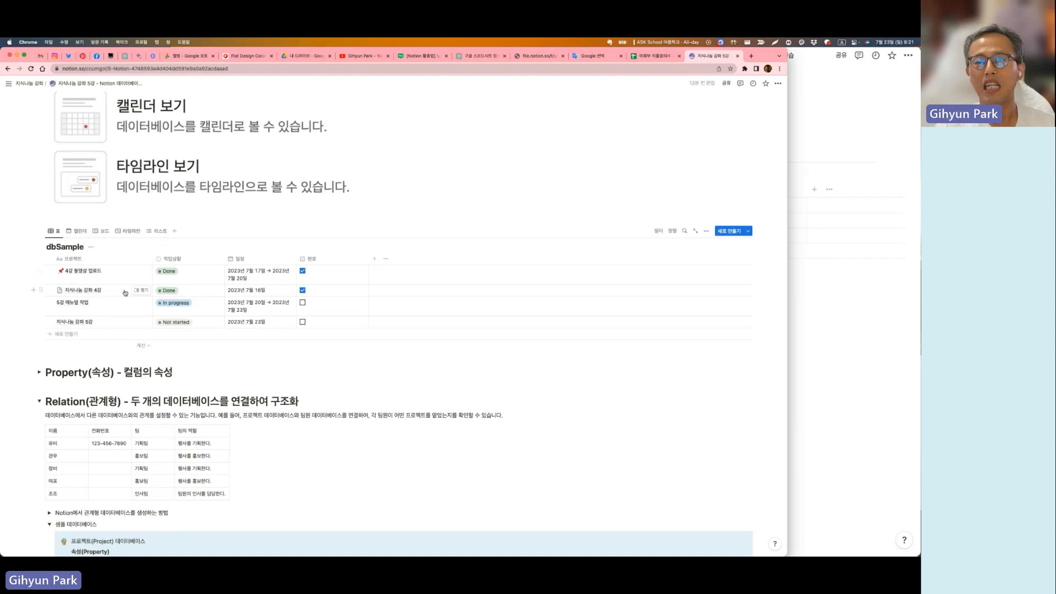
scroll(104, 302, down, 1)
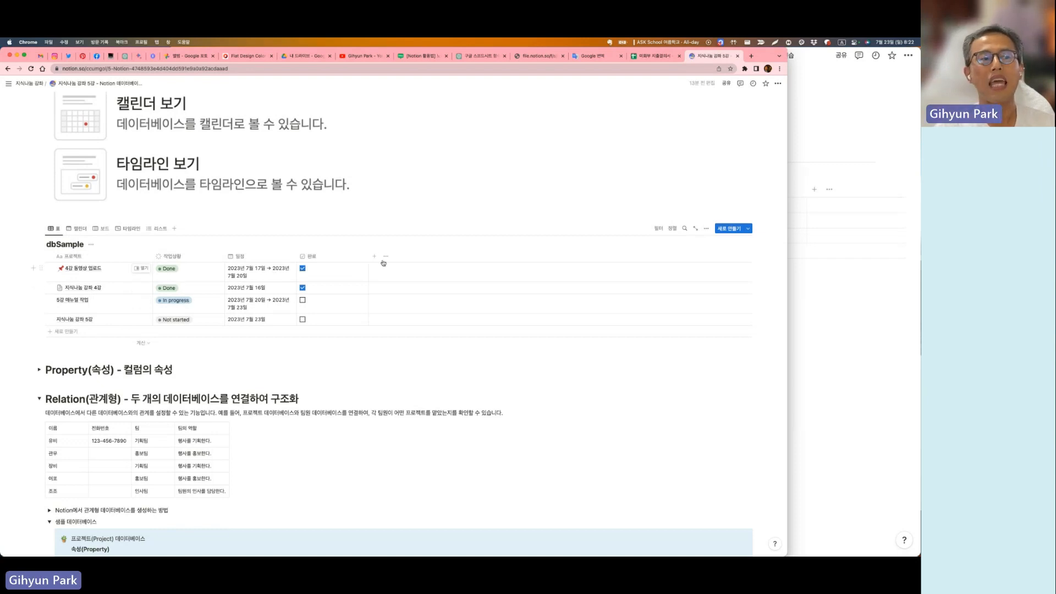
scroll(448, 288, down, 1)
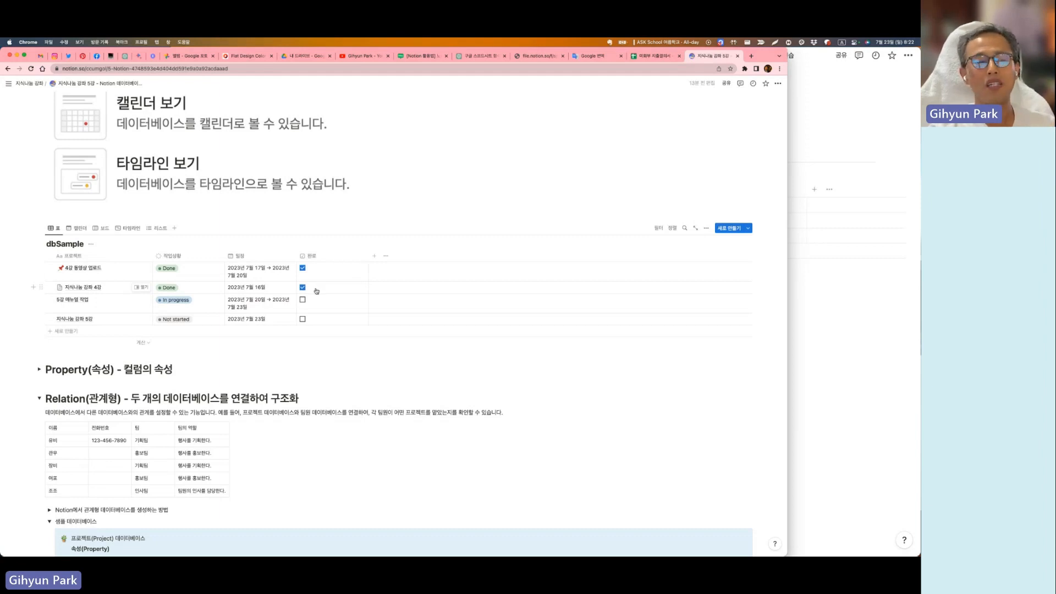
Show dbSample in its 캘린더 view and examine how the projects are laid out across the month
click(78, 228)
scroll(264, 288, down, 5)
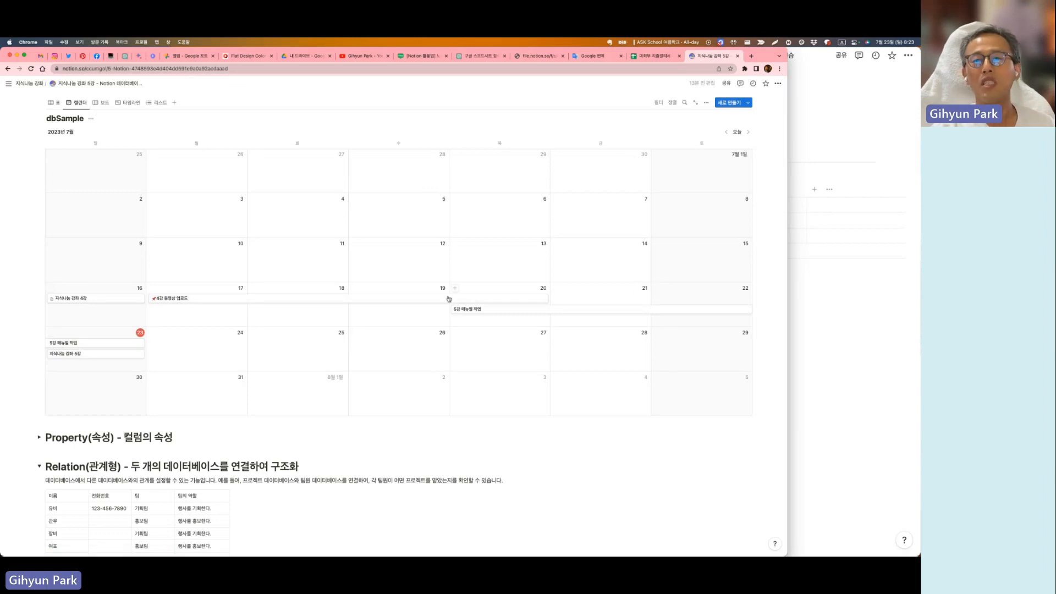
scroll(442, 300, up, 1)
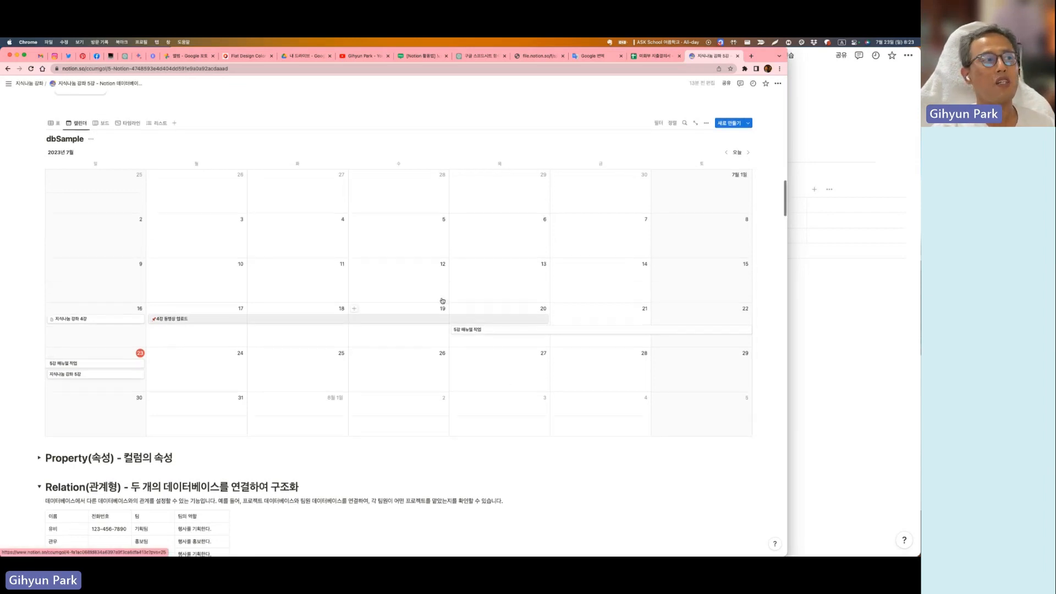
In dbSample's 보드 view, move 지식나눔 강좌 5강 to In progress and 5강 매뉴얼 작업 to Done, and check the table view
click(102, 123)
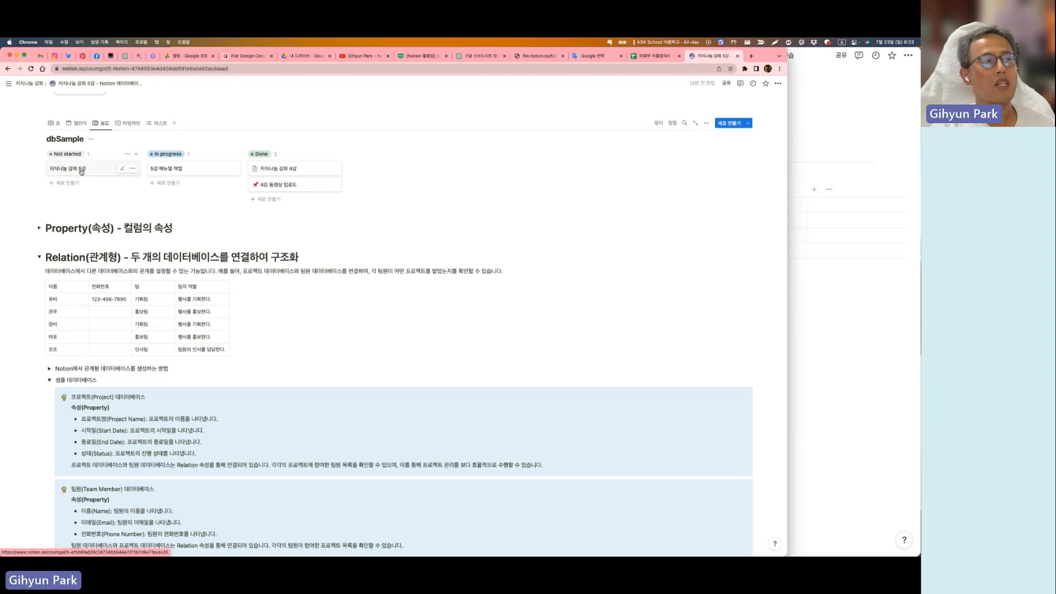
drag(81, 172, 279, 198)
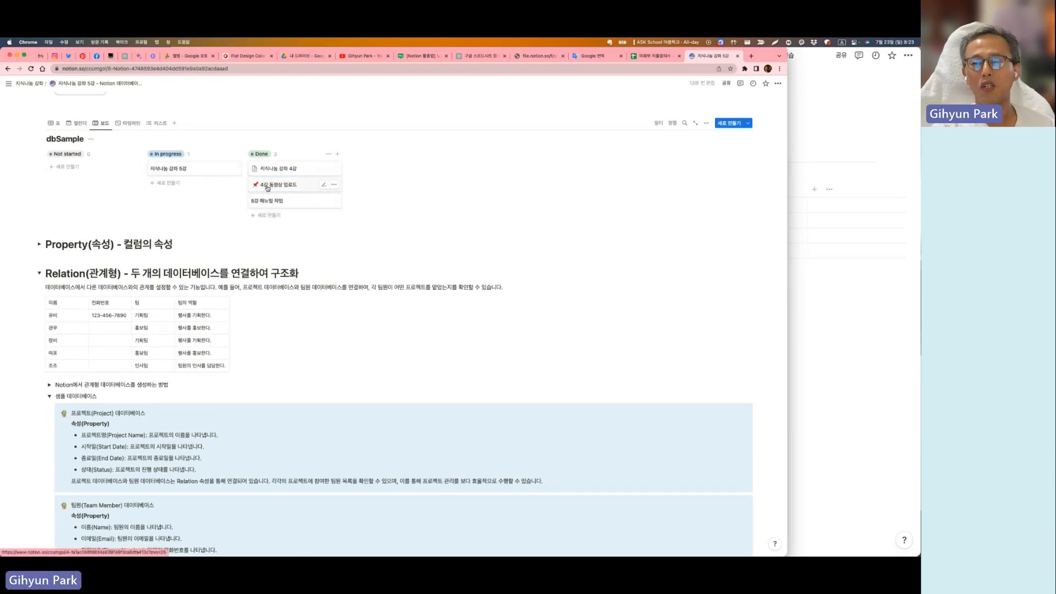
click(54, 123)
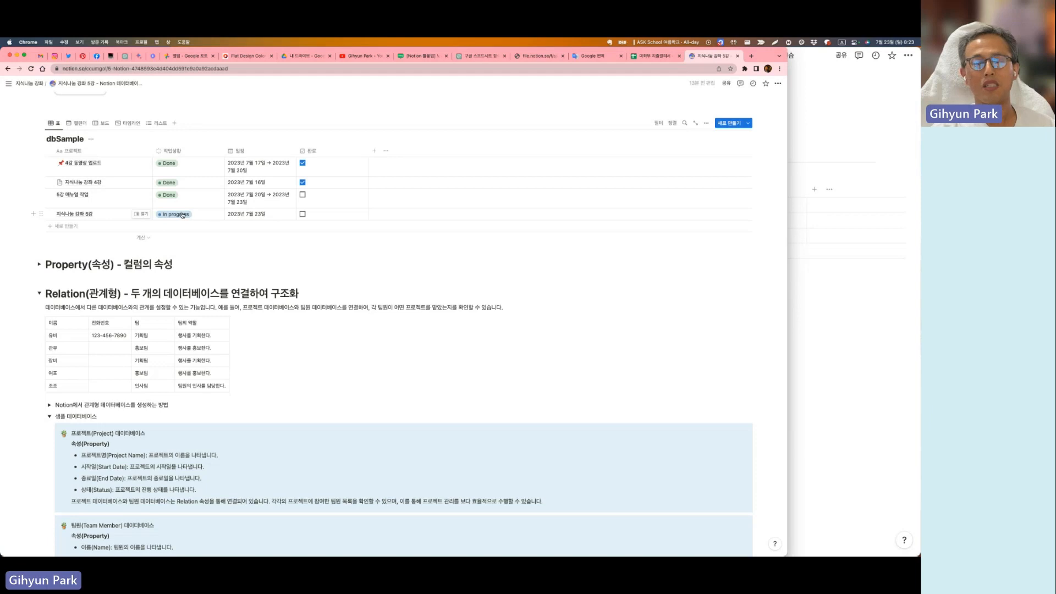
Show dbSample in its 타임라인 view, try the 월 time scale, and set the scale to 일
click(128, 122)
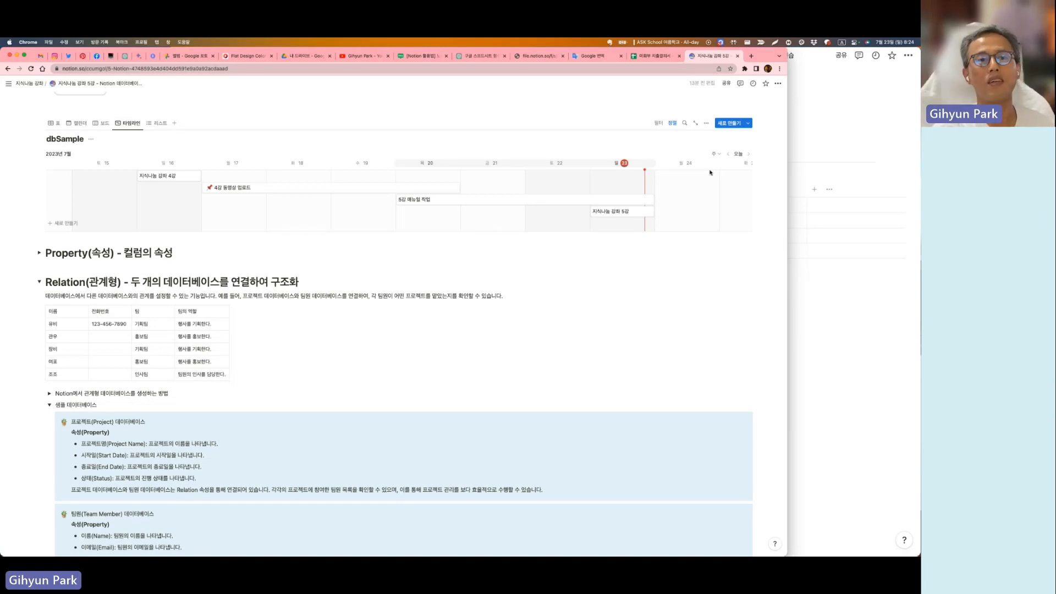
click(718, 154)
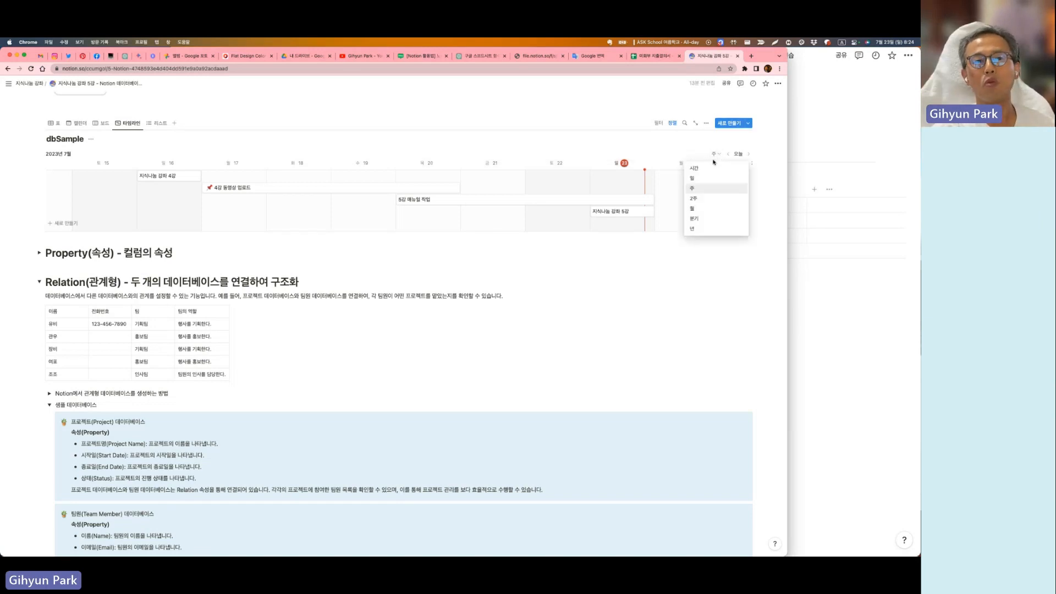
click(703, 208)
click(716, 154)
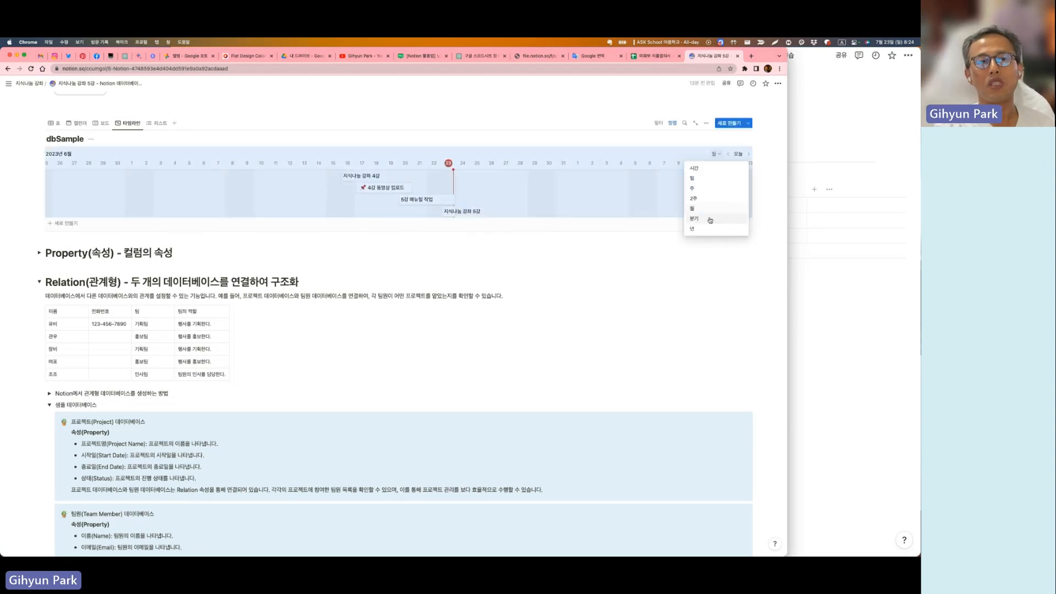
click(701, 179)
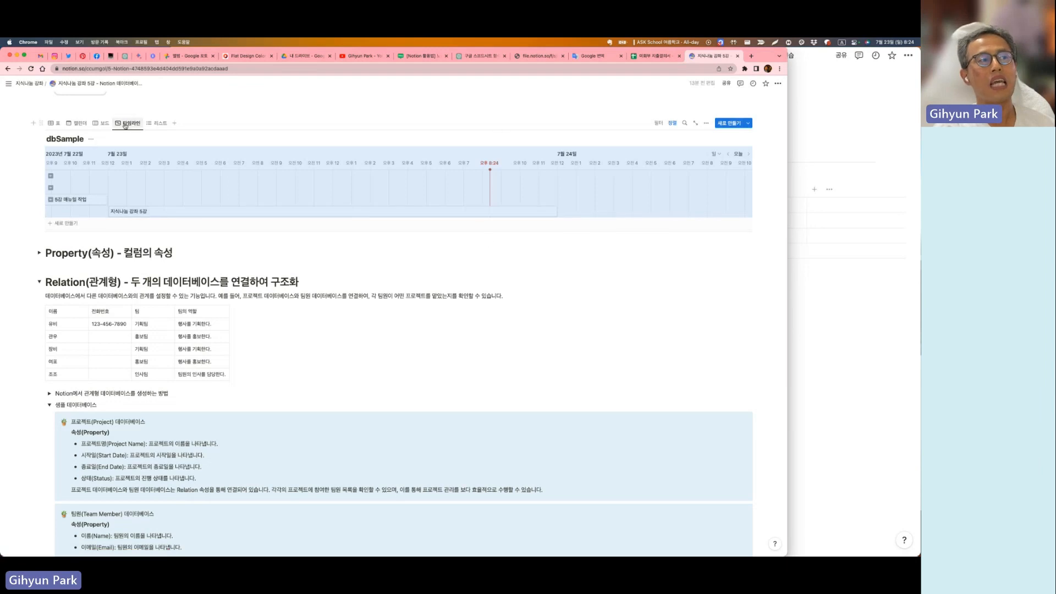
scroll(468, 195, left, 5)
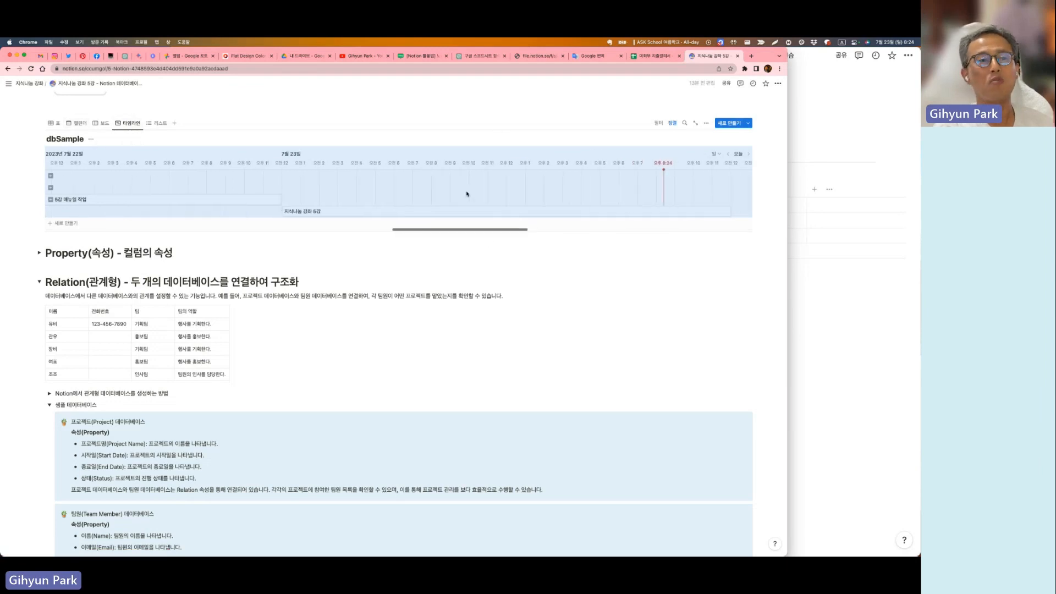
scroll(466, 194, left, 10)
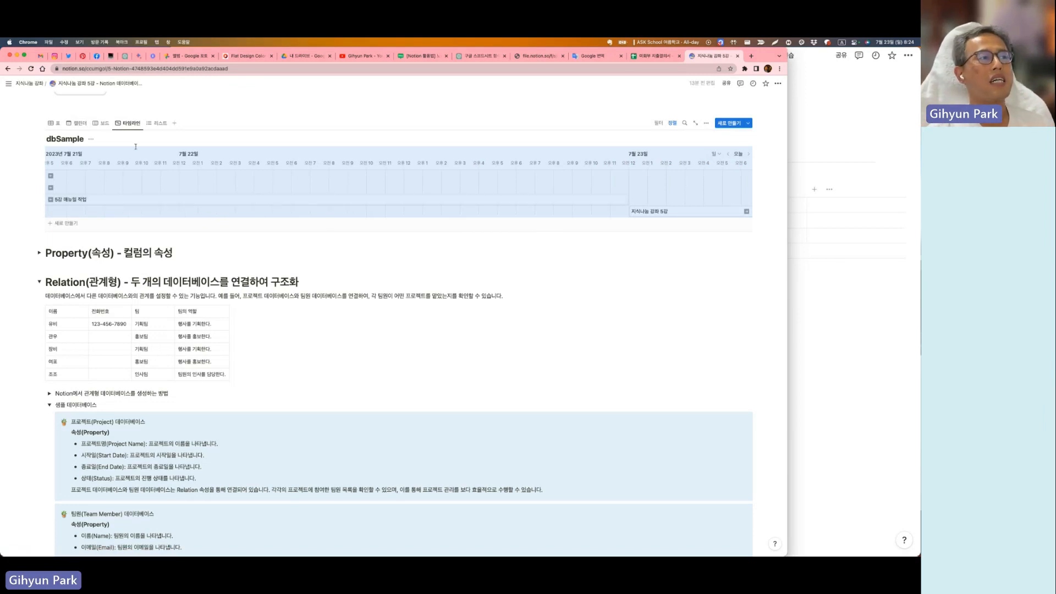
Compare dbSample's 리스트, 캘린더, 보드 and 타임라인 views
click(160, 123)
click(77, 123)
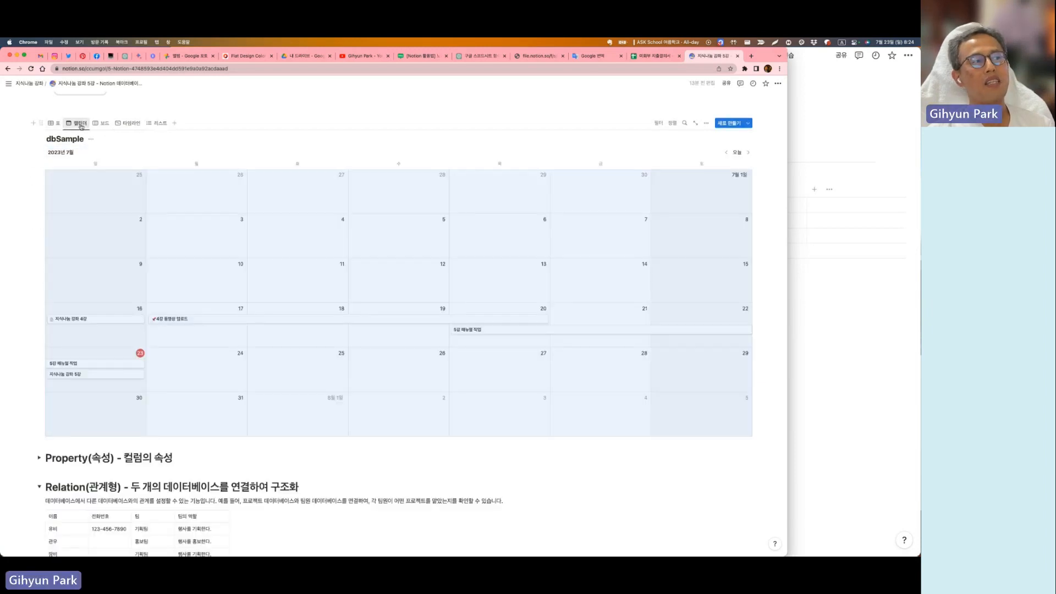
click(102, 123)
click(129, 122)
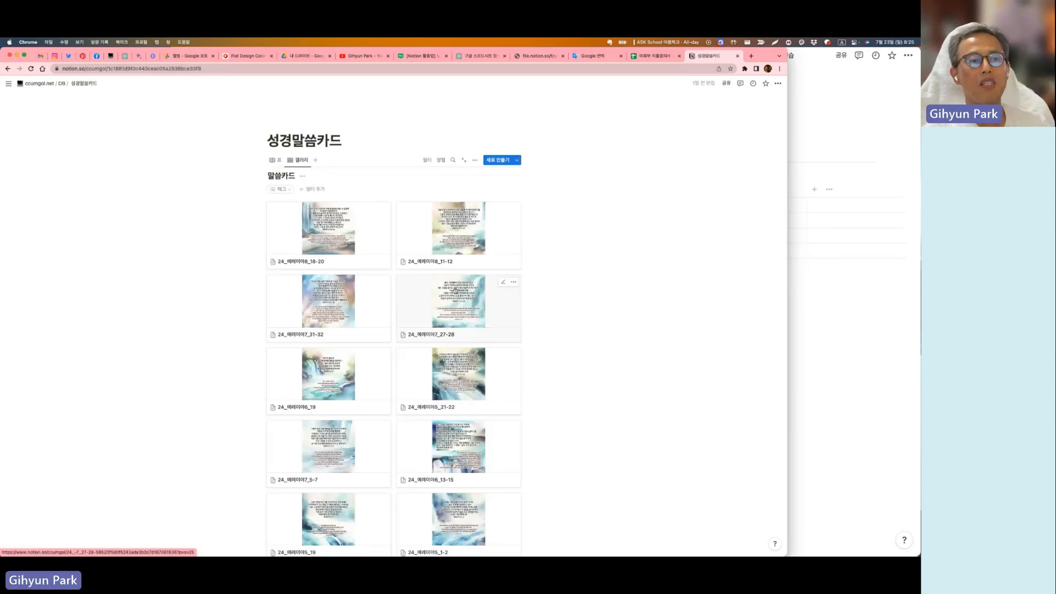
Turn on the 전체 너비 option for the 성경말씀카드 page
scroll(349, 222, down, 3)
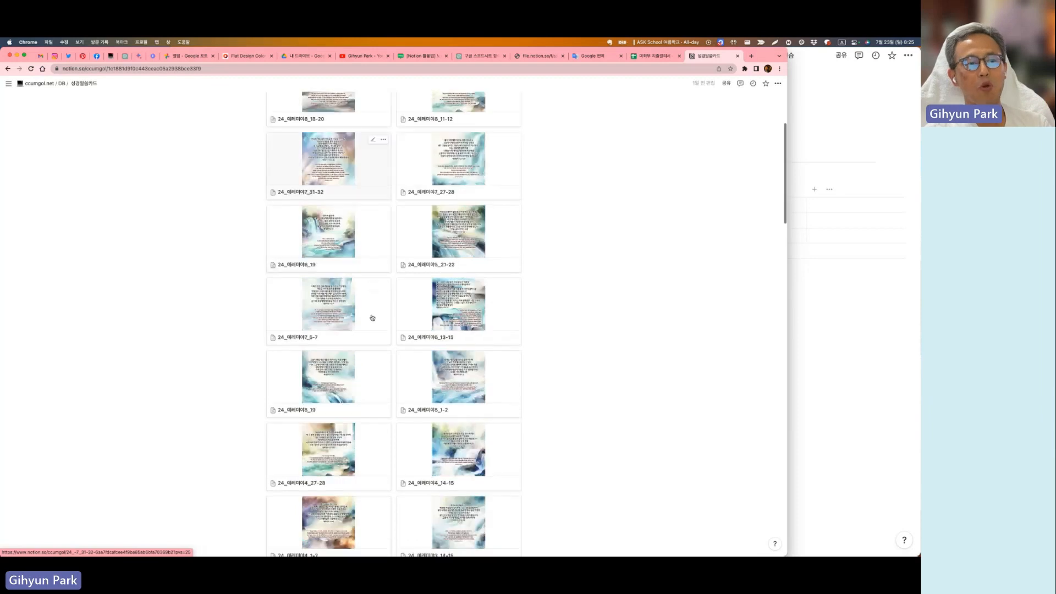
click(777, 84)
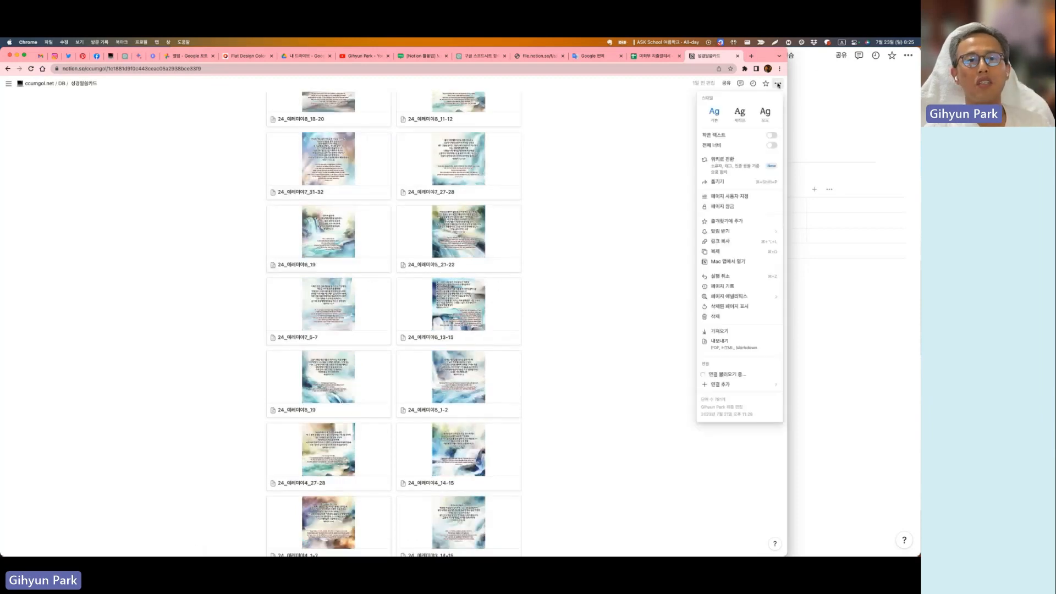
click(772, 146)
key(Escape)
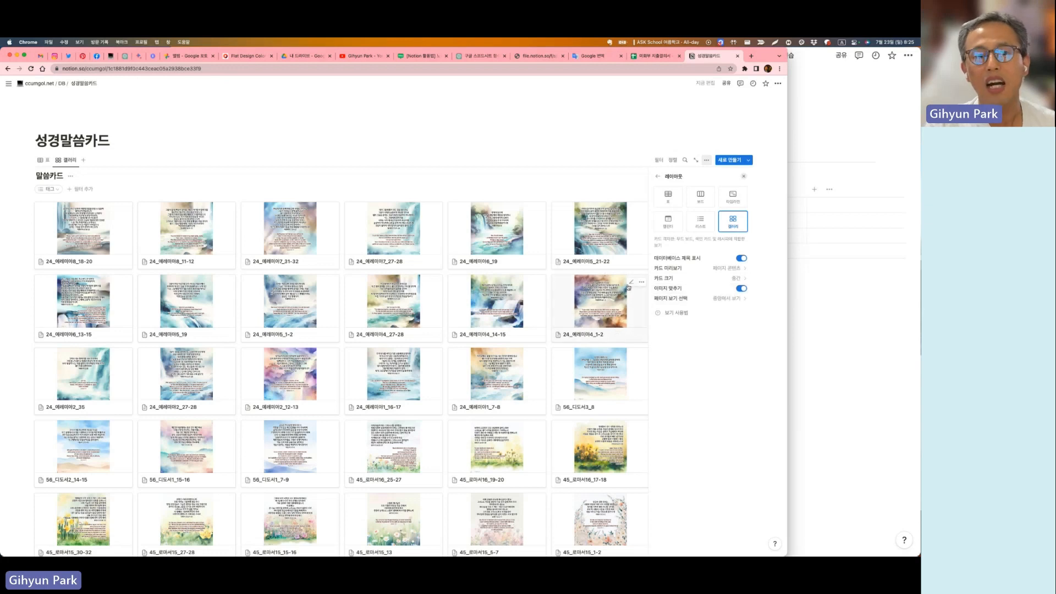
Turn off 이미지 맞추기 in the 말씀카드 gallery layout and turn it back on
click(742, 290)
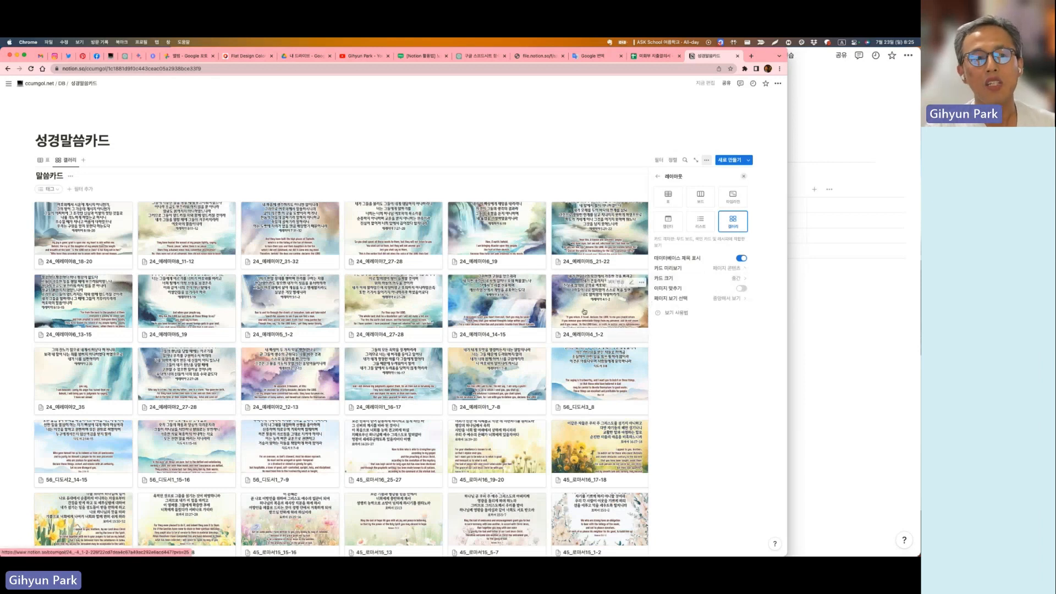
click(742, 290)
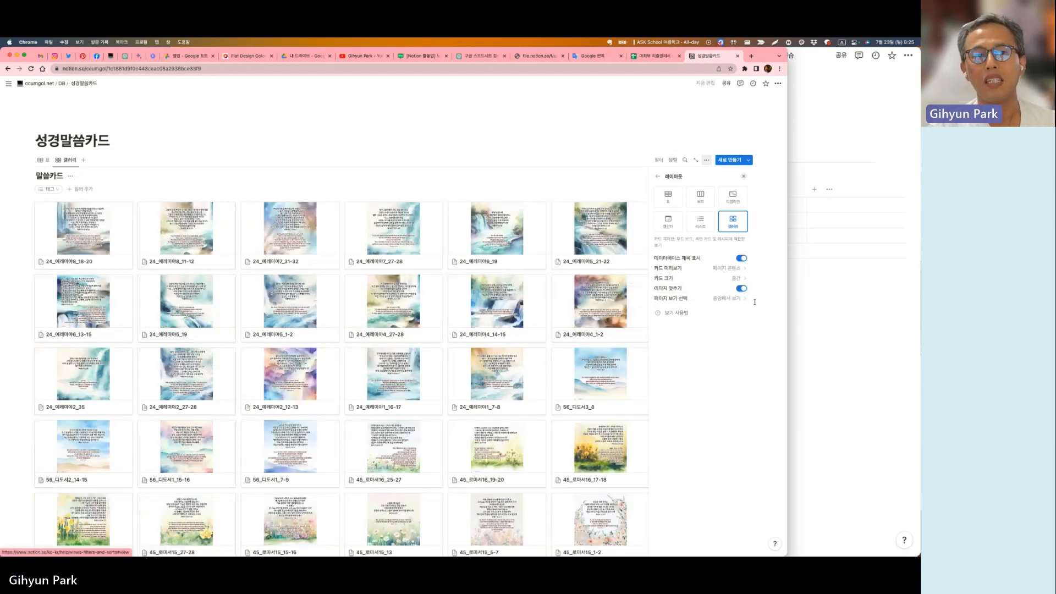
Try the 크게 card size in the 말씀카드 gallery, and set the card size to 작게
click(737, 278)
click(718, 302)
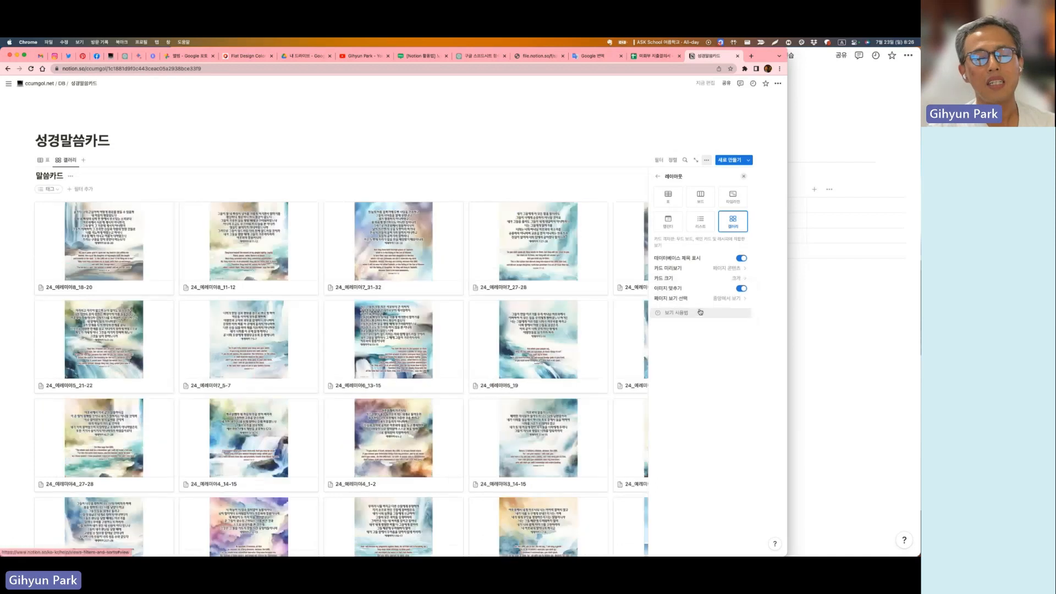
click(736, 278)
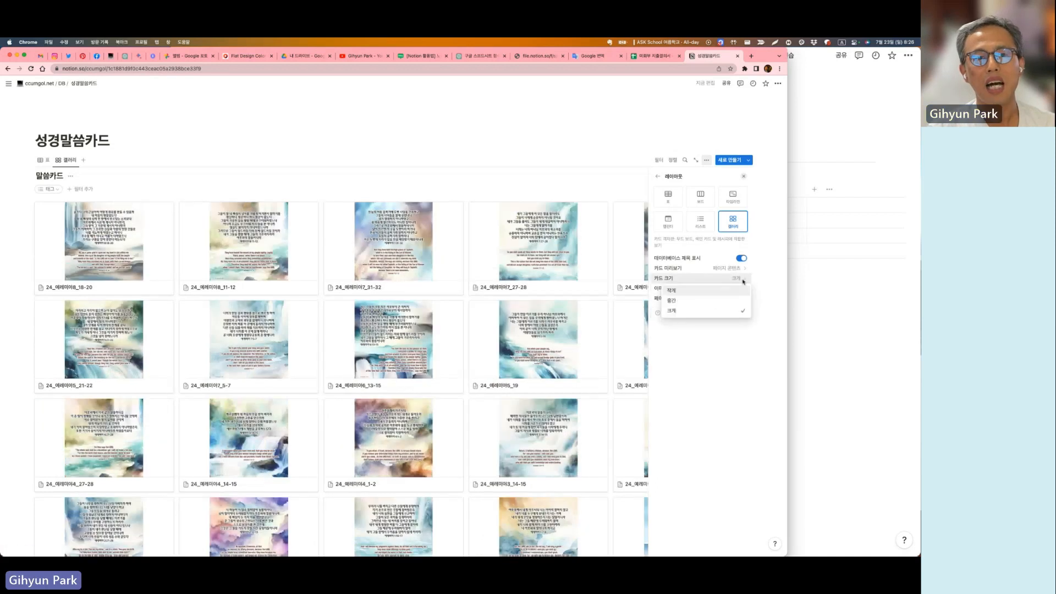
click(688, 291)
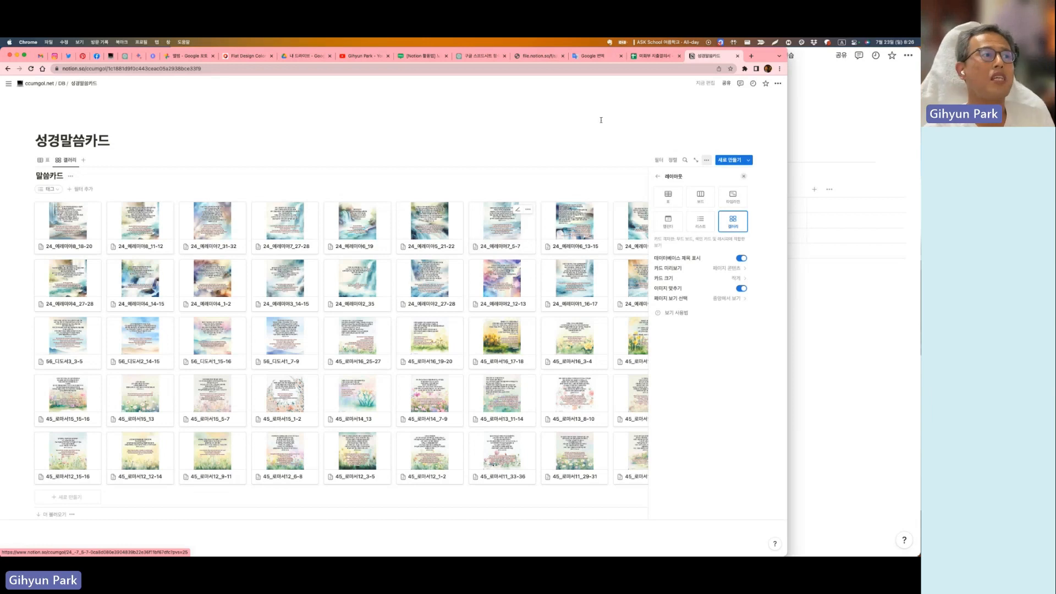
Return to the 지식나눔 강좌 5강 page and review its explanations of the database view types
mouse_move(8, 83)
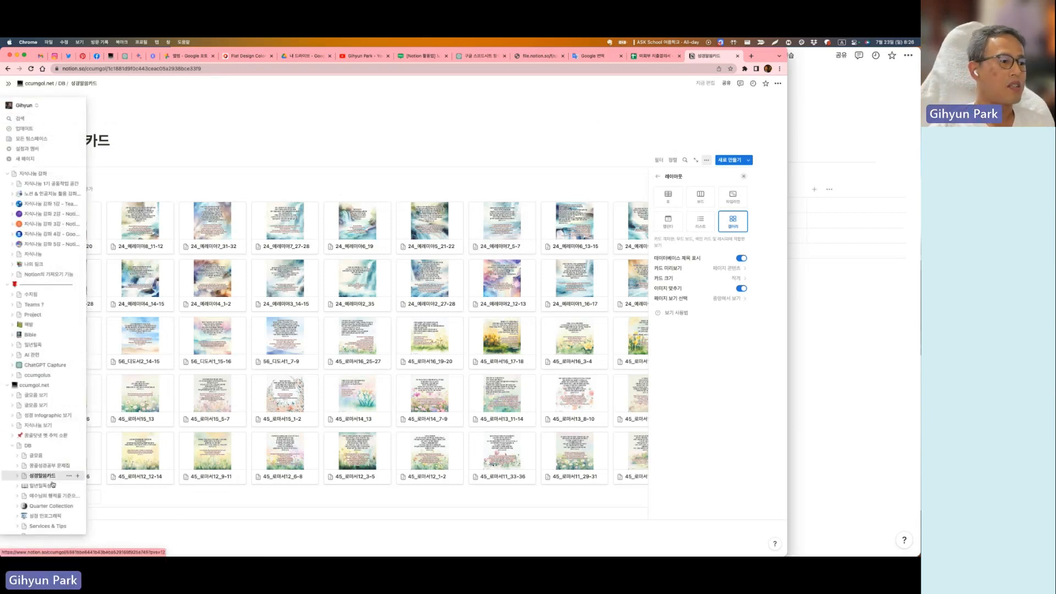
click(51, 245)
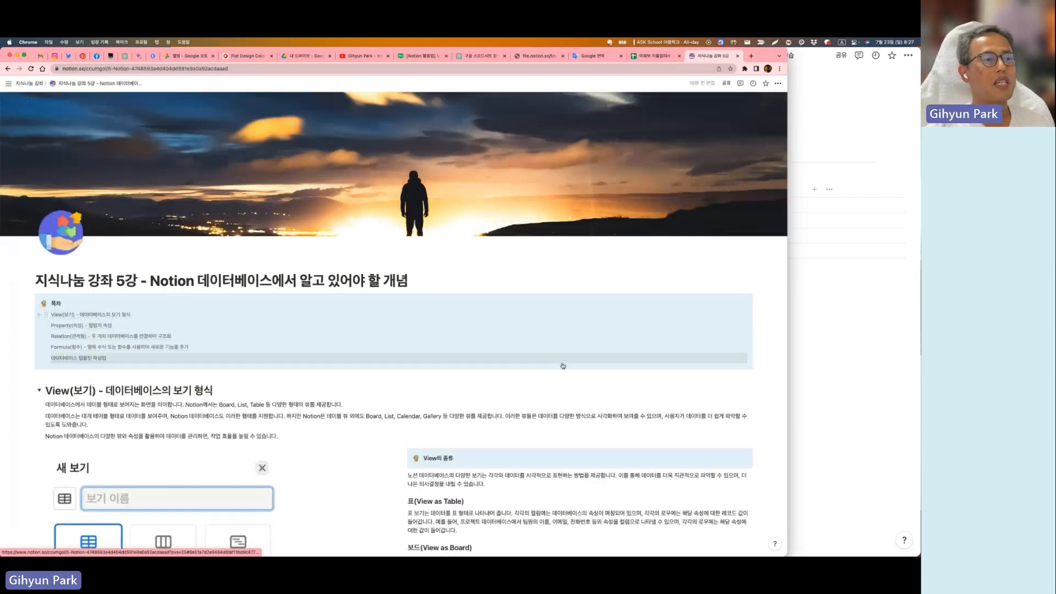
scroll(525, 382, down, 15)
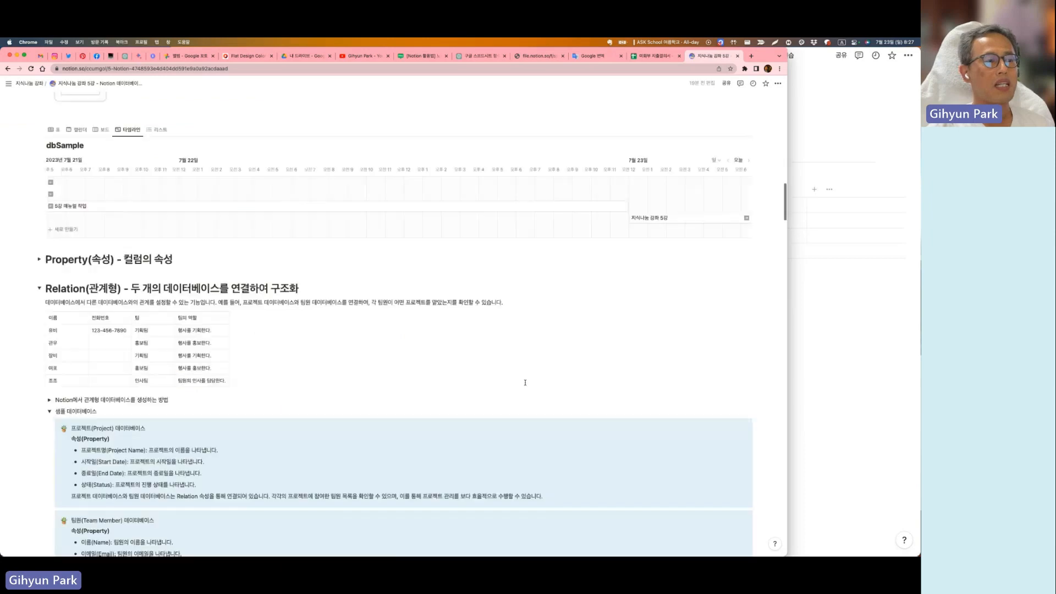
scroll(578, 249, up, 8)
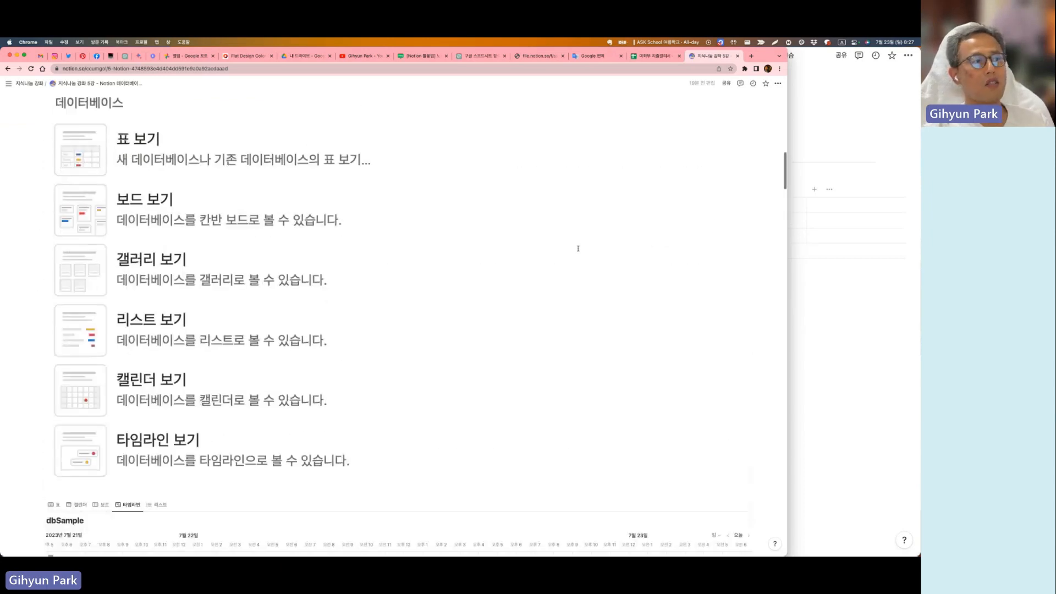
scroll(578, 248, up, 3)
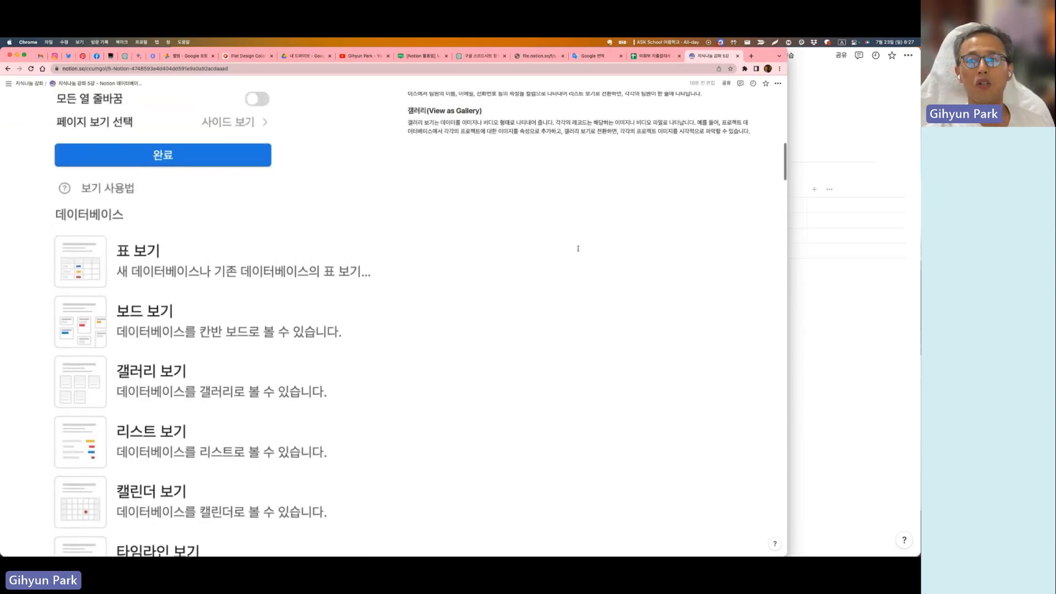
scroll(578, 249, up, 3)
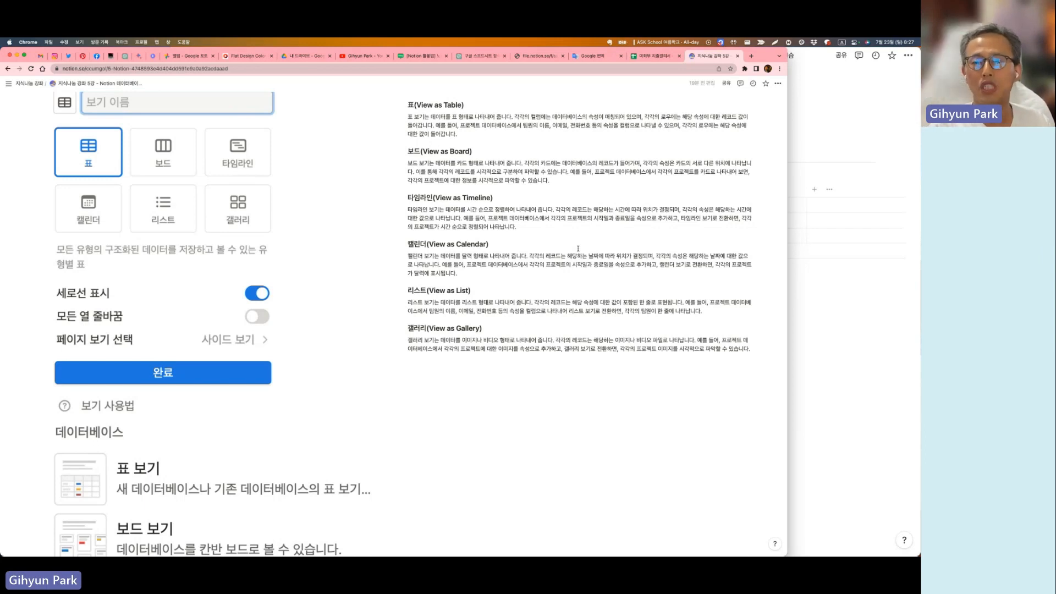
Look over the 프로젝트 and 팀원 sample databases and the 수련회_Test timeline further down the lecture page
scroll(311, 310, down, 20)
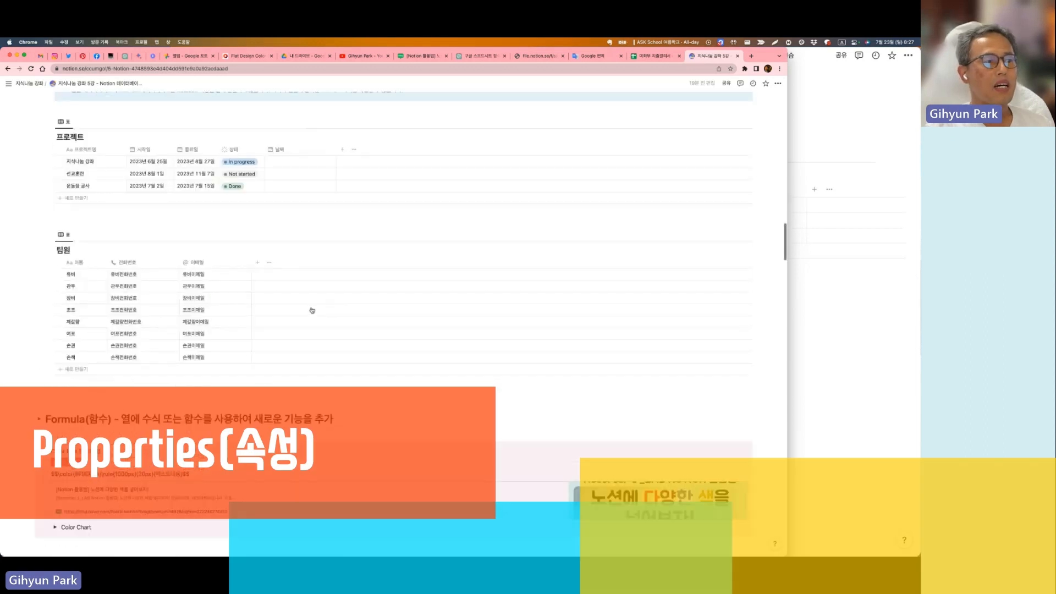
scroll(312, 310, down, 10)
scroll(290, 276, left, 5)
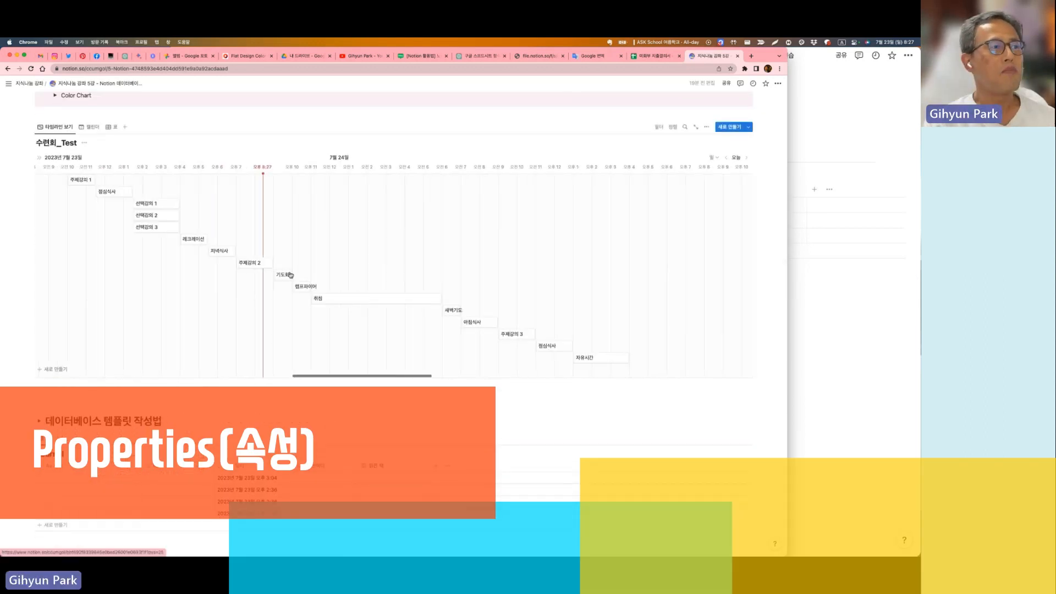
scroll(289, 275, left, 2)
scroll(290, 275, right, 2)
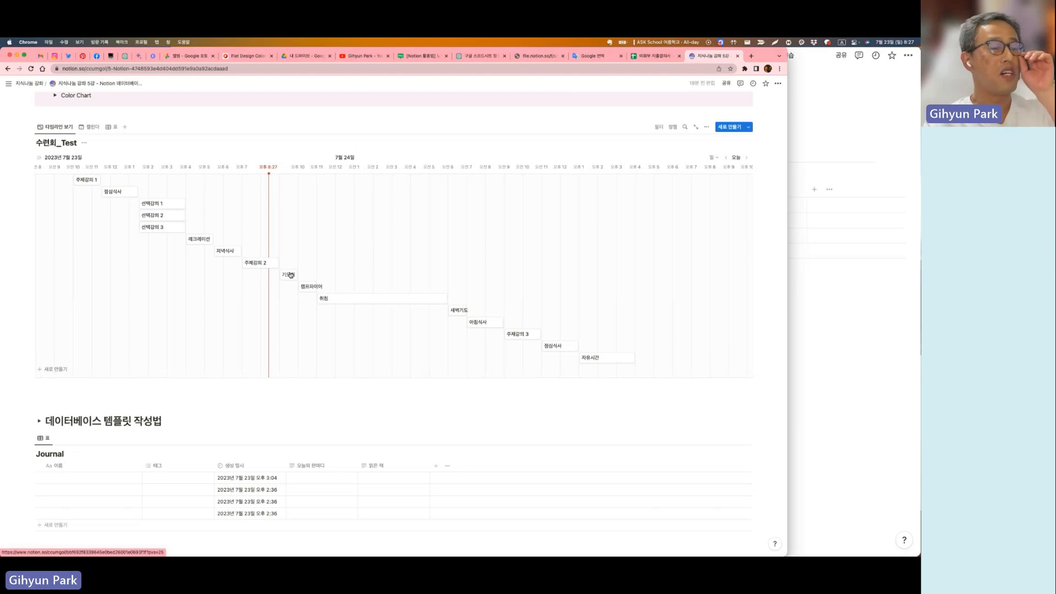
Show the 수련회_Test database in its 표 view and sort the rows by 이름 in ascending order
scroll(283, 253, up, 1)
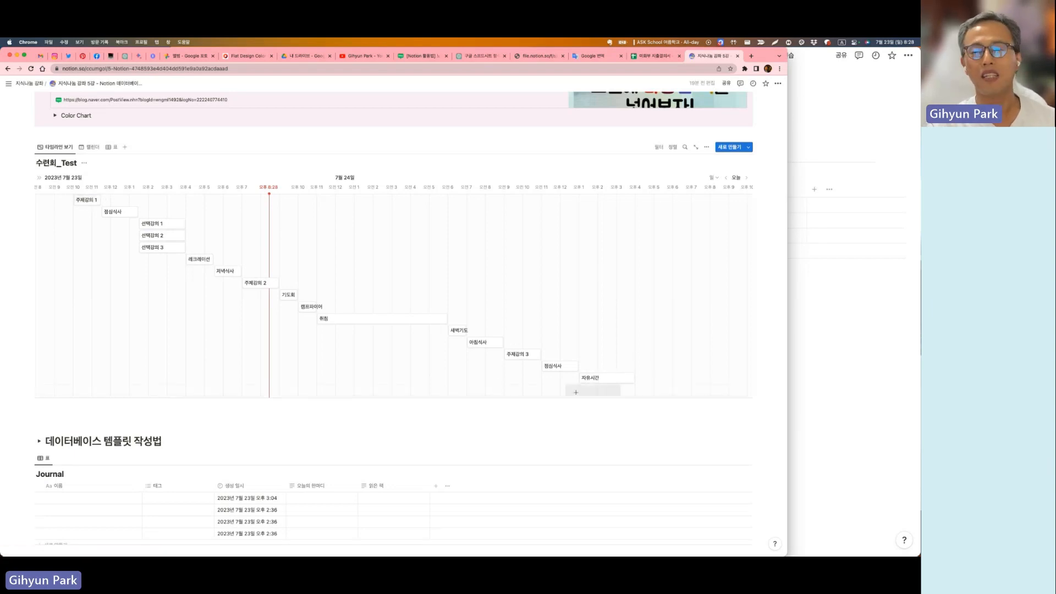
click(109, 147)
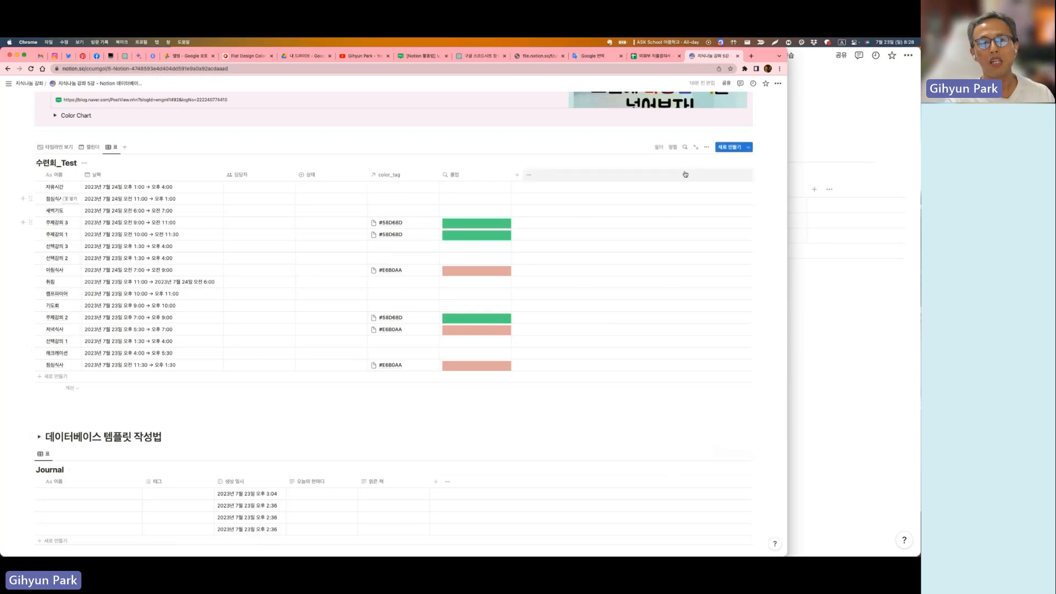
click(672, 148)
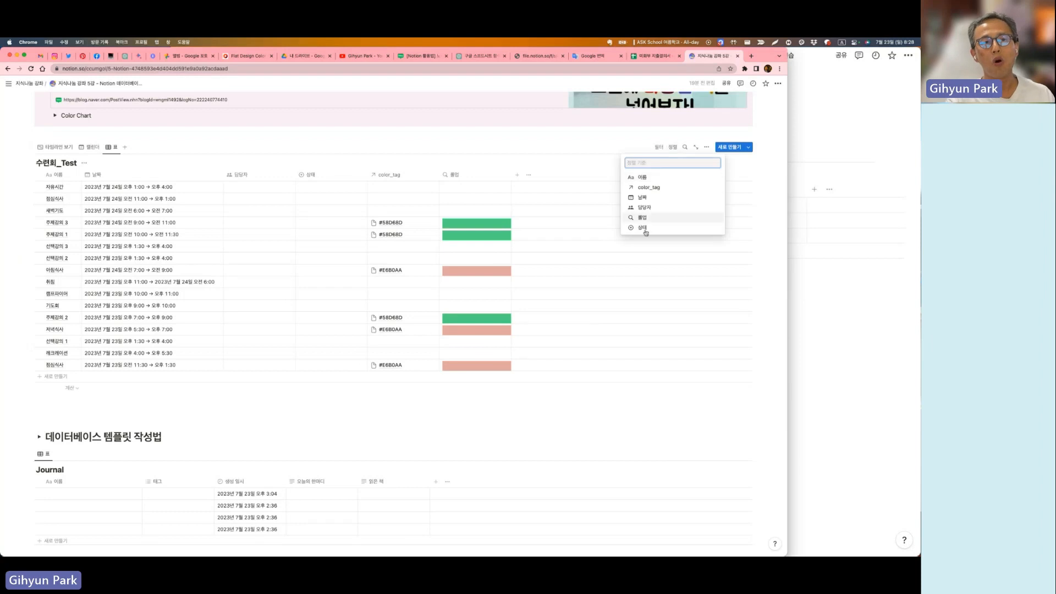
click(644, 177)
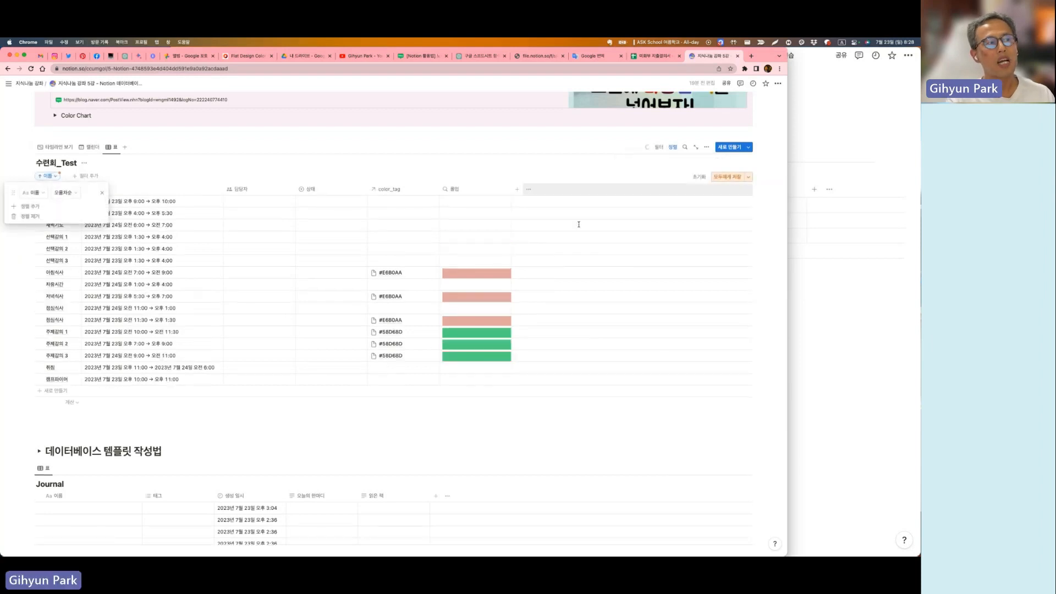
click(82, 431)
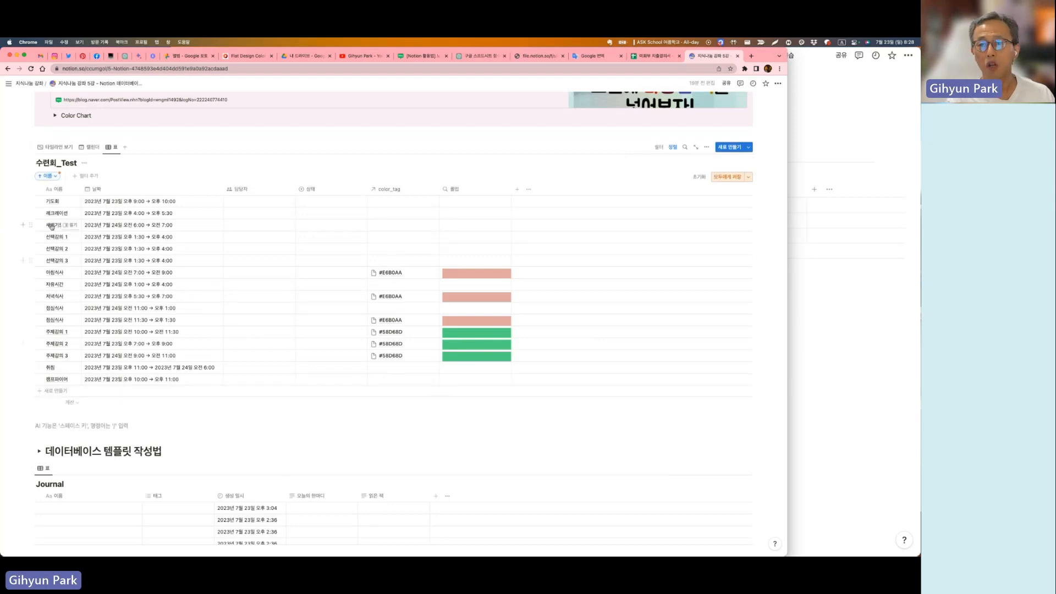
Change the sort property of the 수련회_Test table to 날짜
click(48, 176)
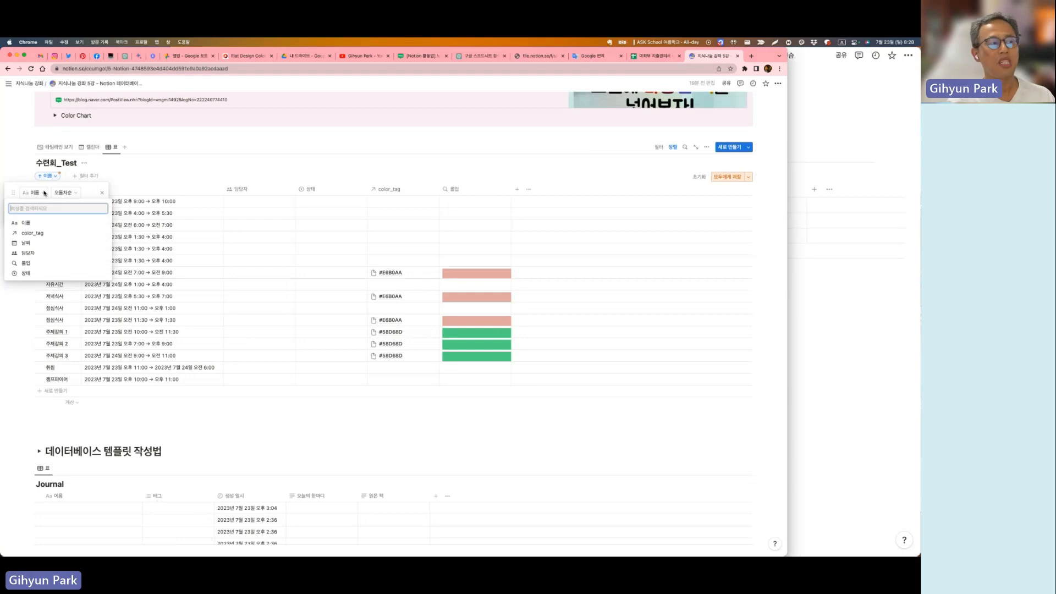
click(33, 247)
click(53, 409)
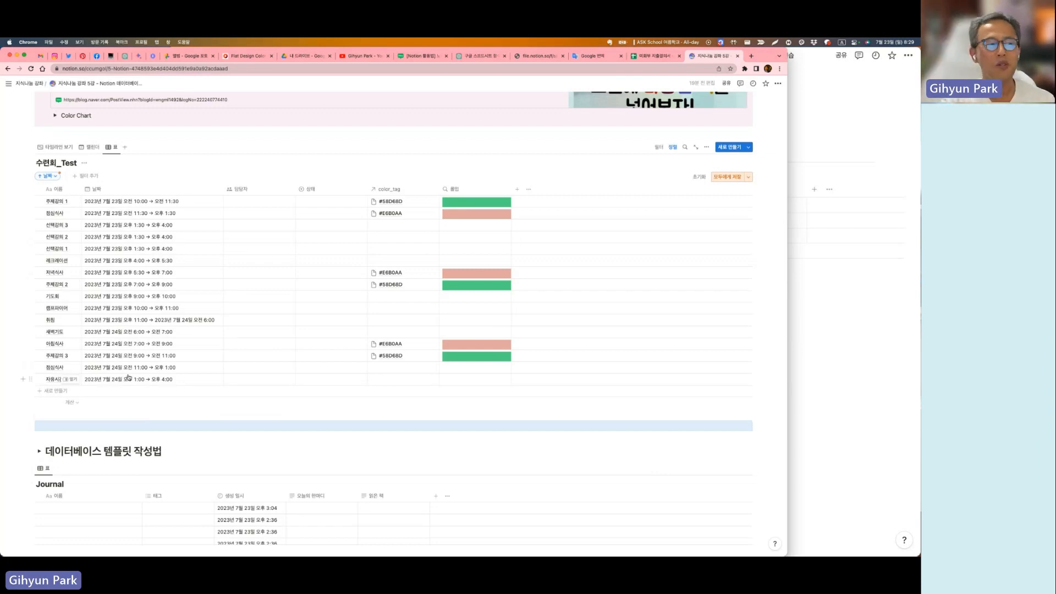
Enlarge the lecture page and open the 주제강의 1 entry of 수련회_Test in side view
key(super+equal)
key(super+equal)
key(super+equal)
key(super+equal)
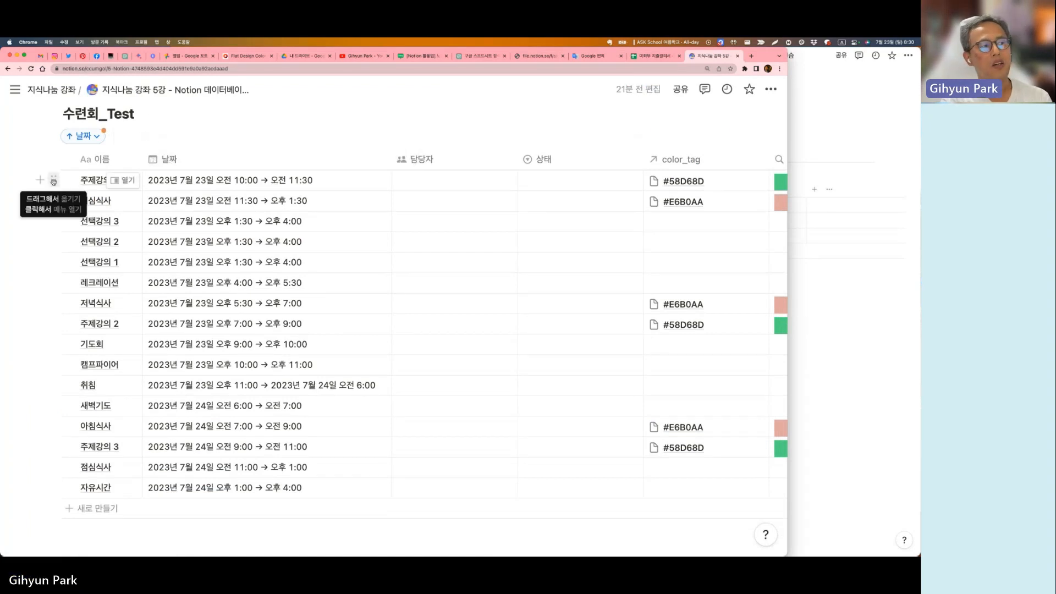
click(128, 183)
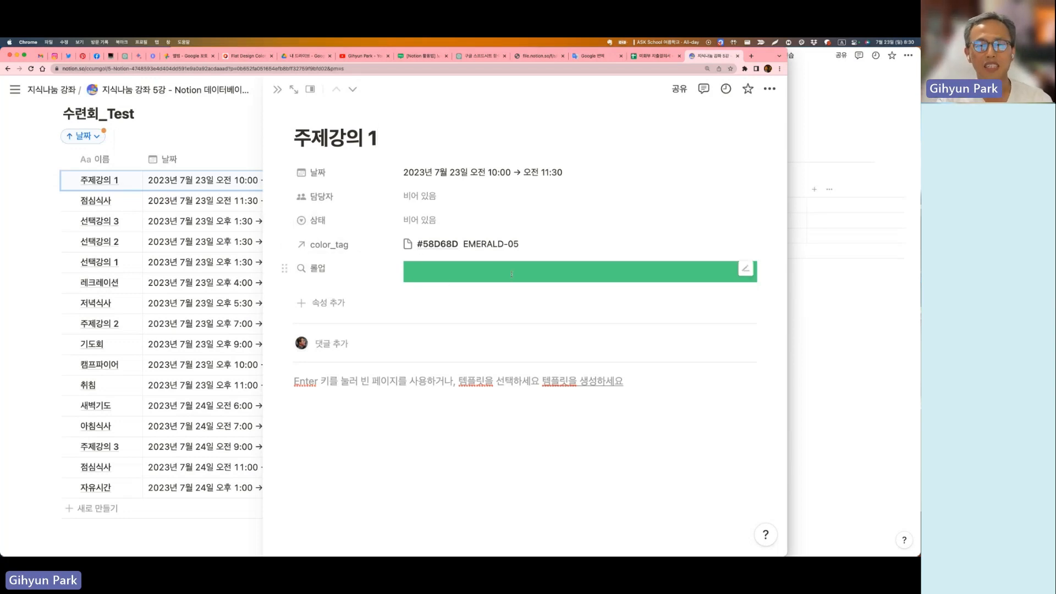
Delete the color_tag property with its related property and the 롤업 property from 수련회_Test, and close the entry
click(284, 245)
click(353, 360)
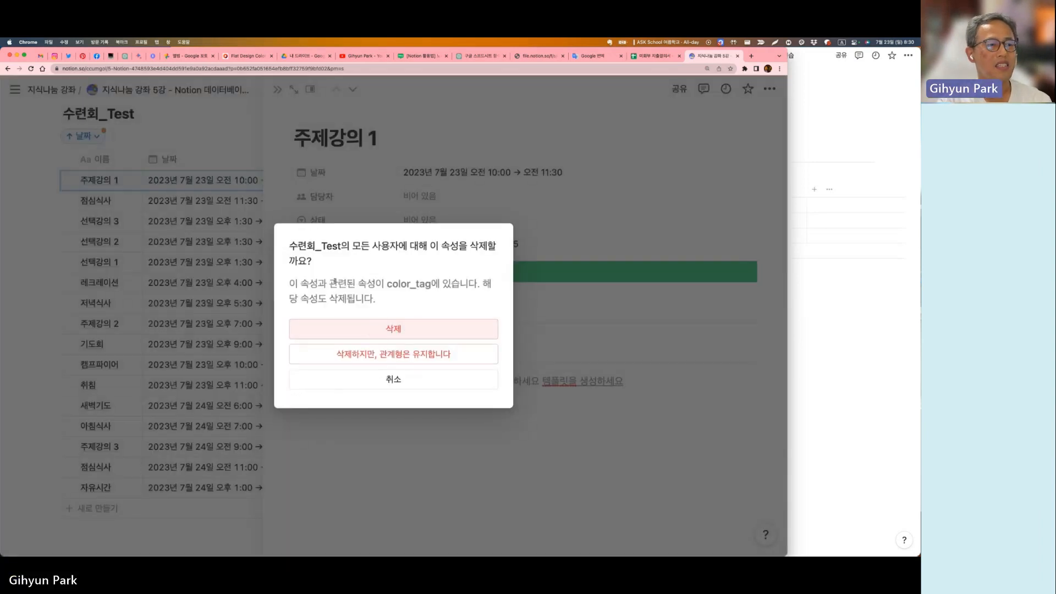
click(405, 332)
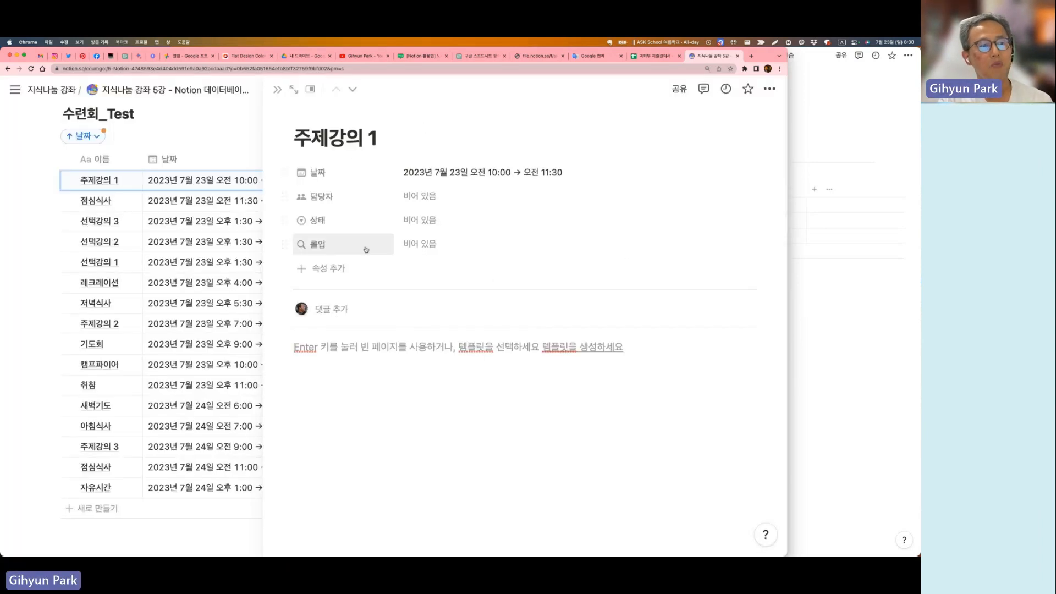
click(283, 246)
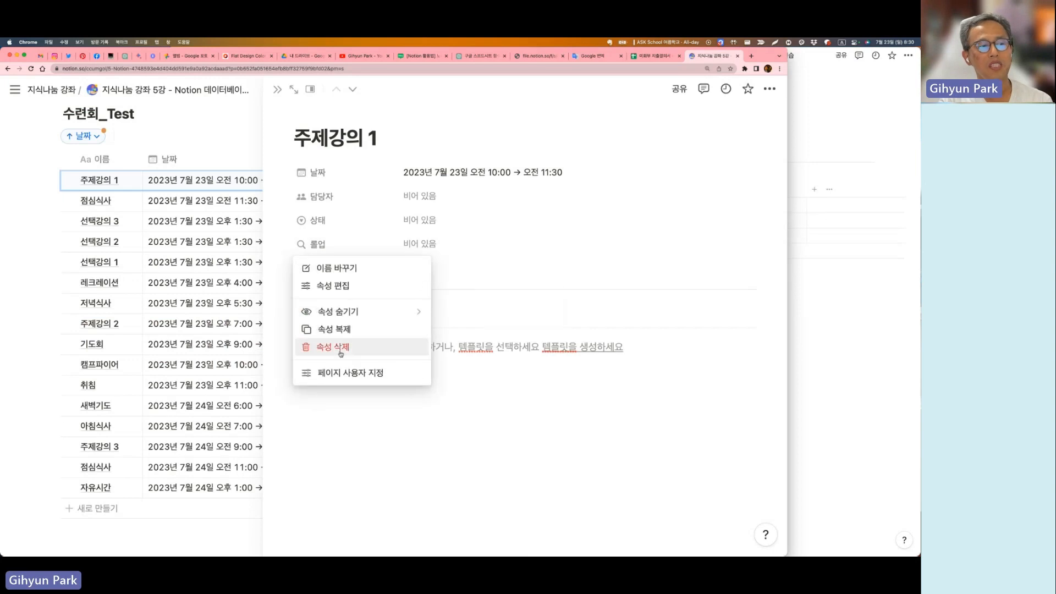
click(341, 353)
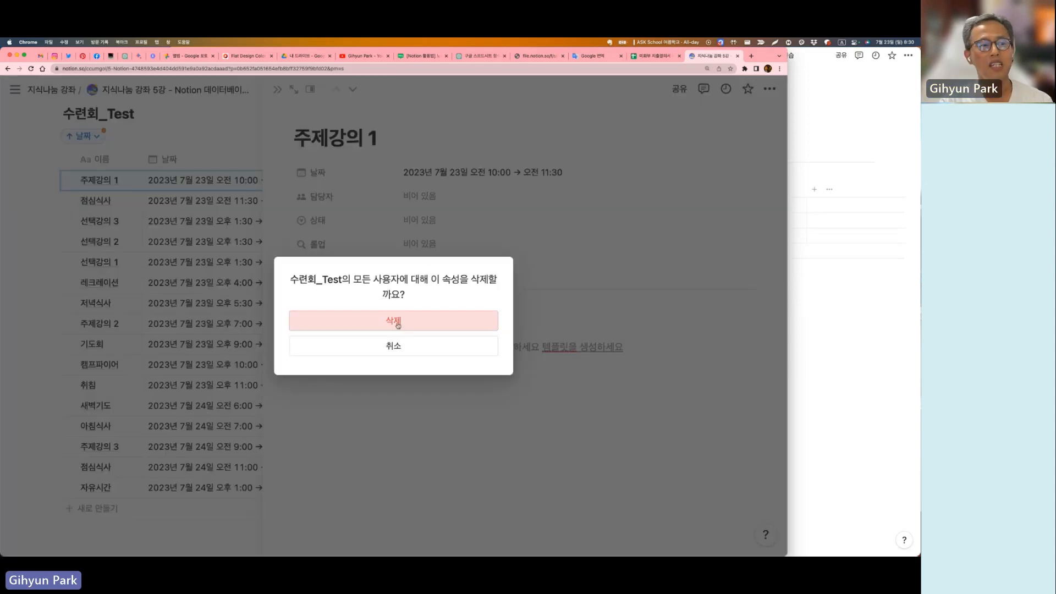
click(343, 322)
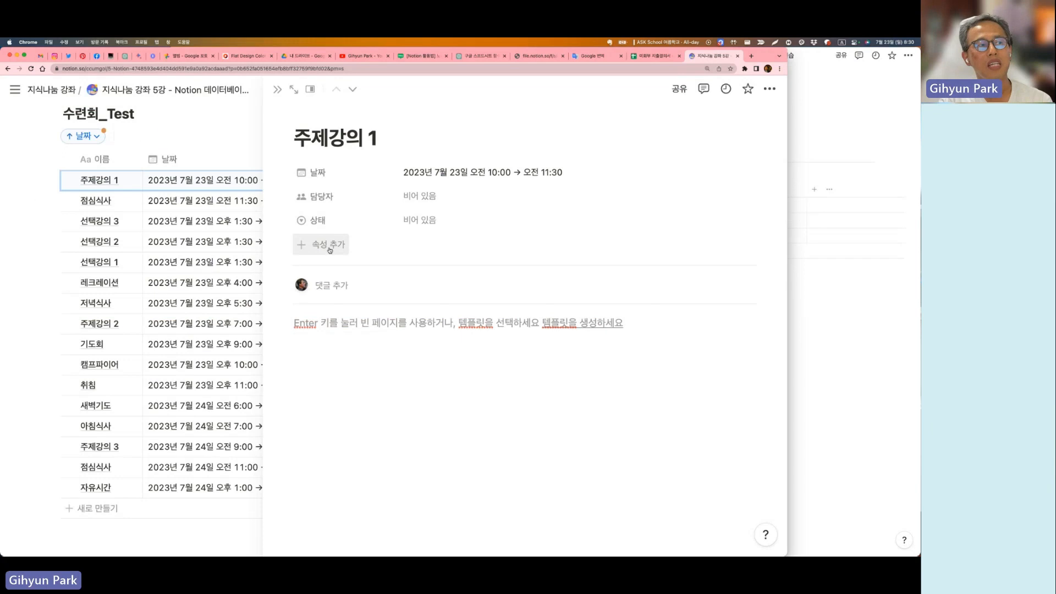
click(40, 150)
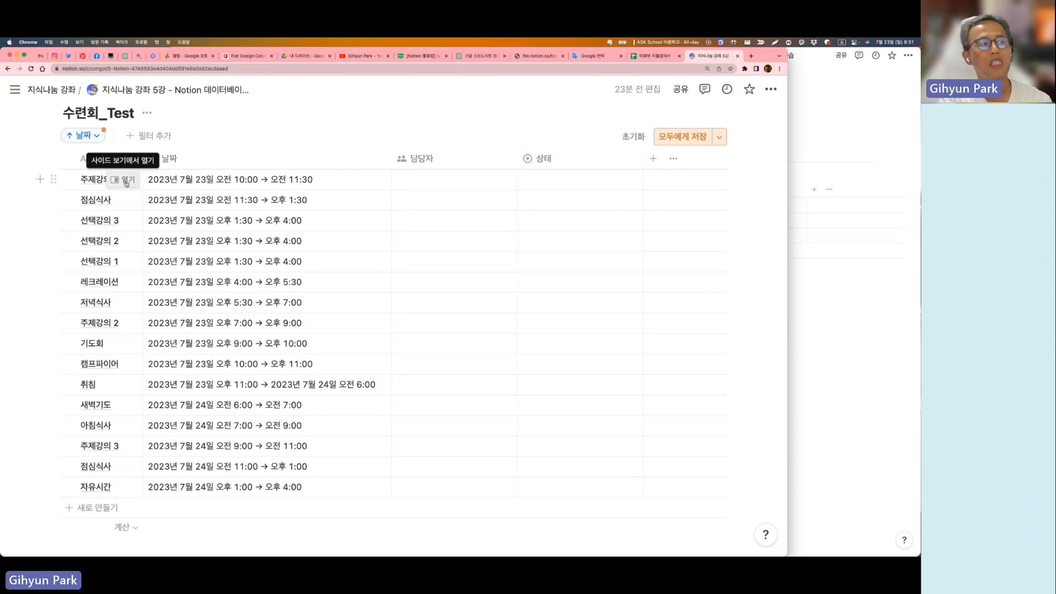
Reopen the 주제강의 1 entry and examine the property types available for its 날짜 property
click(125, 180)
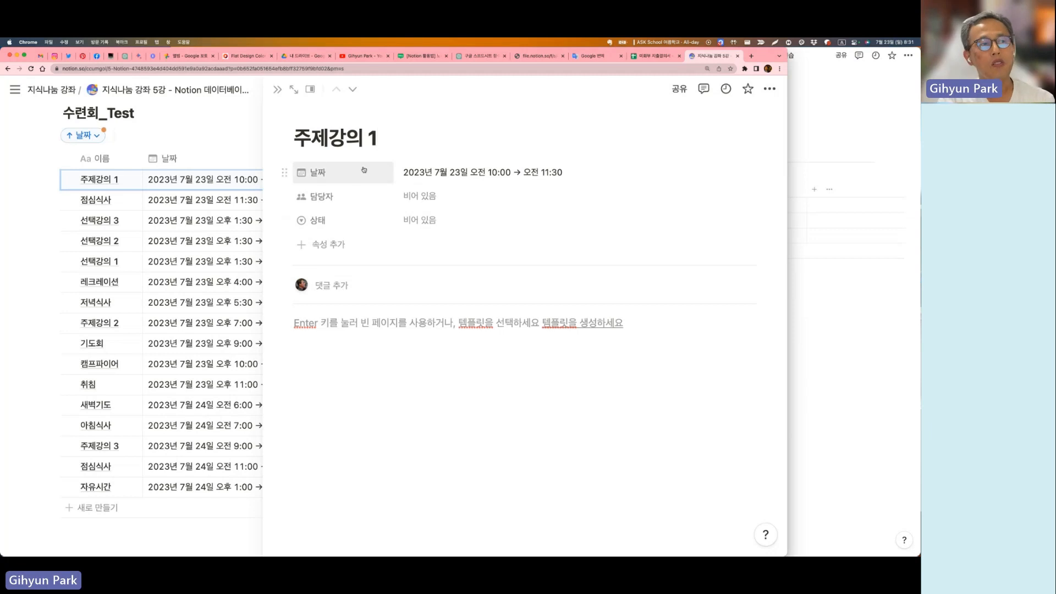
click(307, 175)
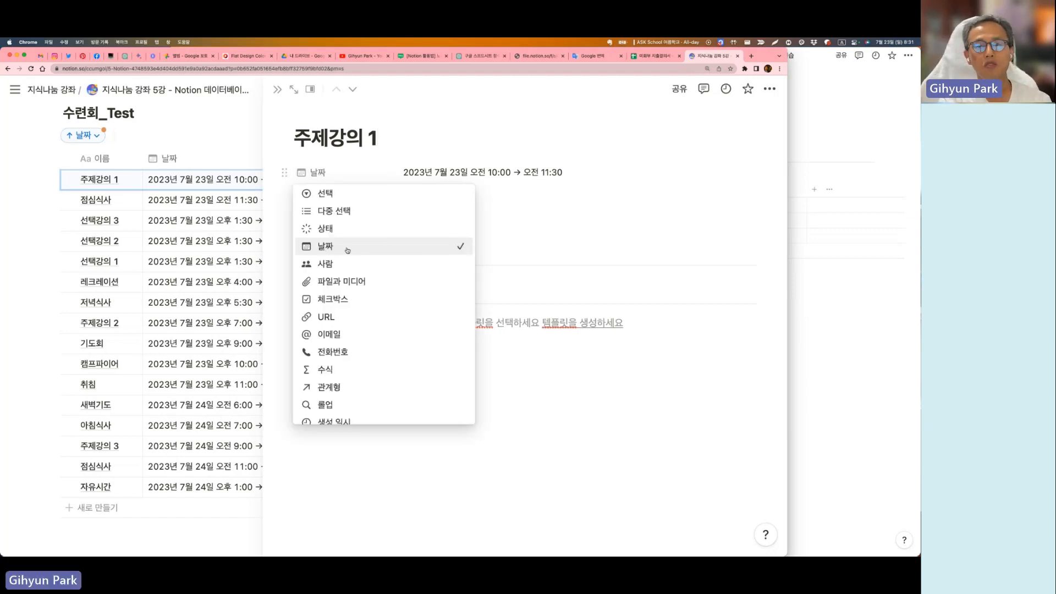
scroll(347, 250, down, 4)
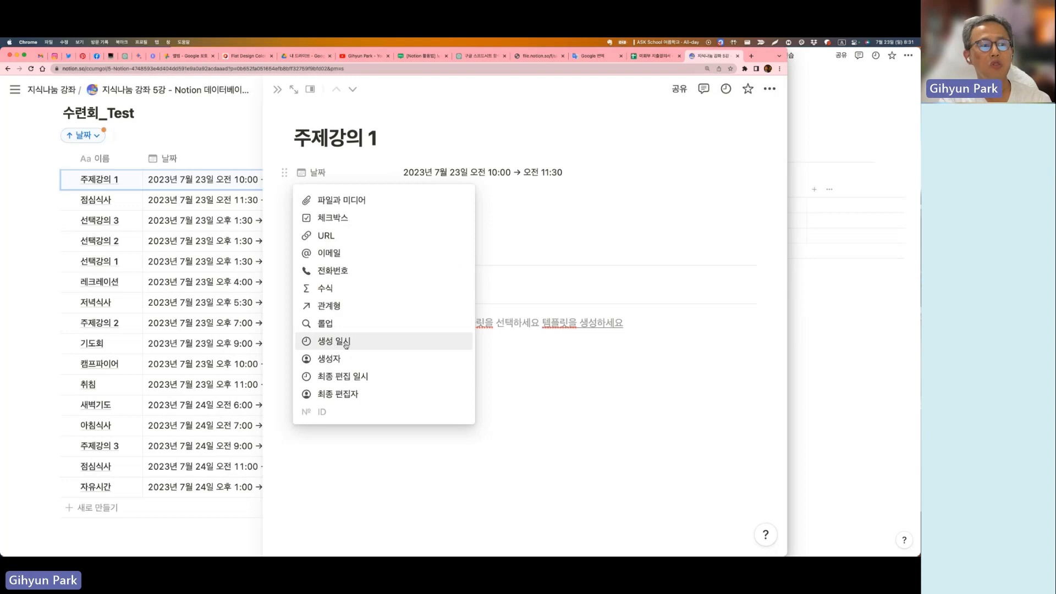
scroll(354, 330, up, 3)
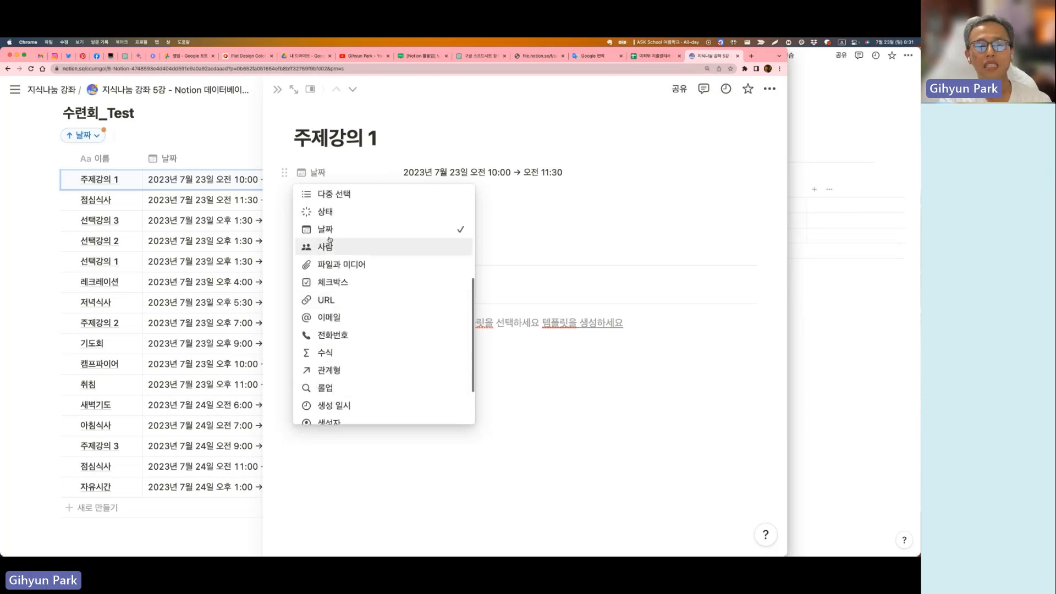
scroll(354, 245, down, 3)
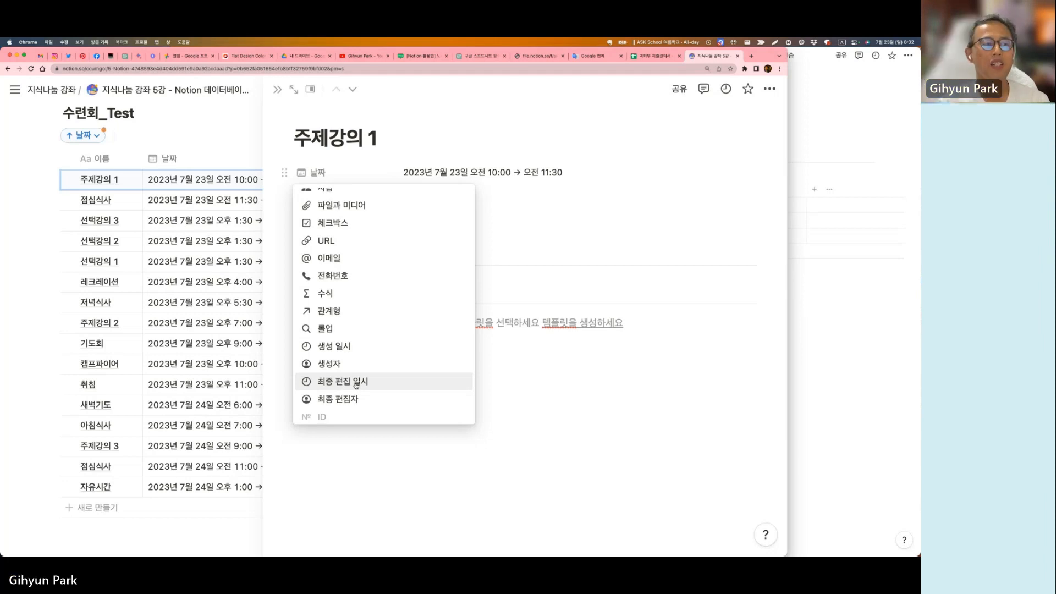
scroll(356, 385, up, 1)
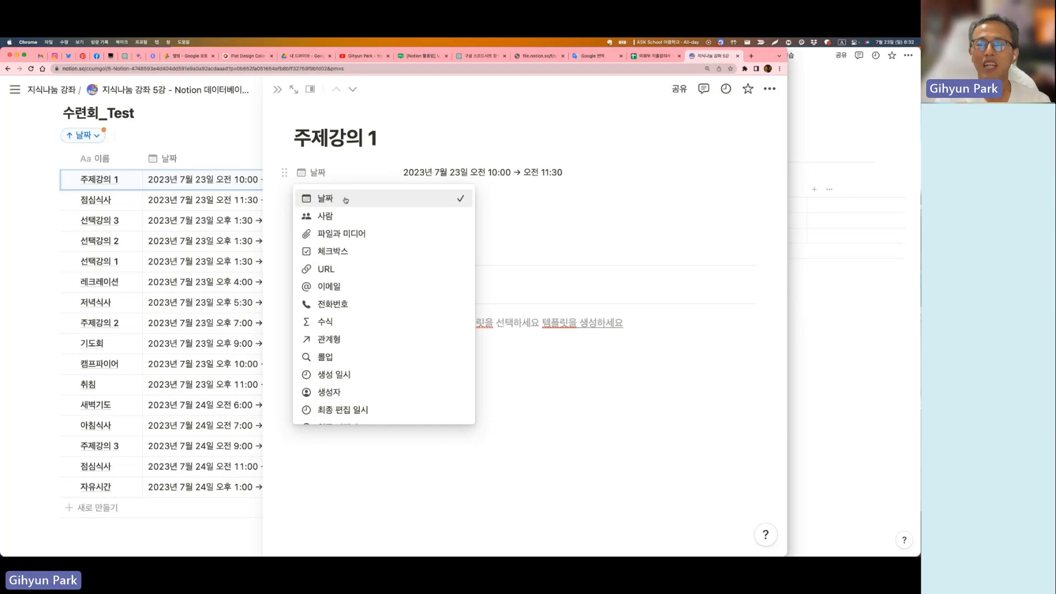
scroll(389, 394, down, 1)
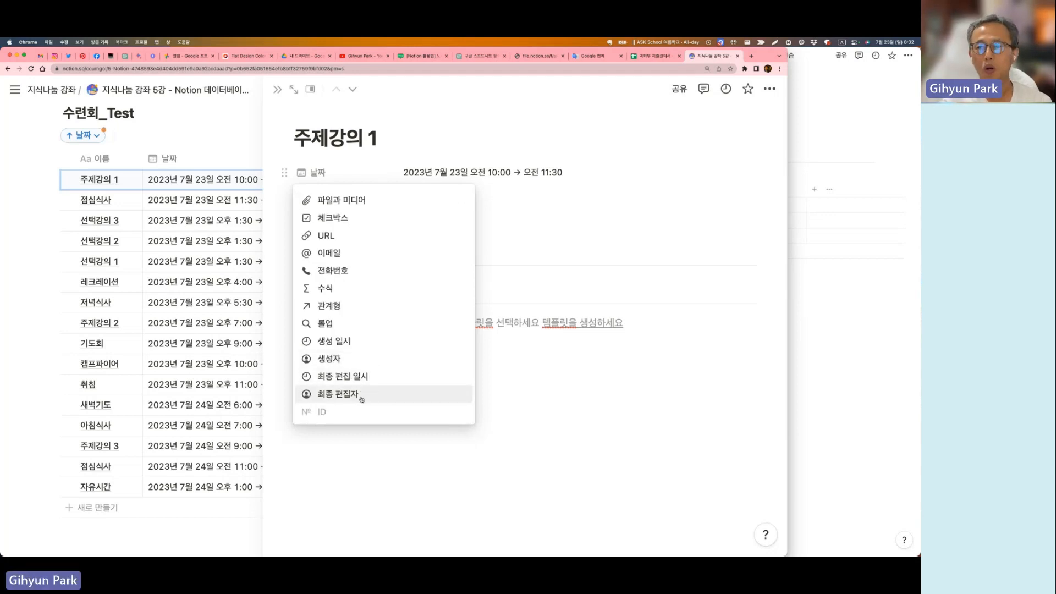
scroll(365, 234, up, 1)
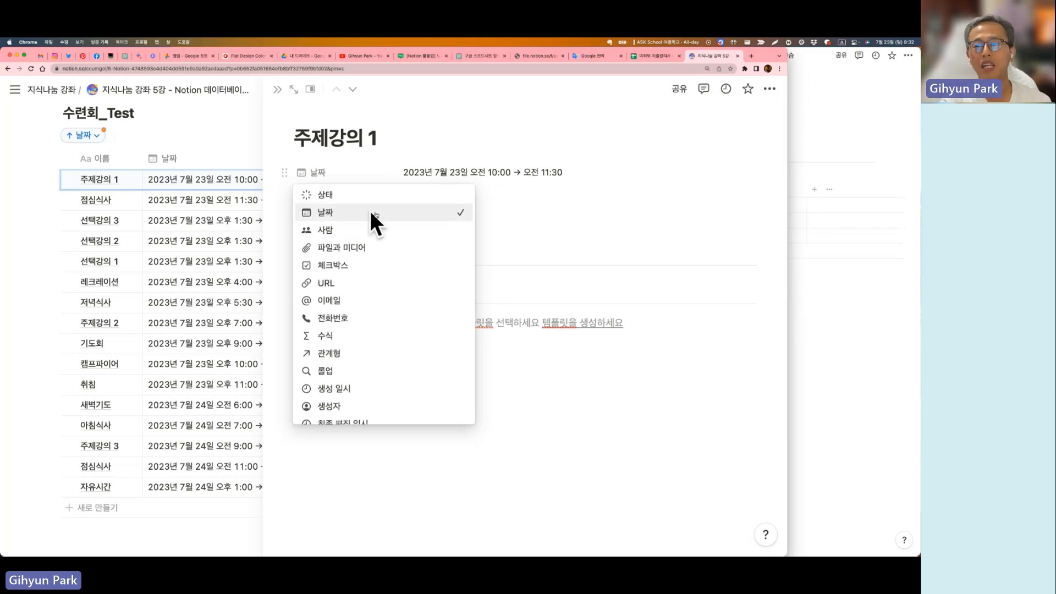
scroll(358, 370, down, 1)
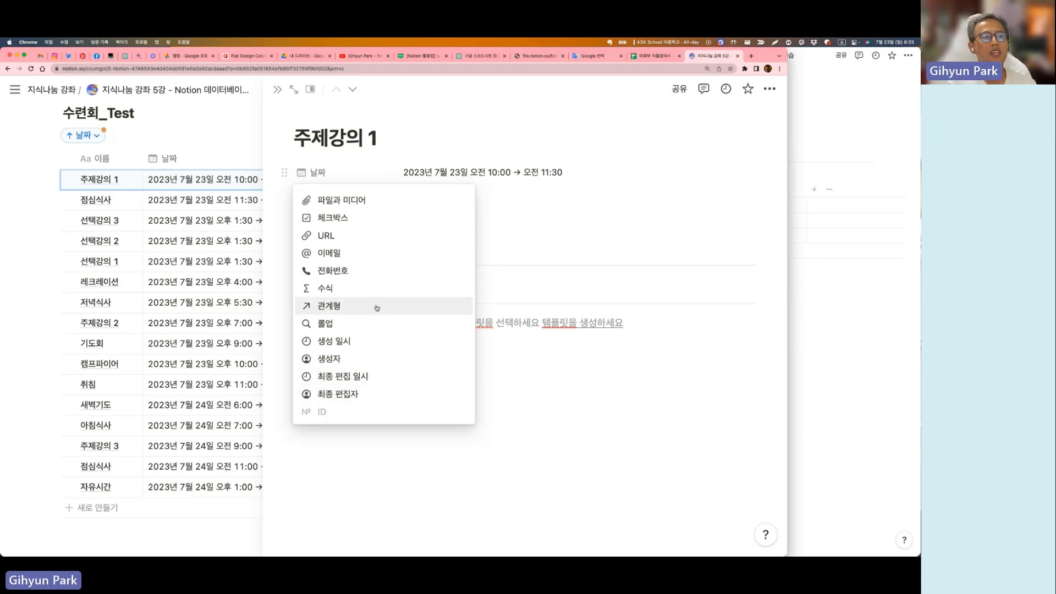
click(338, 179)
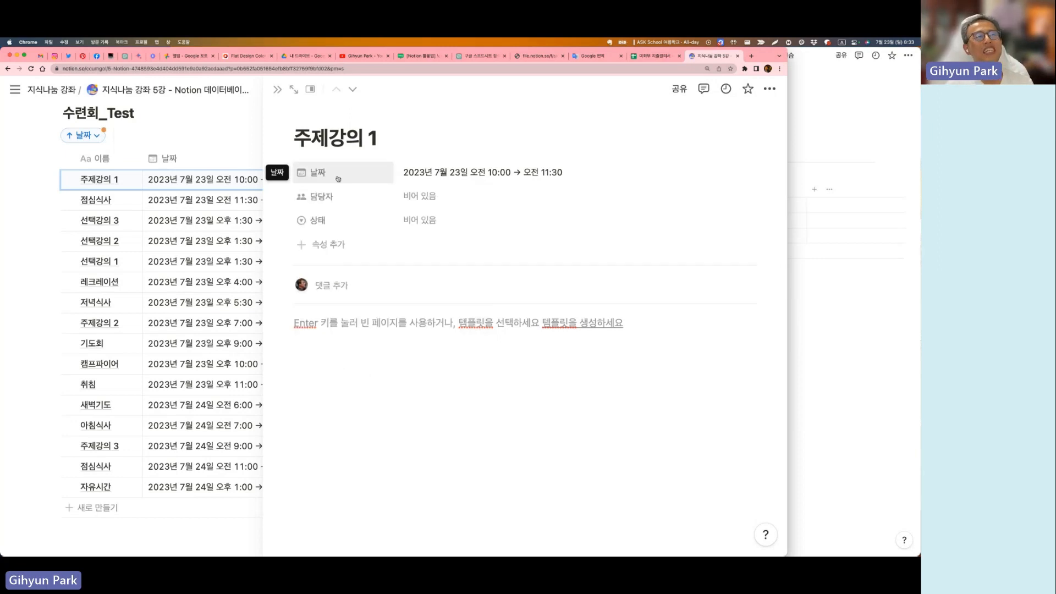
Turn 종료일 off and back on for the 주제강의 1 date, and set the end time to 오전 11:30
click(450, 172)
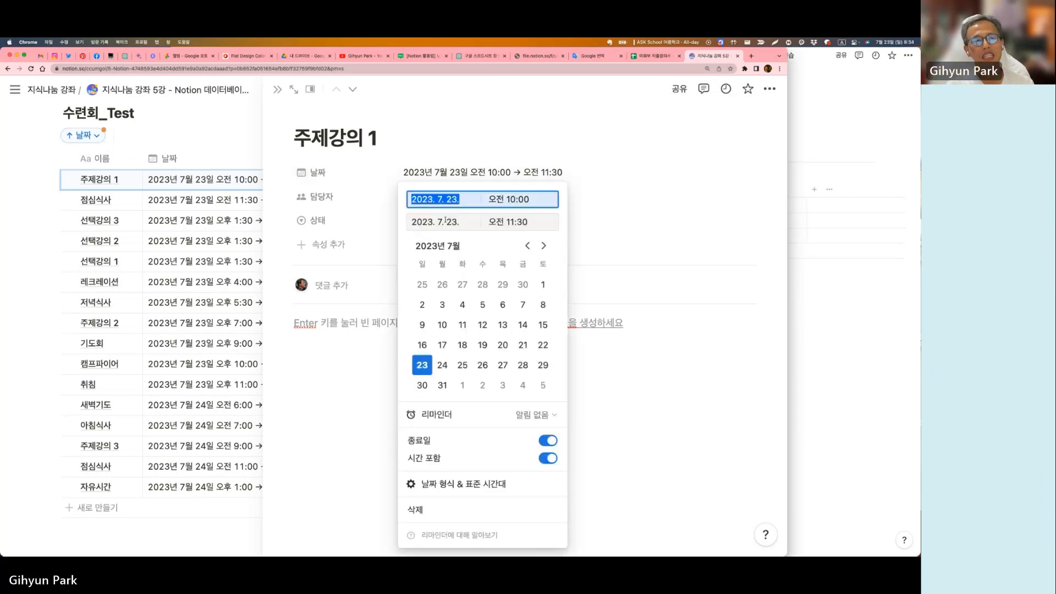
click(549, 440)
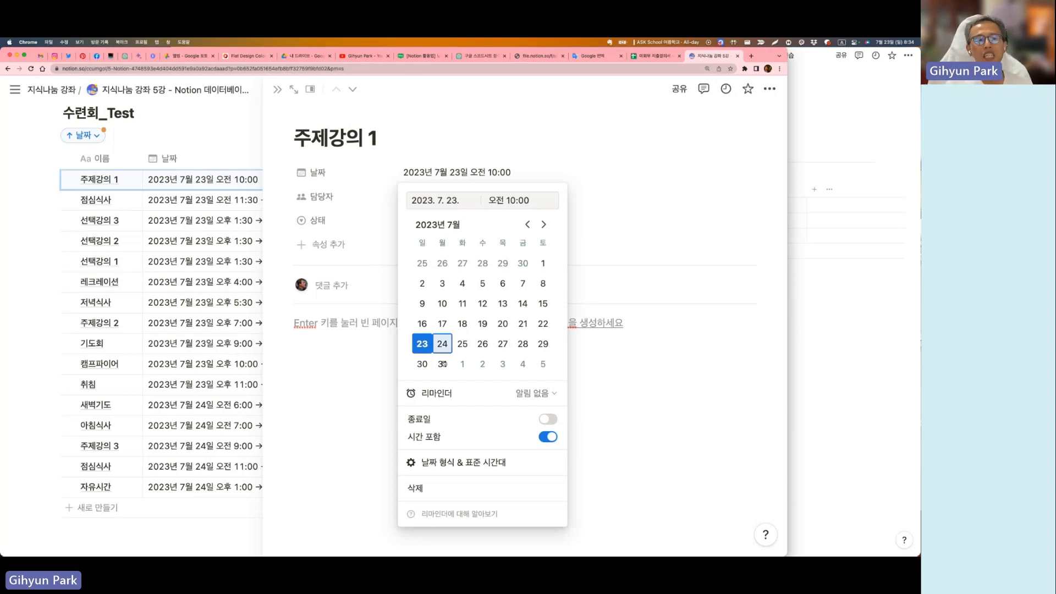
click(548, 421)
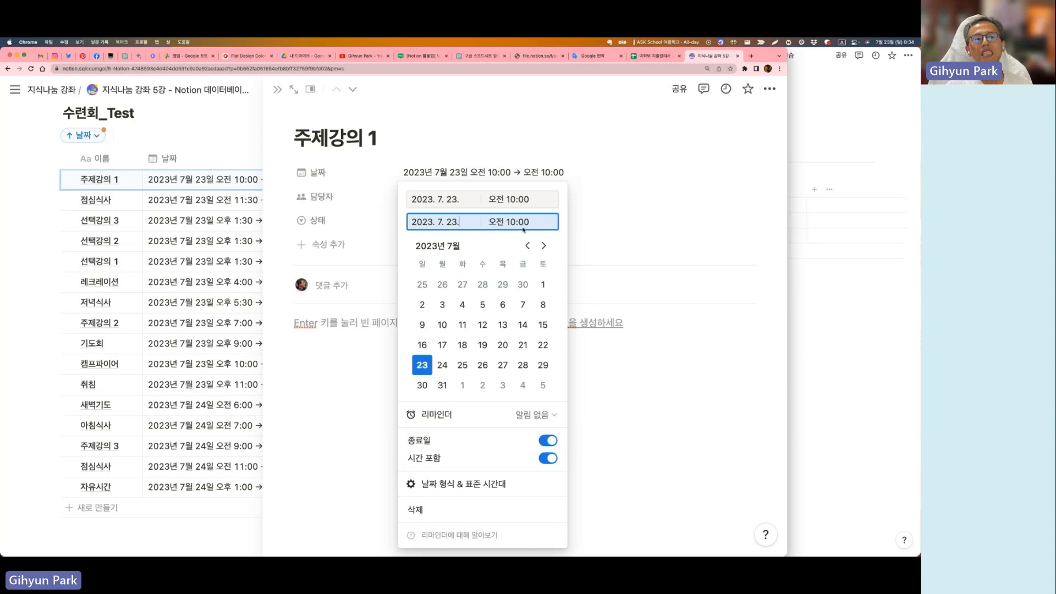
key(BackSpace)
key(BackSpace)
key(BackSpace)
key(BackSpace)
text(1:30)
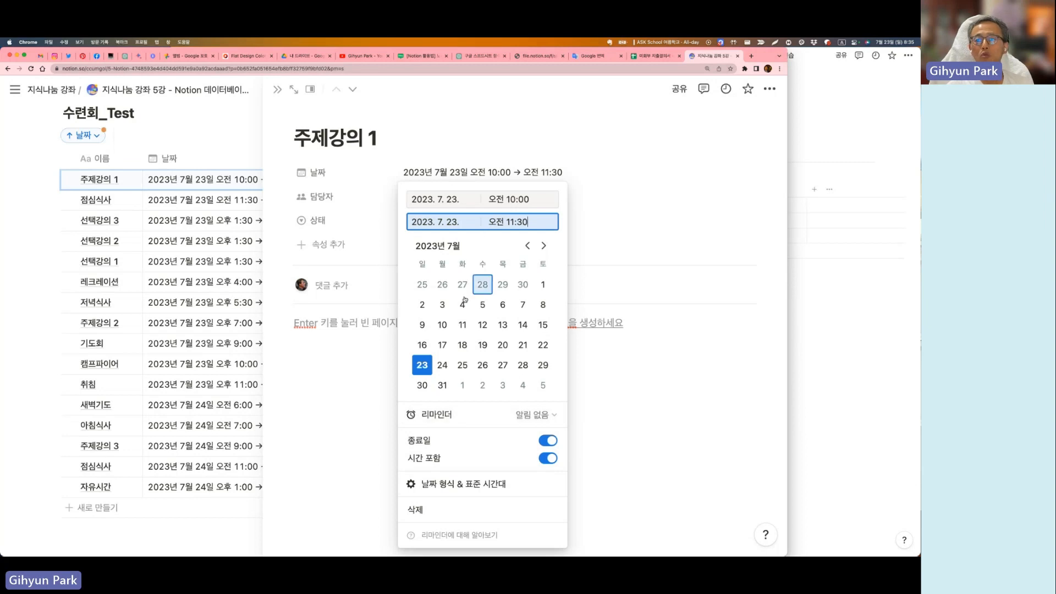
click(329, 199)
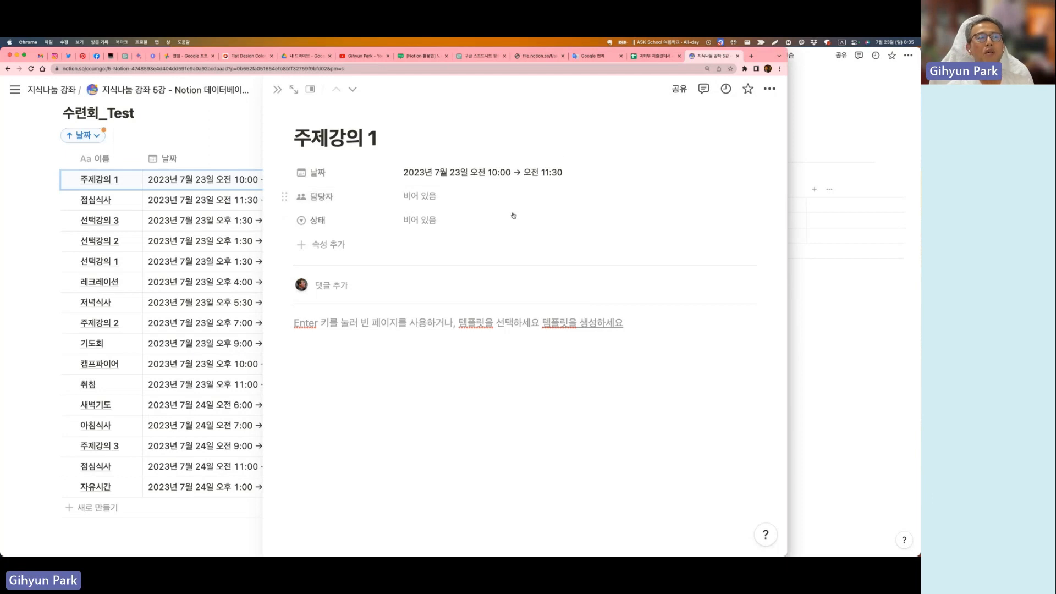
Check the sharing options and 담당자 field of the 주제강의 1 entry, and start a blank page in its body
mouse_move(406, 116)
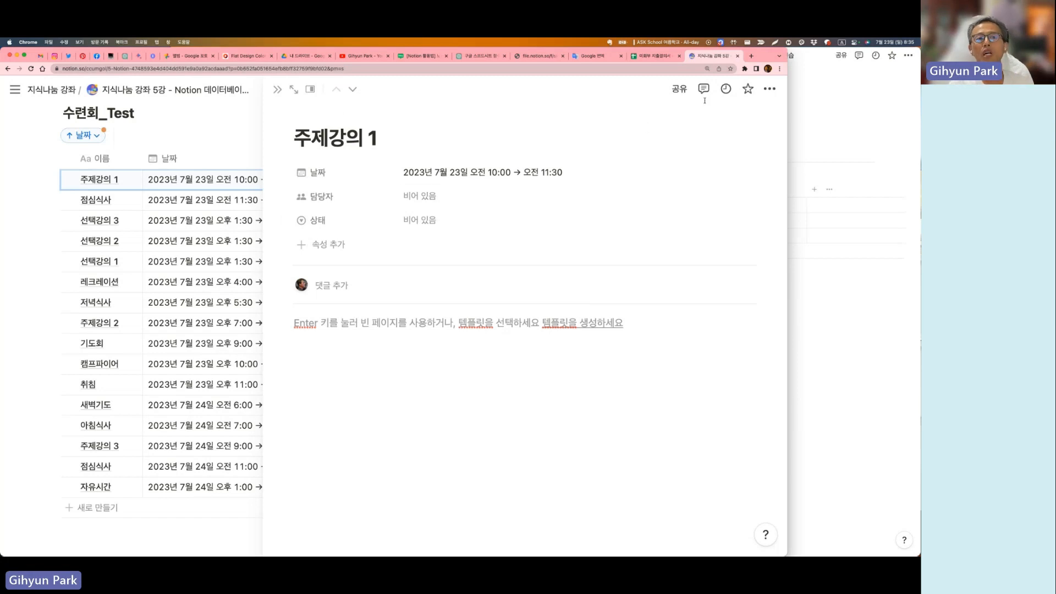
click(679, 89)
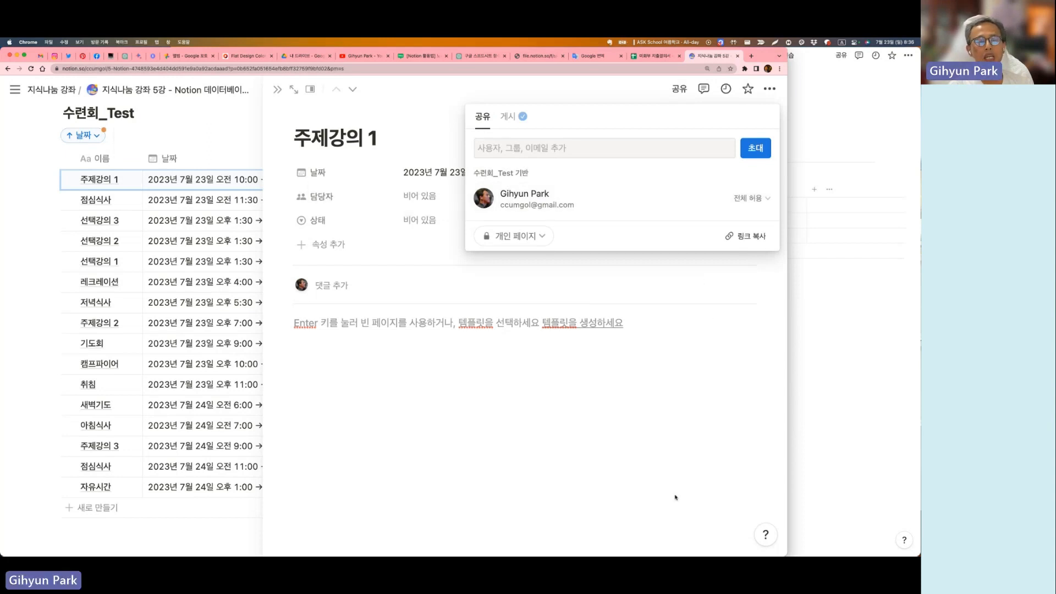
click(666, 460)
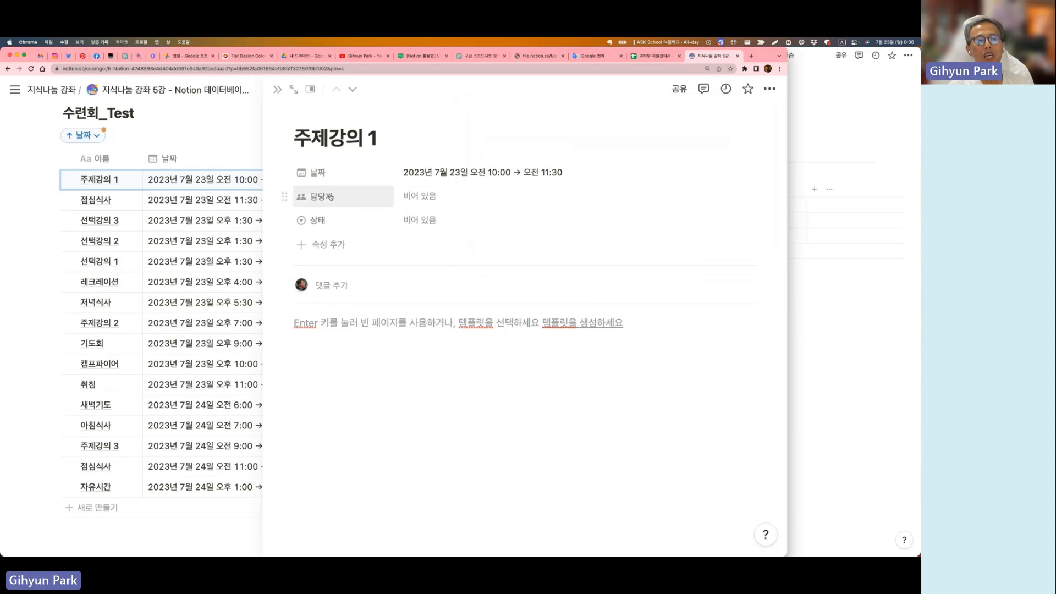
click(422, 198)
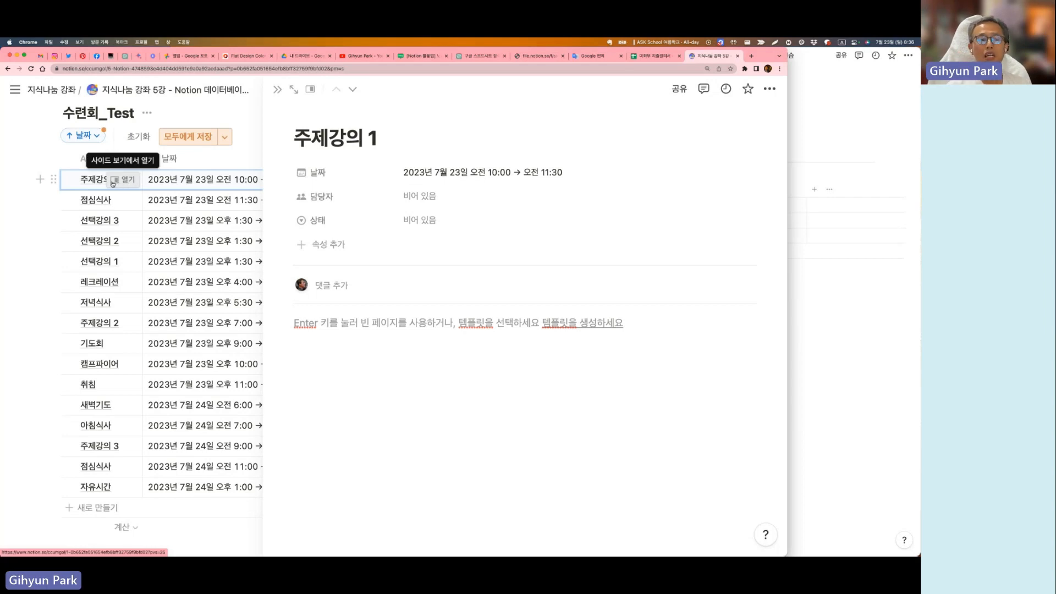
click(436, 476)
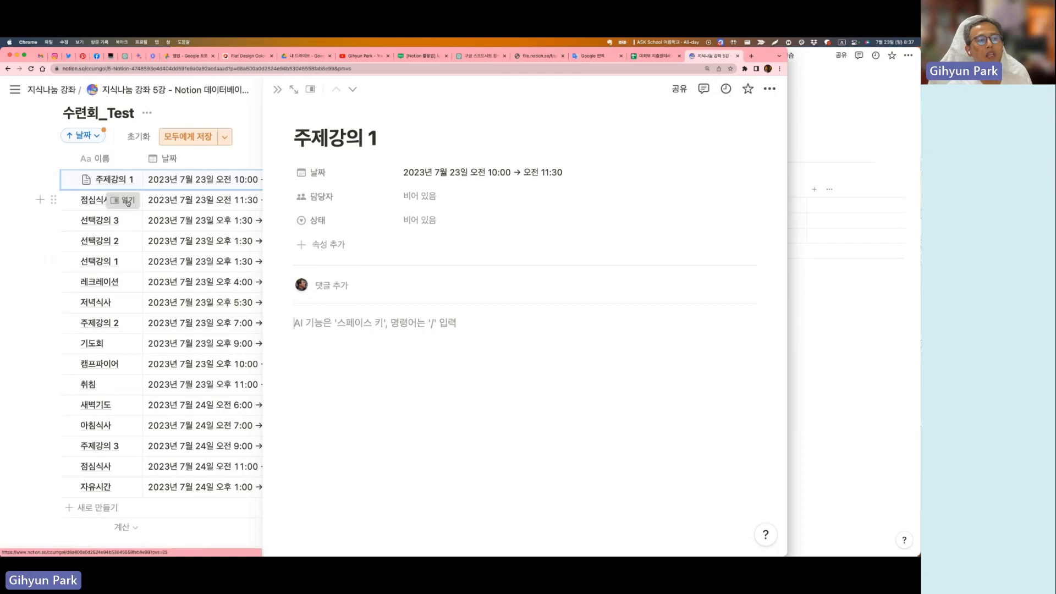
Open the 점심식사 entry in 수련회_Test and write 쌀 and 김치 on separate lines in its body
click(118, 203)
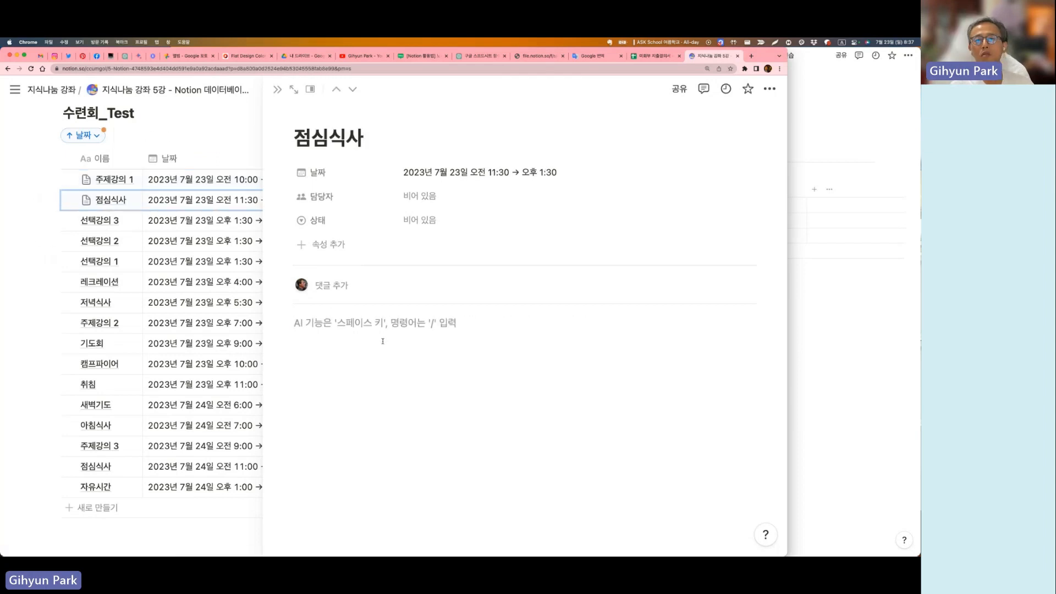
key(ctrl+space)
text(쌀)
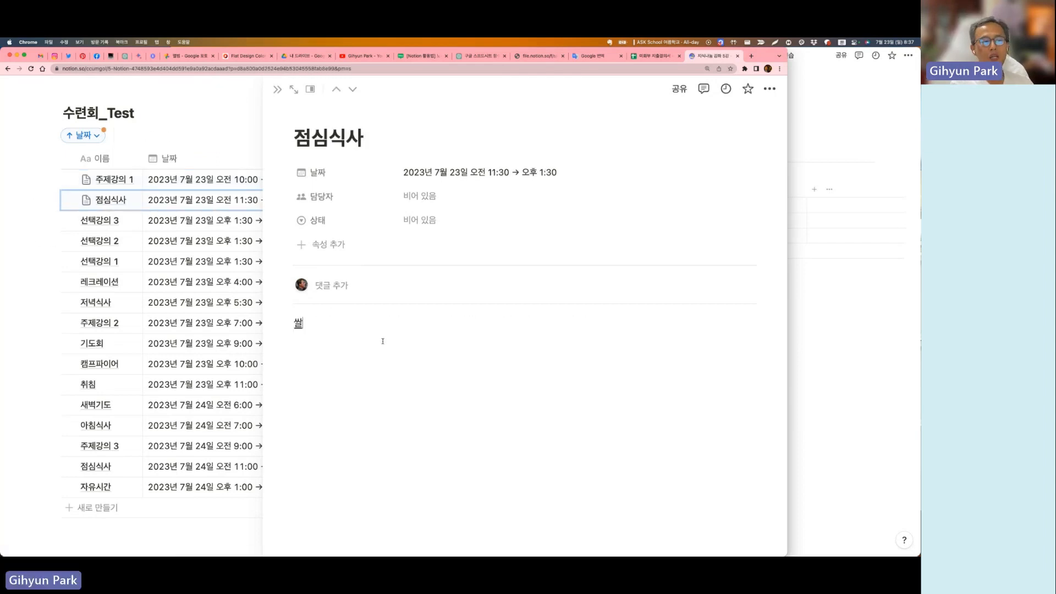
key(Return)
text(김치)
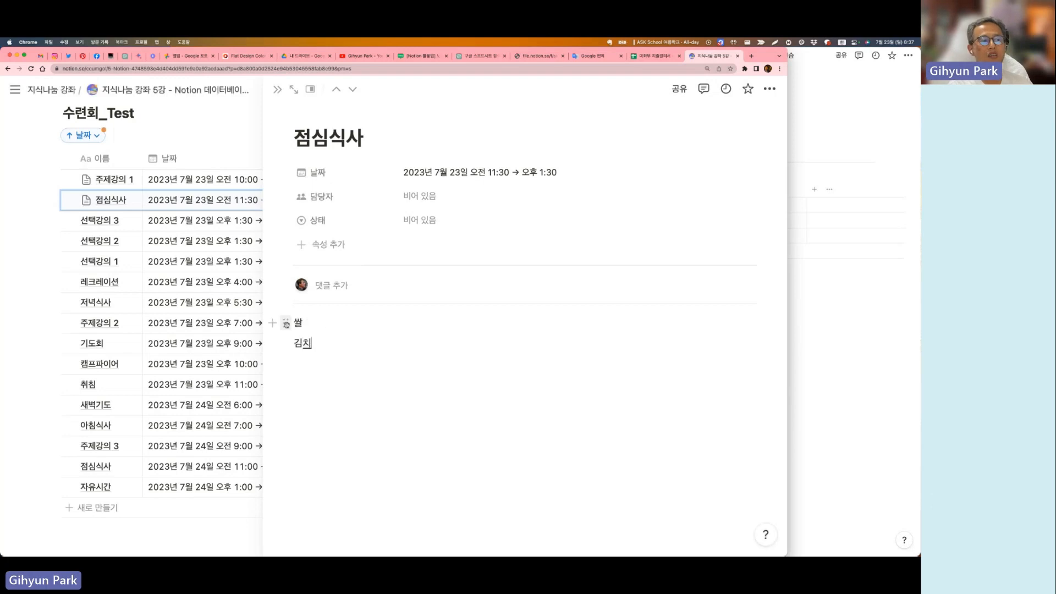
Turn the 쌀 and 김치 lines into a to-do list (할 일 목록), leaving only 쌀 checked off
click(278, 324)
mouse_move(264, 300)
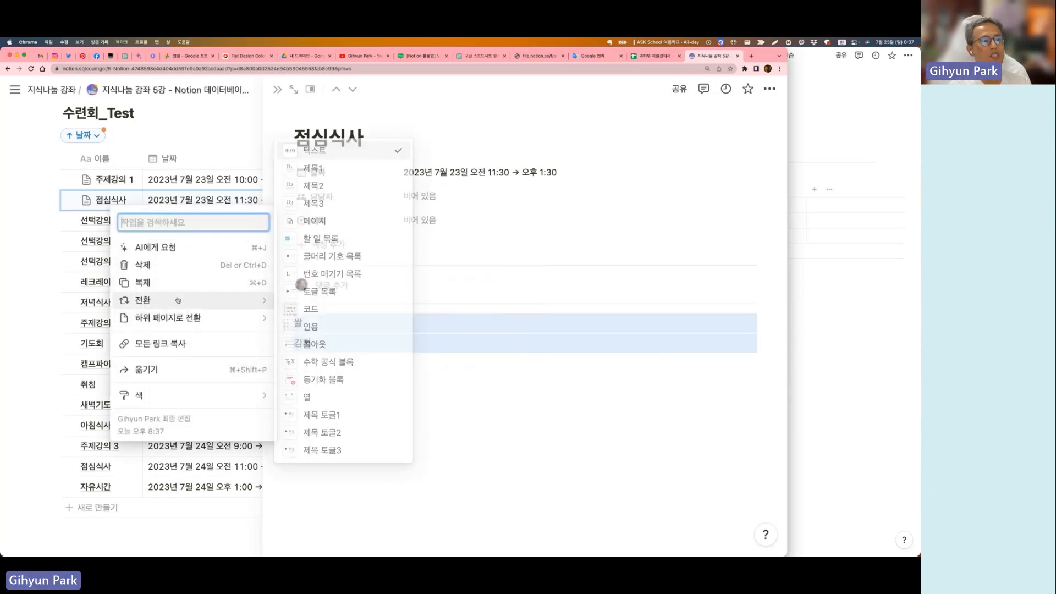
click(320, 239)
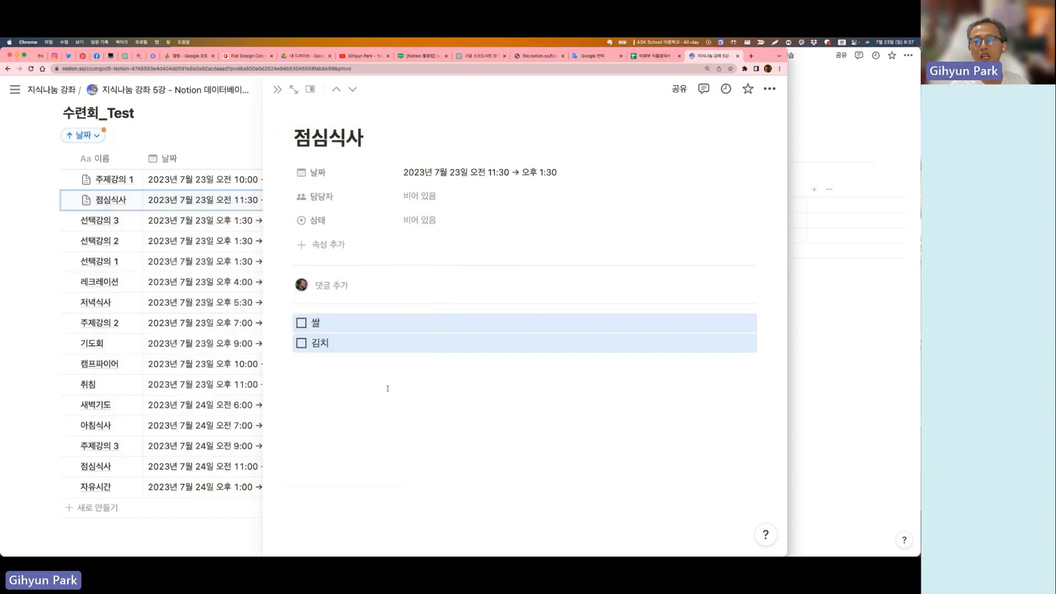
click(302, 323)
click(301, 343)
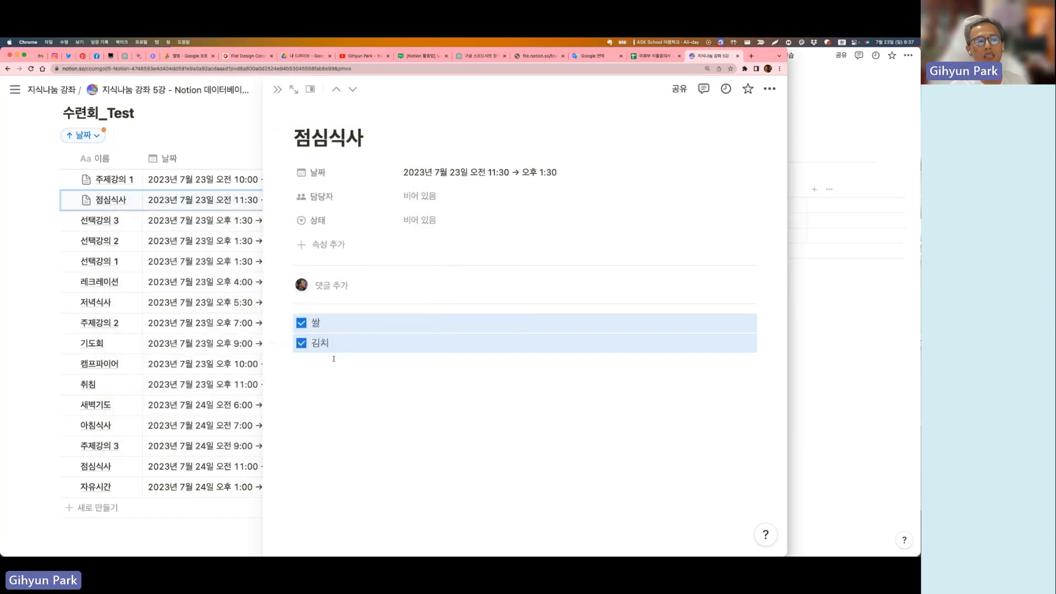
click(301, 343)
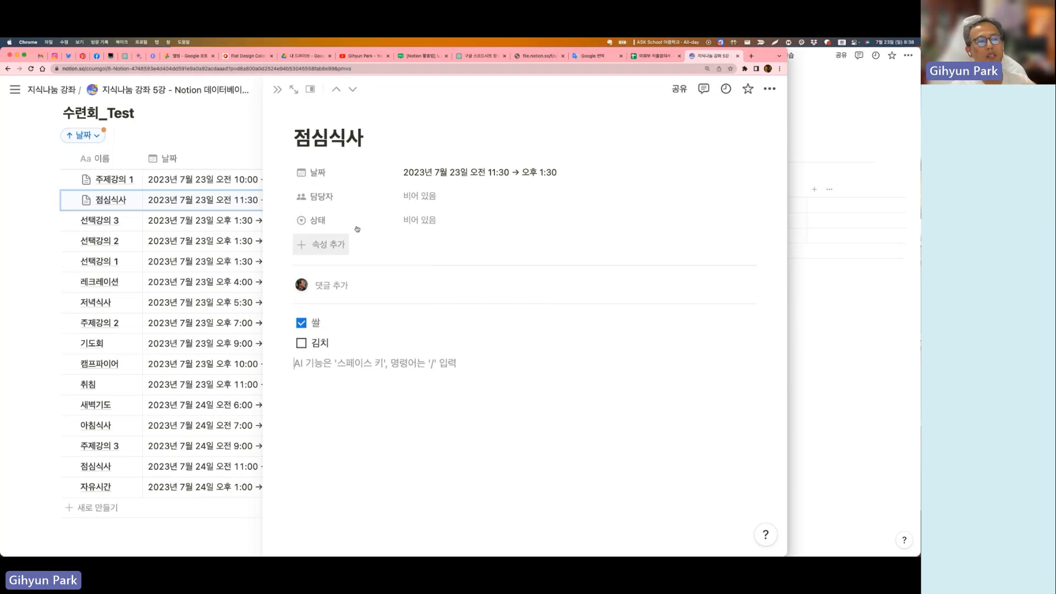
Add a new property of type 선택 to the 점심식사 entry
click(325, 251)
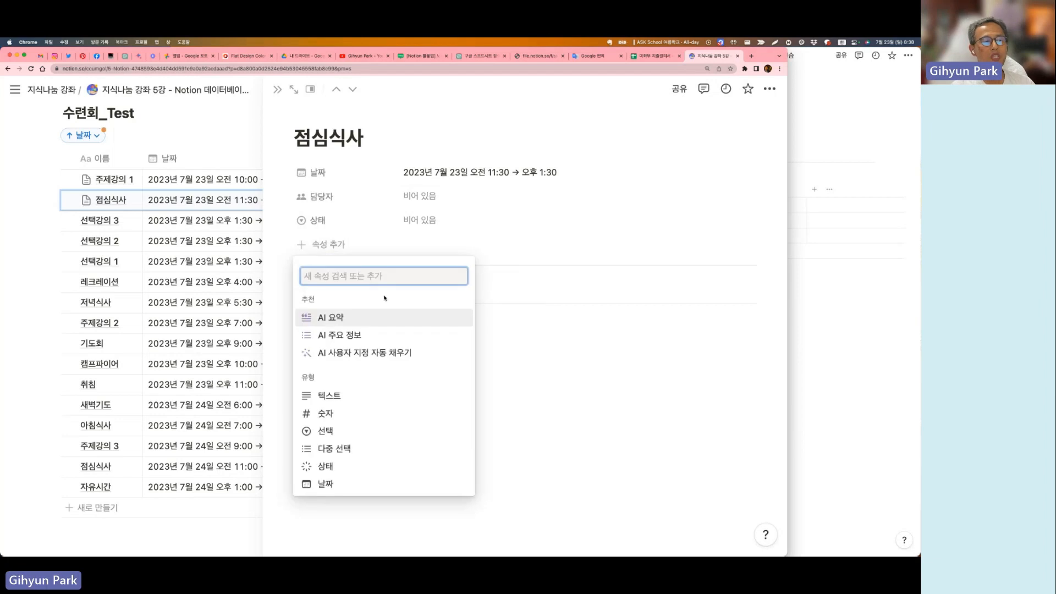
scroll(357, 297, down, 1)
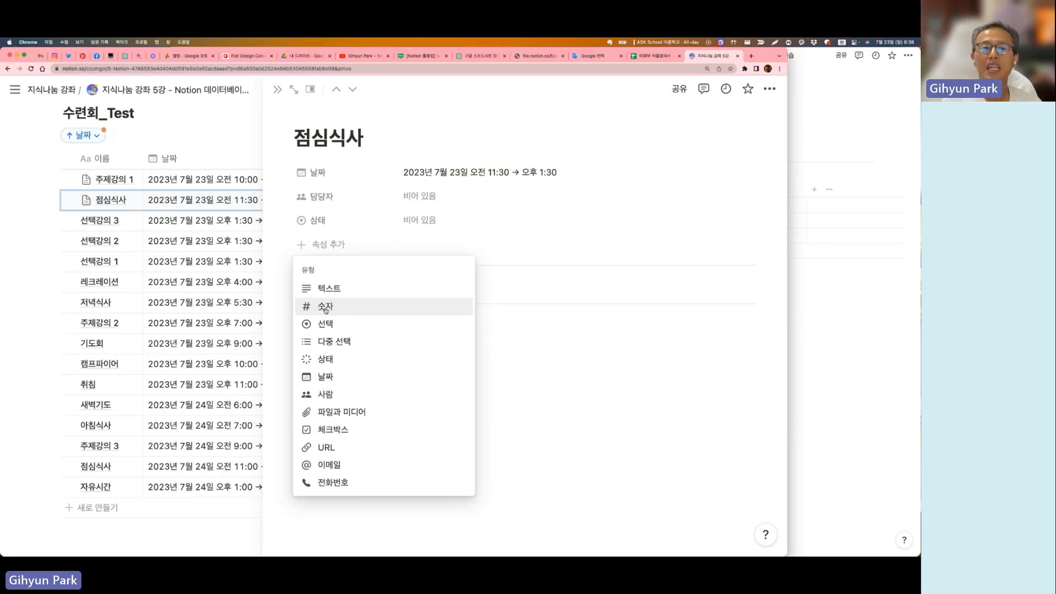
scroll(327, 325, down, 2)
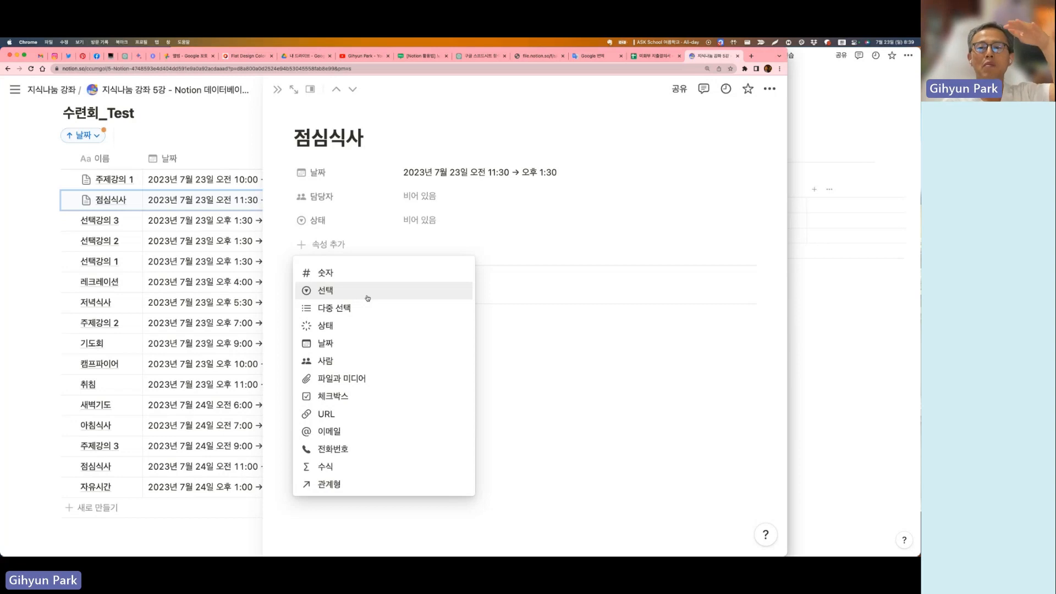
click(367, 297)
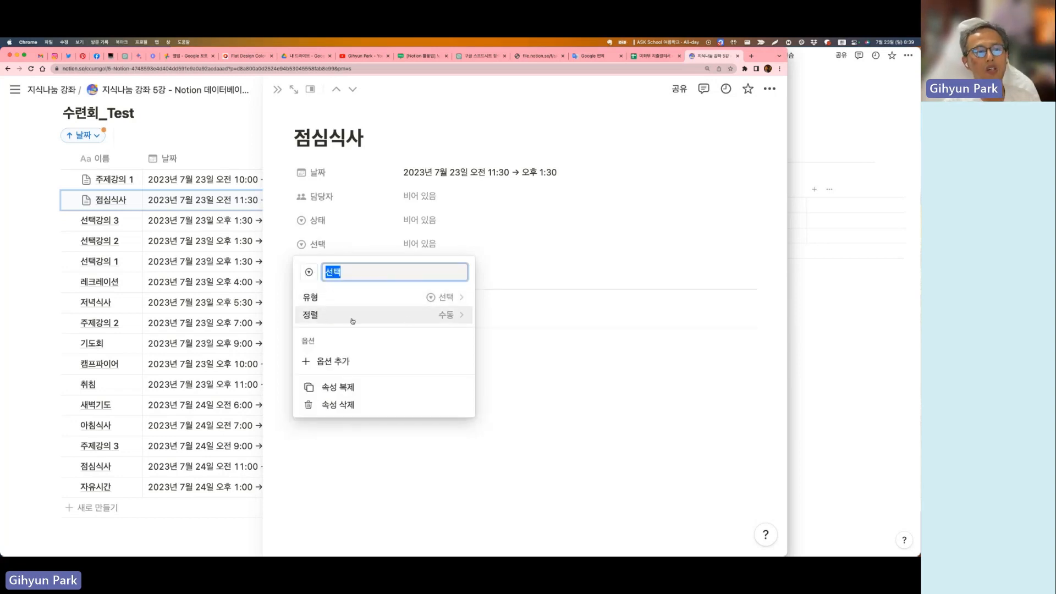
Create the options 수입-월급 and 수입-부업 for the new 선택 property
click(340, 364)
text(수입-월)
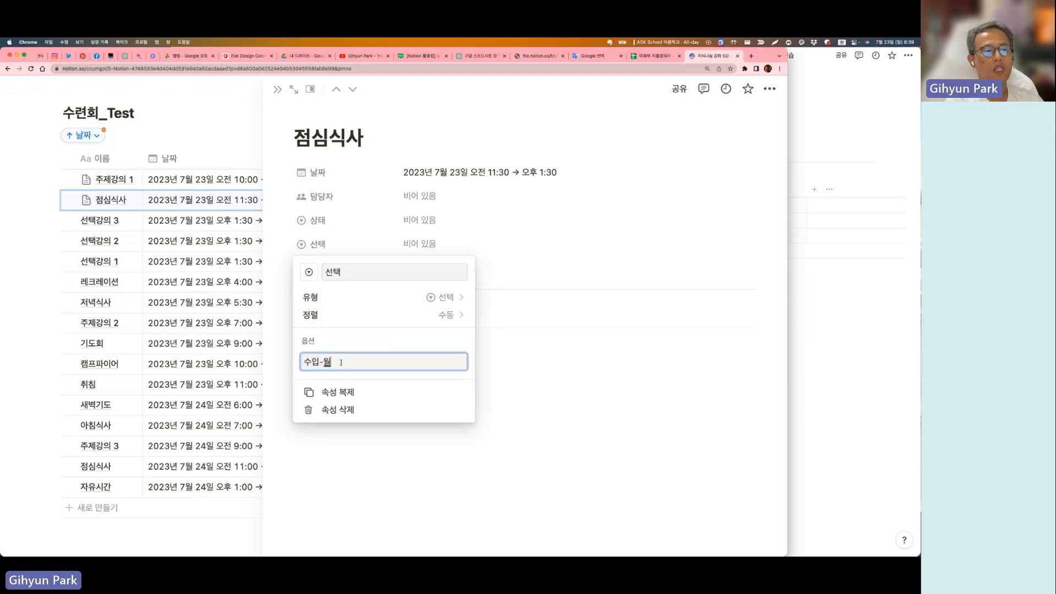
text(급)
key(Return)
text(수입)
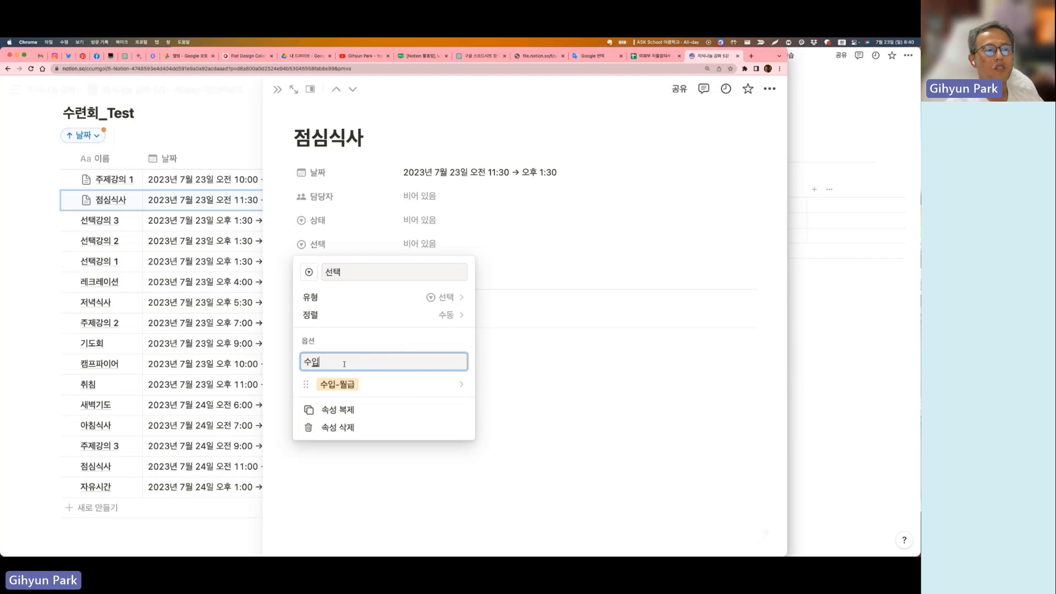
text(-용)
key(Return)
click(537, 352)
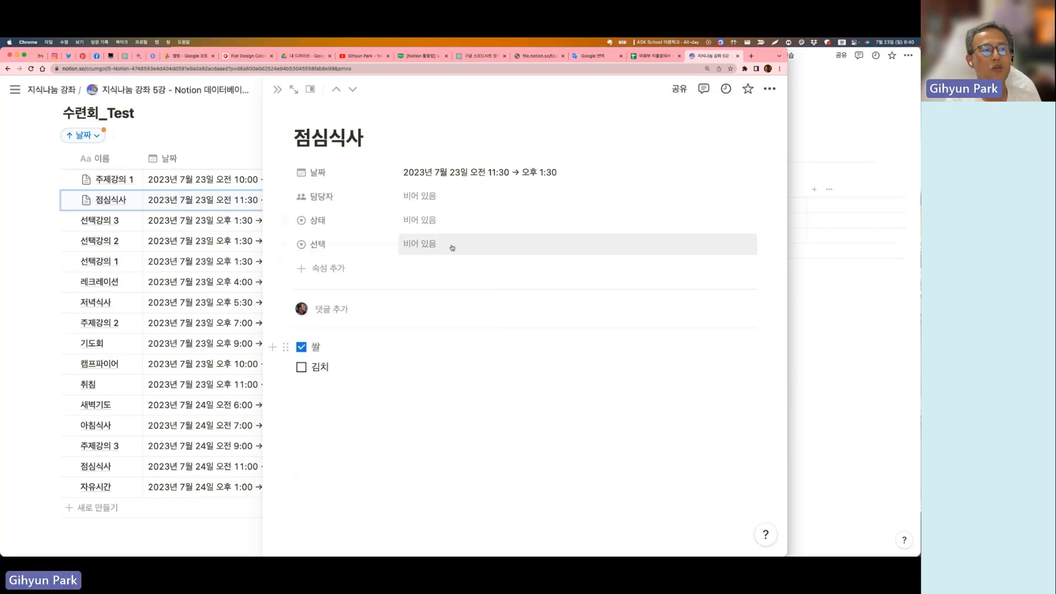
Rename the 선택 property to 내역 and set it to 수입-월급 for the 점심식사 entry
click(318, 247)
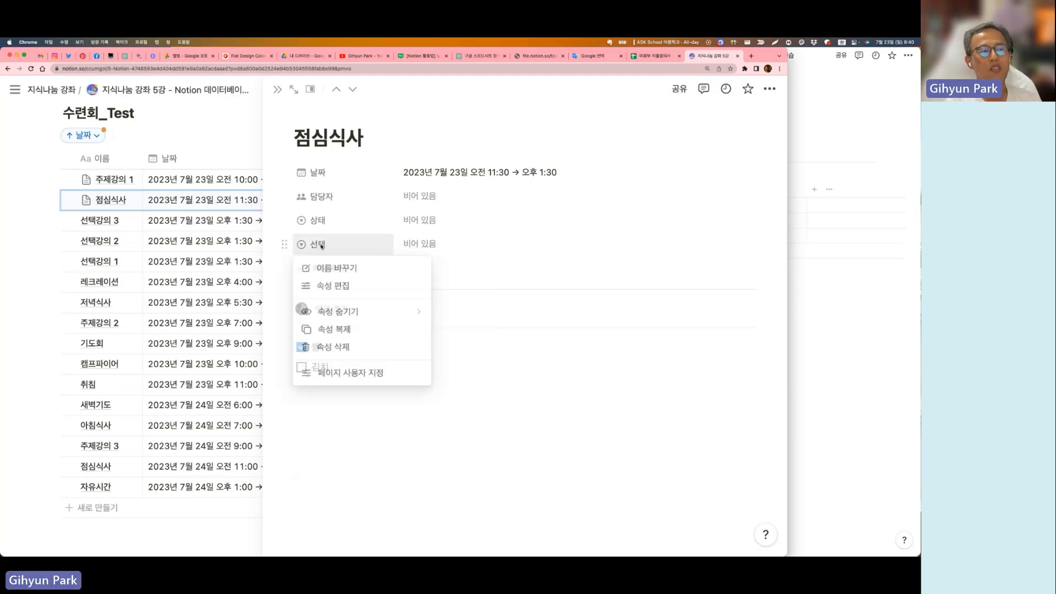
click(349, 275)
text(내역)
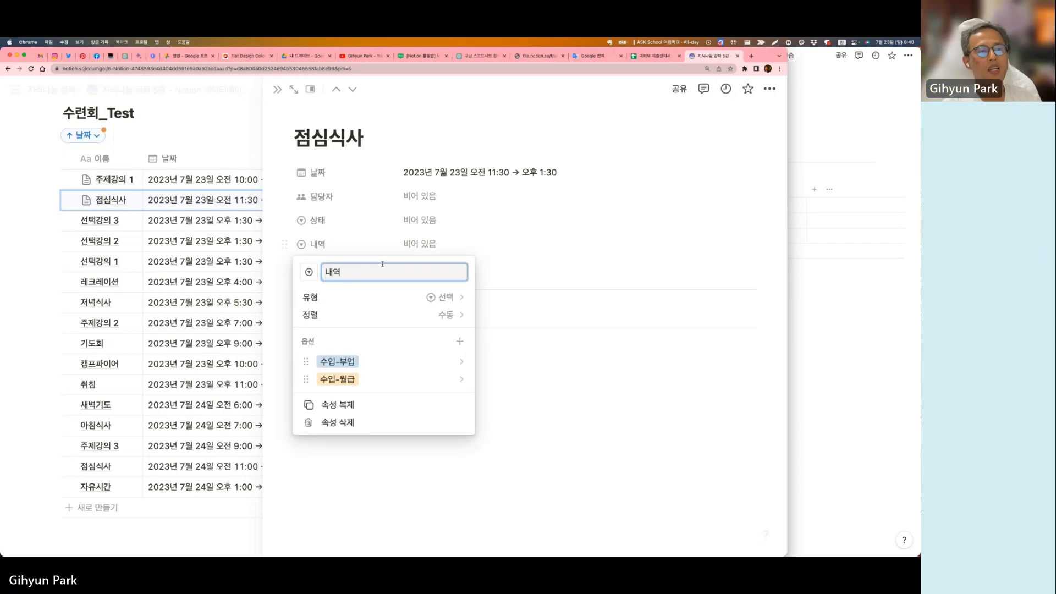
click(420, 244)
click(419, 244)
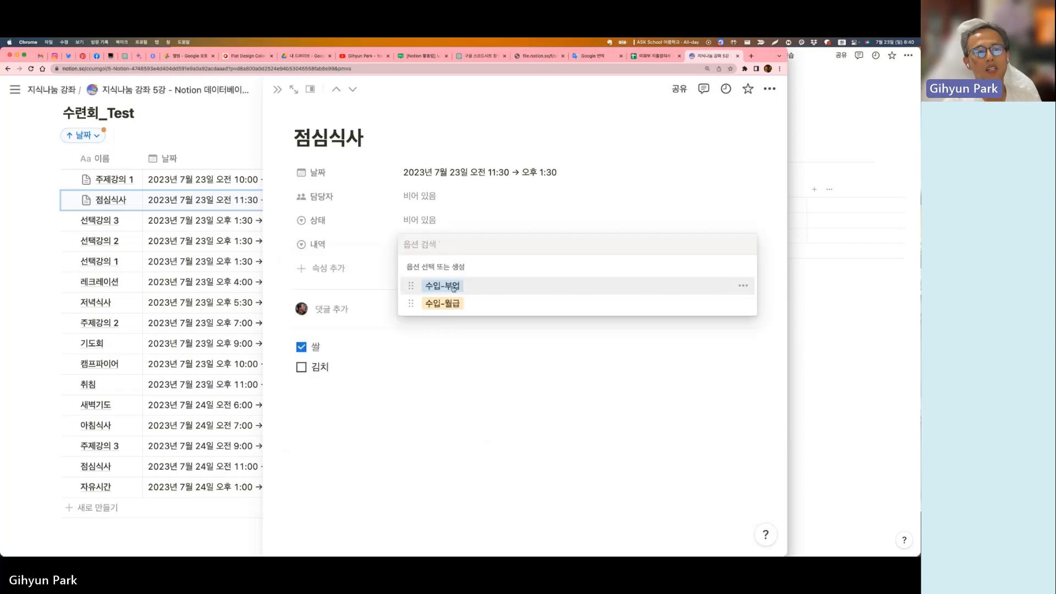
click(442, 303)
Add a 숫자 property to the 점심식사 entry and set its number format to 미국 달러
click(332, 271)
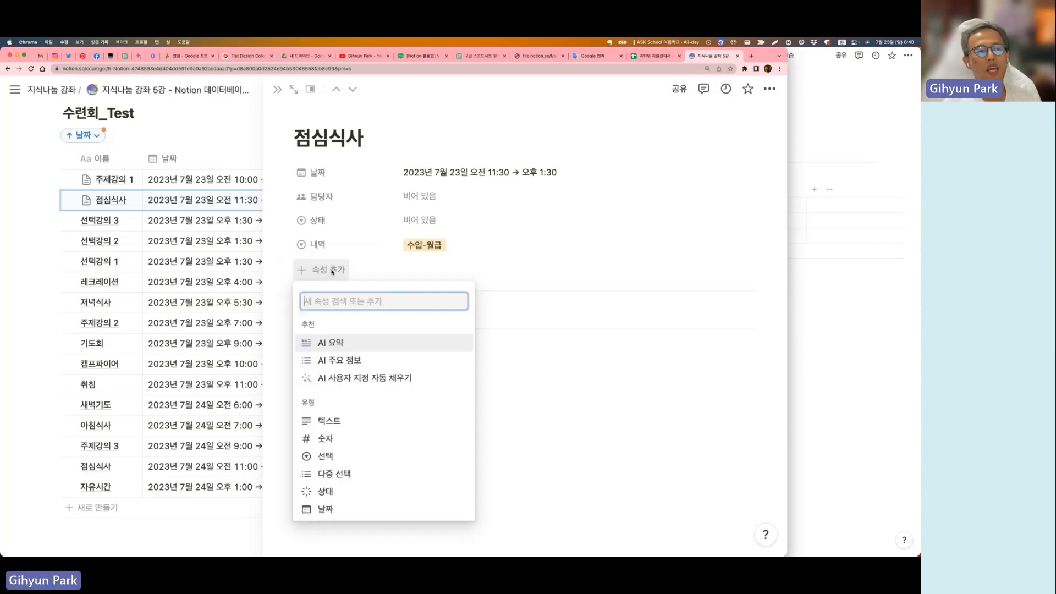
click(325, 438)
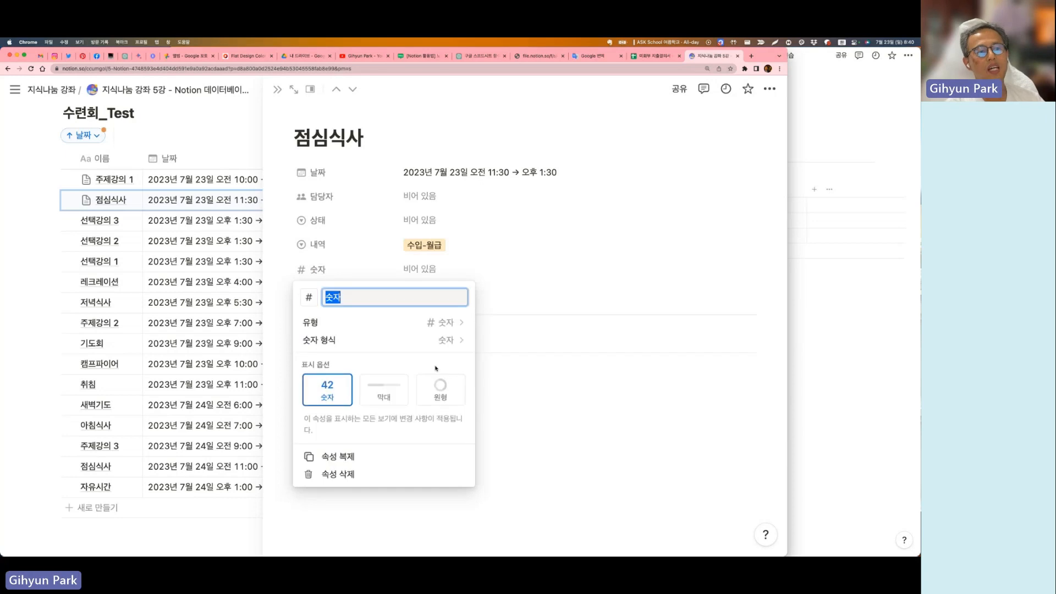
click(455, 342)
scroll(413, 329, down, 2)
scroll(413, 330, up, 2)
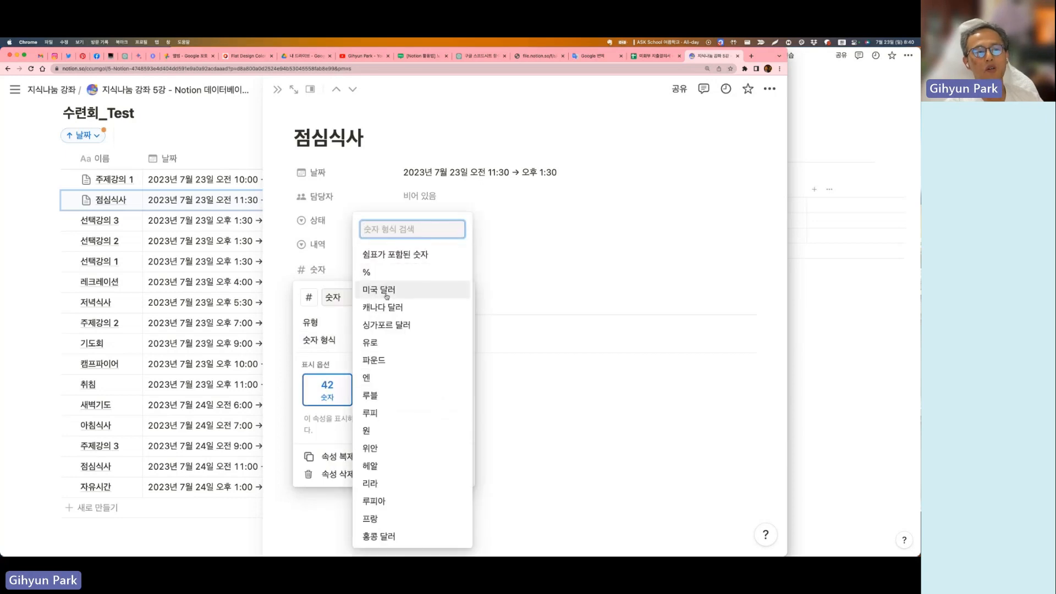
click(386, 296)
Enter 7000 as the 숫자 value of the 점심식사 entry
click(421, 266)
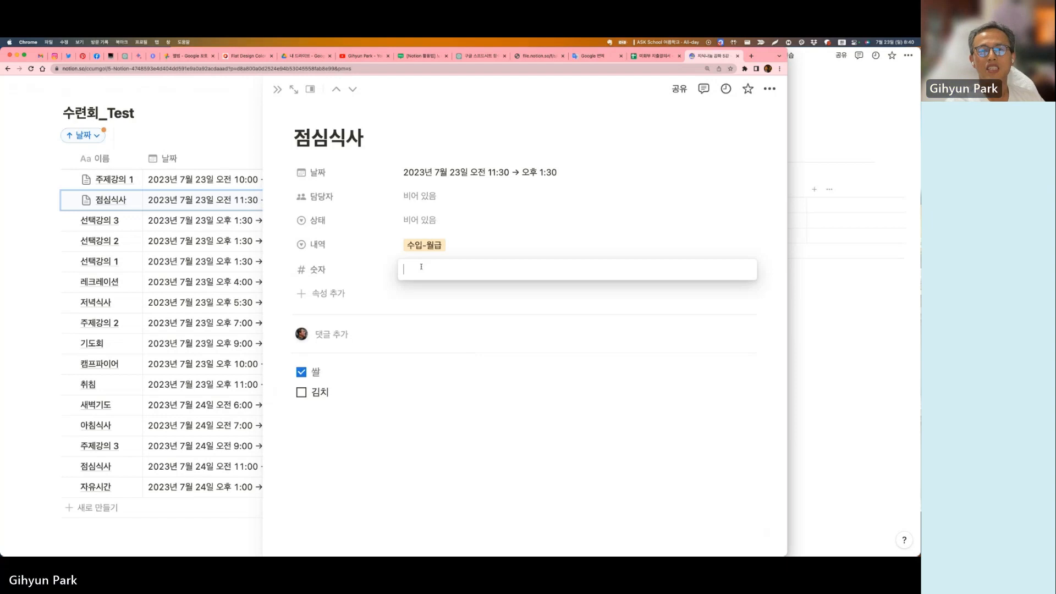
text(7000)
key(Return)
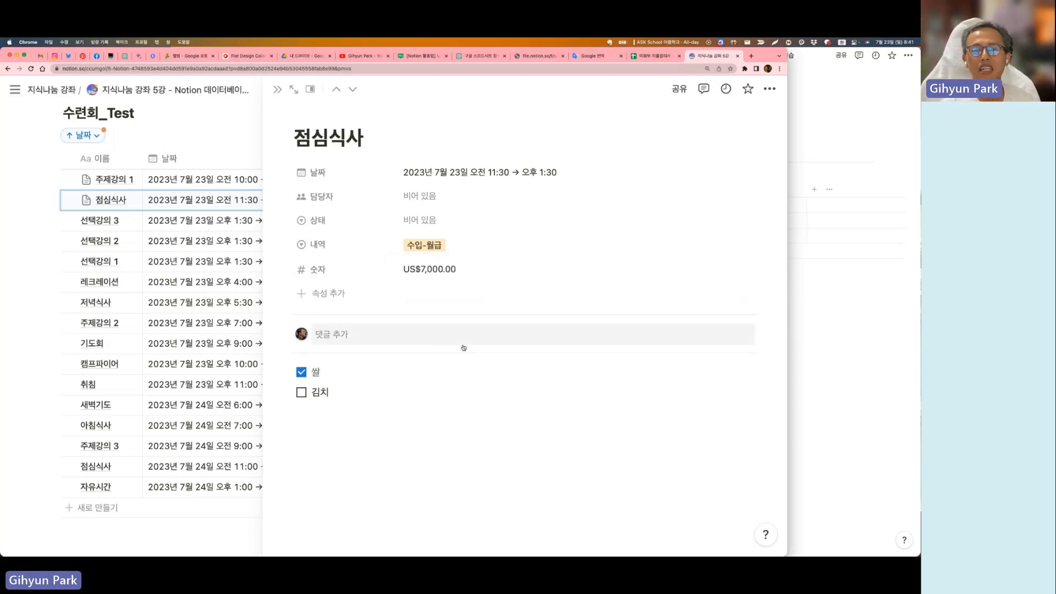
Examine the remaining property types that can be added to the 점심식사 entry, from 날짜 and 체크박스 through 롤업 to ID
click(329, 293)
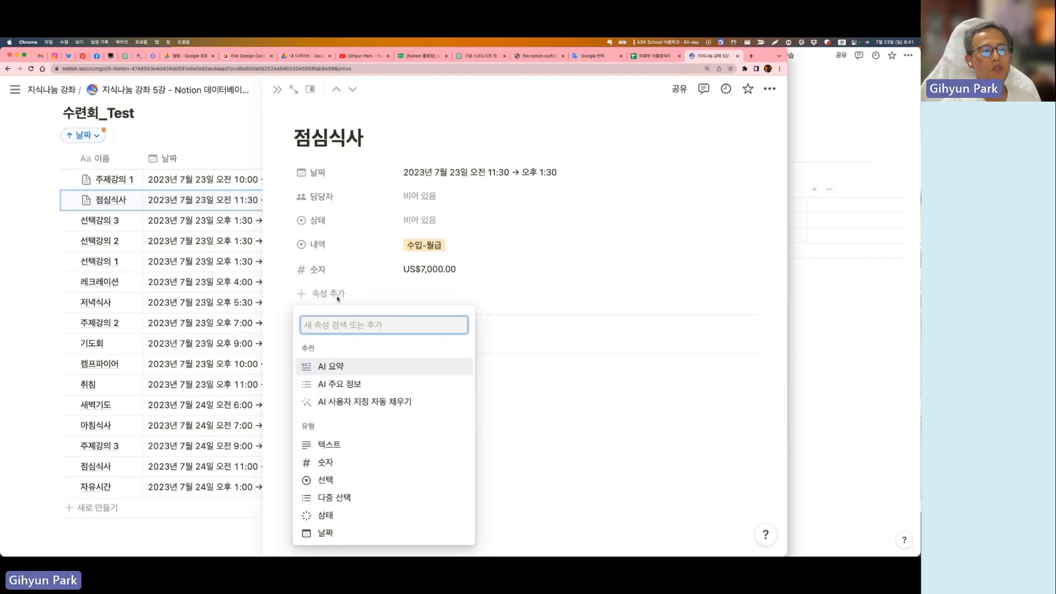
scroll(385, 385, down, 3)
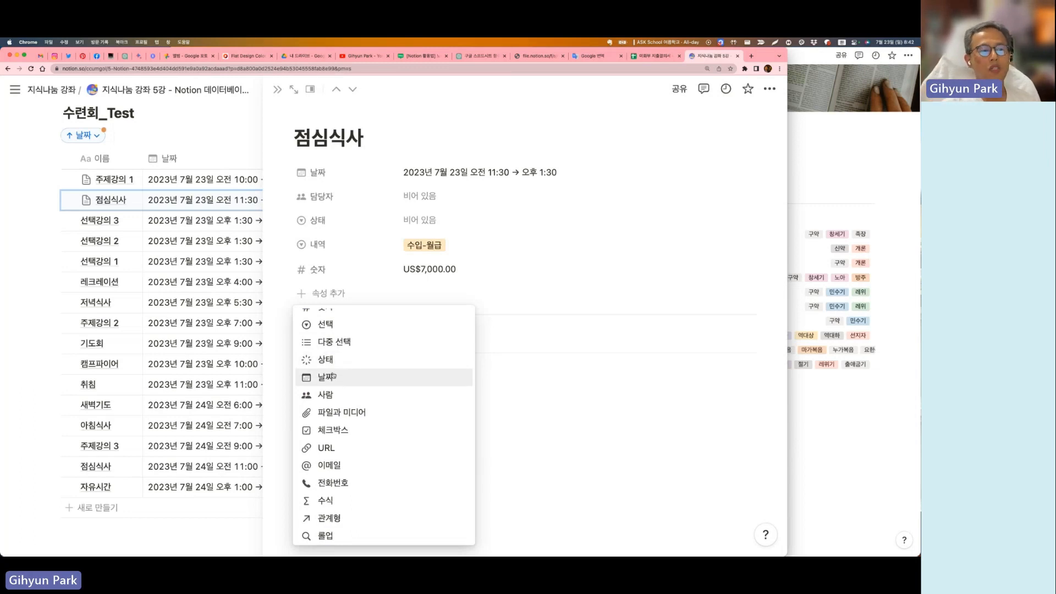
scroll(327, 374, down, 2)
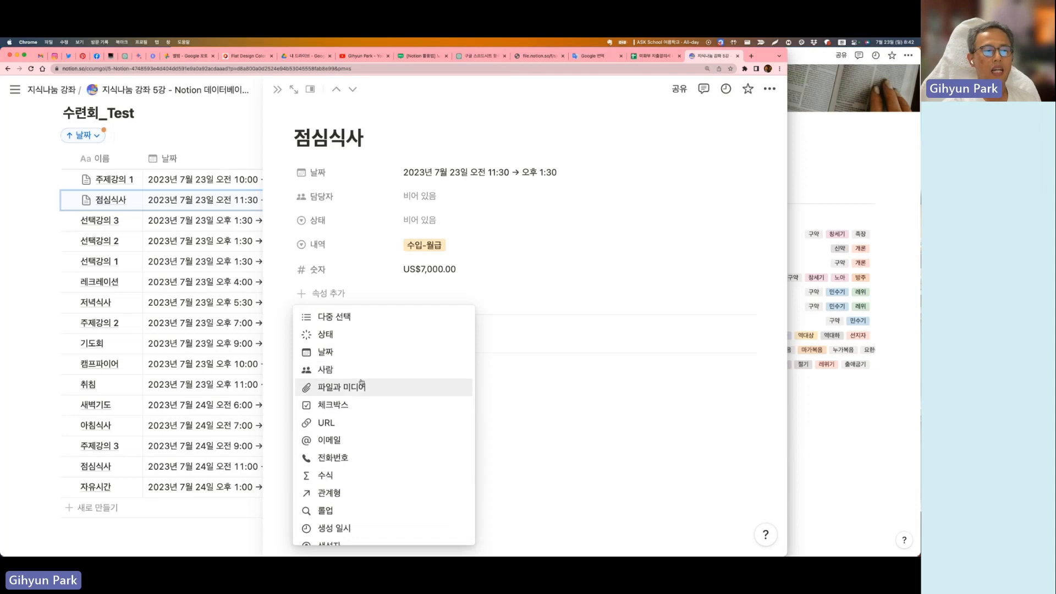
scroll(361, 382, down, 2)
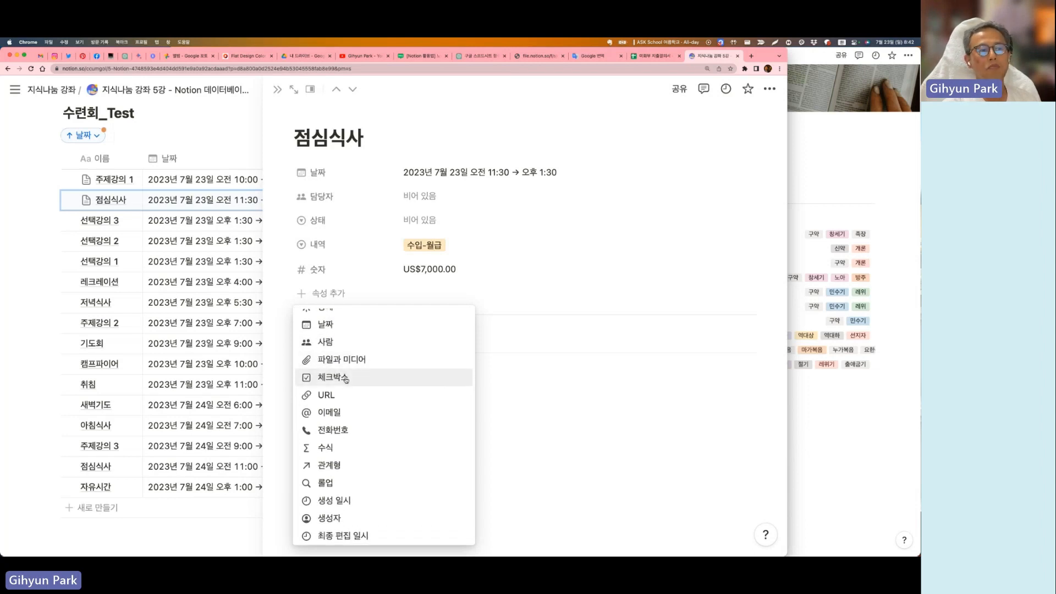
scroll(346, 380, down, 3)
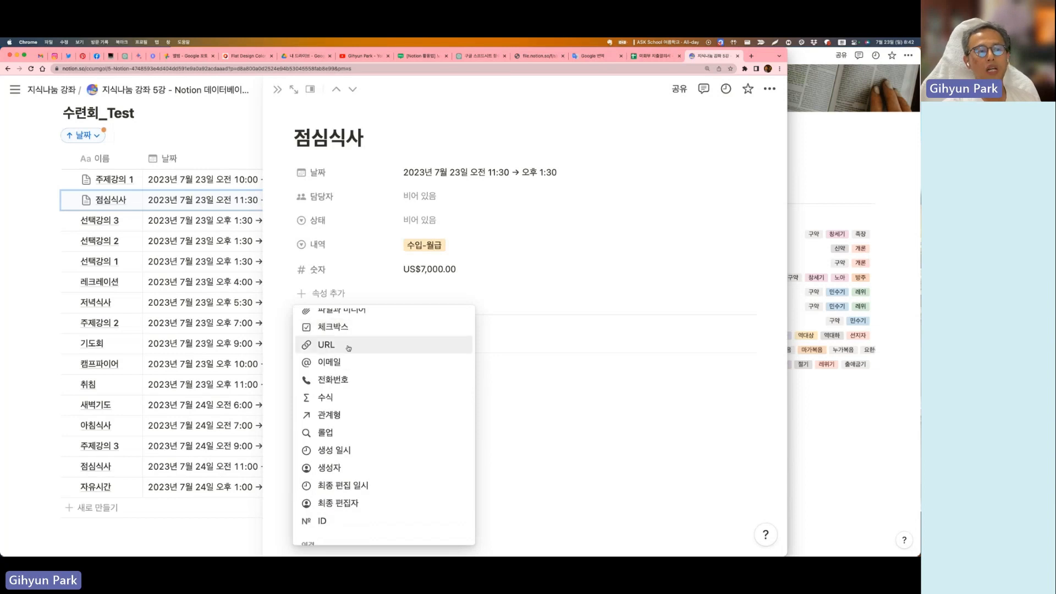
scroll(341, 393, down, 3)
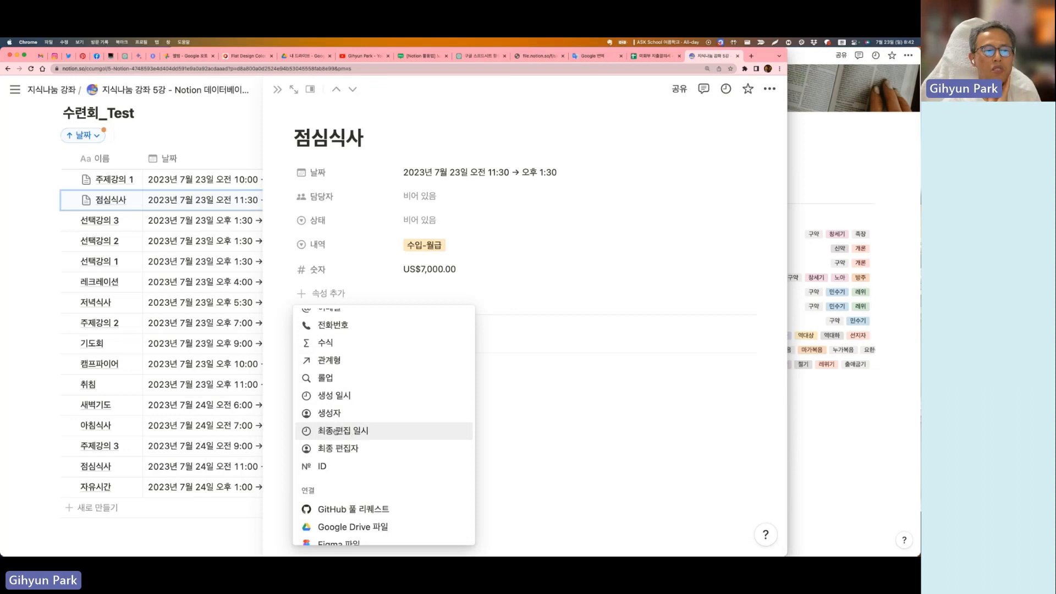
scroll(364, 459, up, 1)
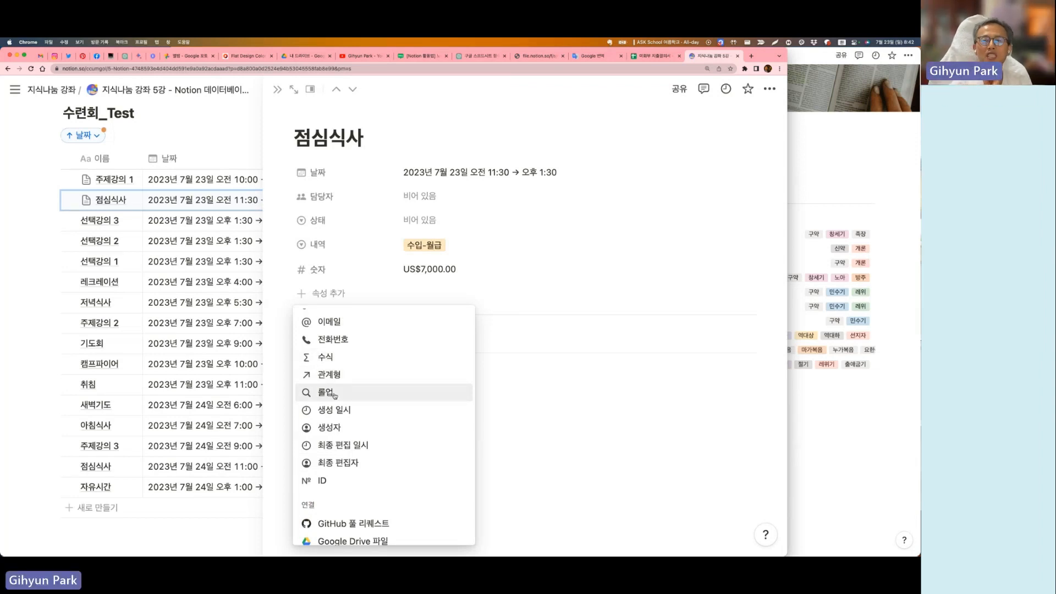
key(Escape)
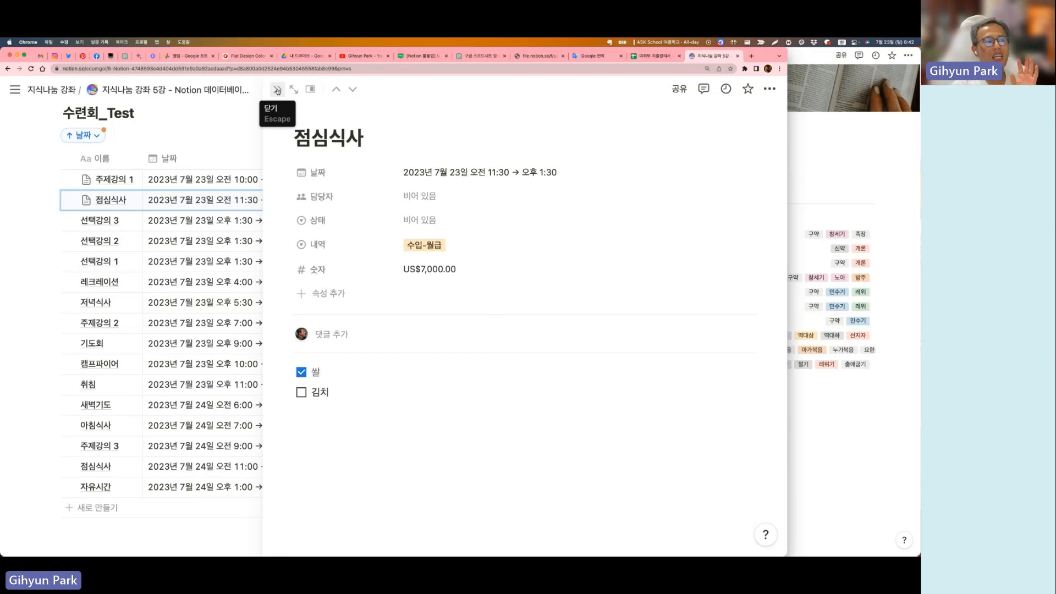
Close the 점심식사 entry and show 수련회_Test in its 타임라인 보기 to review the retreat schedule
click(278, 91)
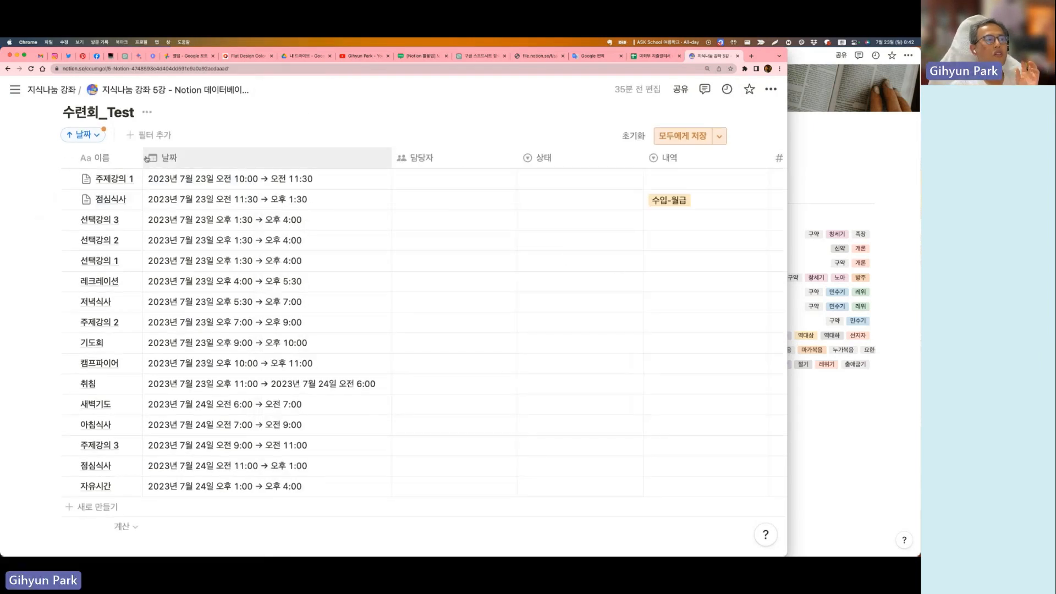
scroll(147, 159, up, 3)
click(96, 252)
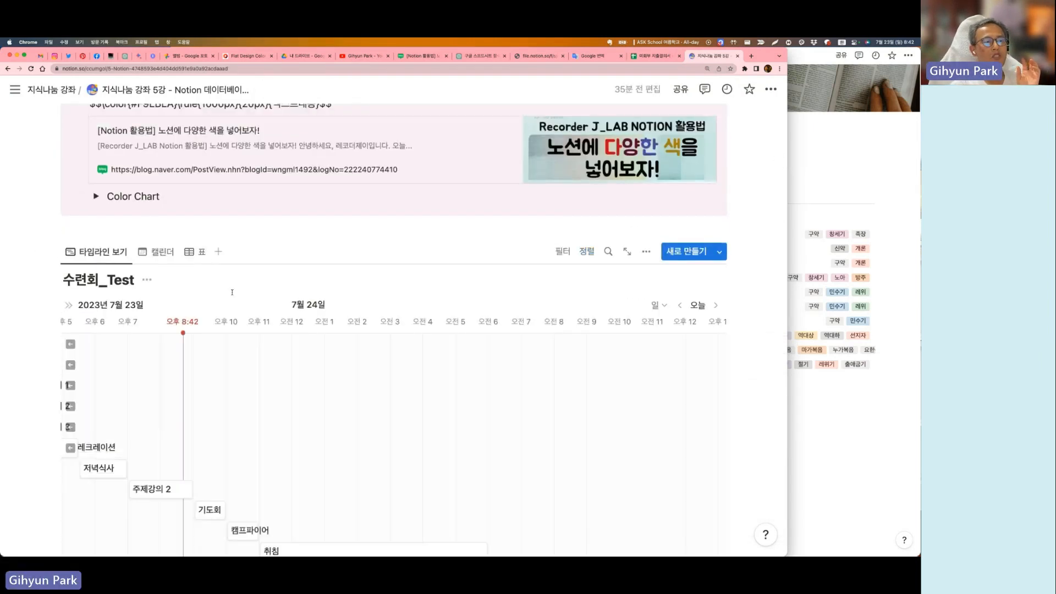
scroll(232, 292, down, 5)
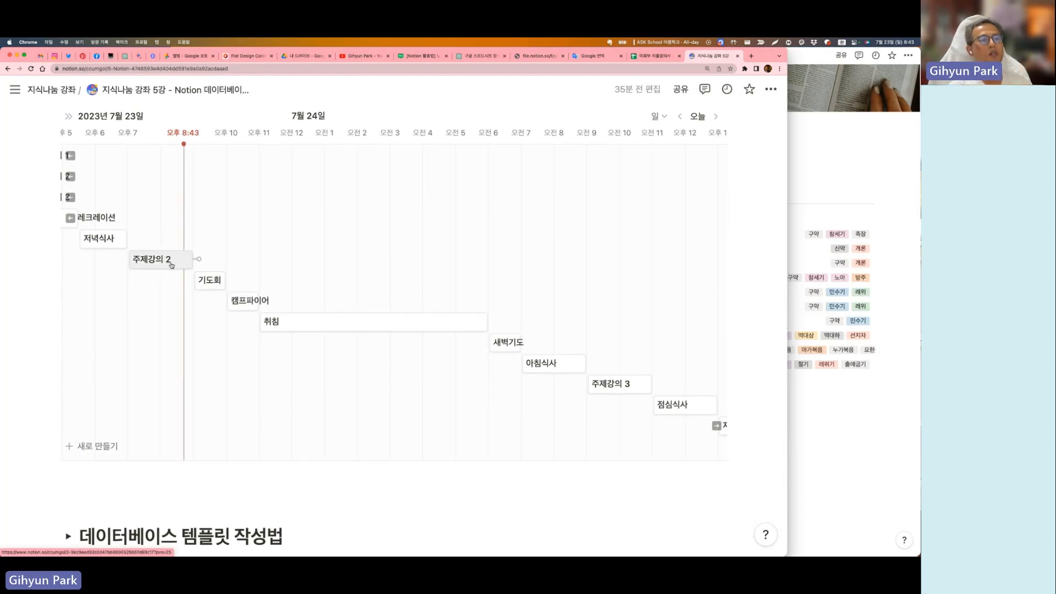
scroll(172, 266, down, 1)
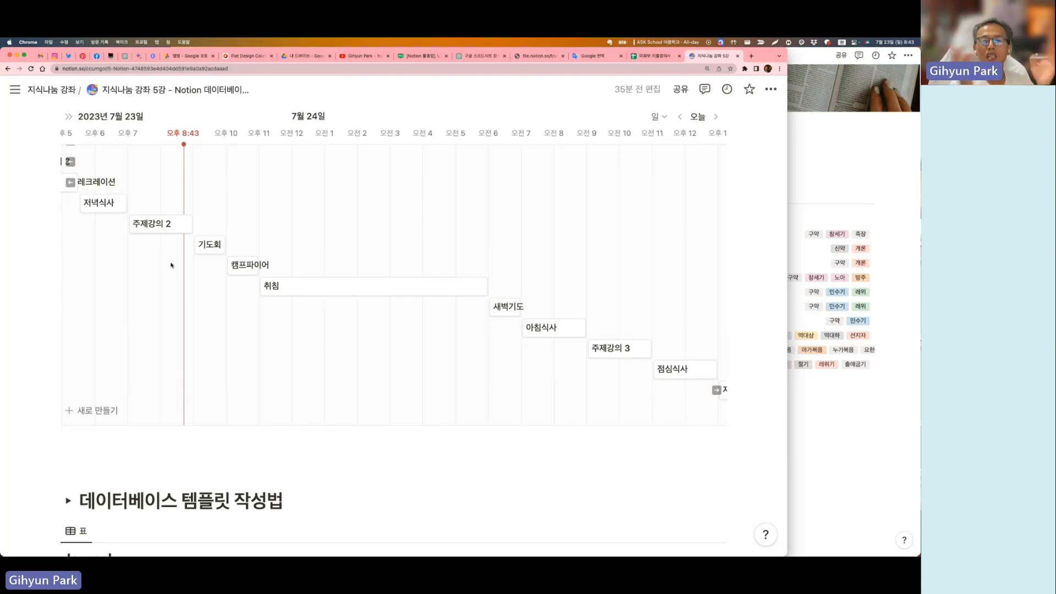
scroll(194, 267, up, 10)
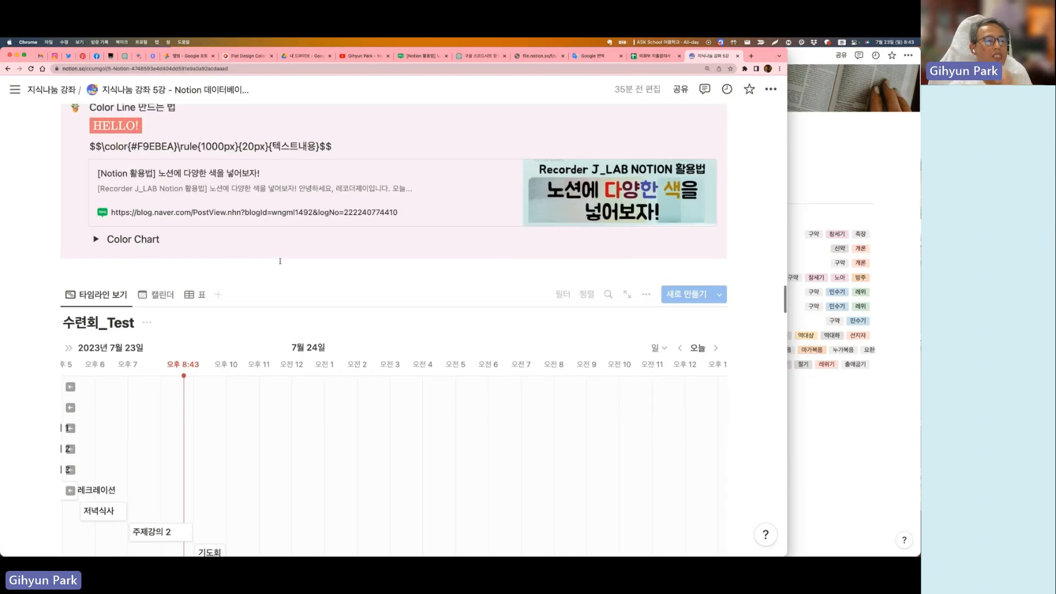
Collapse the View(보기) section of the lecture page and bring the Relation(관계형) section into view
scroll(280, 261, up, 10)
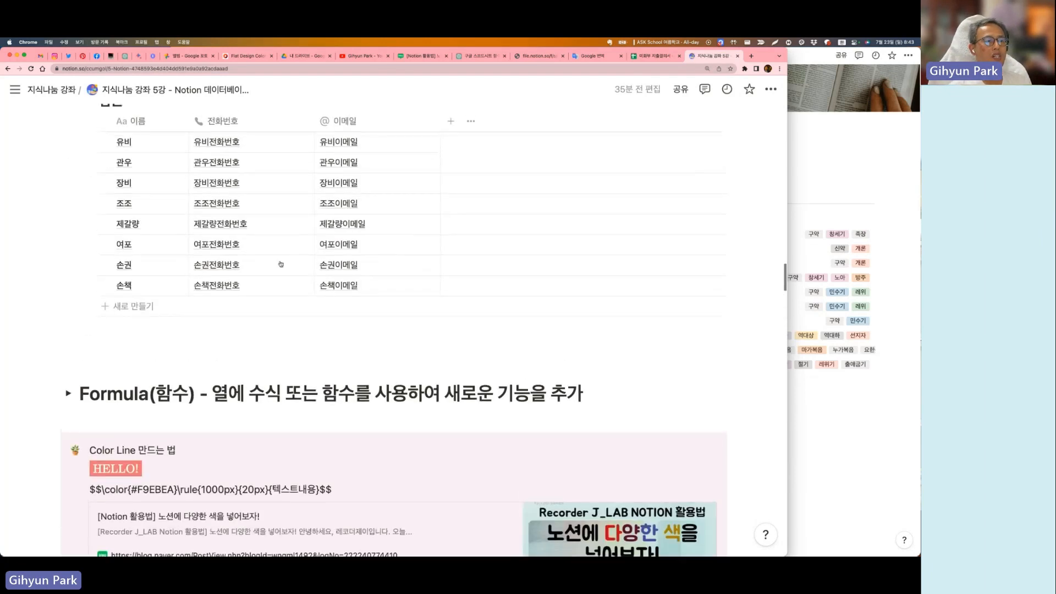
scroll(68, 350, up, 10)
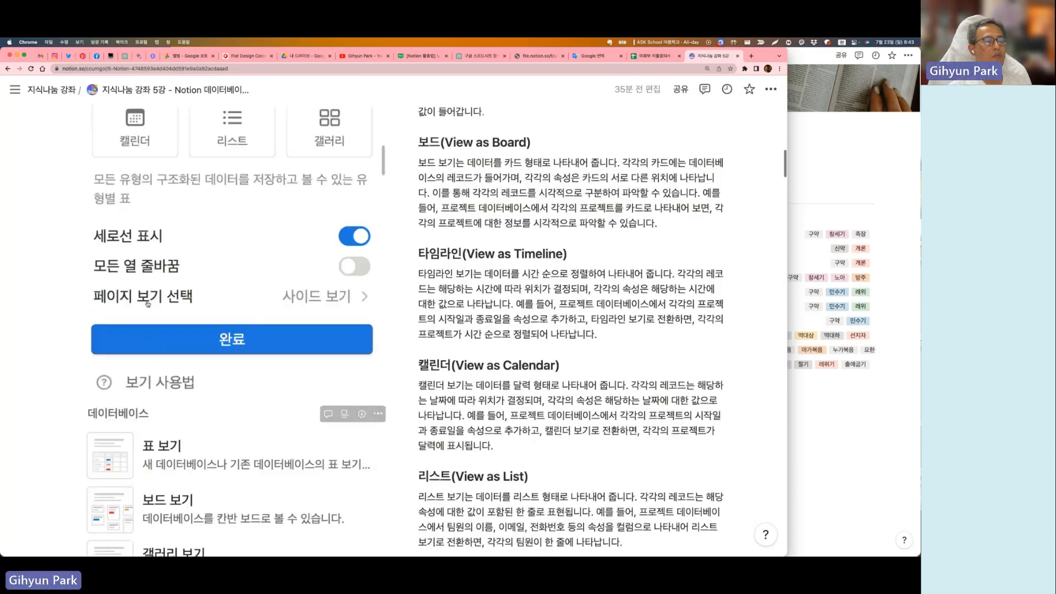
click(69, 192)
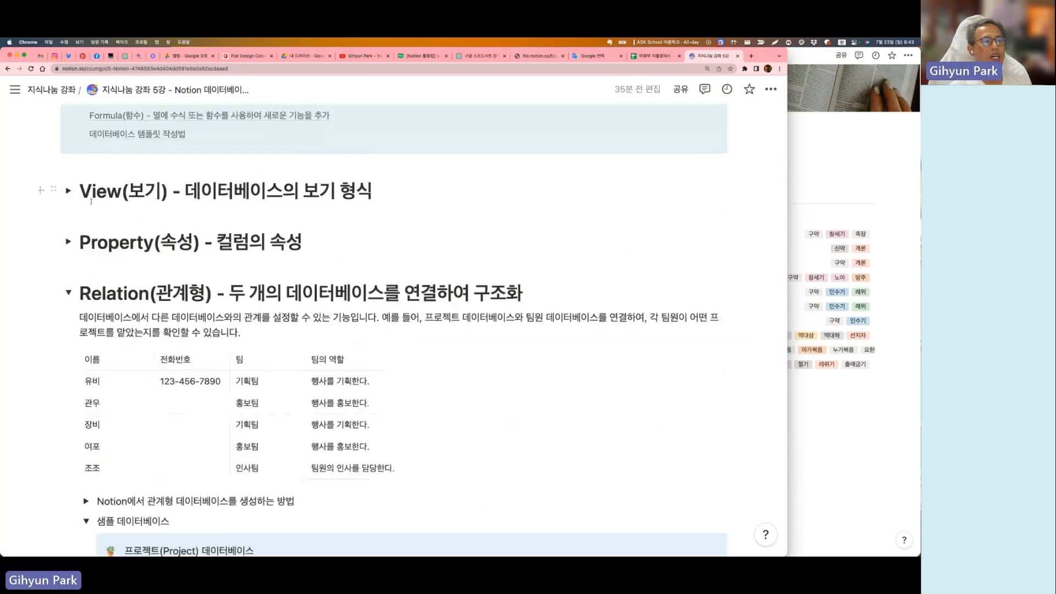
scroll(211, 193, down, 1)
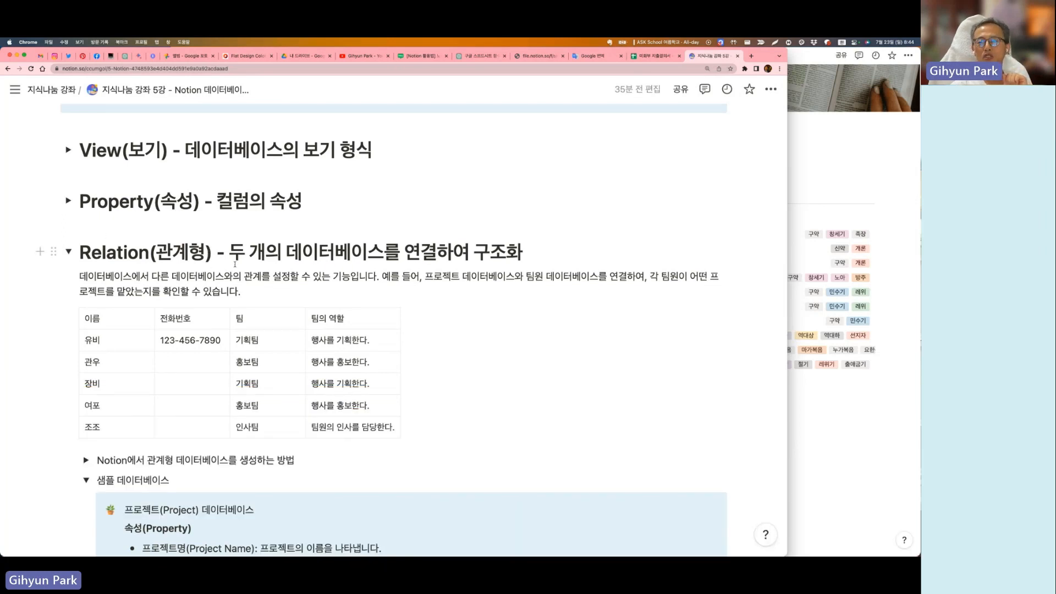
Examine the Relation(관계형) section, covering the 프로젝트 and 팀원 sample databases, the example table of members and teams, and the heading
scroll(235, 264, down, 10)
scroll(160, 249, up, 3)
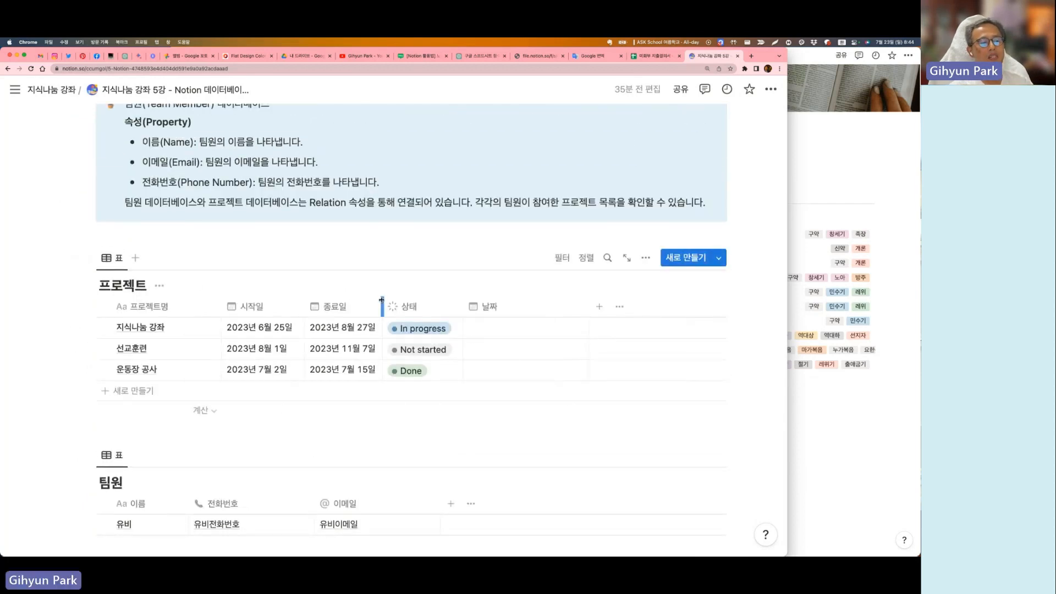
scroll(451, 310, down, 1)
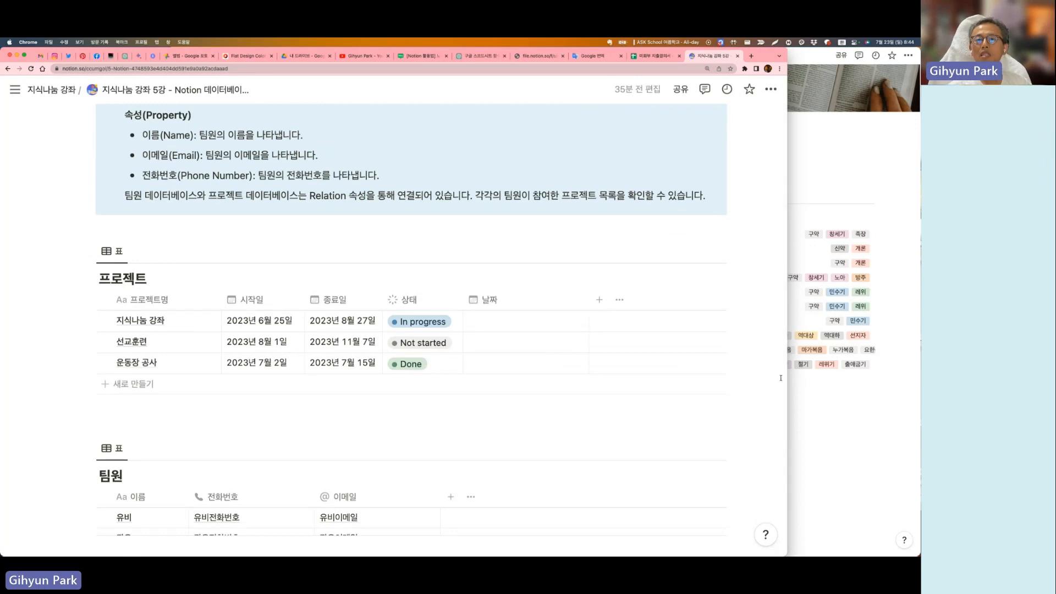
scroll(780, 377, up, 15)
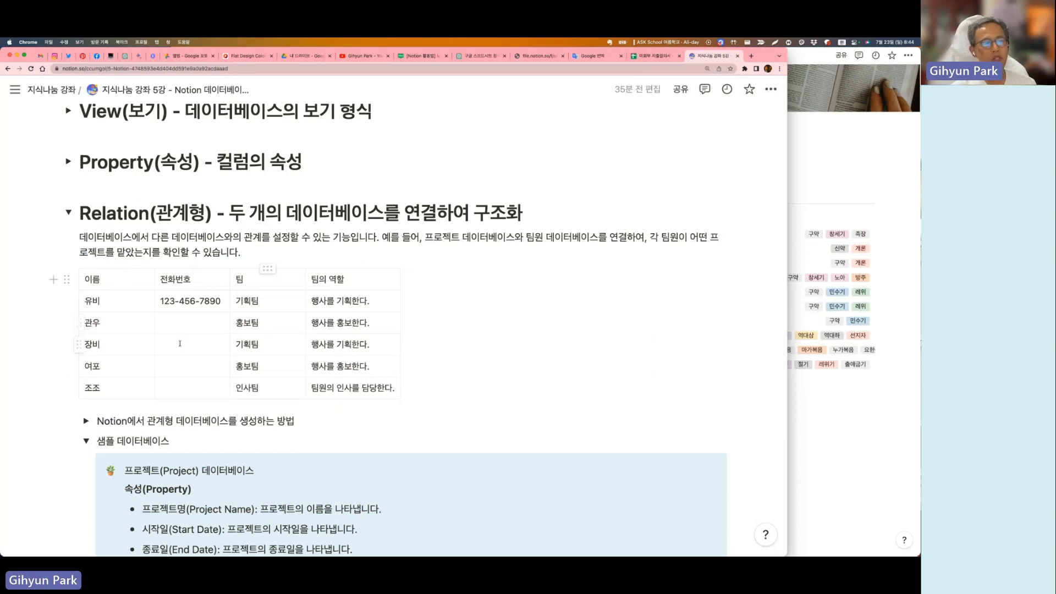
click(109, 286)
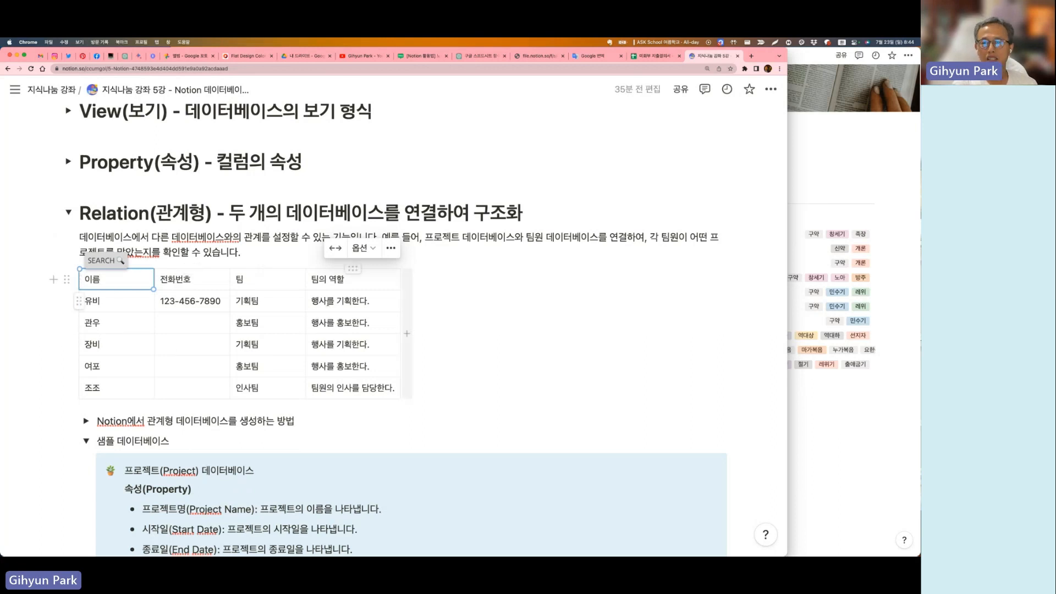
double_click(107, 304)
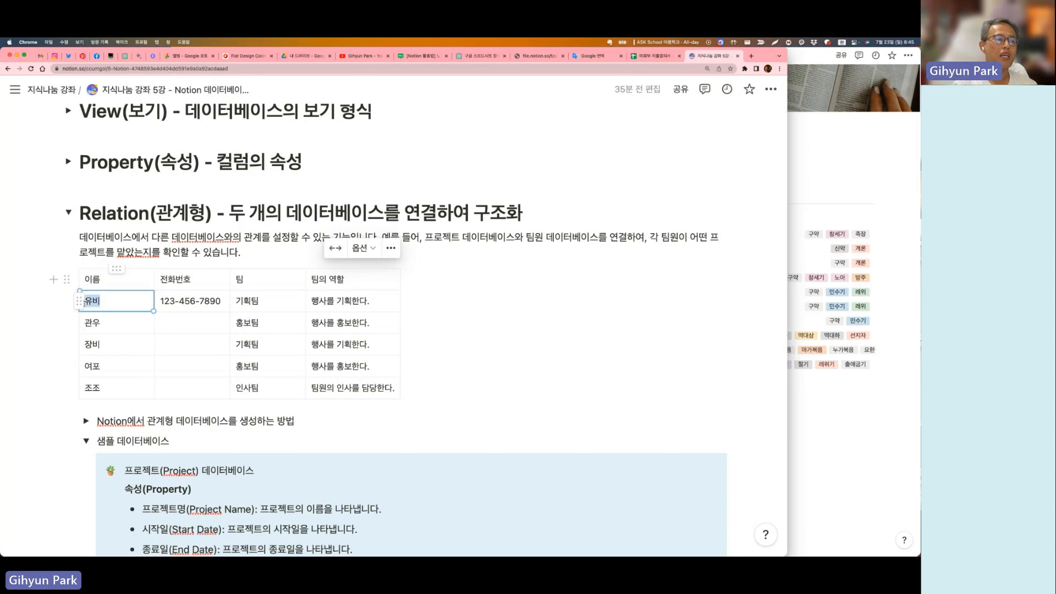
drag(276, 302, 230, 302)
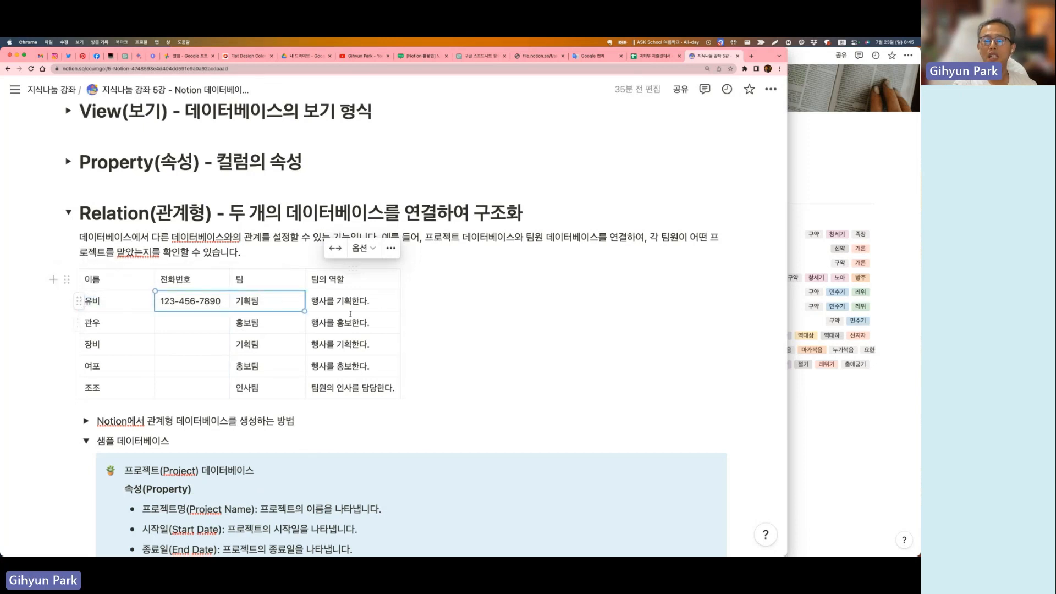
scroll(462, 366, down, 1)
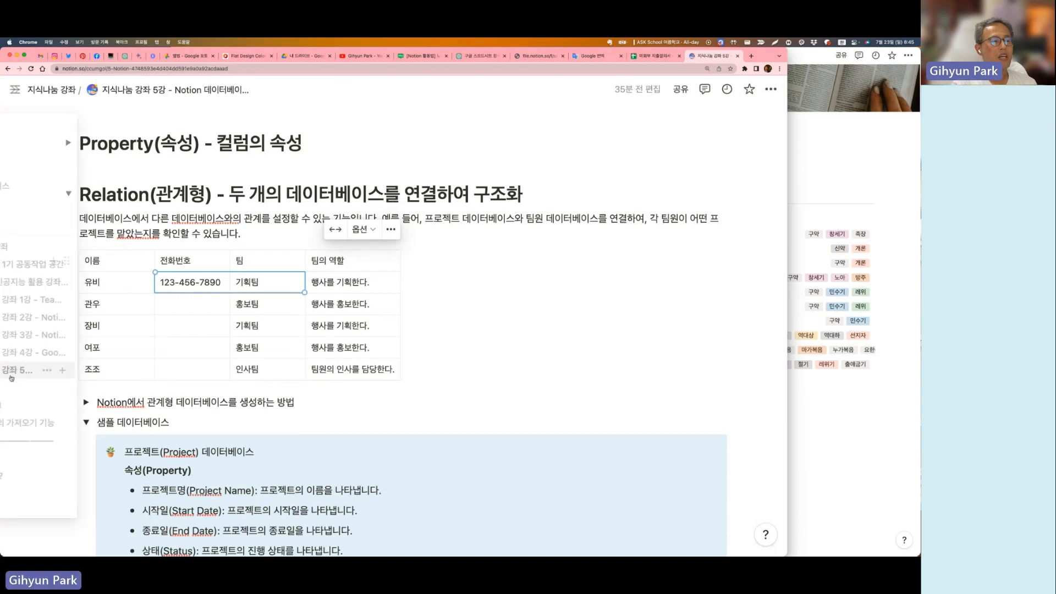
click(523, 363)
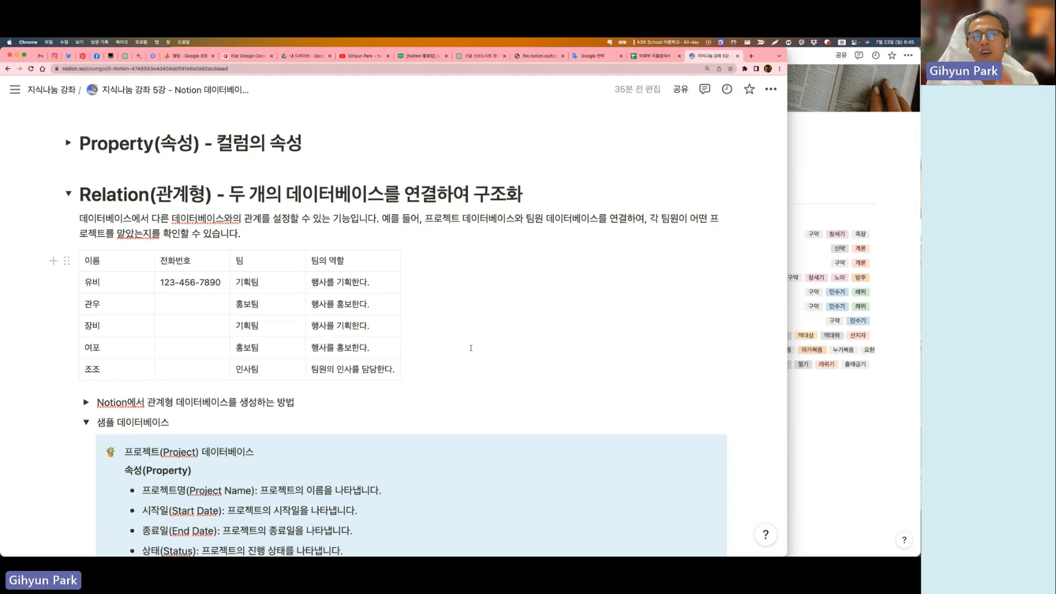
drag(81, 194, 150, 195)
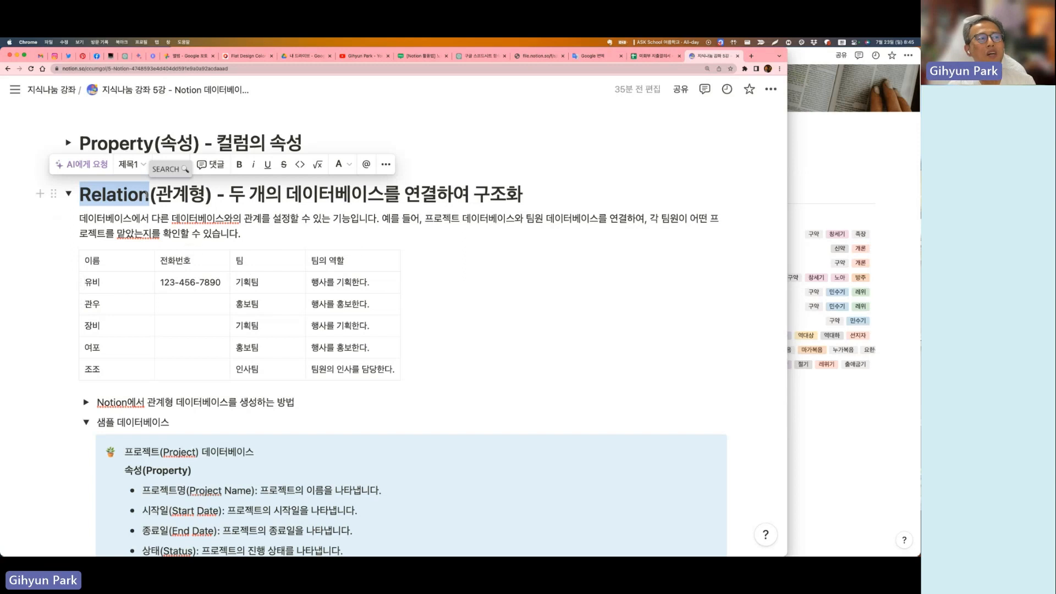
click(147, 196)
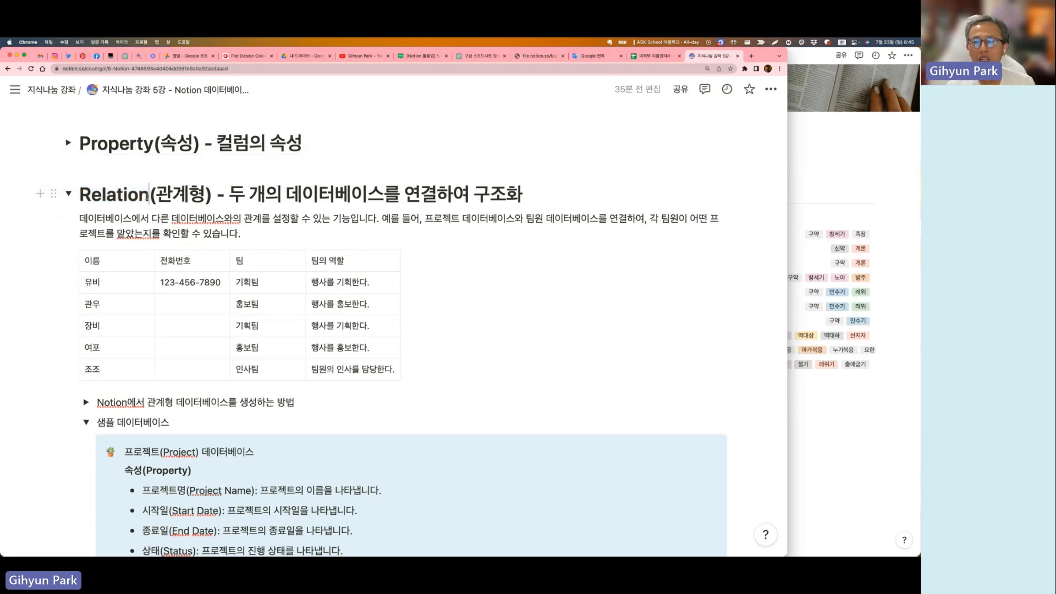
Copy the 이름, 전화번호 and 팀 columns of the example table into a separate table placed directly below it
click(53, 260)
click(130, 238)
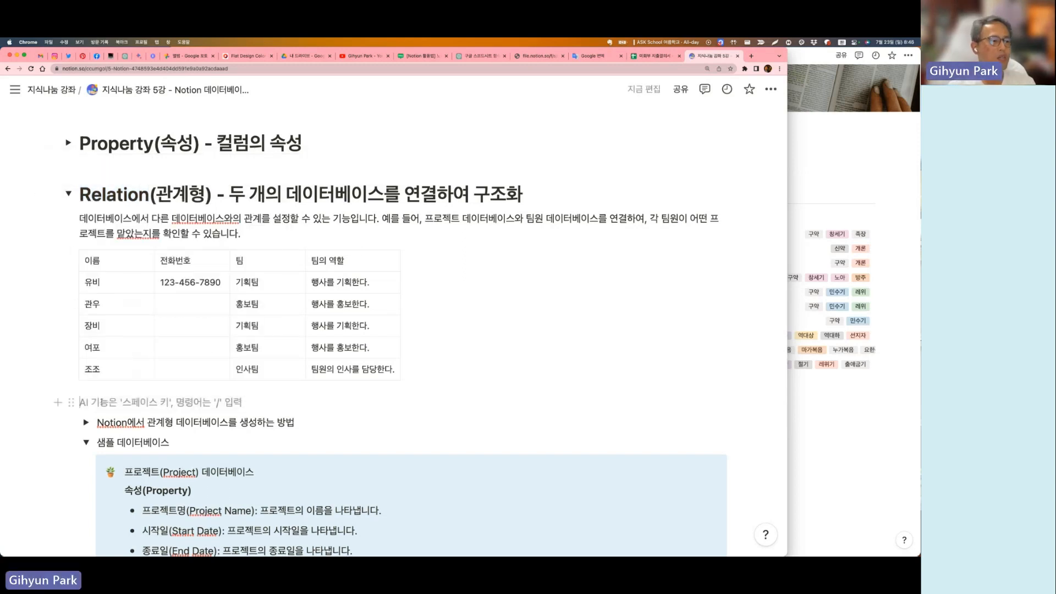
key(Return)
drag(126, 261, 261, 371)
click(126, 407)
key(ctrl+v)
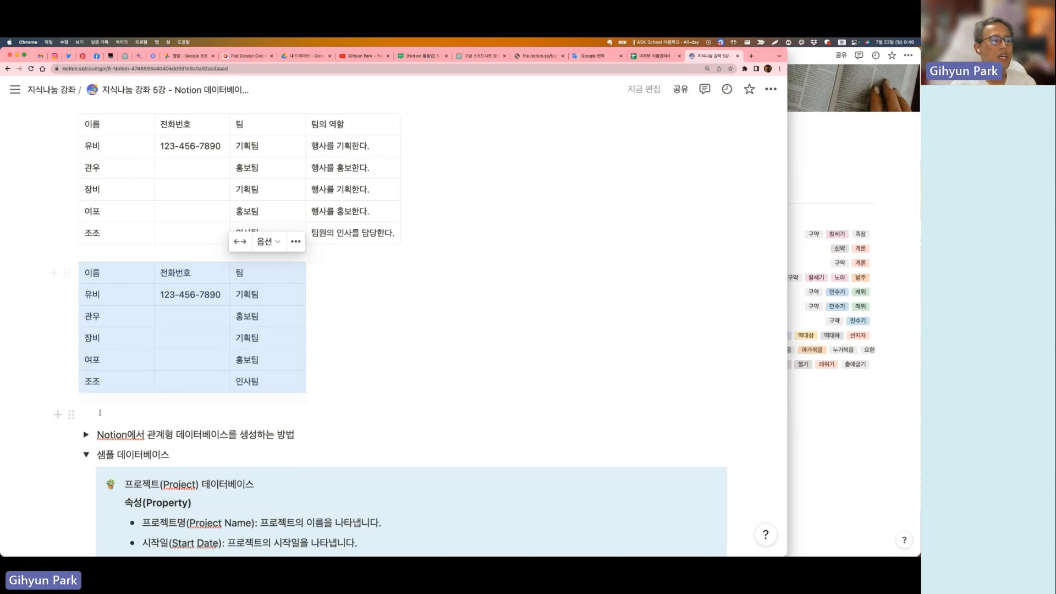
Copy the 팀 and 팀의 역할 columns of the example table into another table below the member table
scroll(250, 220, up, 2)
drag(258, 188, 331, 297)
click(97, 229)
text(팀	팀의 역할 기획팀	행사를 기획한다. 홍보팀	행사를 홍보한다. 기획팀	행사를 기획한다. 홍보팀	행사를 홍보한다. 인사팀	팀원의 인사를 담당한다.)
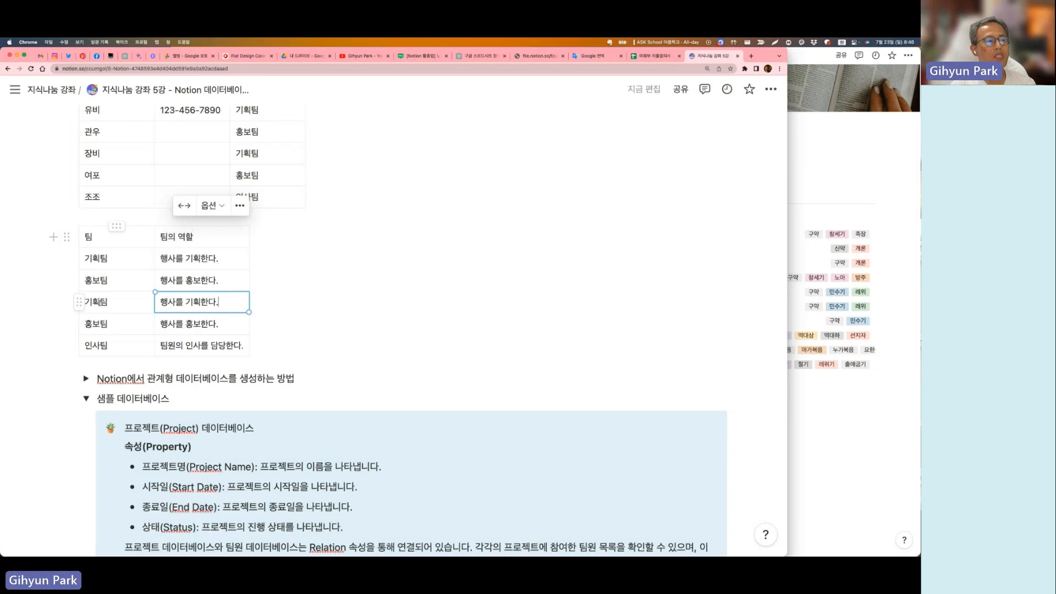
Delete the duplicate 기획팀 and 홍보팀 rows from the 팀의 역할 table
click(79, 302)
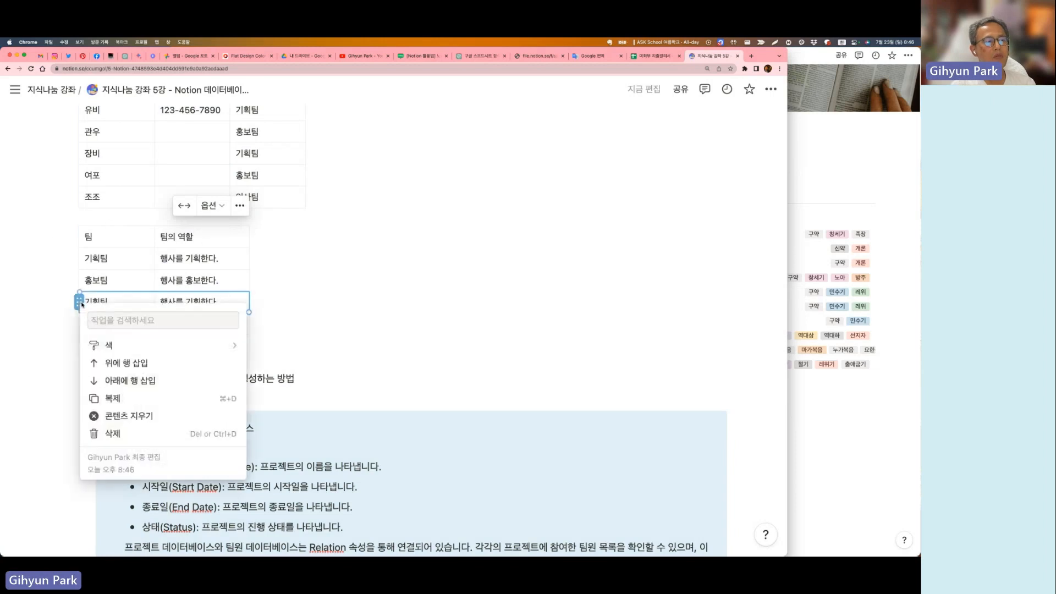
click(113, 433)
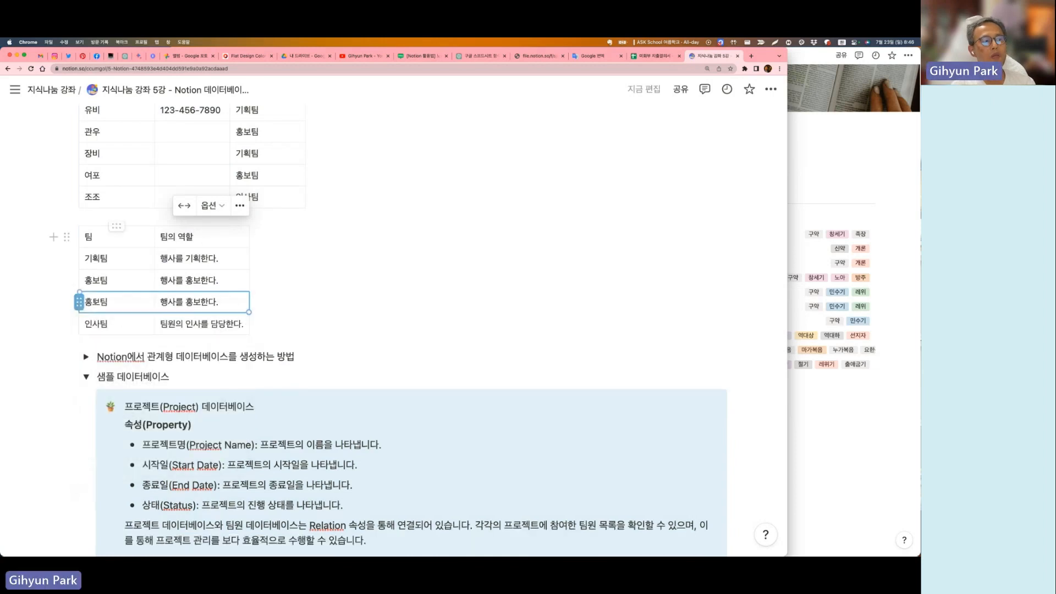
click(79, 301)
click(110, 434)
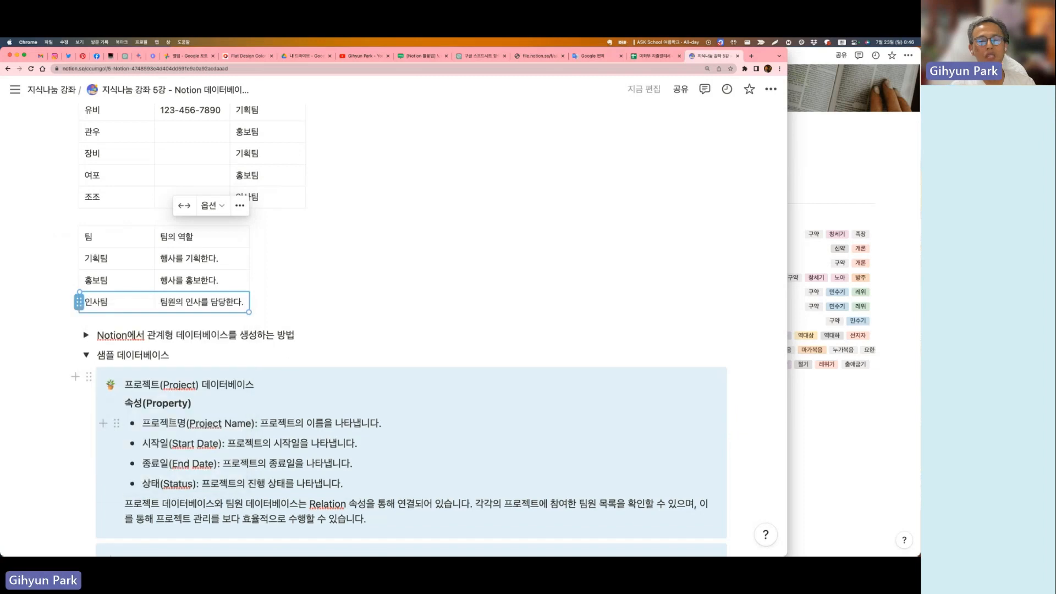
Compare the original combined table with the two split tables, focusing on the repeated 팀의 역할 values
scroll(191, 166, up, 5)
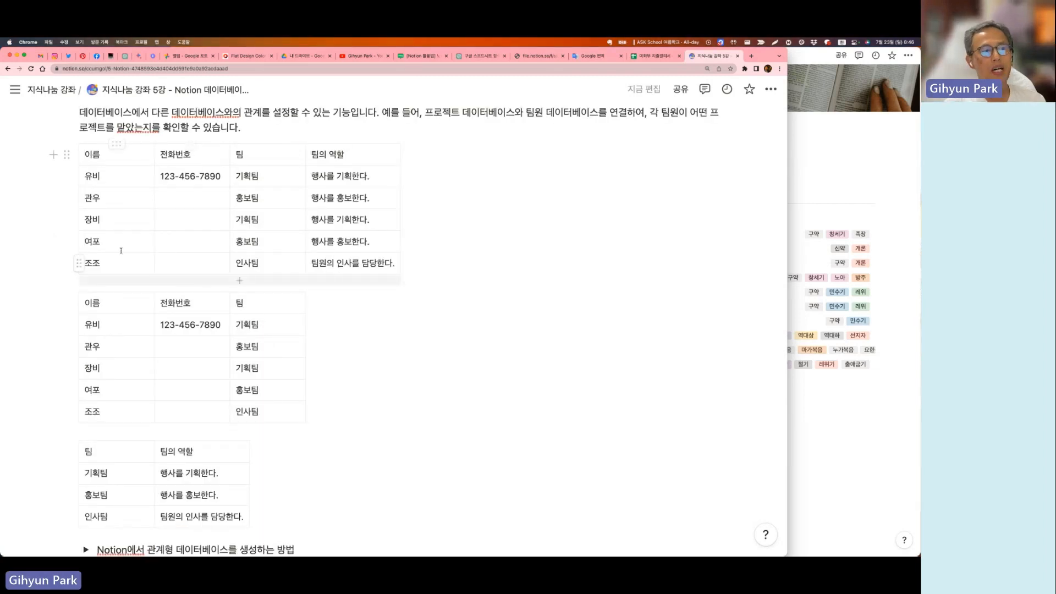
scroll(270, 352, down, 2)
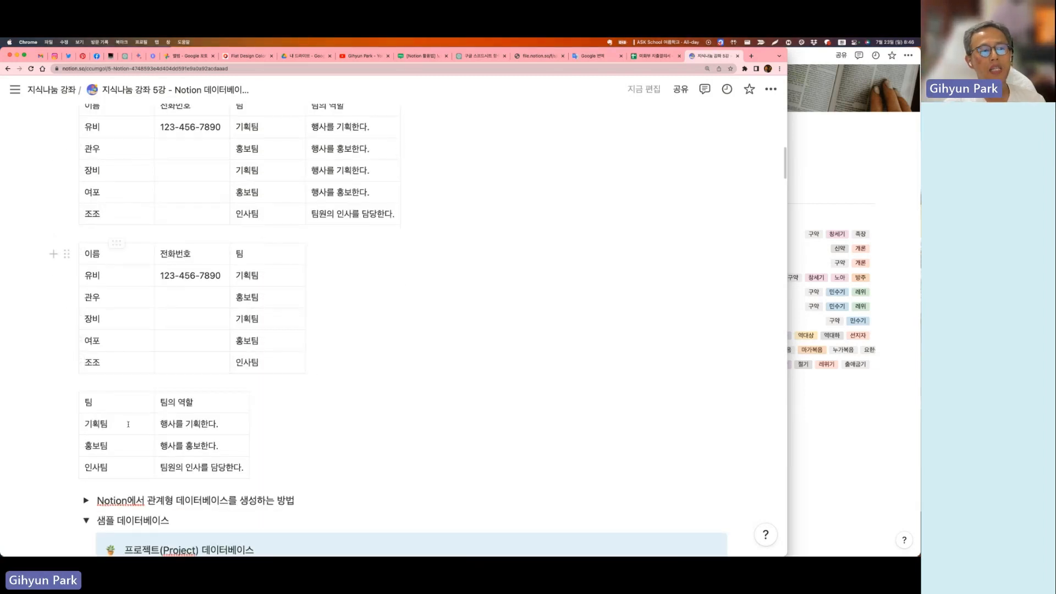
scroll(329, 130, up, 1)
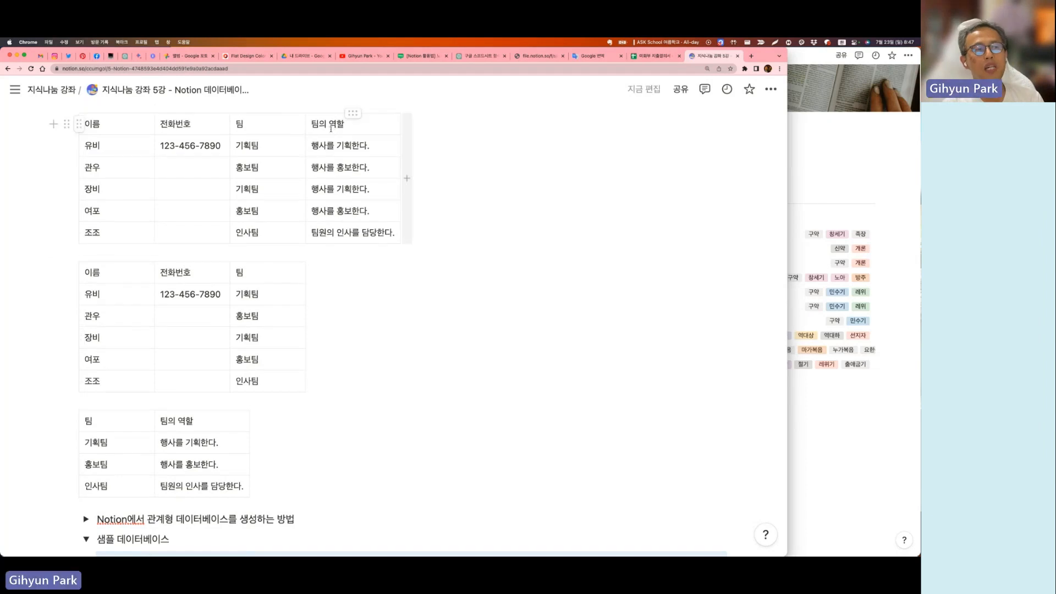
click(322, 148)
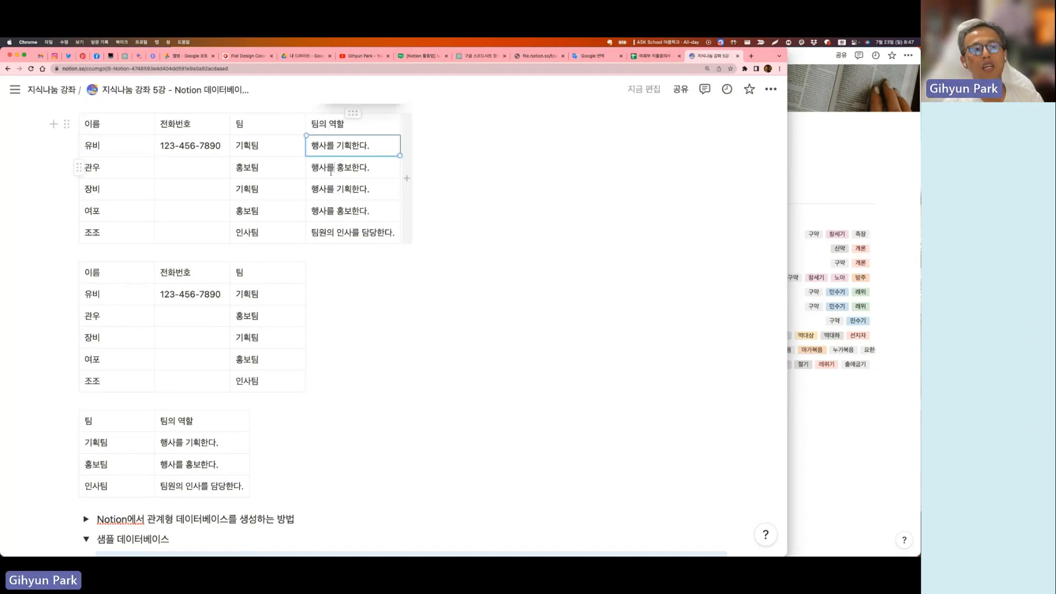
click(349, 175)
click(366, 217)
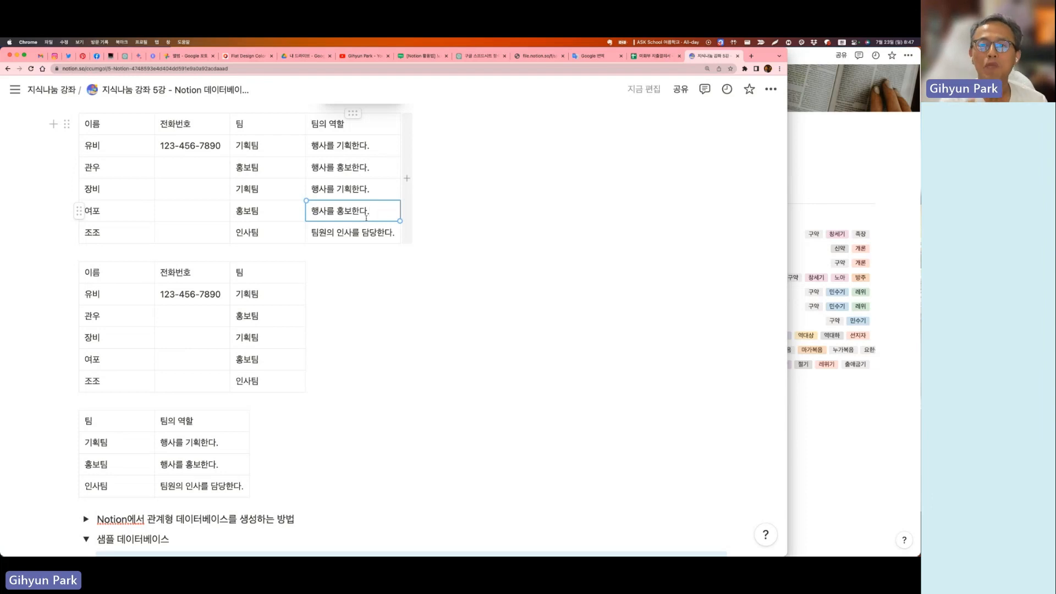
scroll(366, 217, up, 5)
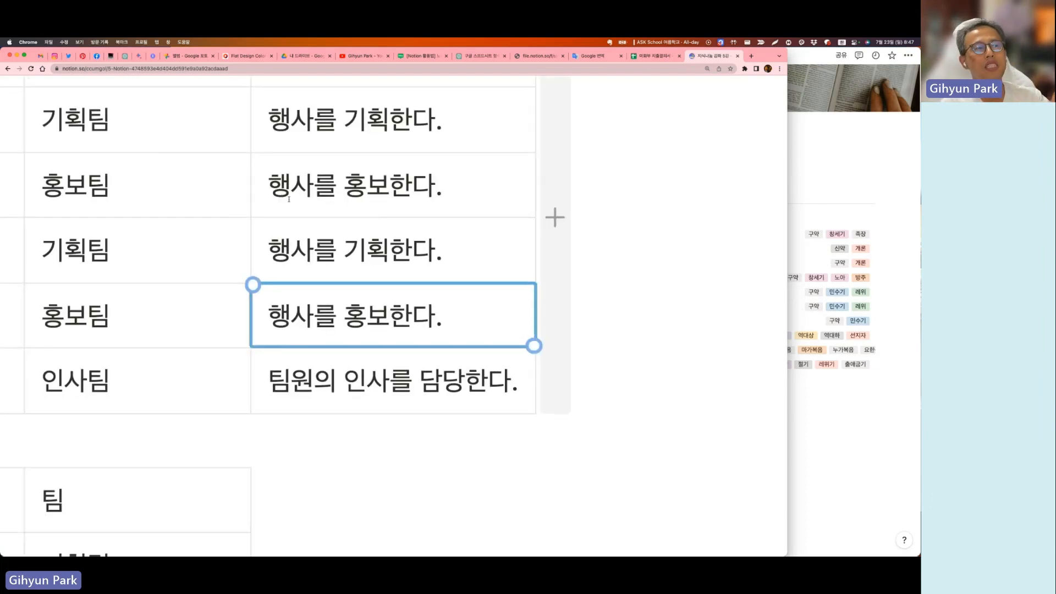
scroll(288, 193, down, 5)
click(477, 197)
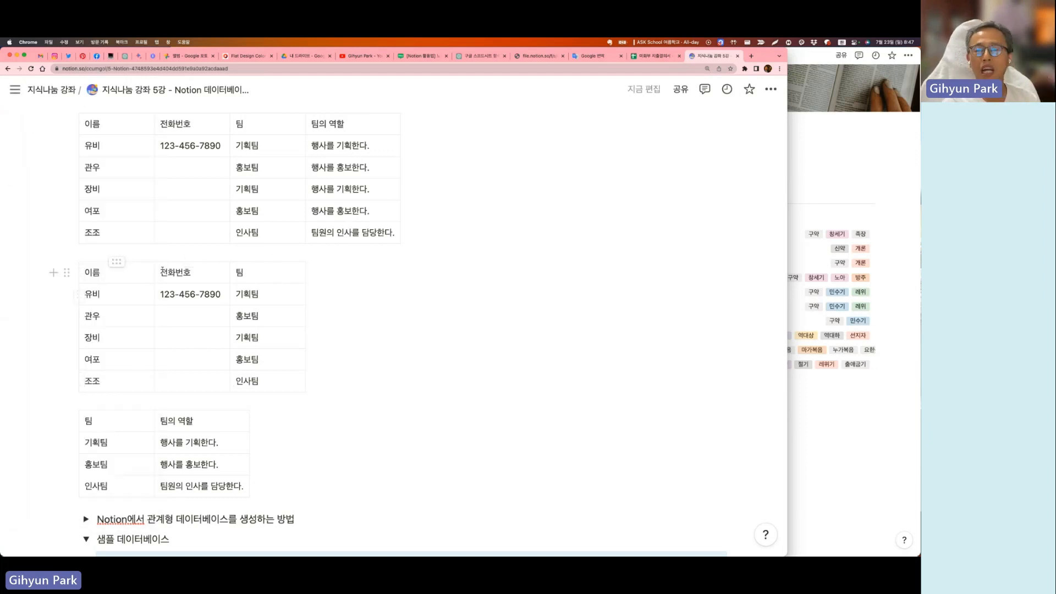
scroll(254, 352, down, 1)
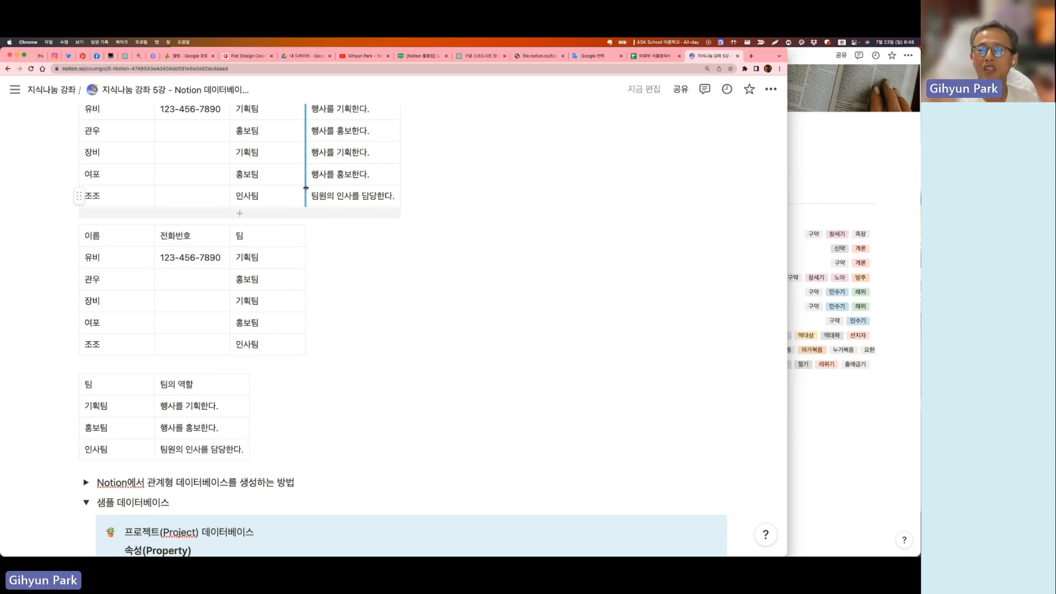
Review the 프로젝트(Project) and 팀원(Team Member) database descriptions and the entries of the 프로젝트 sample table
scroll(412, 199, down, 6)
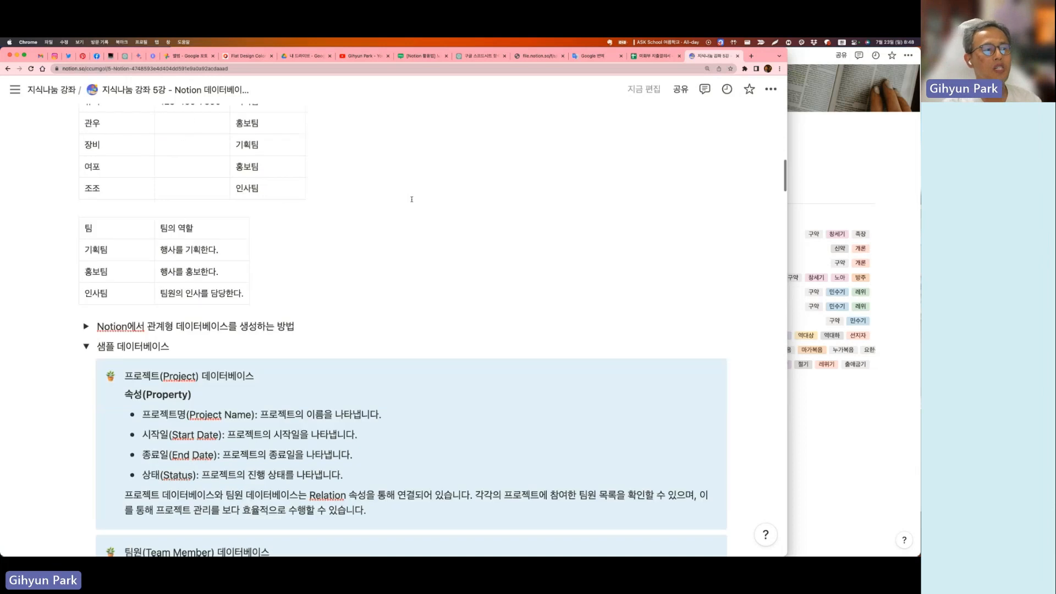
scroll(411, 199, down, 1)
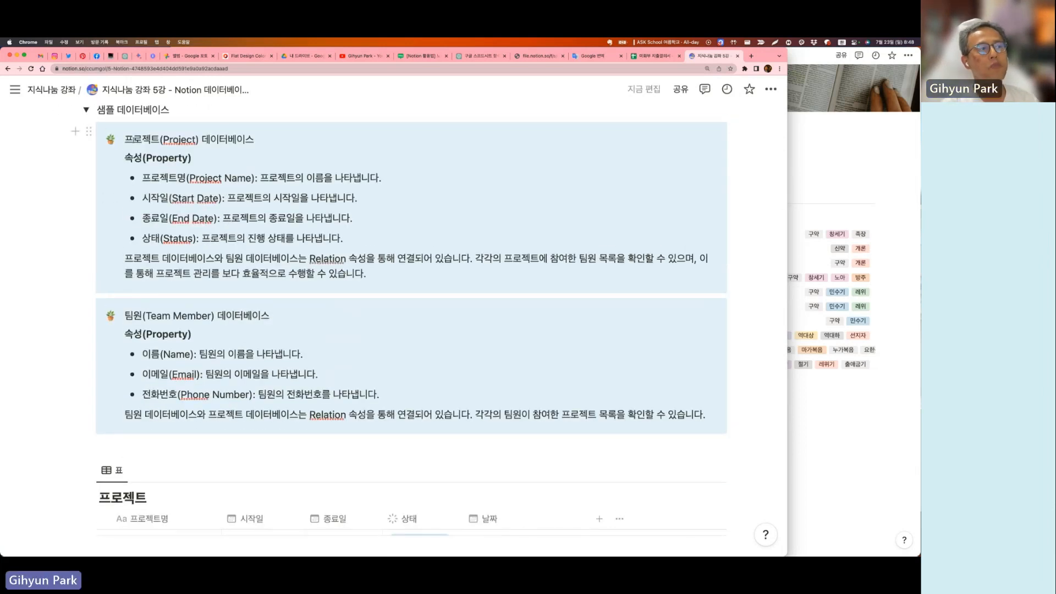
drag(126, 140, 216, 144)
click(269, 279)
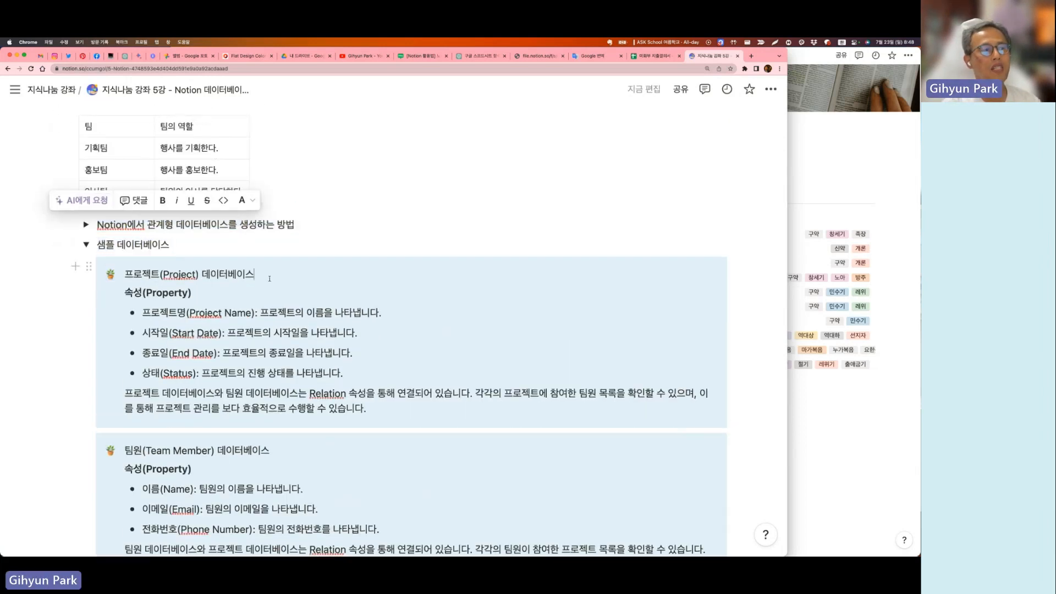
scroll(126, 314, down, 3)
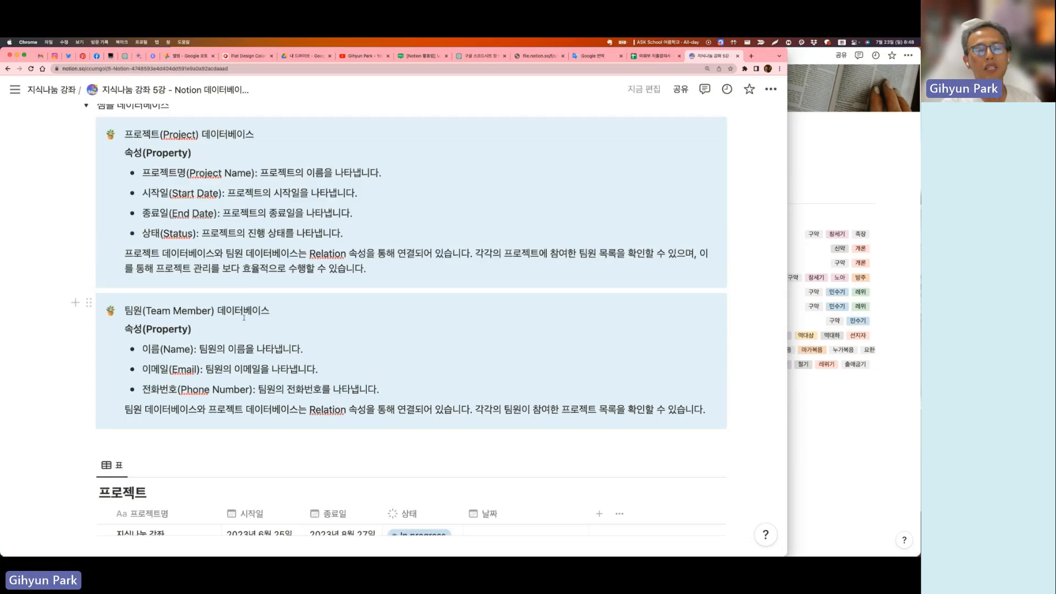
scroll(256, 317, up, 3)
drag(242, 288, 210, 300)
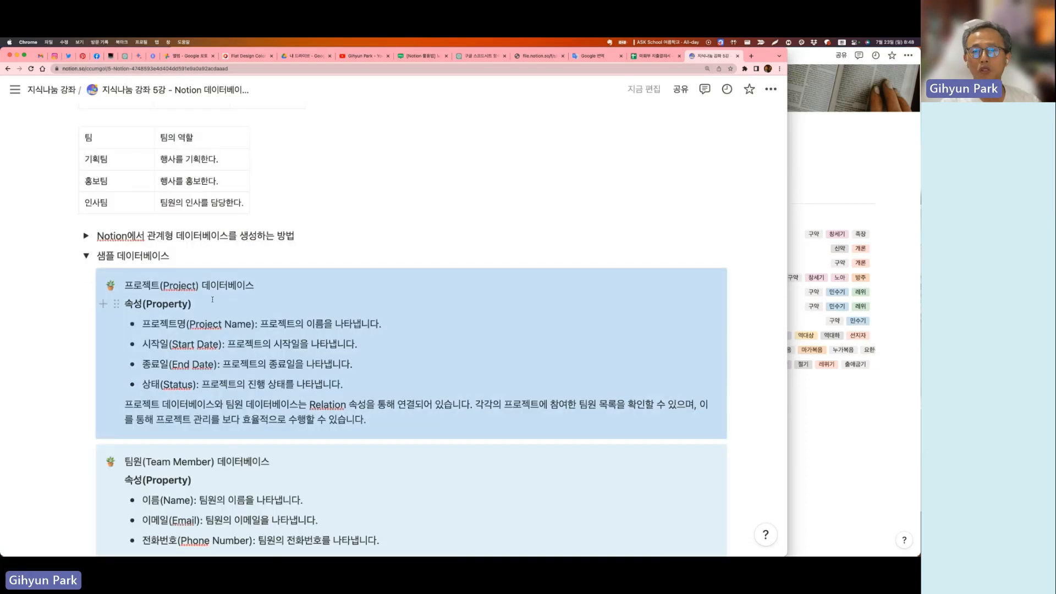
scroll(212, 300, down, 7)
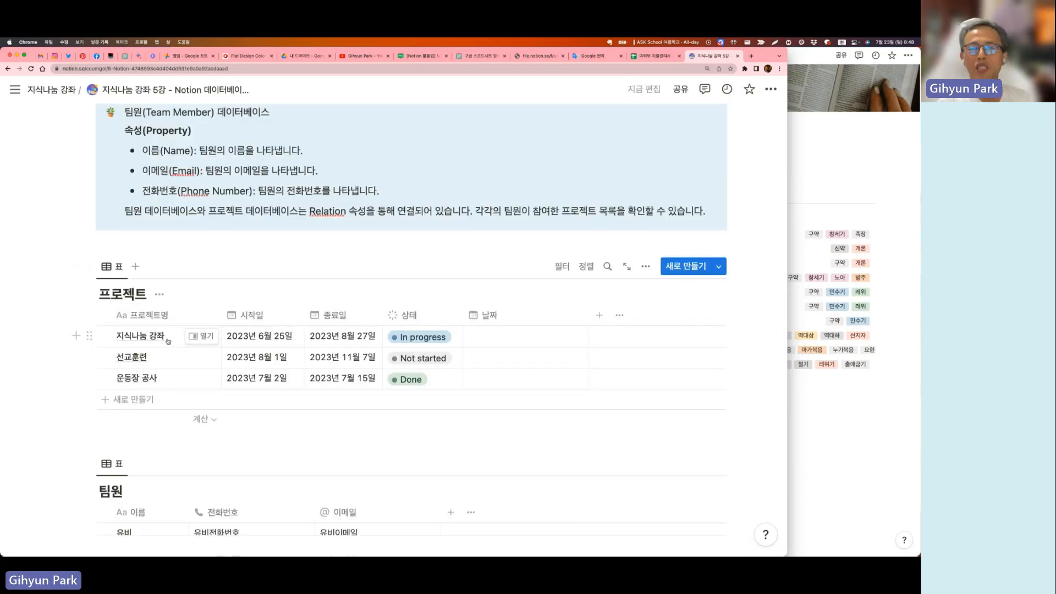
scroll(168, 341, down, 1)
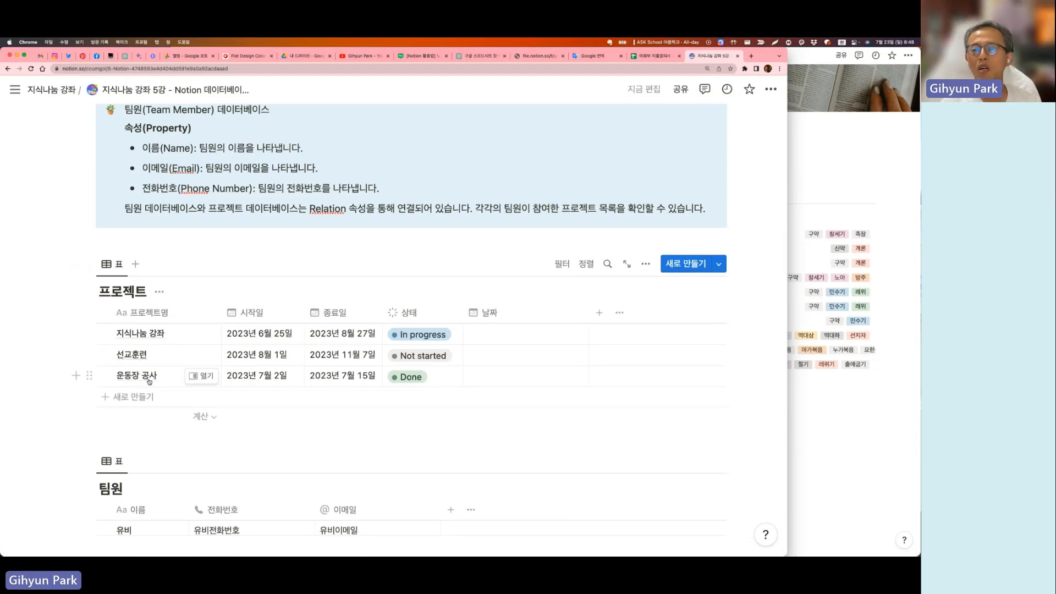
Set the 날짜 of the 지식나눔 강좌 project to the range 2023. 6. 25. through 2023. 8. 27
scroll(148, 381, down, 5)
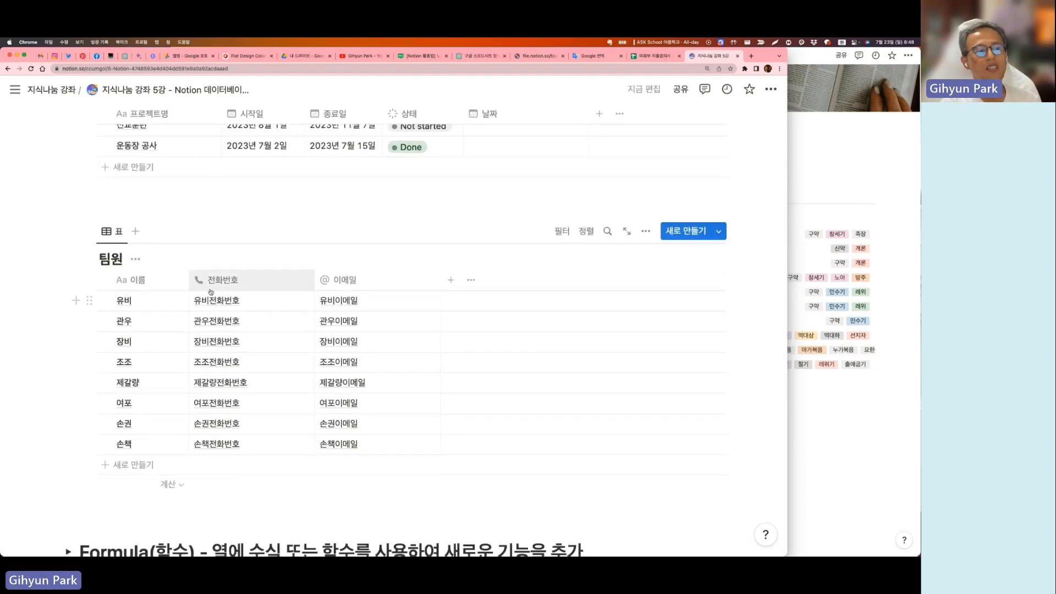
scroll(418, 302, up, 3)
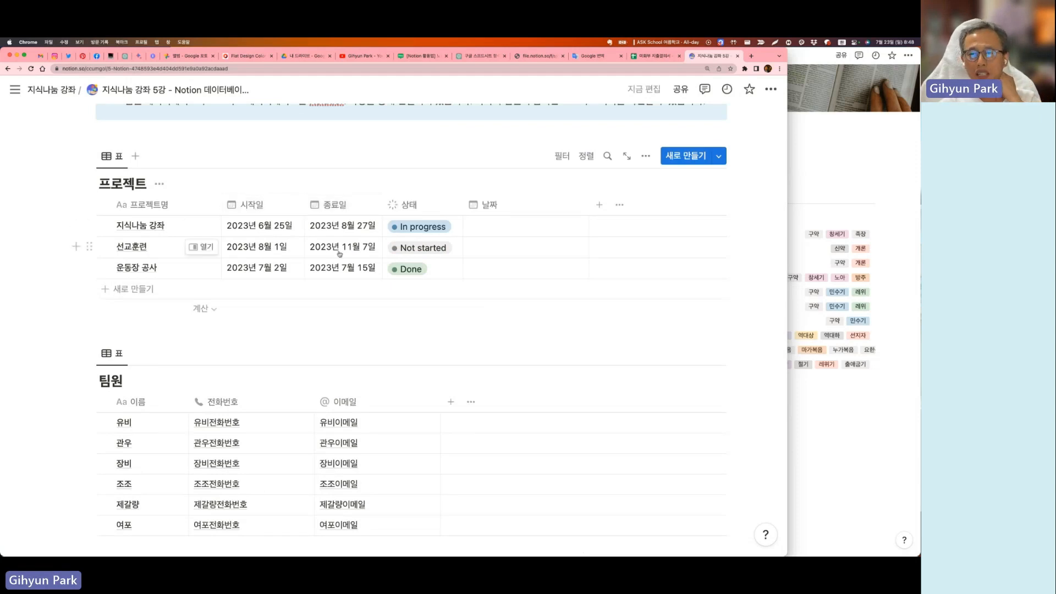
click(492, 212)
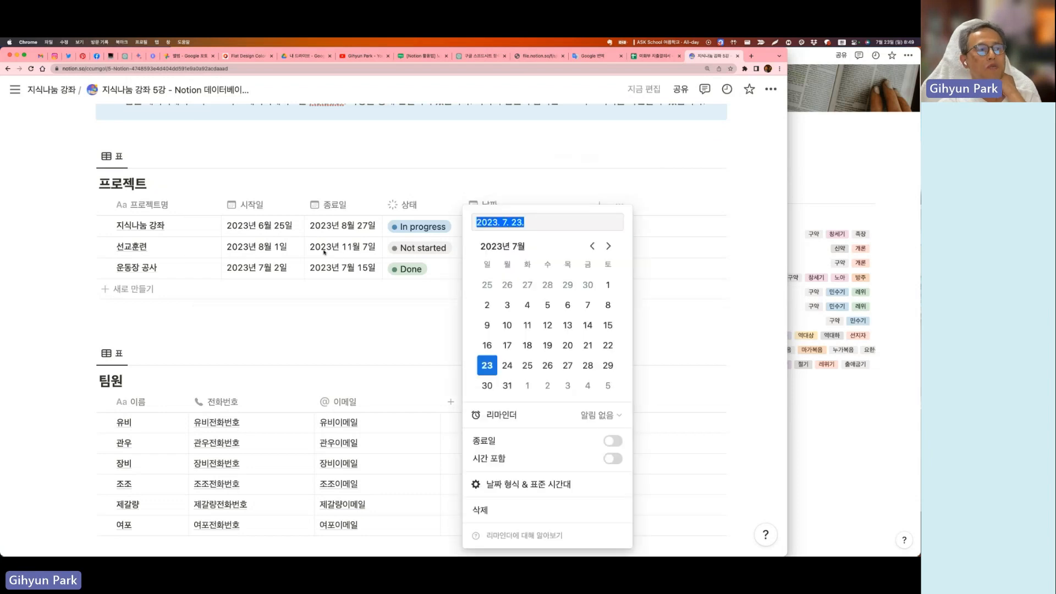
click(487, 284)
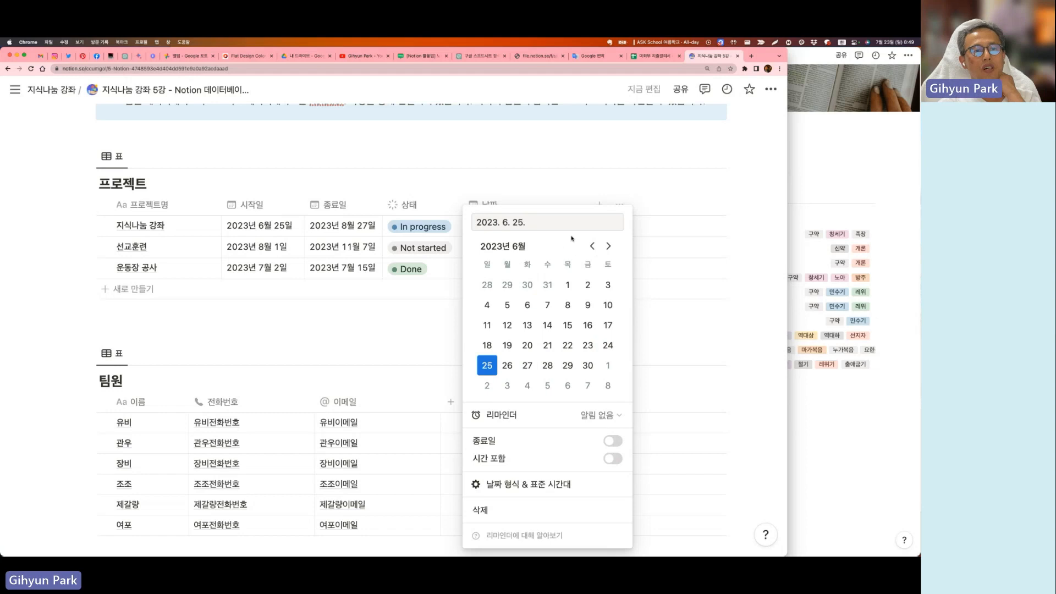
click(610, 440)
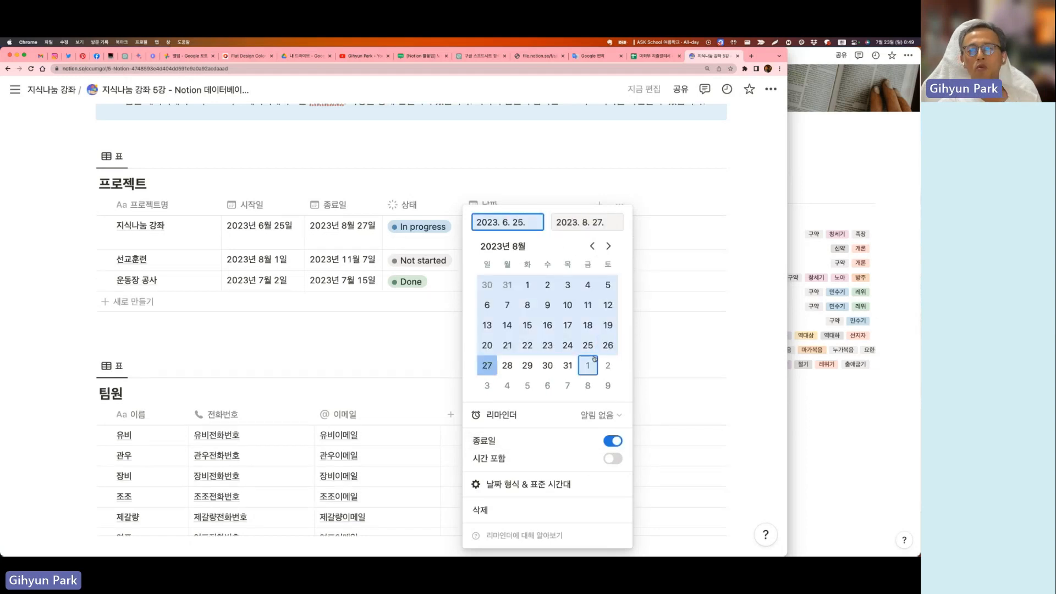
key(Escape)
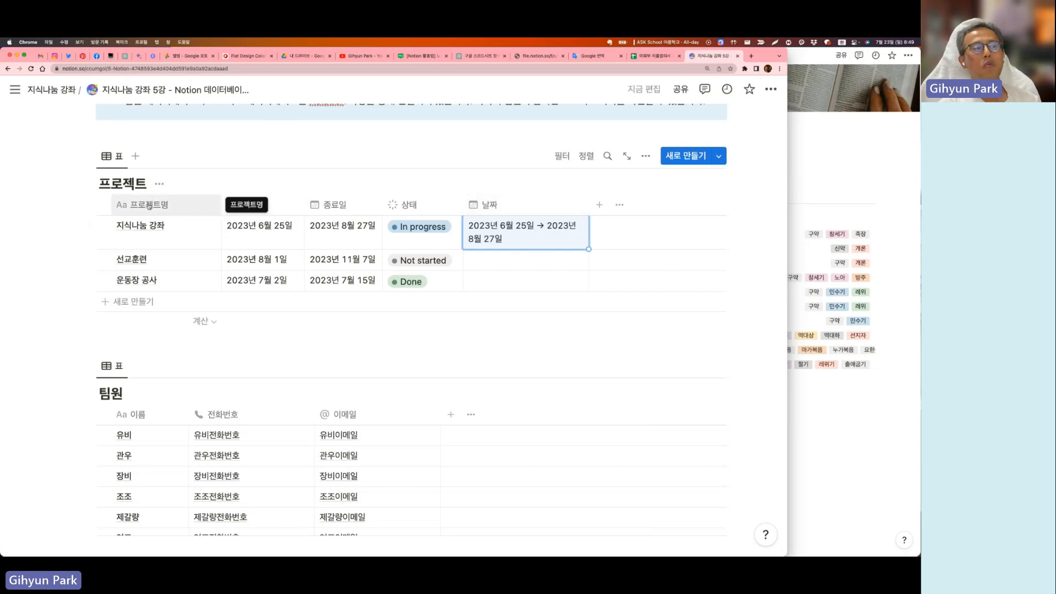
Add a 캘린더 view to the 프로젝트 database and return to its table view
click(136, 156)
click(229, 271)
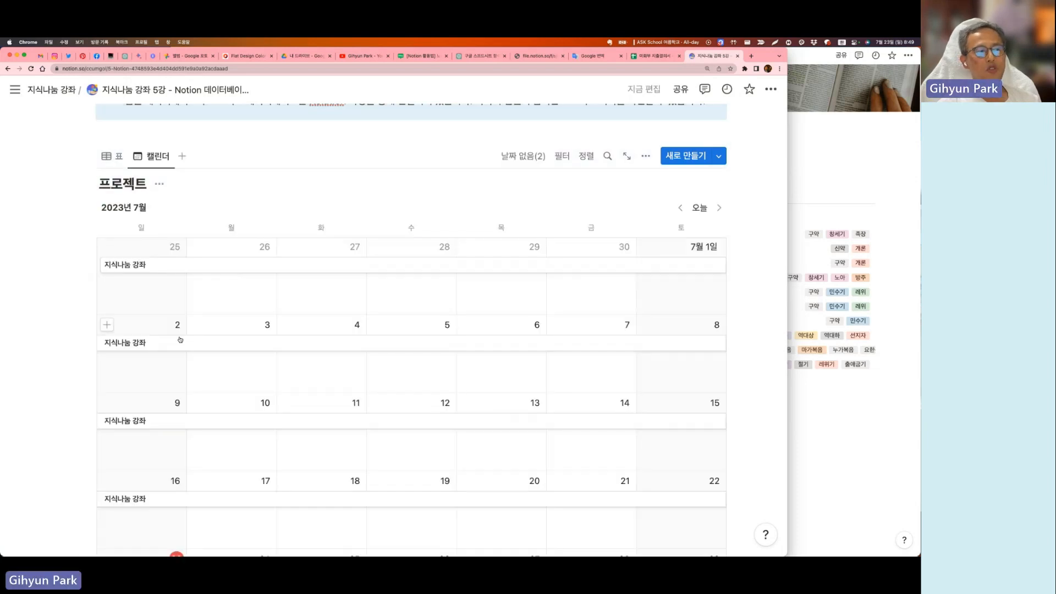
click(112, 156)
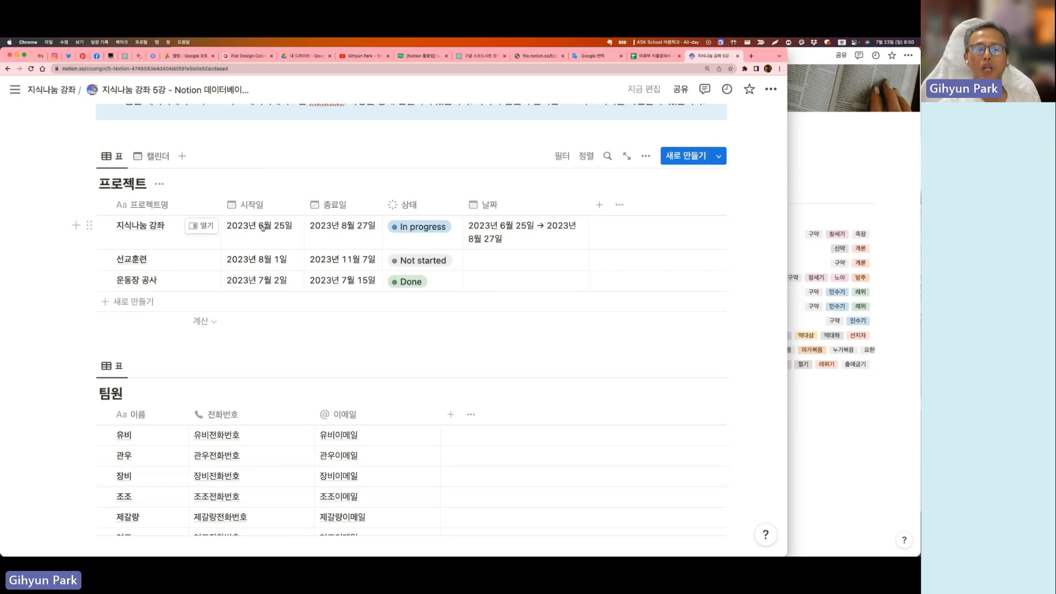
Add a 관계형 property named 팀원 to the 프로젝트 database, targeting the 팀원 database and also displayed there
scroll(314, 244, down, 2)
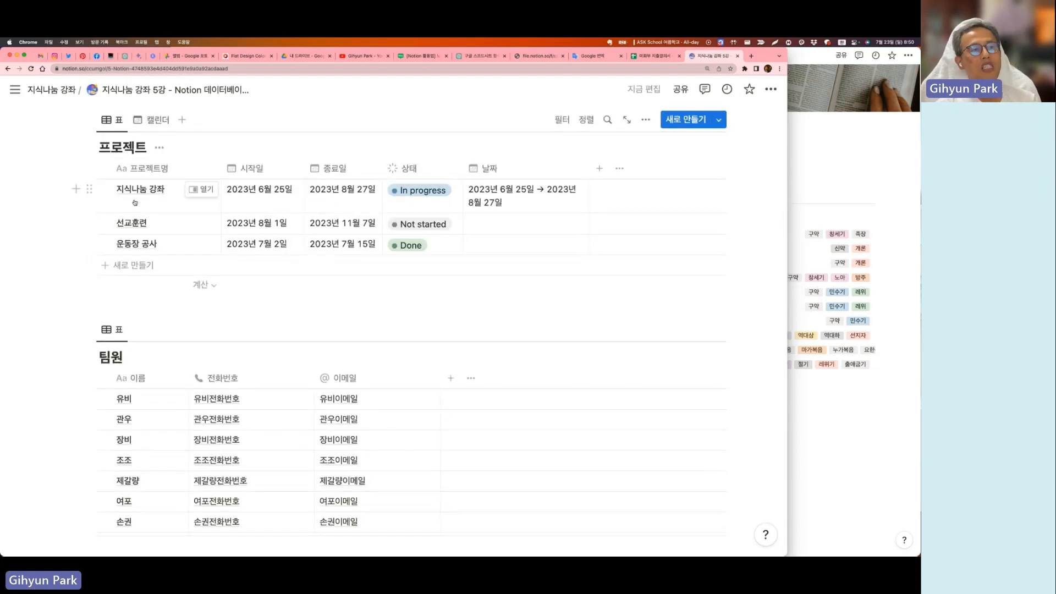
scroll(325, 338, down, 5)
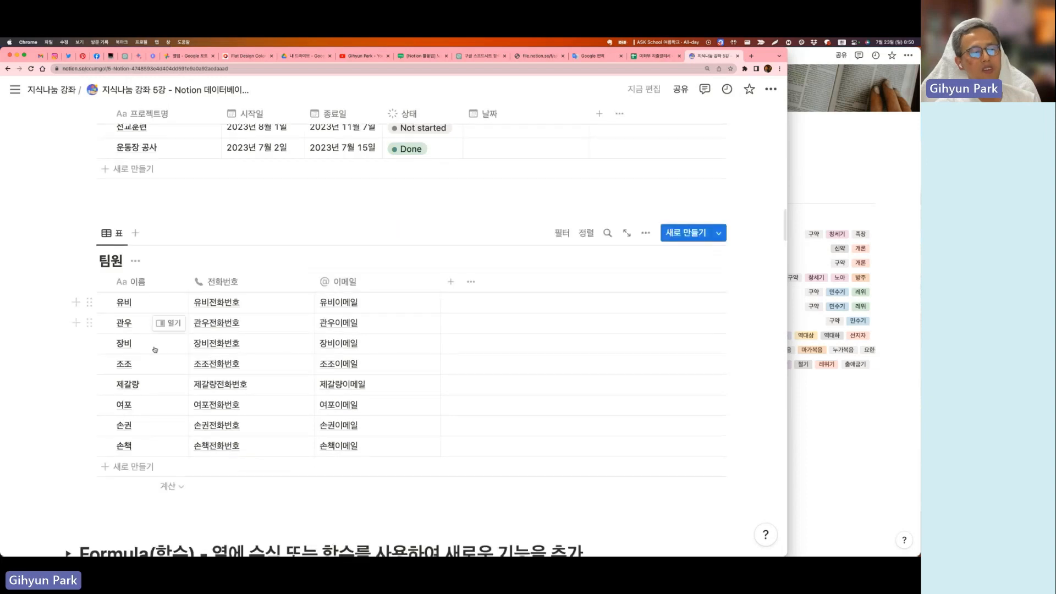
scroll(246, 394, up, 1)
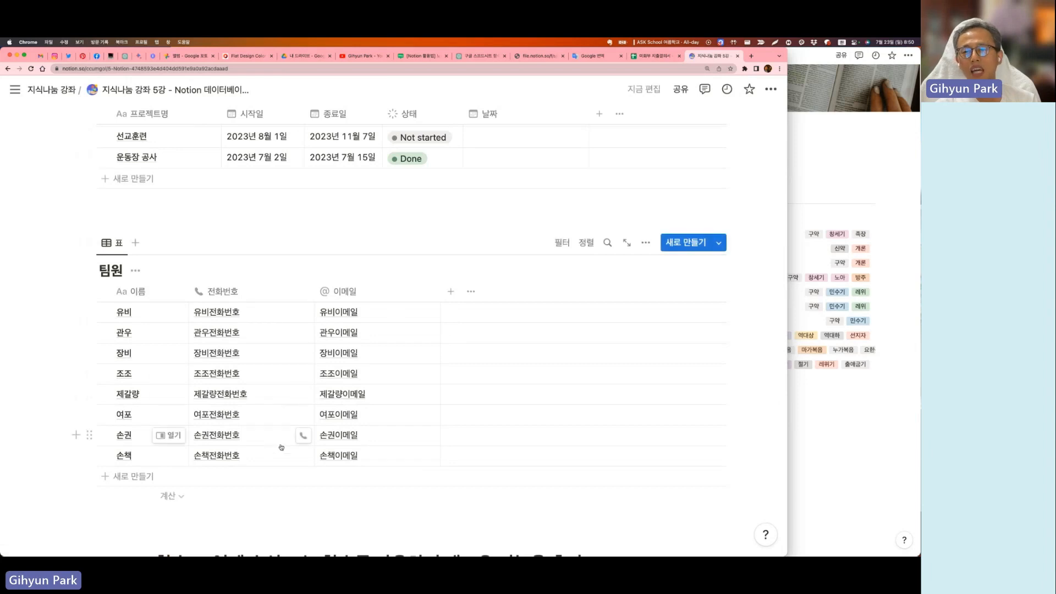
scroll(485, 305, up, 3)
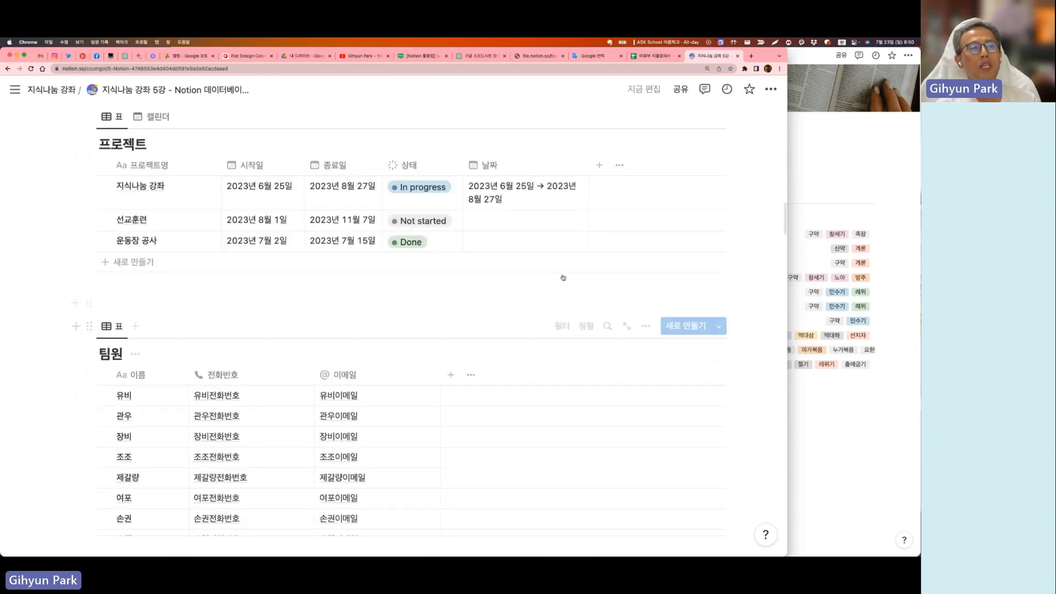
scroll(261, 132, up, 1)
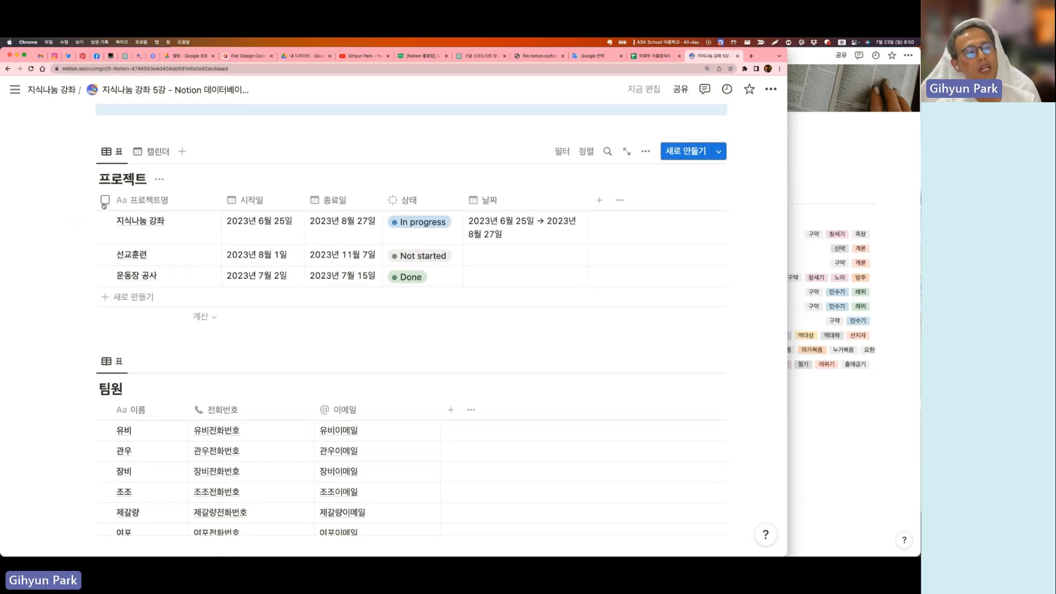
click(599, 201)
scroll(632, 352, down, 4)
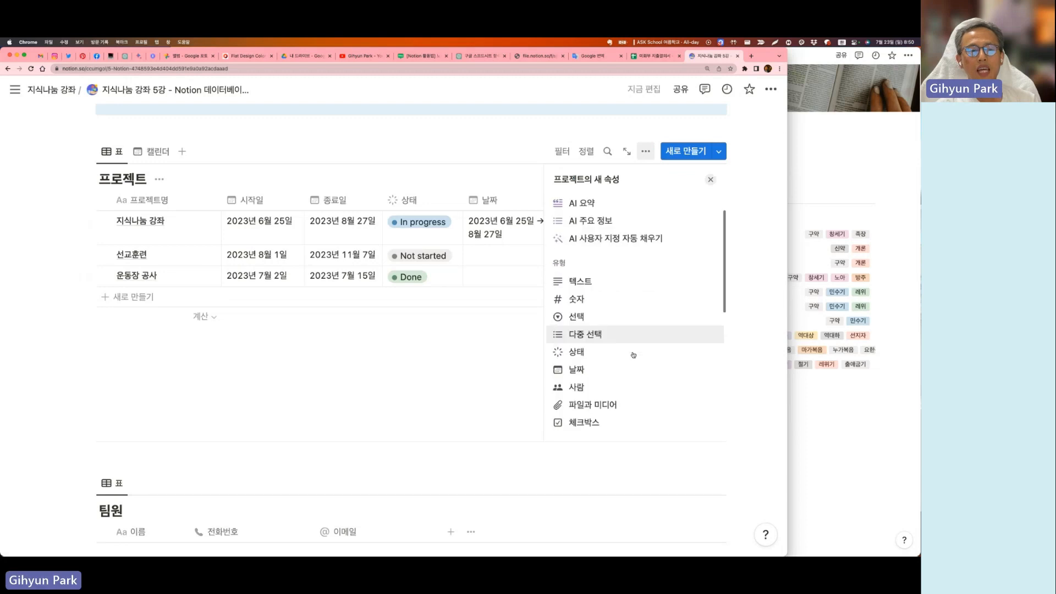
scroll(633, 354, down, 5)
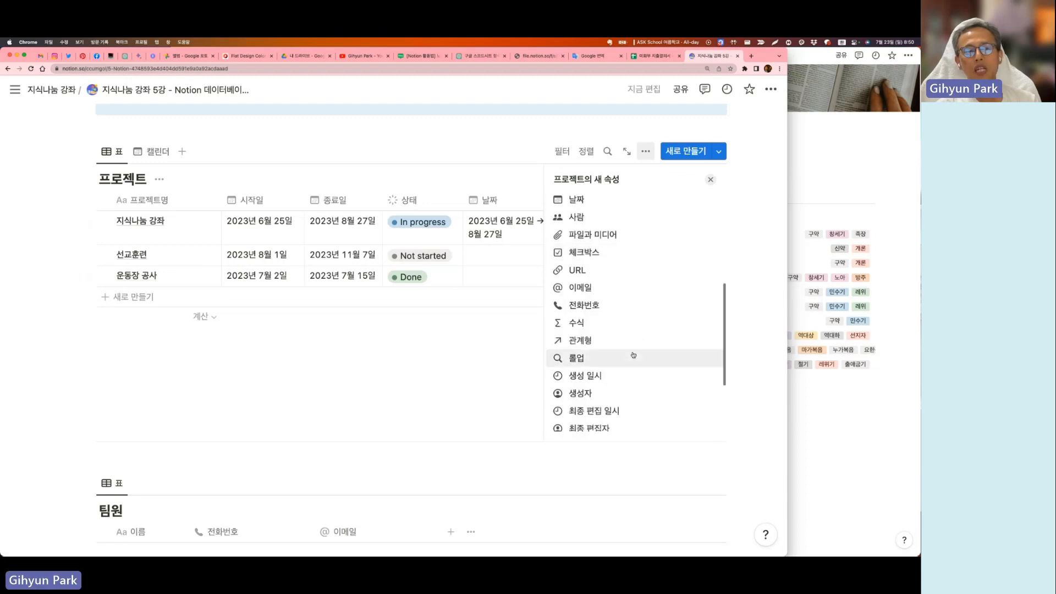
click(580, 341)
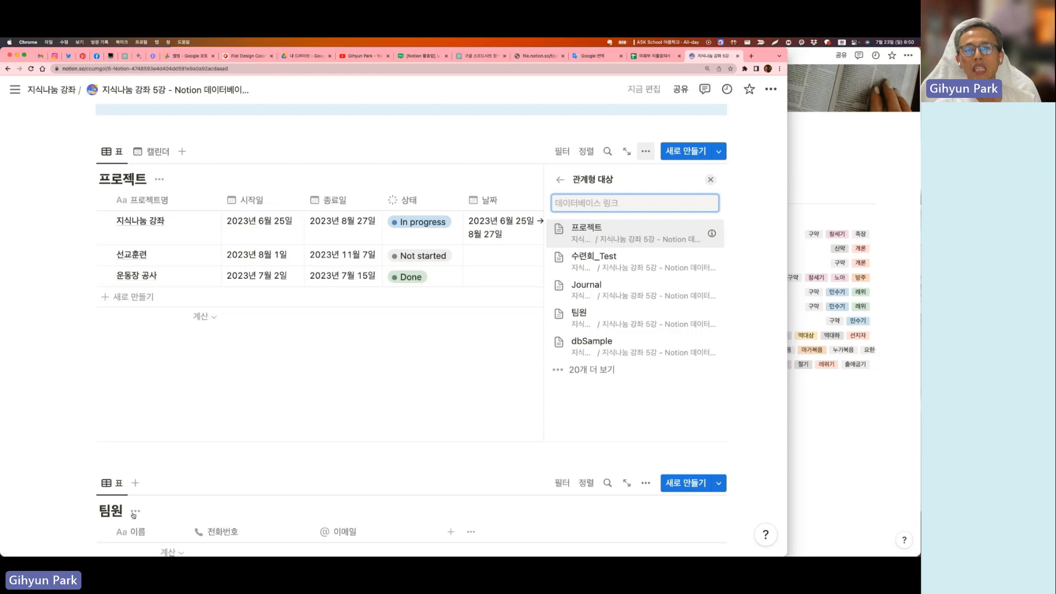
click(581, 315)
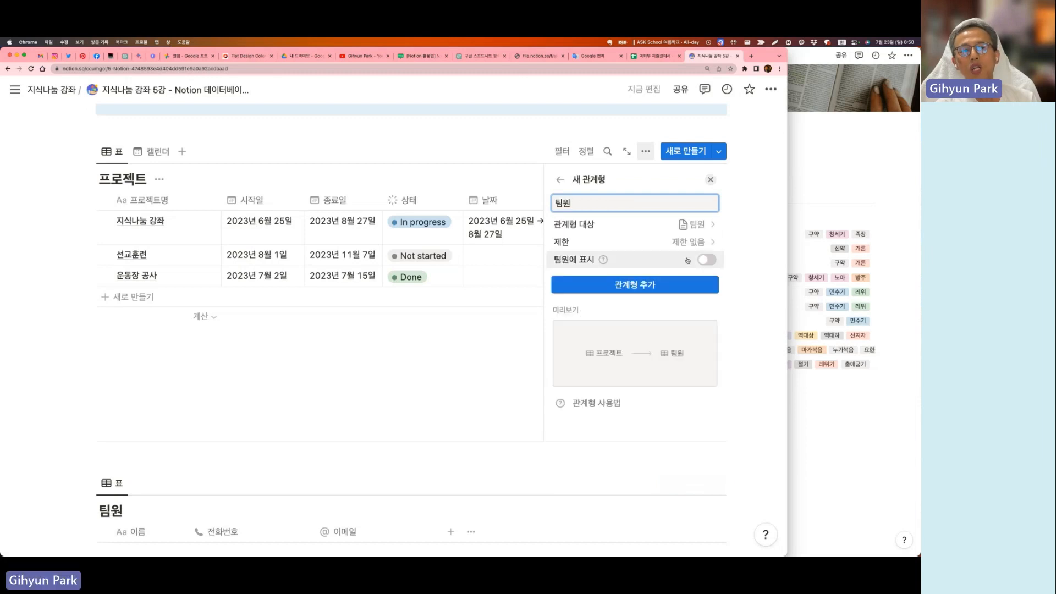
click(708, 260)
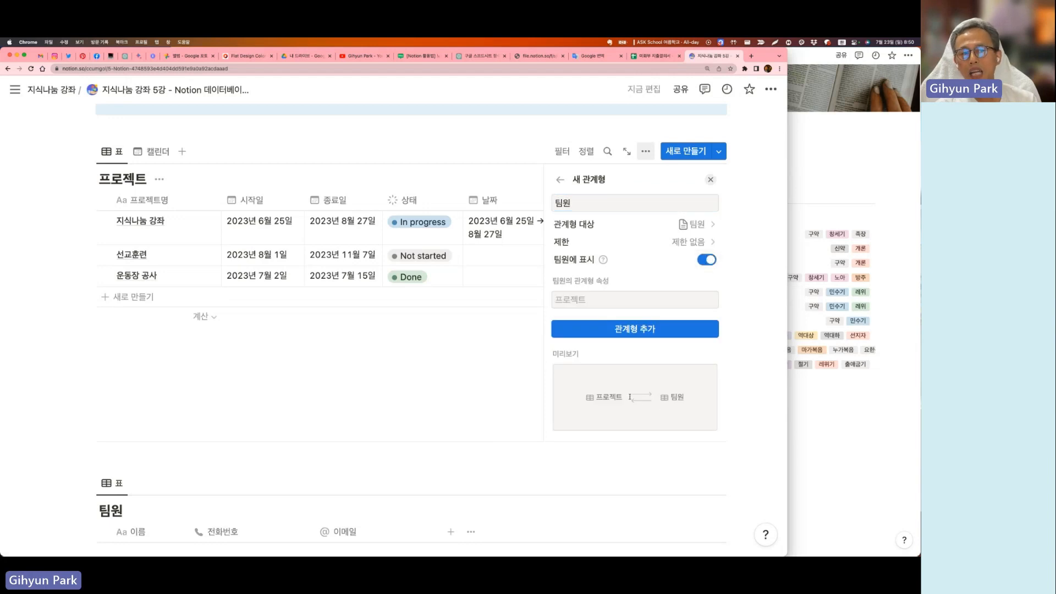
click(642, 335)
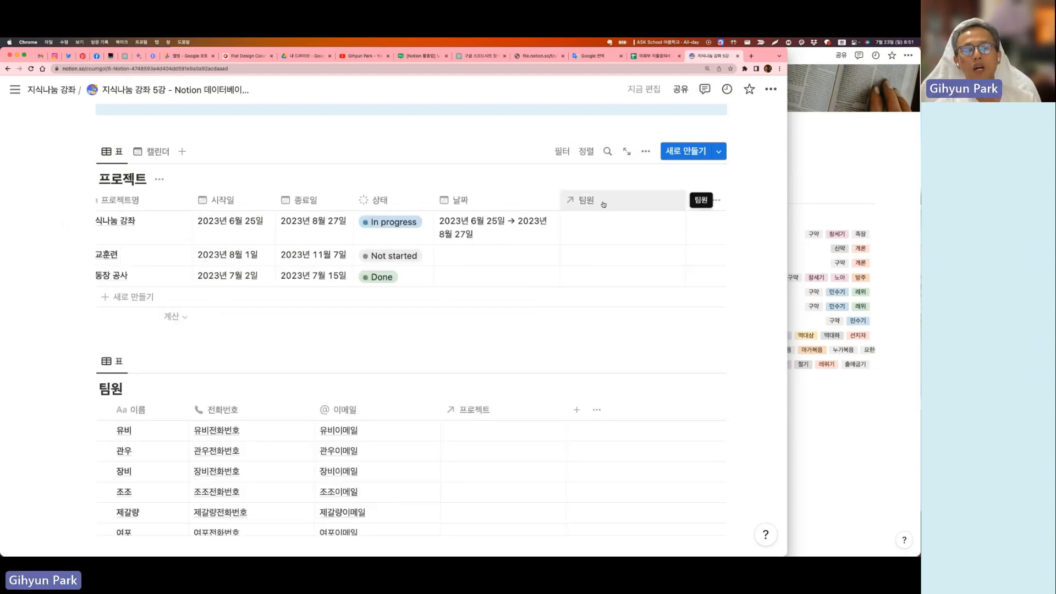
Link 손권, 조조 and 장비 to the 지식나눔 강좌 project through its 팀원 relation
scroll(610, 227, left, 2)
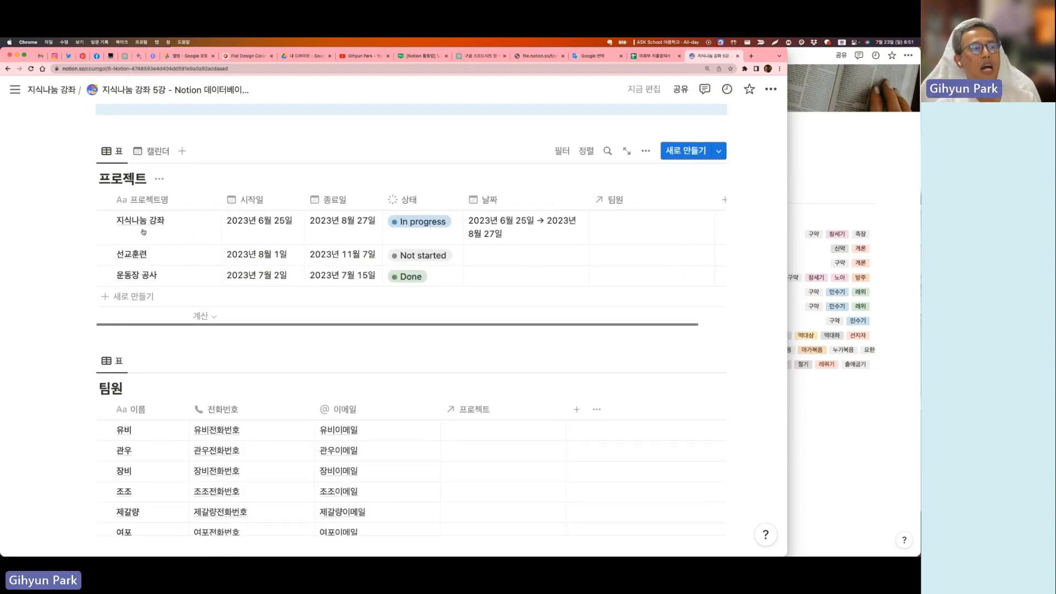
click(621, 225)
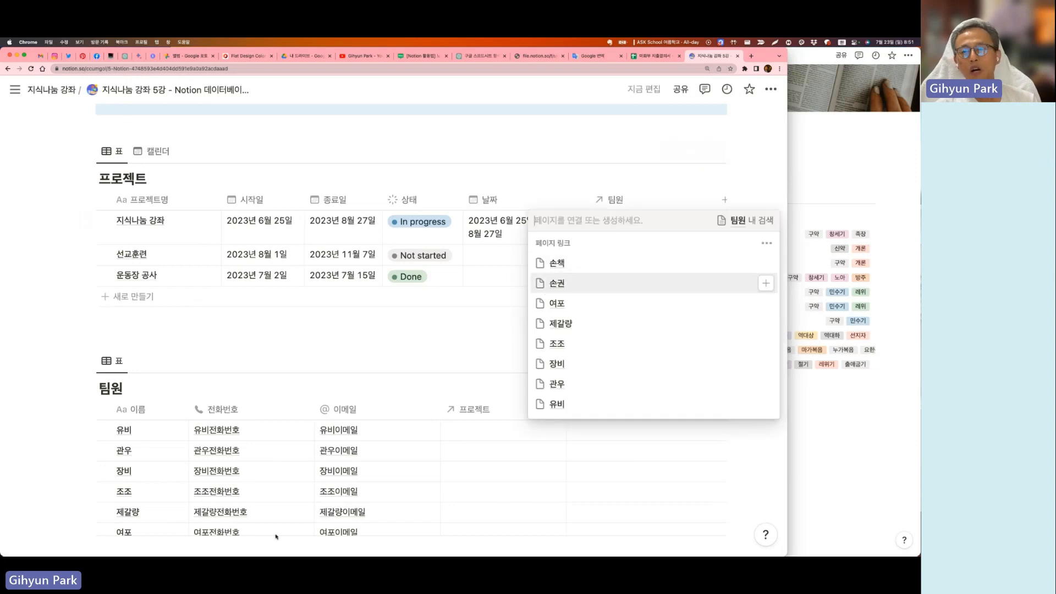
click(558, 283)
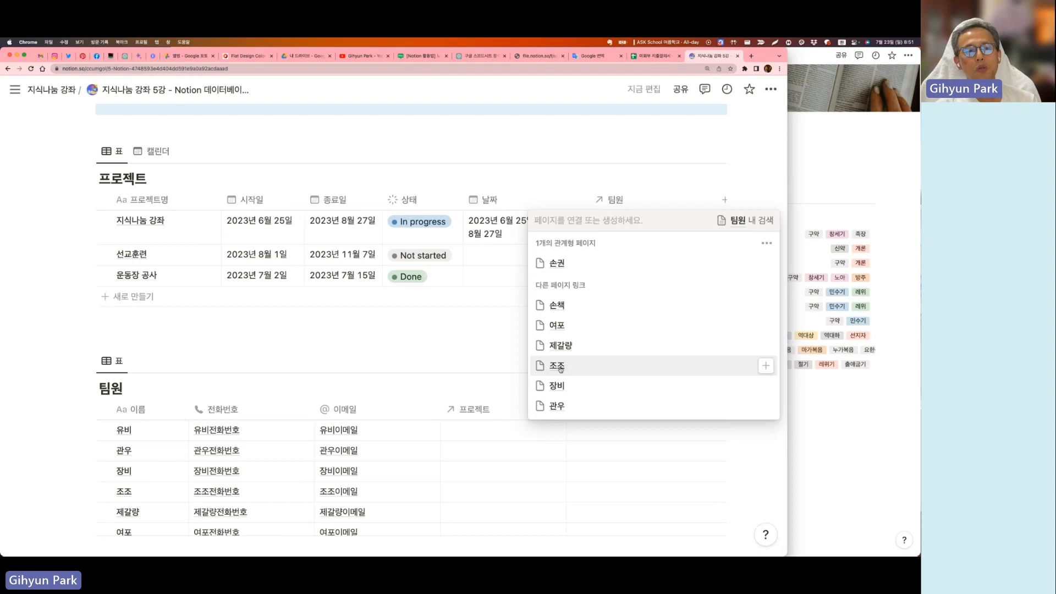
click(558, 366)
click(557, 388)
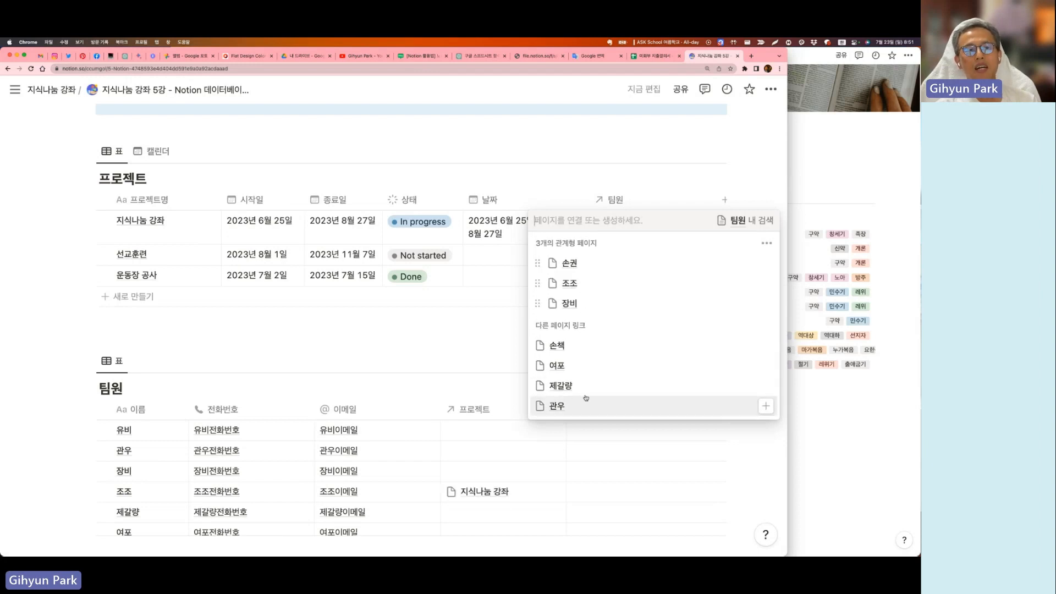
key(Escape)
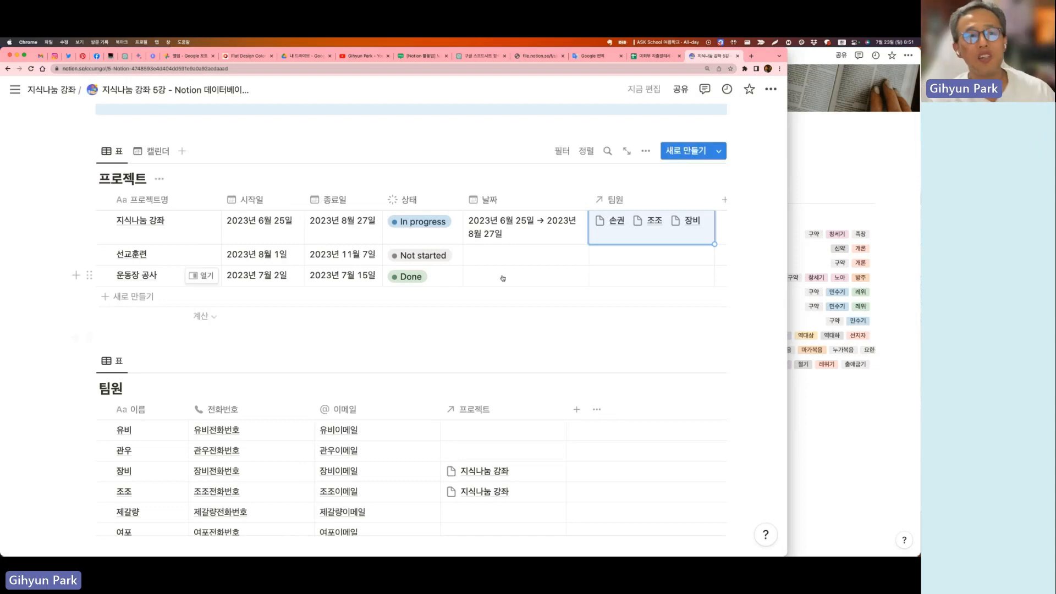
Link 손책, 손권 and 제갈량 to the 선교훈련 project through its 팀원 relation
scroll(416, 463, down, 3)
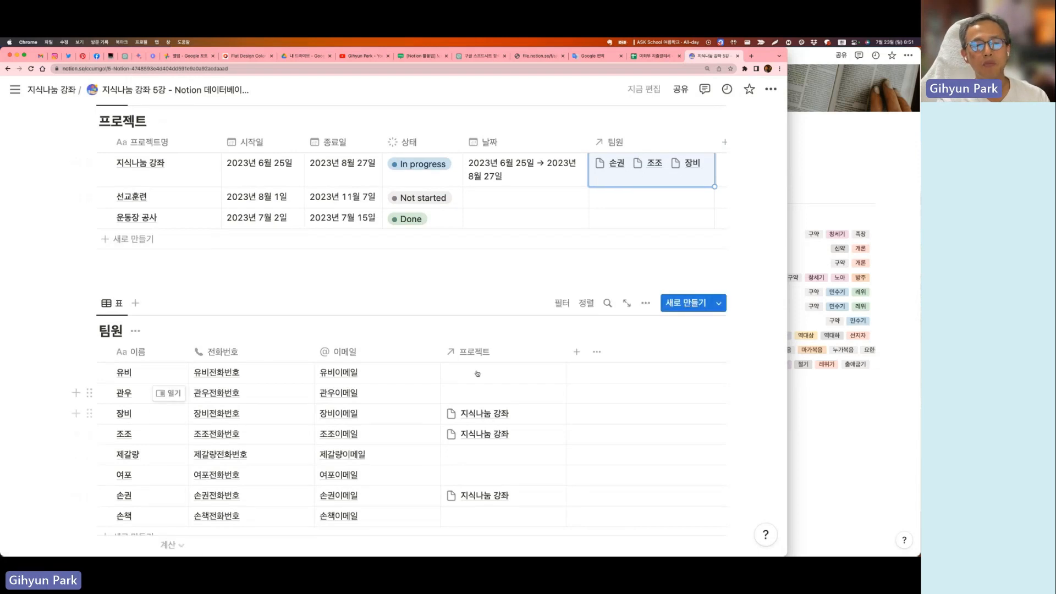
scroll(517, 514, up, 1)
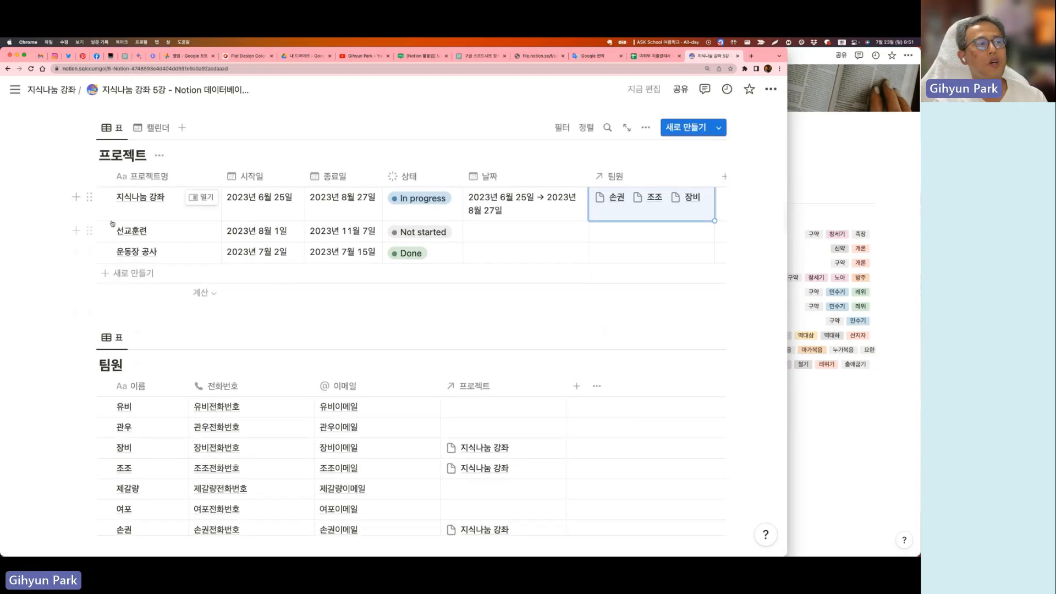
click(630, 232)
click(567, 272)
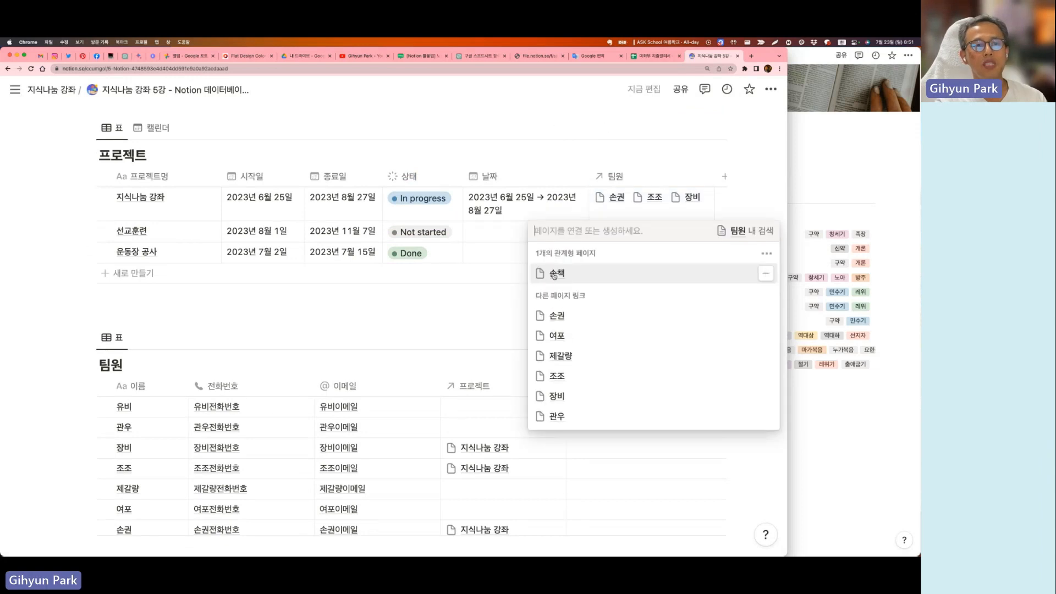
click(566, 314)
click(558, 361)
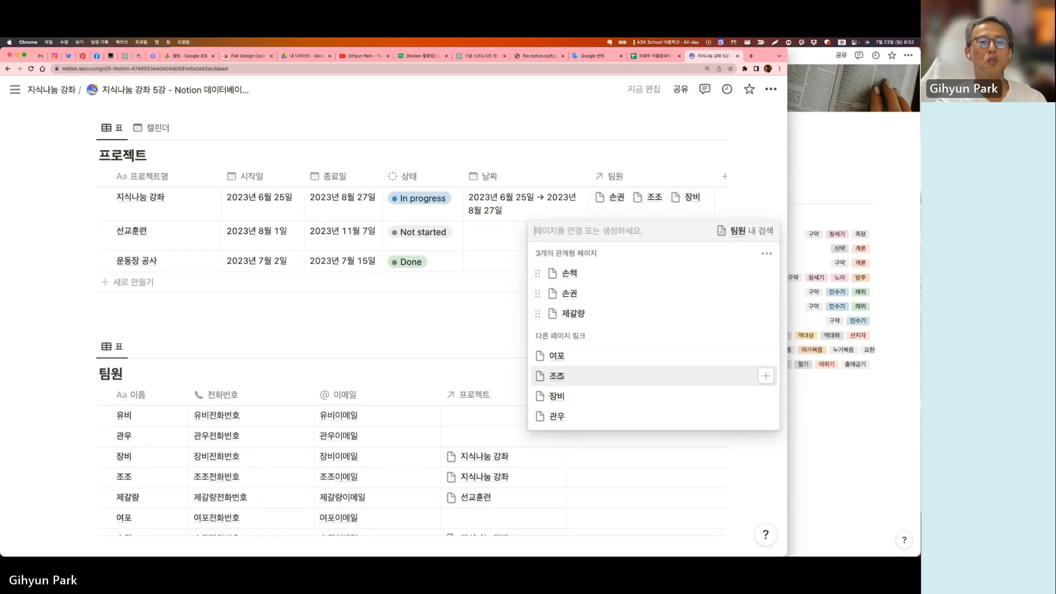
Link 조조 to the 선교훈련 project as a team member and check the project column of the 팀원 table
click(557, 376)
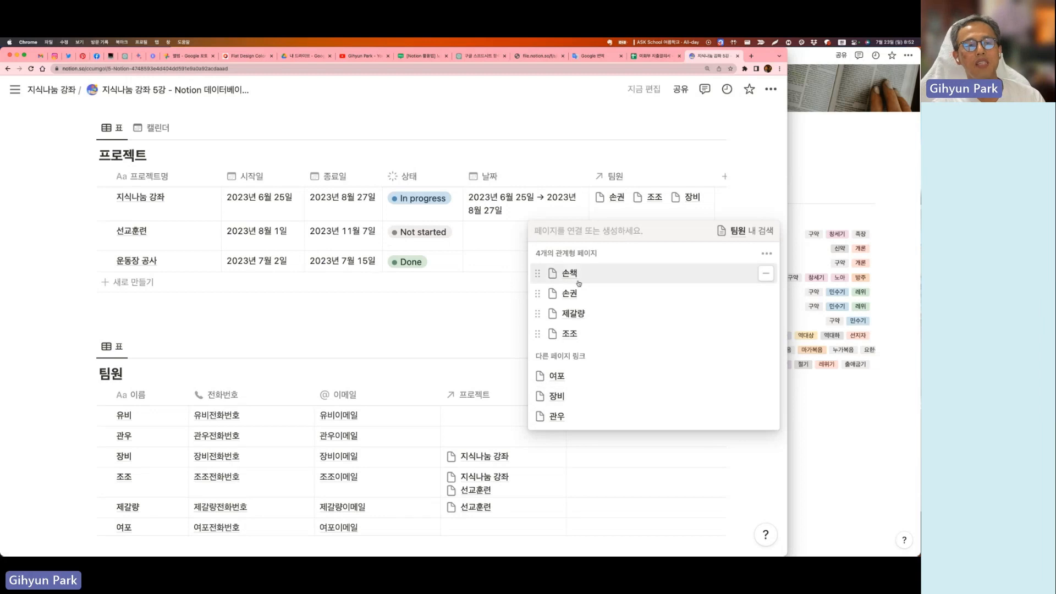
key(Escape)
scroll(670, 237, down, 5)
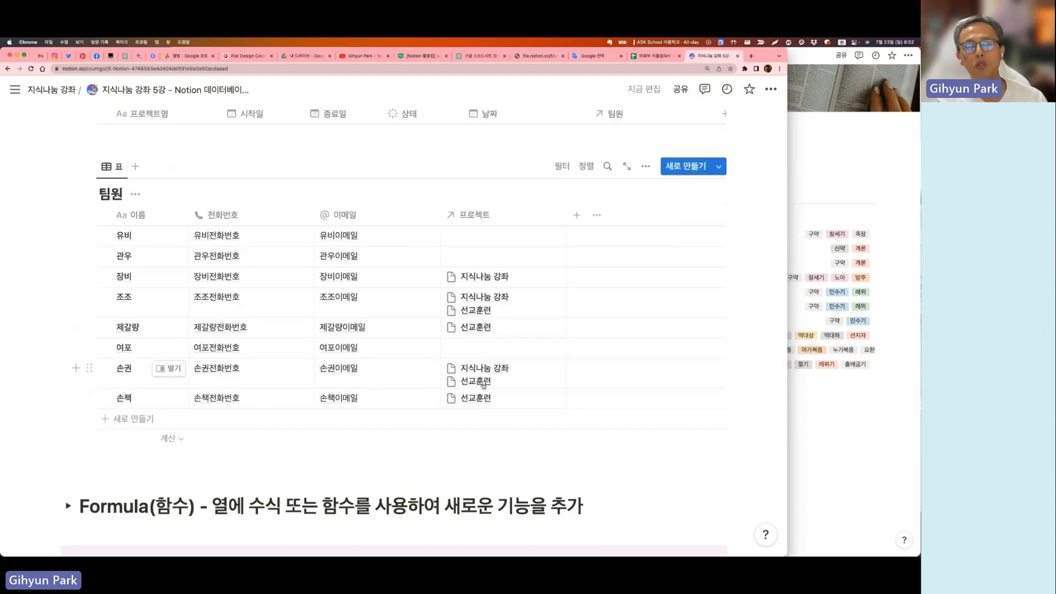
scroll(490, 386, up, 3)
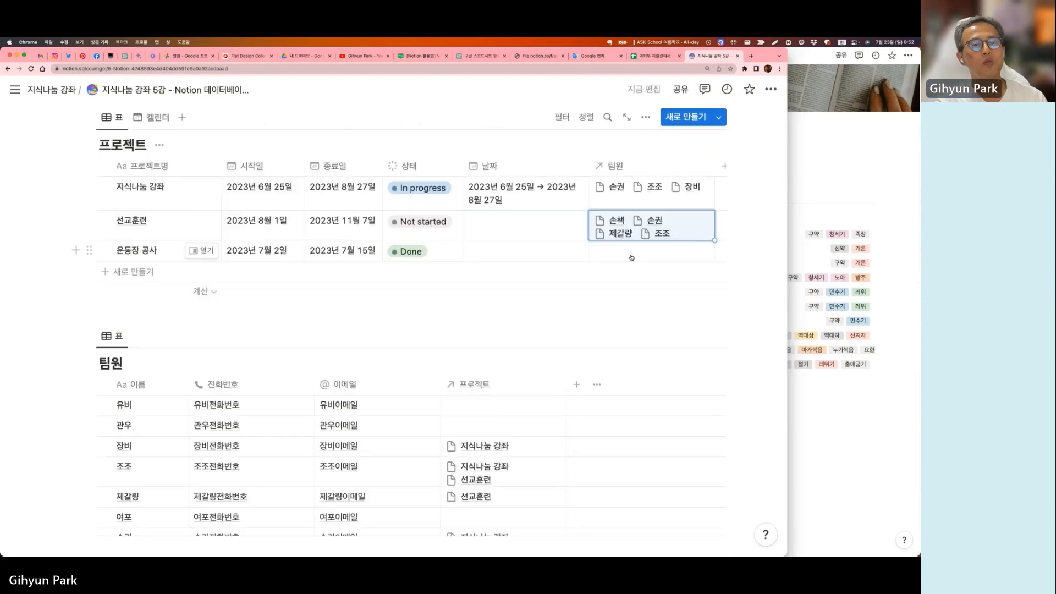
Link 여포, 관우 and 유비 as team members of the 운동장 공사 project
click(633, 226)
click(559, 334)
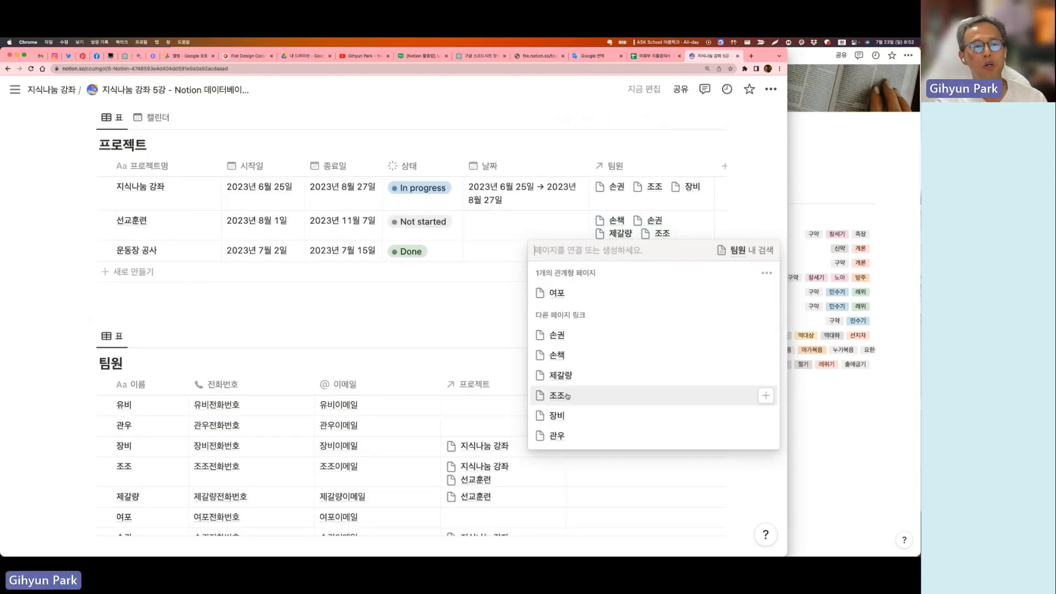
click(557, 436)
key(Escape)
scroll(200, 285, down, 3)
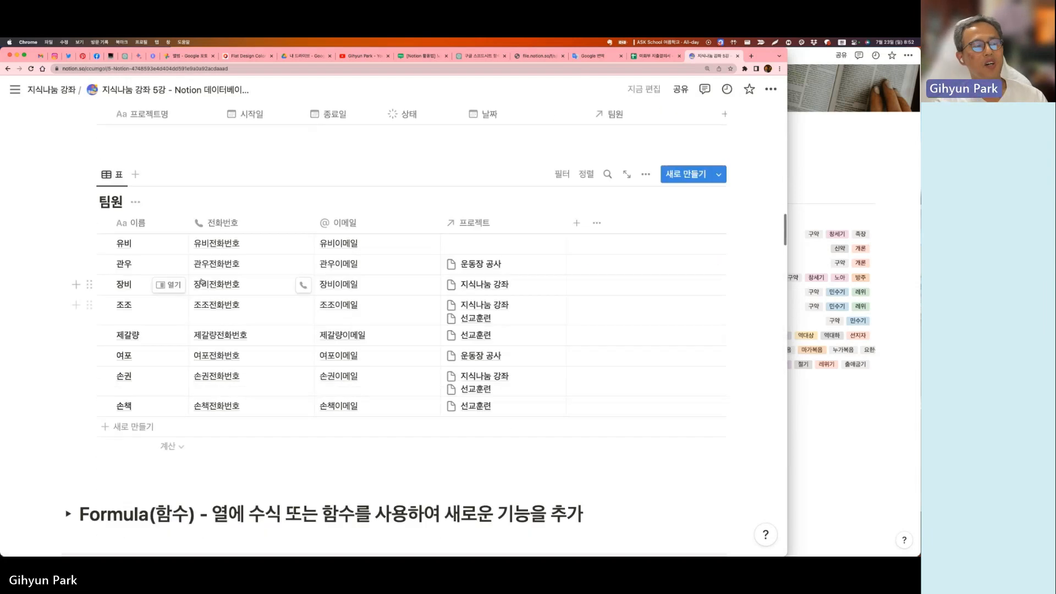
scroll(690, 312, up, 4)
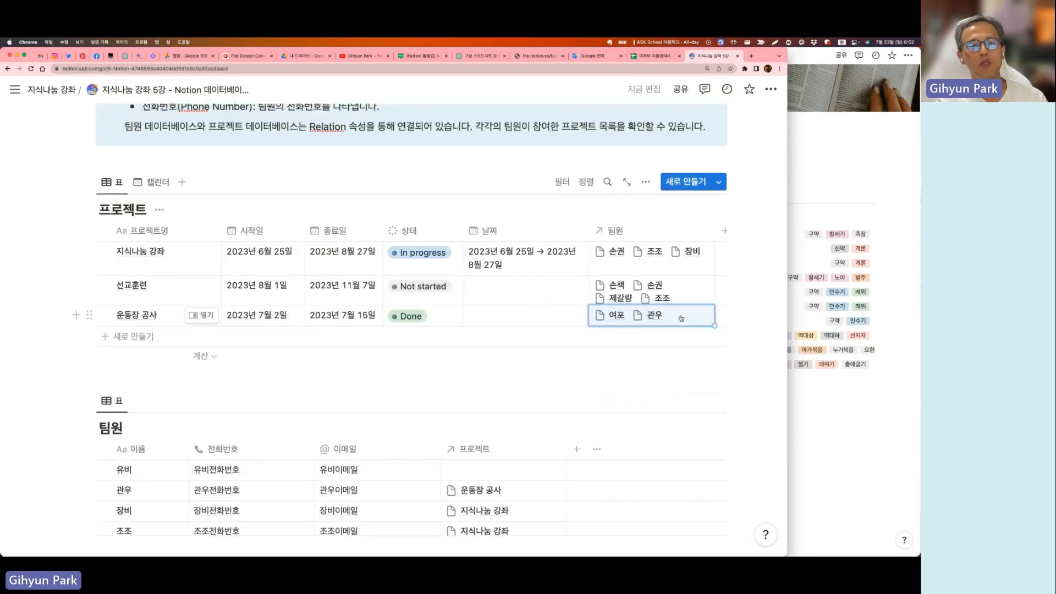
click(681, 316)
click(559, 499)
click(386, 394)
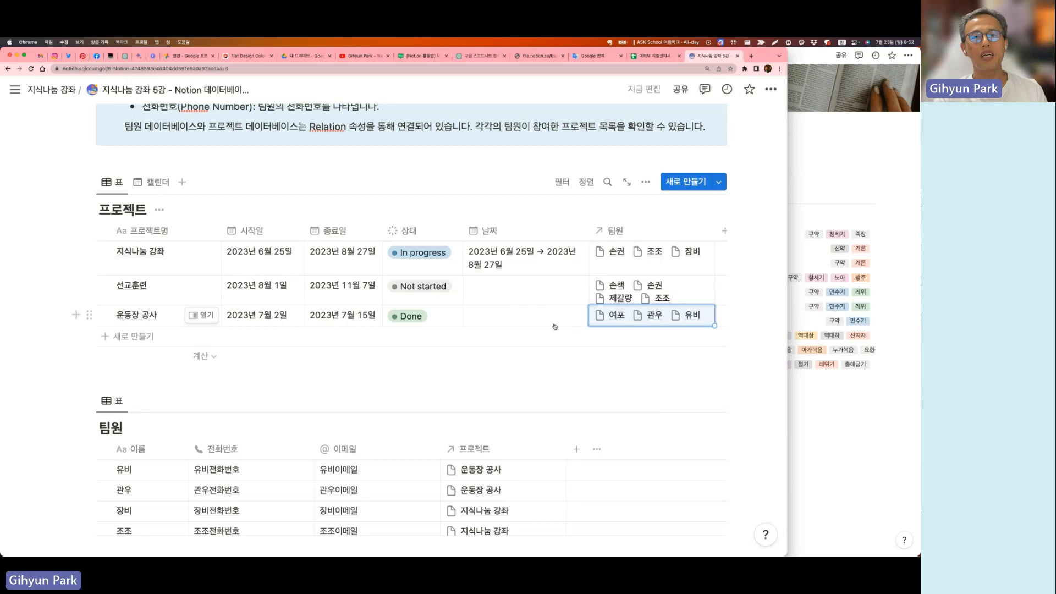
Compare the team members linked in the 프로젝트 table with the projects linked in the 팀원 table
scroll(453, 328, down, 3)
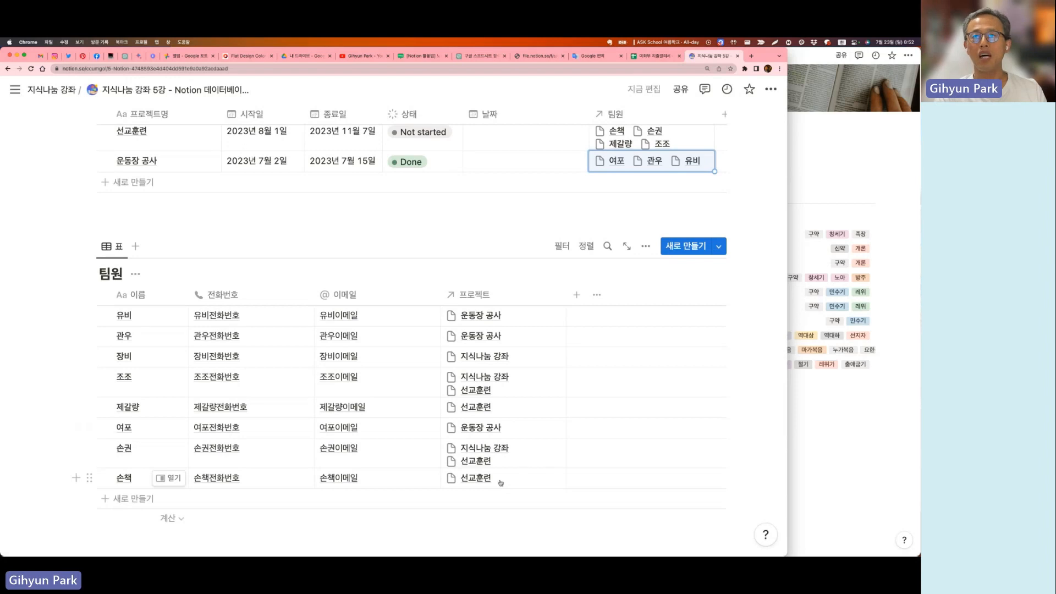
scroll(500, 482, up, 2)
scroll(198, 165, up, 5)
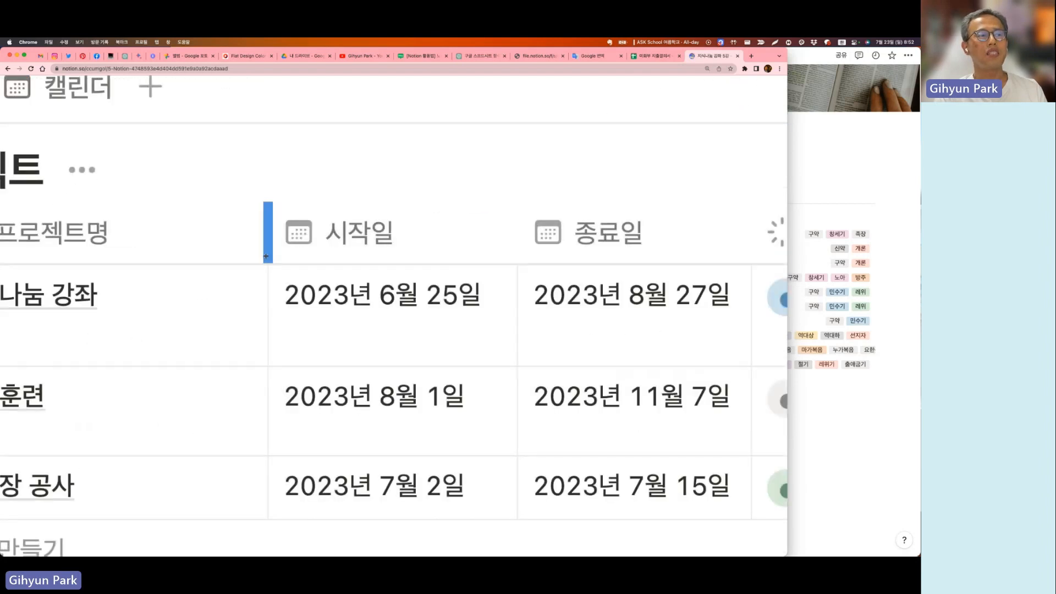
scroll(266, 256, down, 5)
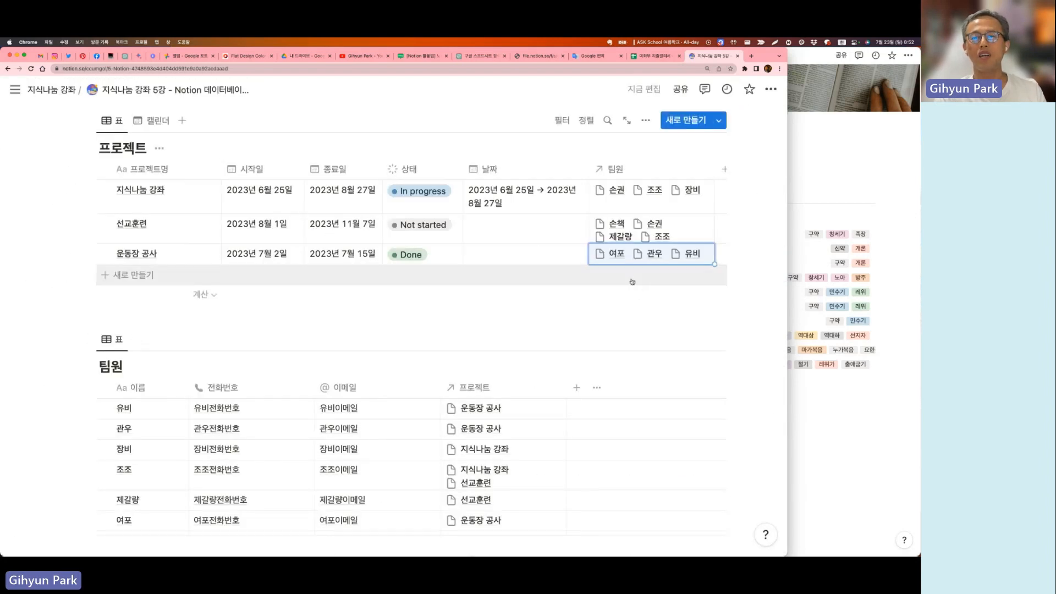
scroll(567, 358, down, 3)
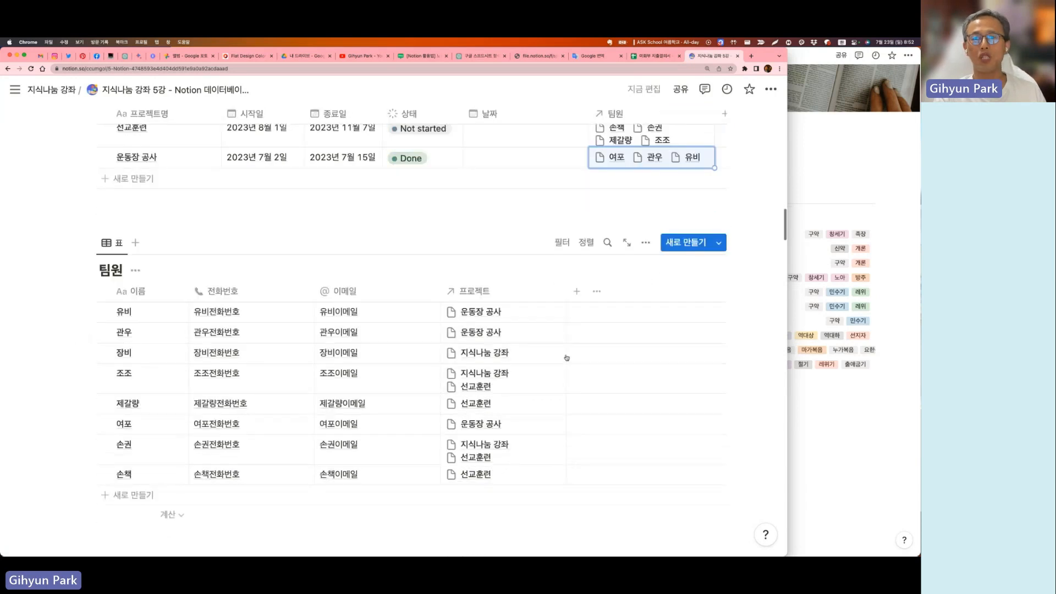
scroll(566, 357, up, 2)
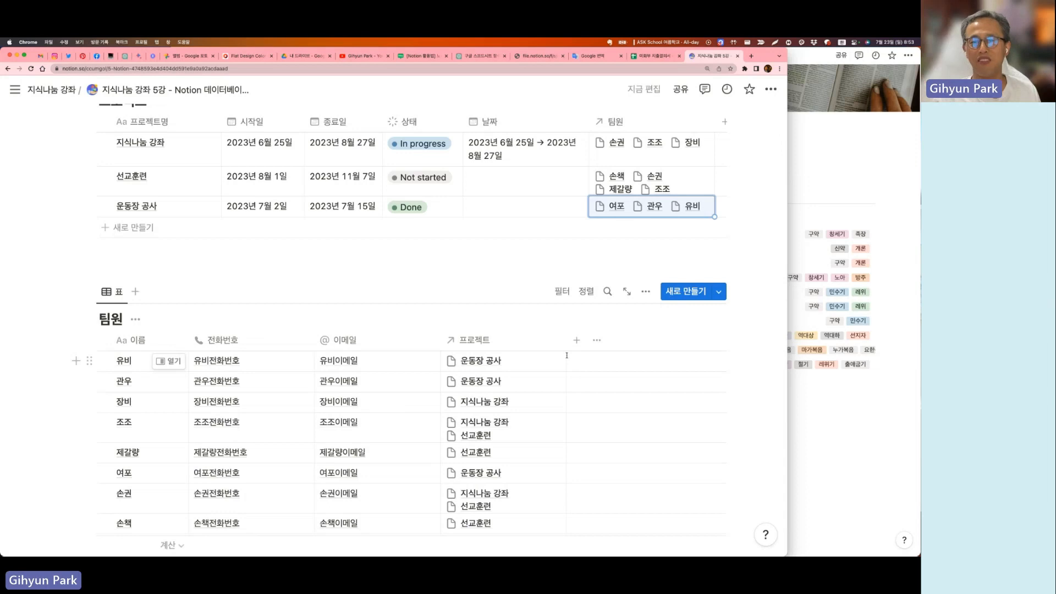
scroll(686, 184, right, 2)
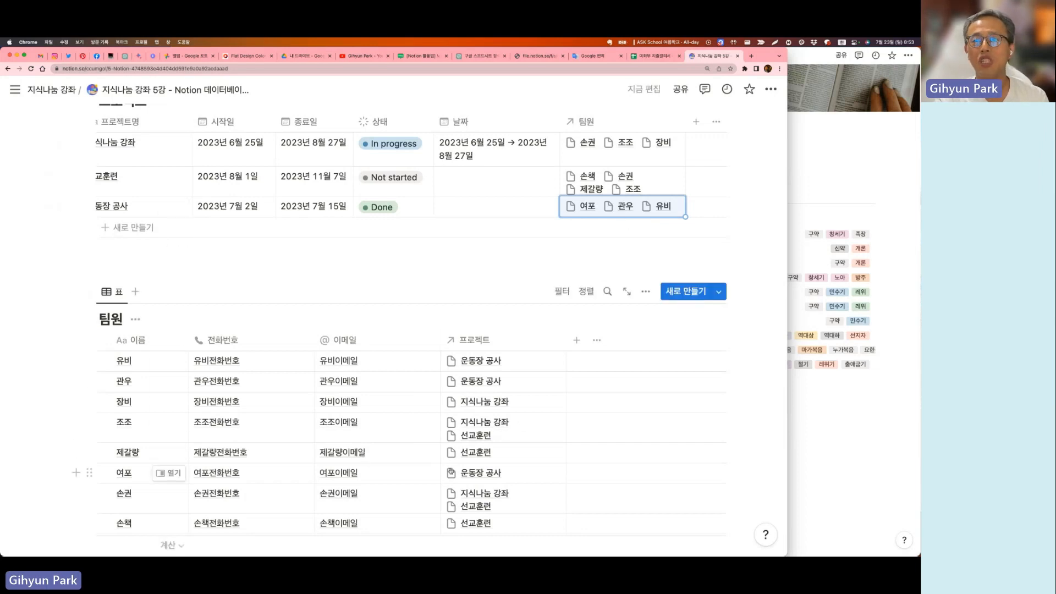
scroll(594, 162, left, 1)
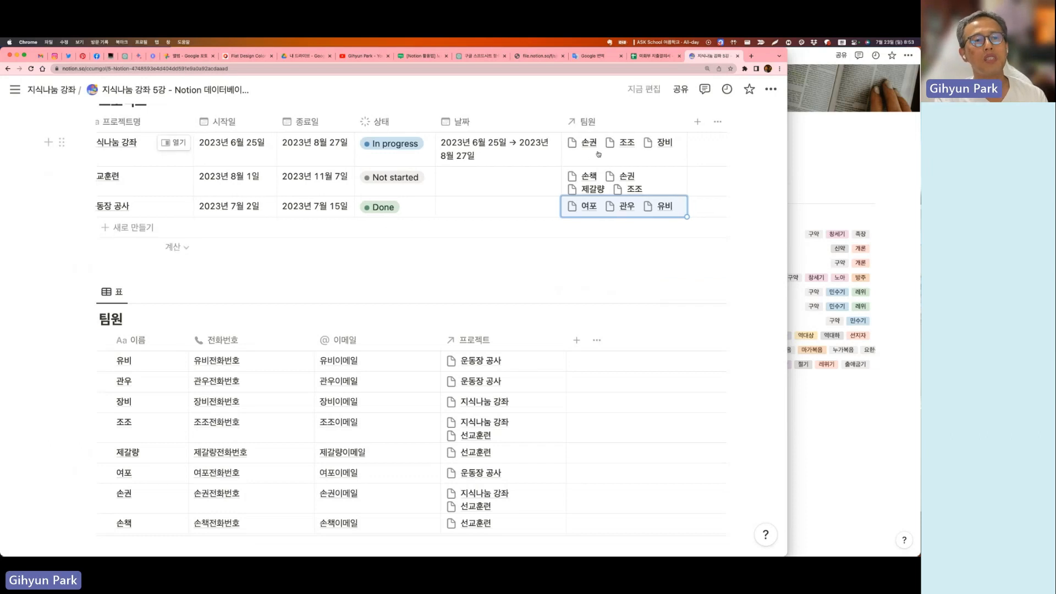
scroll(121, 156, left, 2)
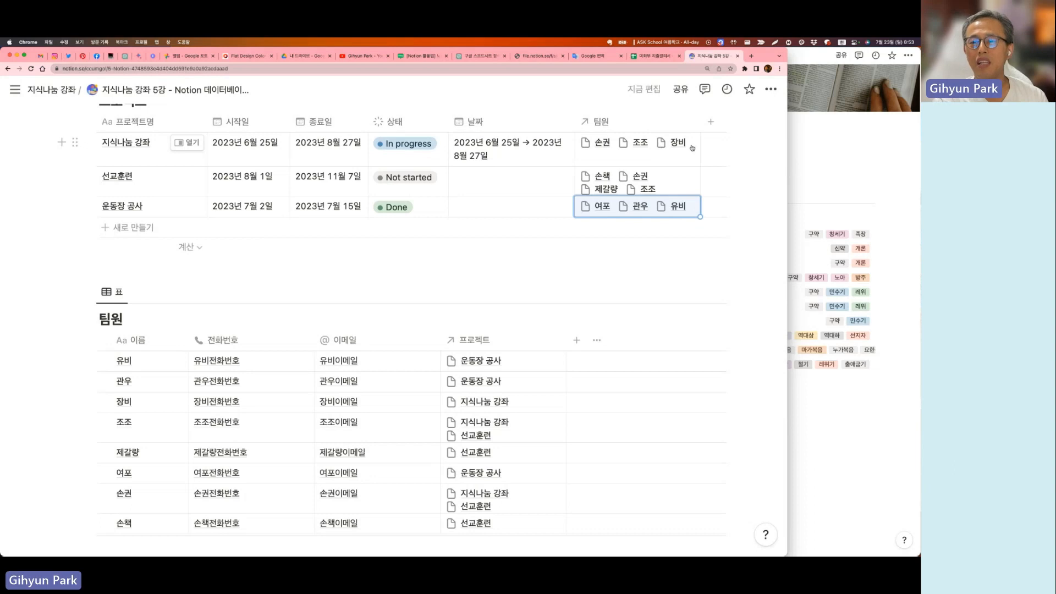
scroll(691, 148, left, 1)
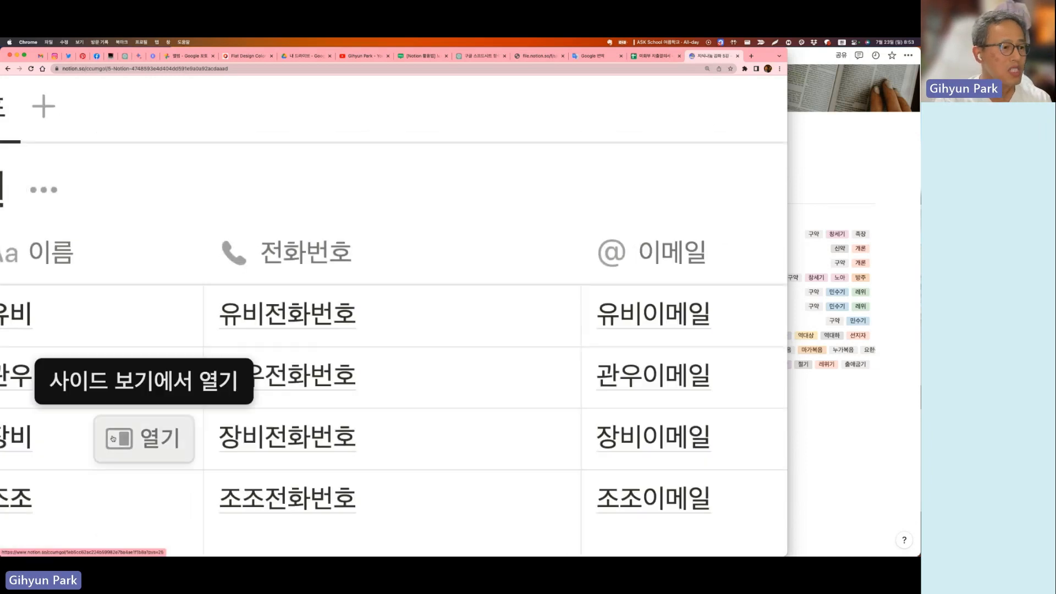
scroll(113, 438, down, 5)
scroll(113, 439, down, 2)
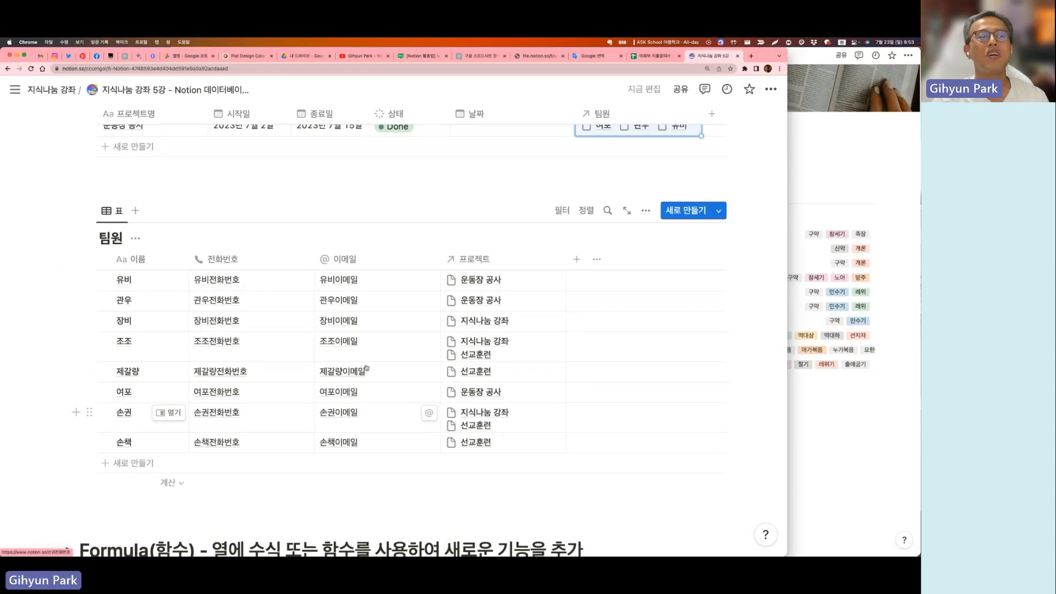
Add a rollup (롤업) property to the 프로젝트 table, using the 팀원 relation
scroll(647, 217, up, 5)
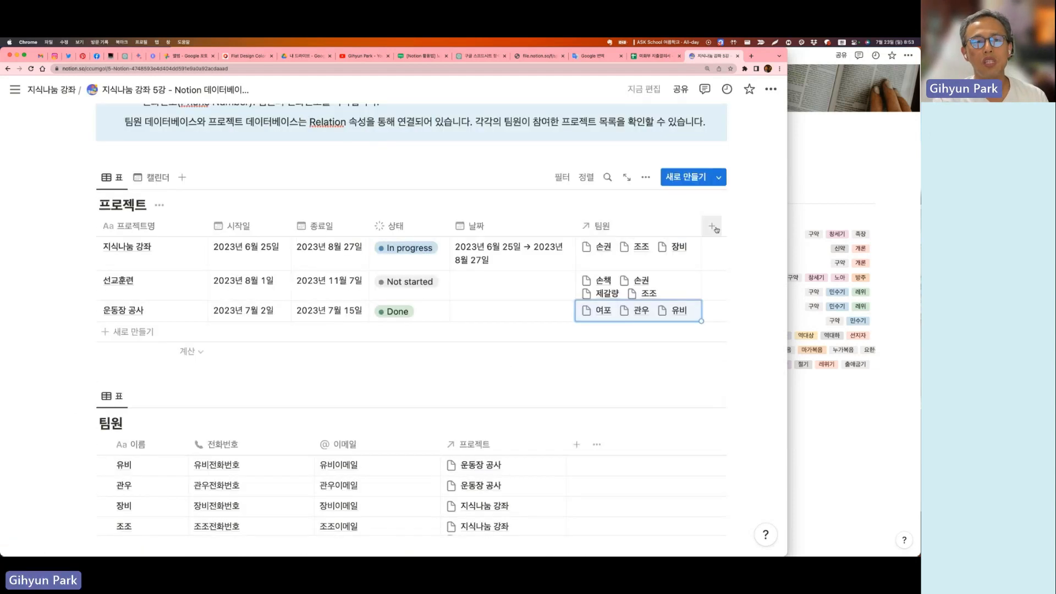
scroll(715, 229, right, 1)
click(697, 226)
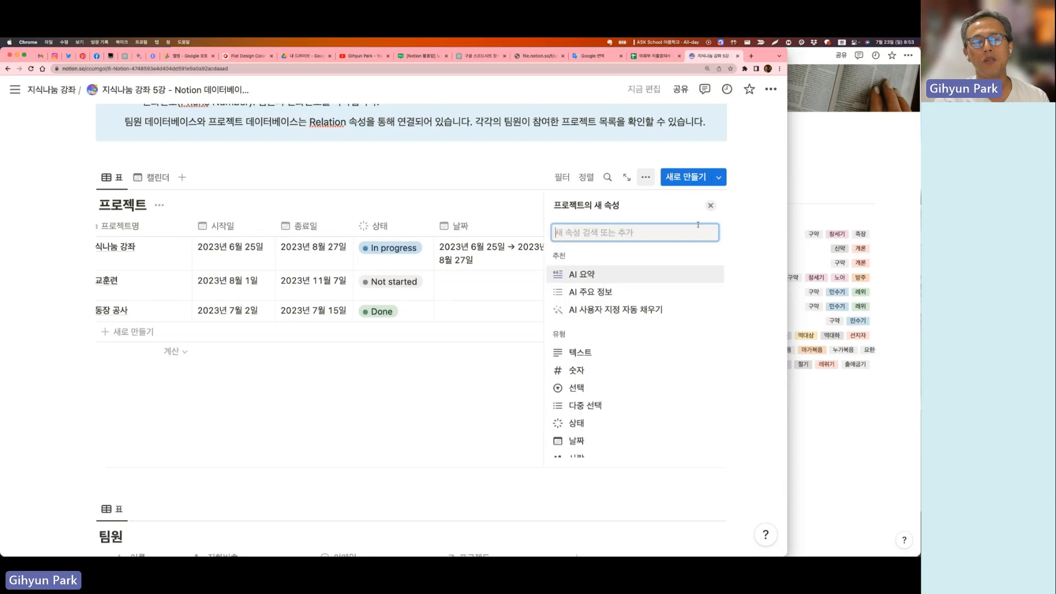
scroll(581, 317, down, 5)
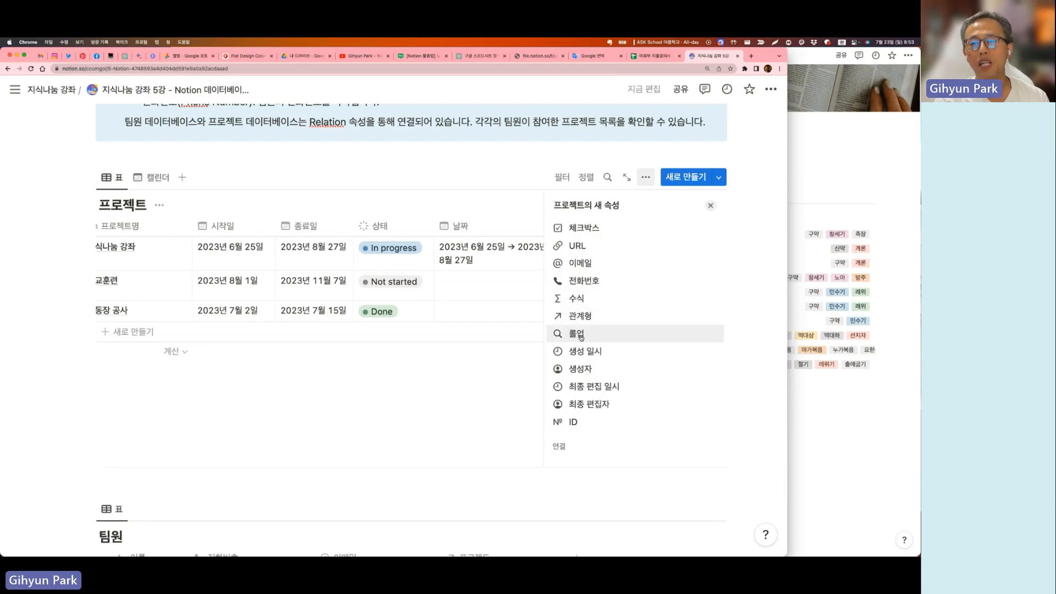
click(579, 333)
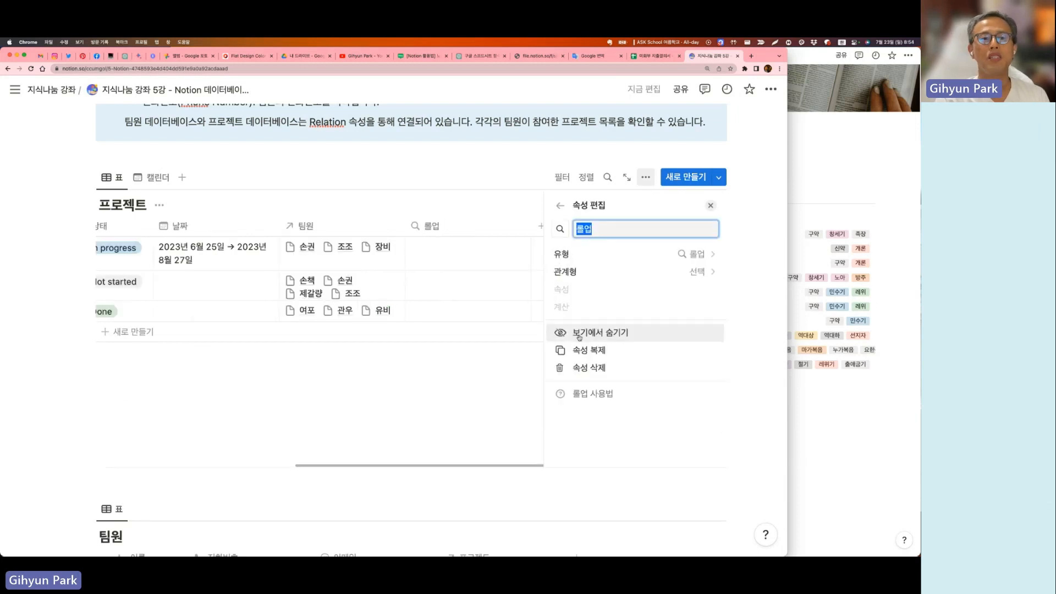
click(708, 273)
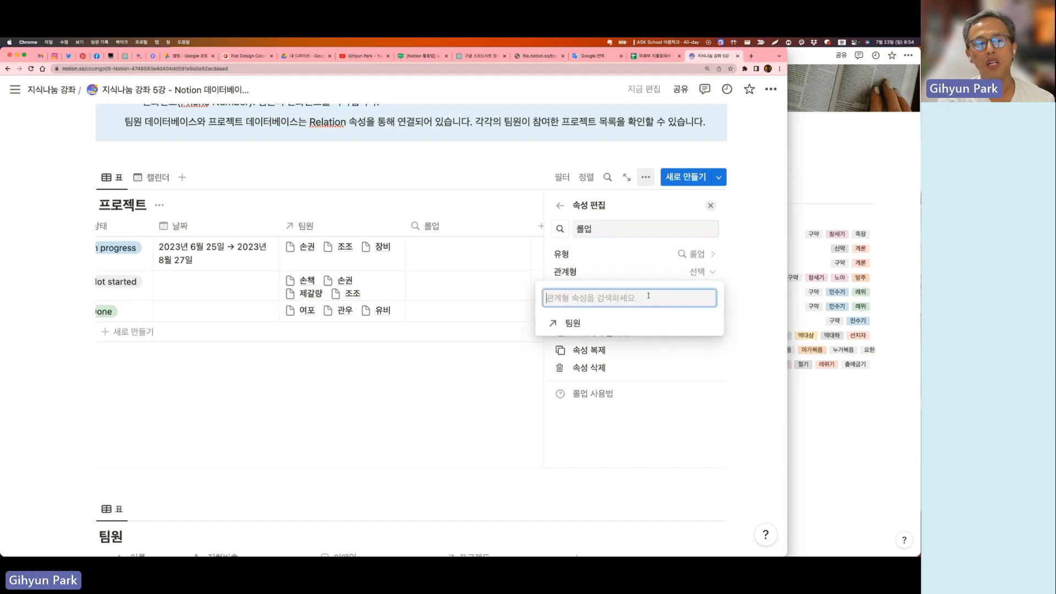
click(574, 322)
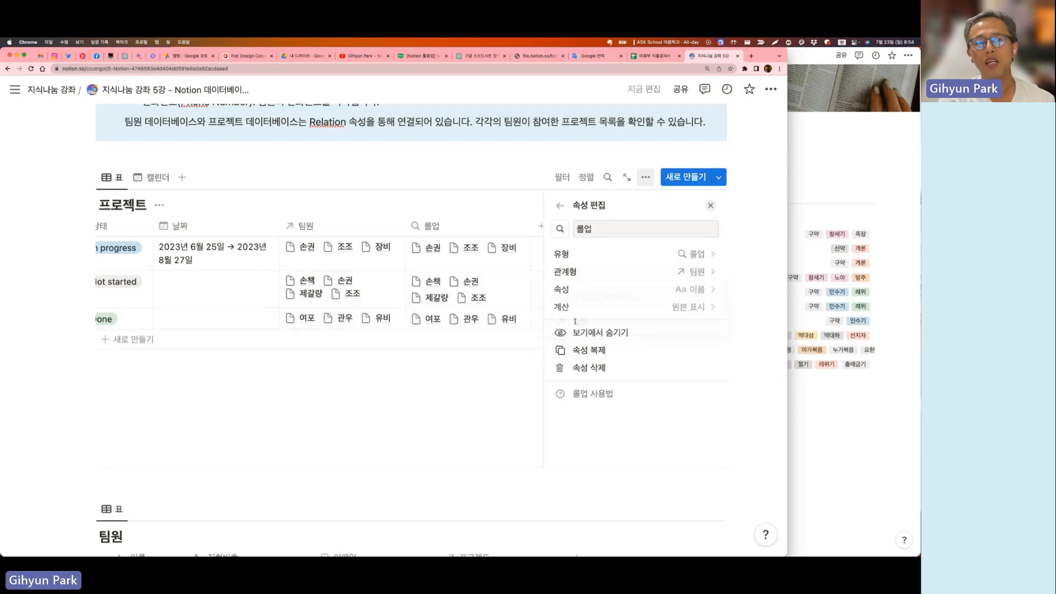
Set the rollup to show the 이메일 property of the linked team members and finish editing the property
click(705, 290)
click(580, 358)
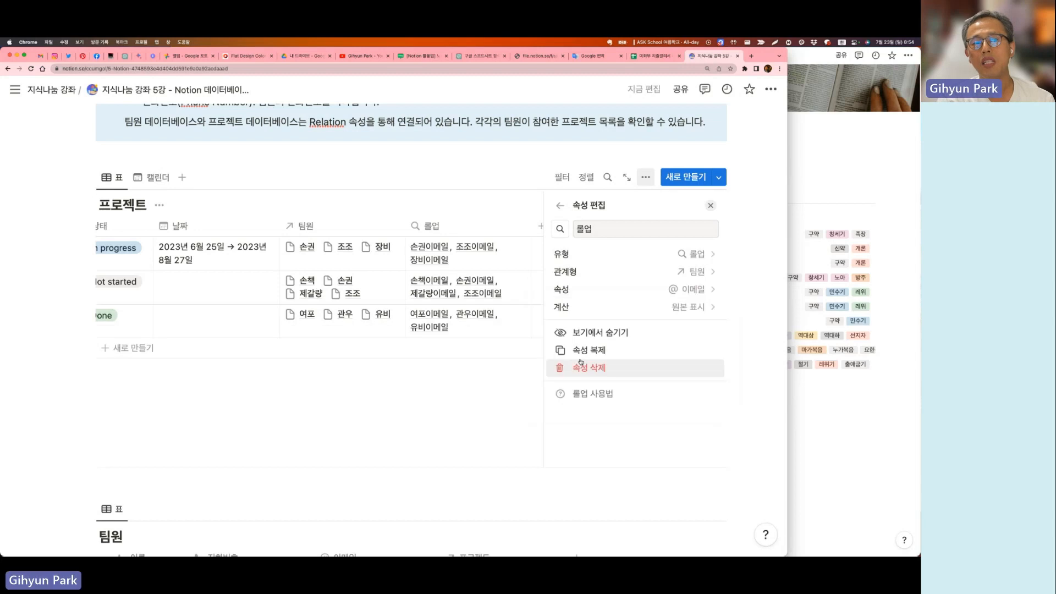
key(Escape)
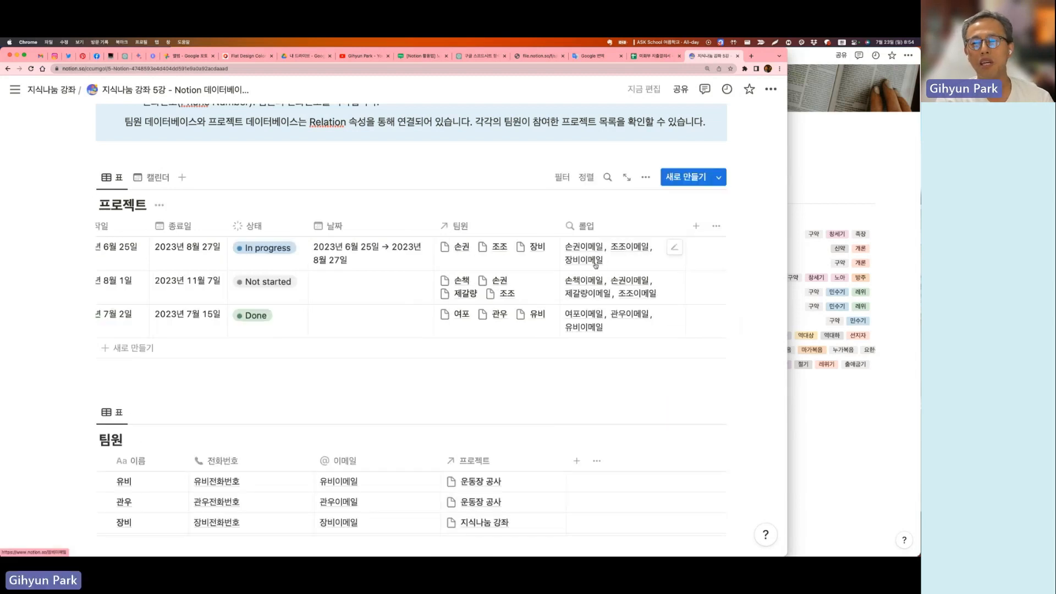
Narrow the 프로젝트명 and 팀원 columns of the 프로젝트 table to make room for the rollup column
scroll(596, 266, down, 2)
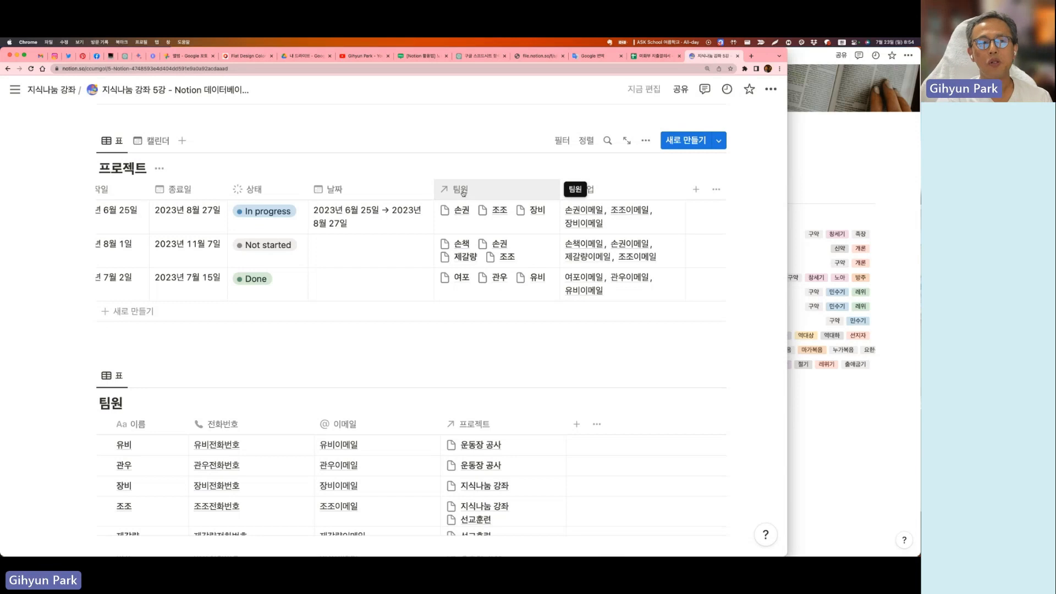
scroll(601, 195, down, 3)
scroll(601, 196, left, 3)
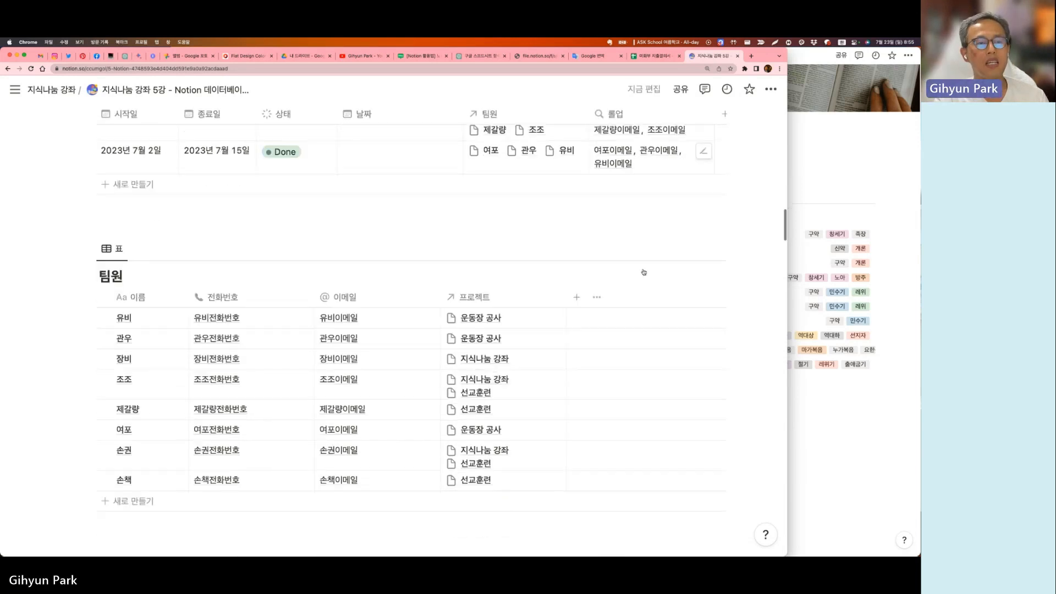
scroll(211, 236, up, 4)
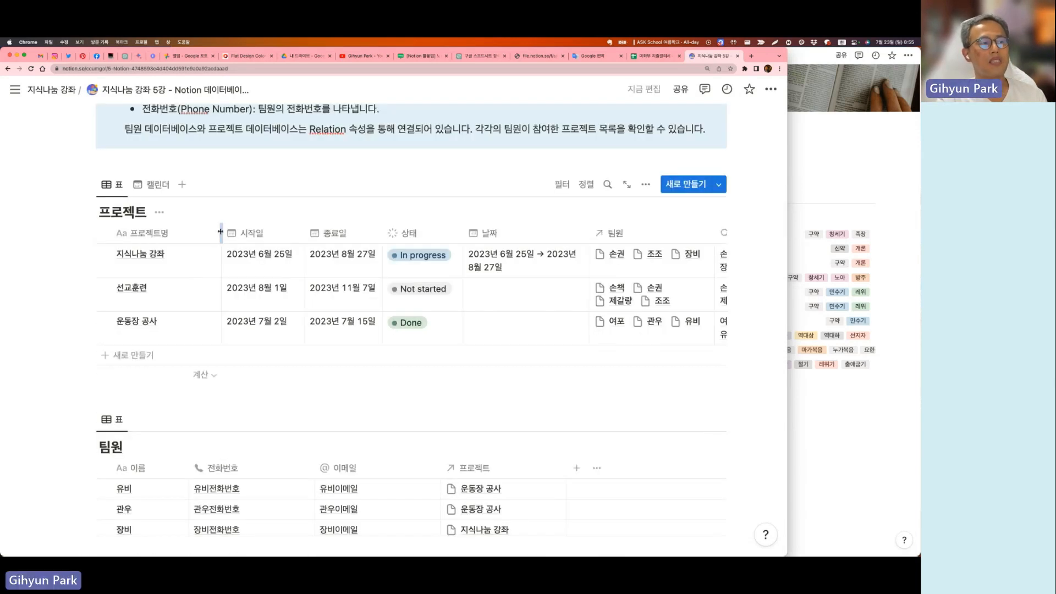
drag(221, 233, 174, 233)
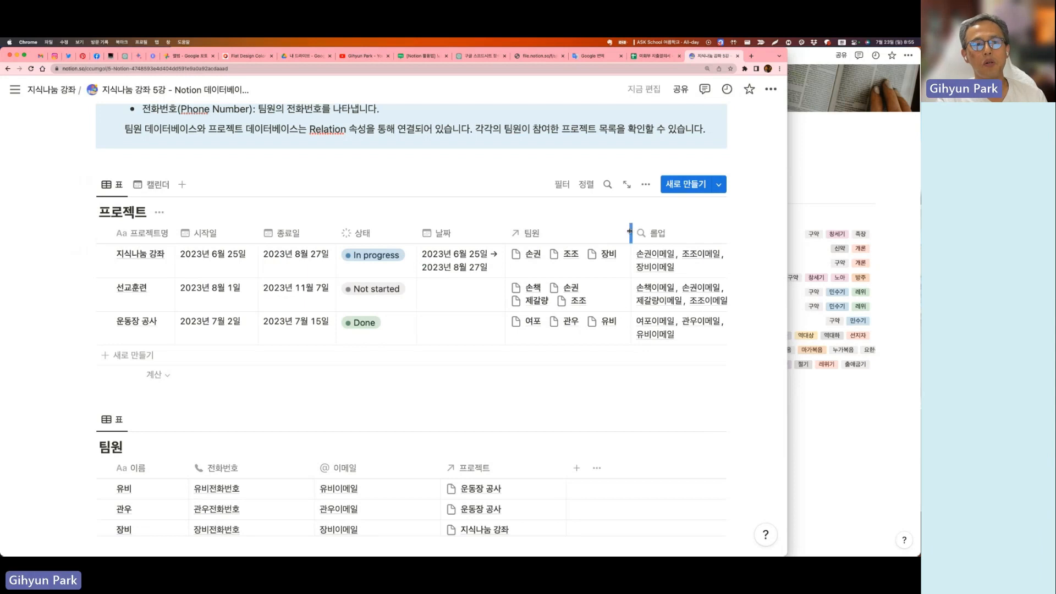
drag(631, 232, 605, 233)
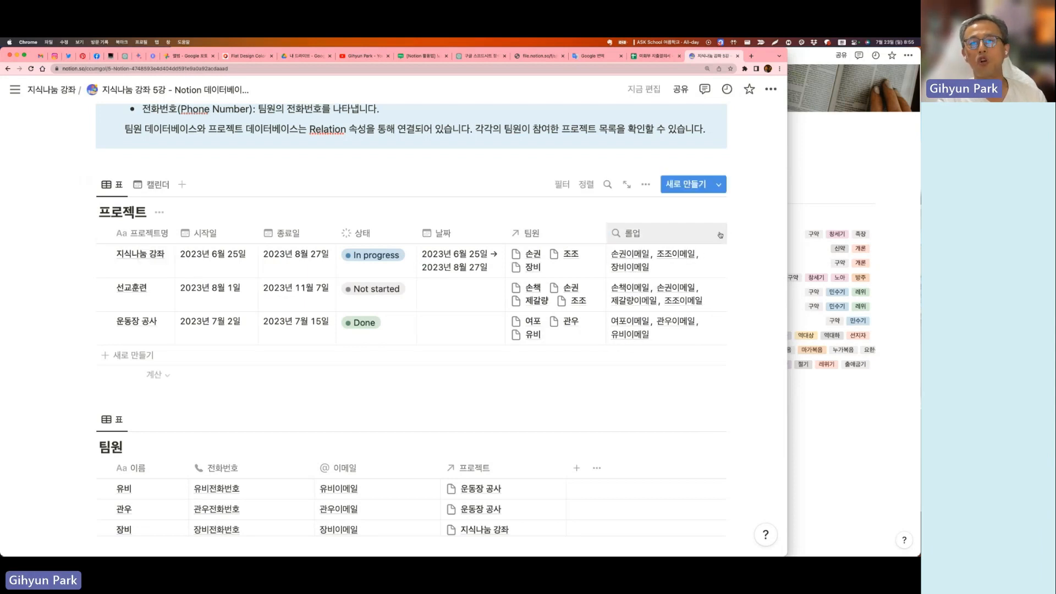
scroll(720, 235, right, 2)
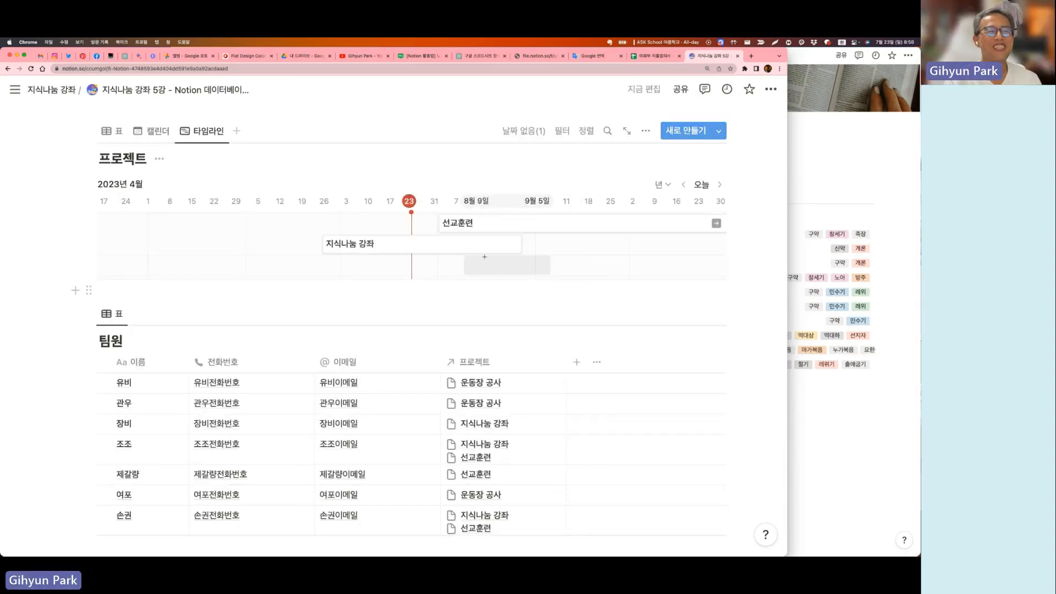
Open the 선교훈련 project from the timeline, review its properties and close it again
click(430, 223)
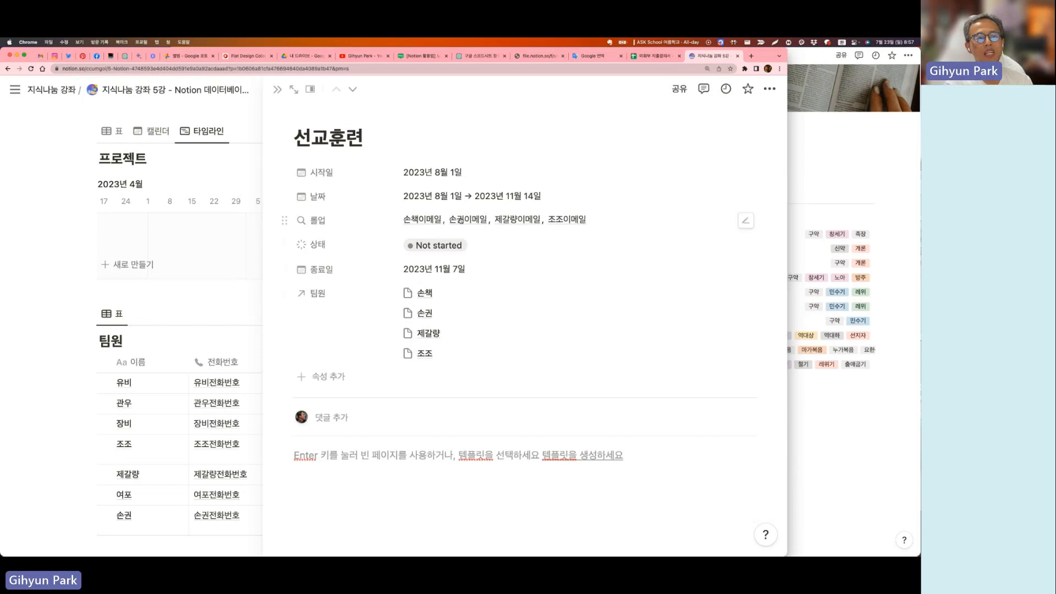
scroll(541, 227, down, 1)
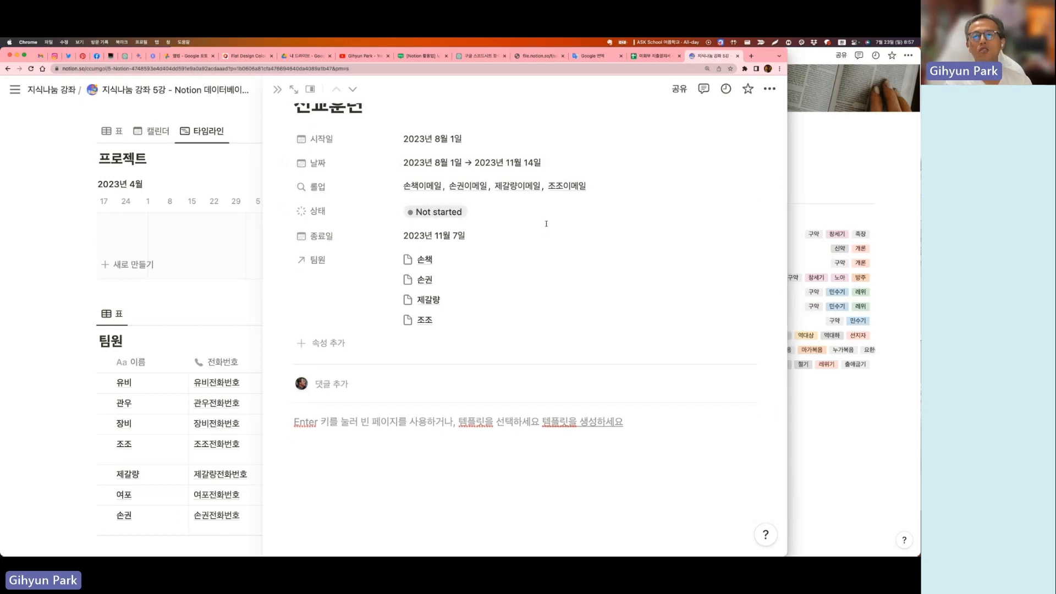
click(44, 253)
Set the time scale of the 프로젝트 timeline to 일 (day)
scroll(44, 253, down, 1)
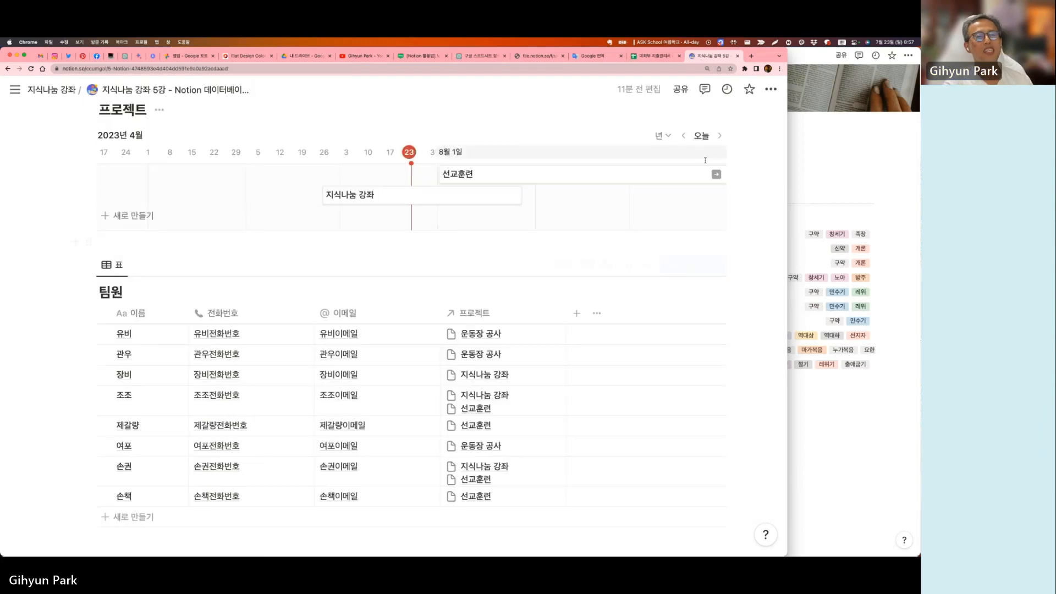
click(663, 137)
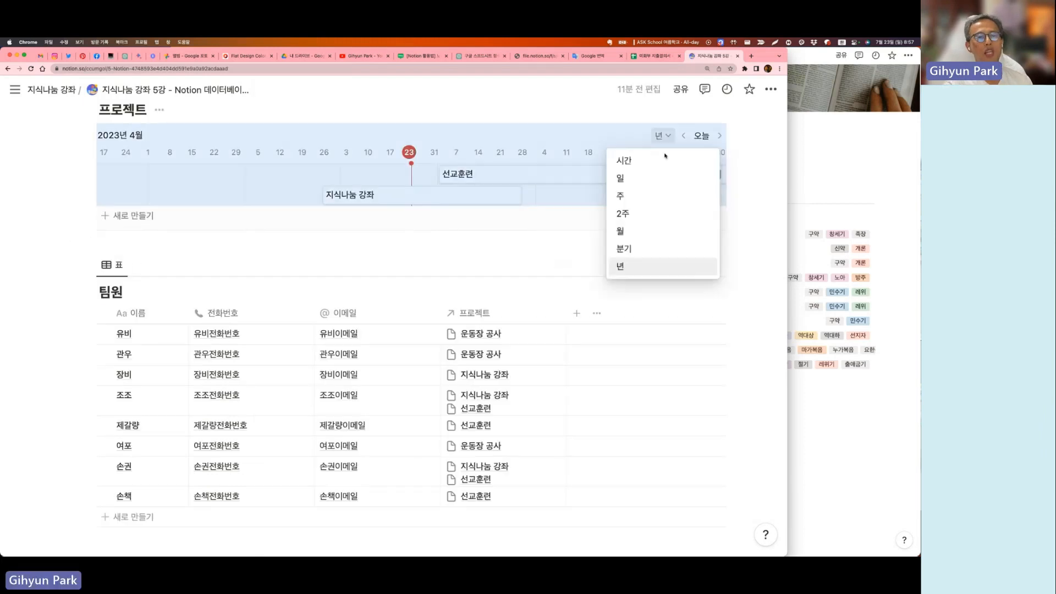
click(628, 182)
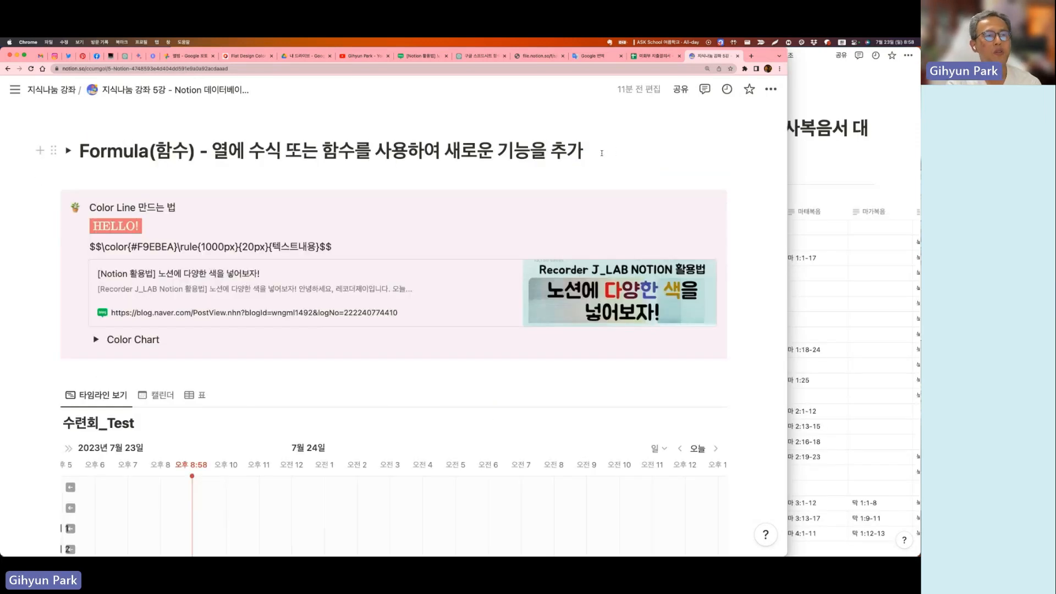
Link the 주제강의 1 entry to #6C3483 through color_tag and add a rollup (롤업) property using that relation
scroll(583, 154, down, 3)
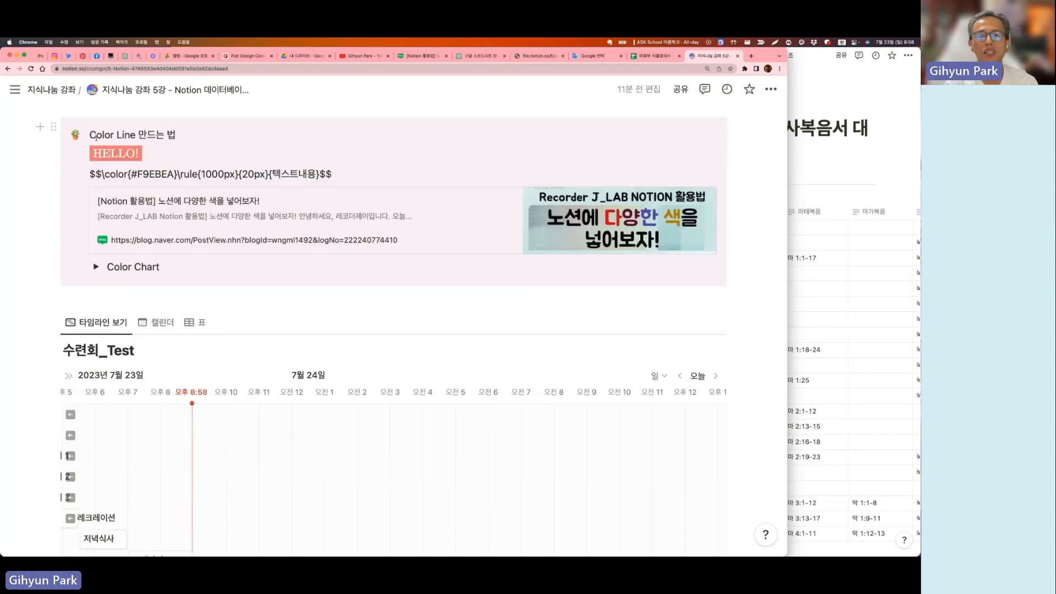
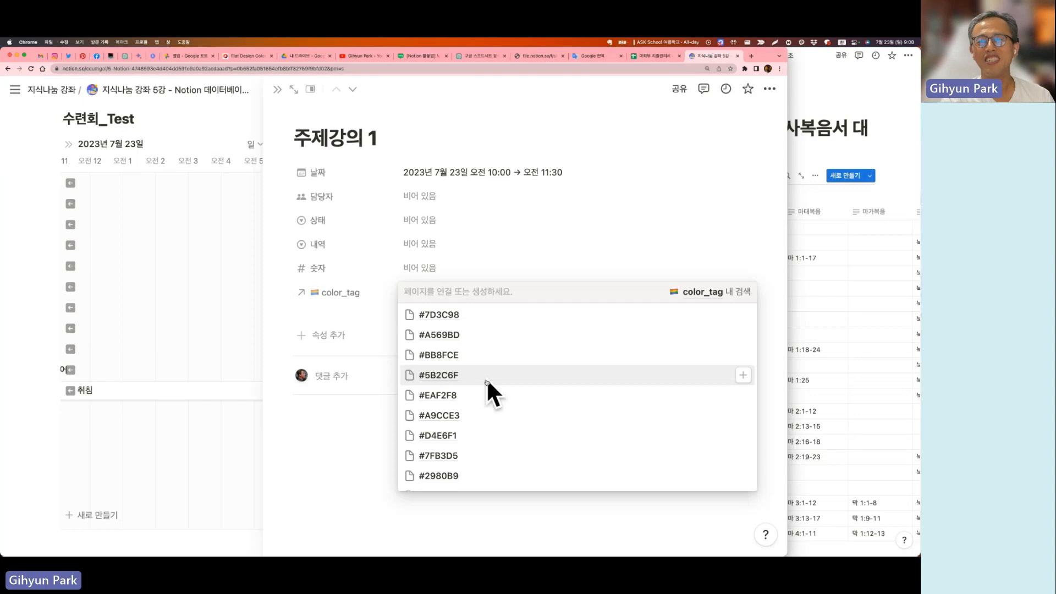
click(448, 422)
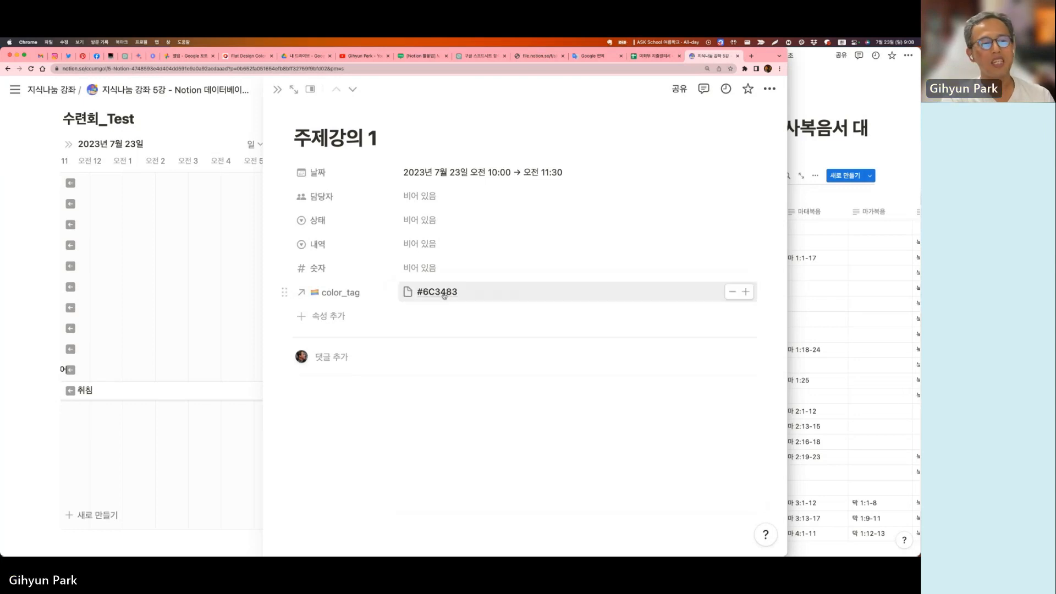
click(302, 319)
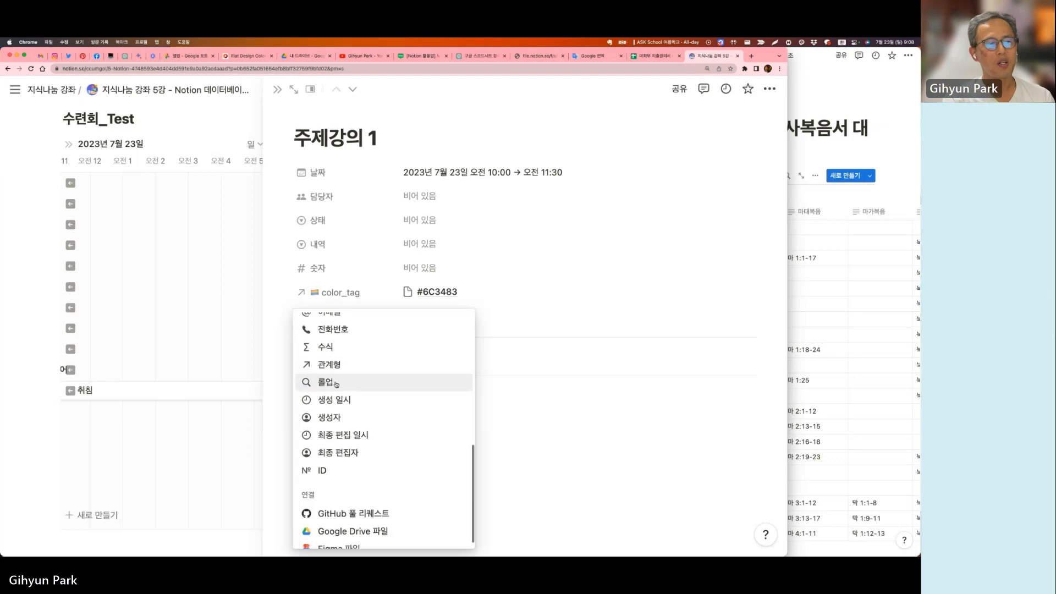
click(319, 381)
click(388, 340)
click(352, 394)
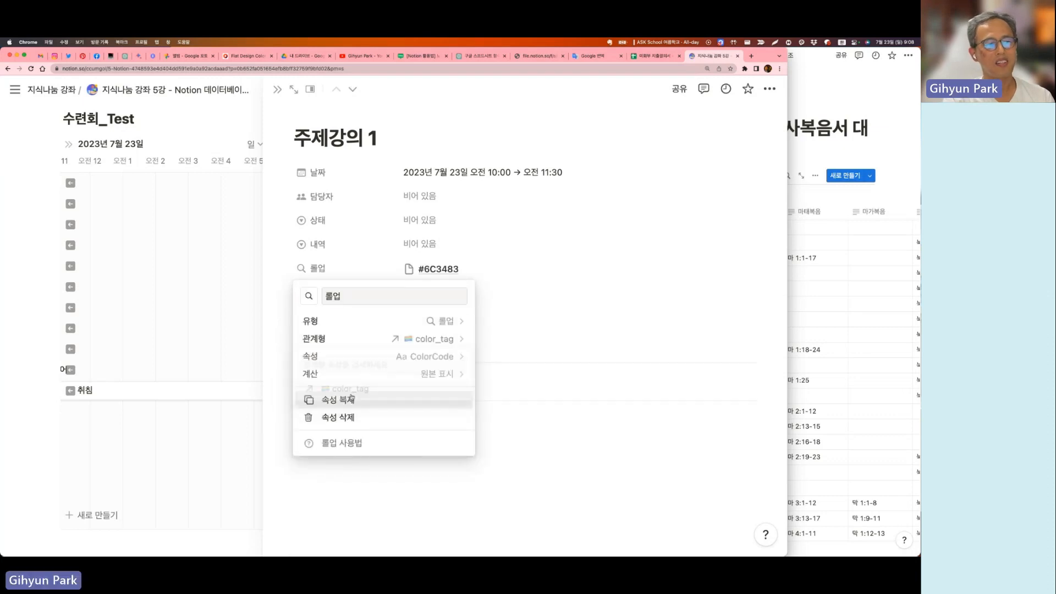
Set the rollup to show the Color property of the linked colour and close the 주제강의 1 page
click(418, 357)
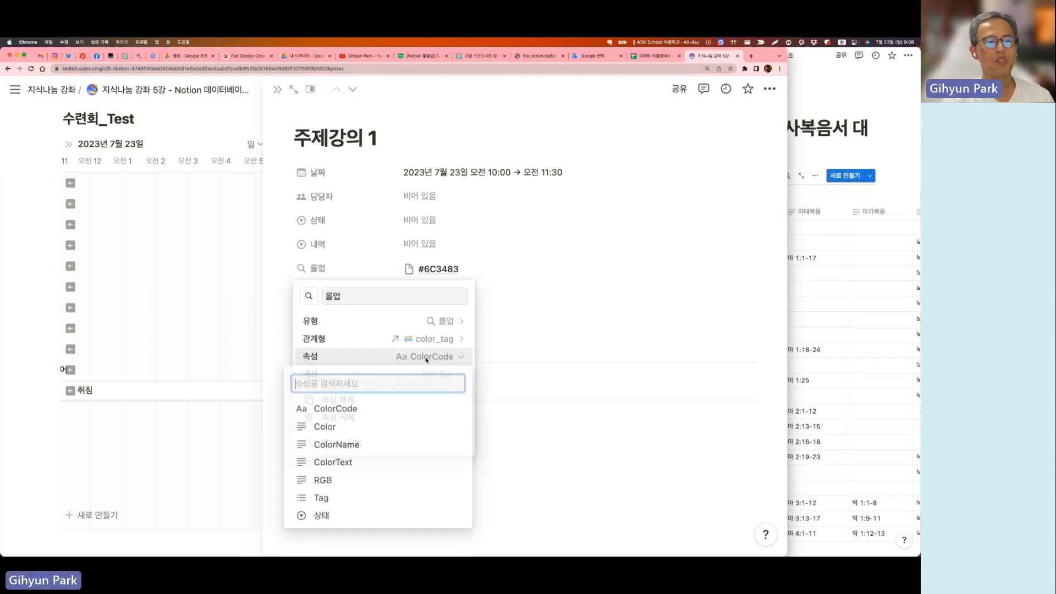
click(329, 427)
click(525, 279)
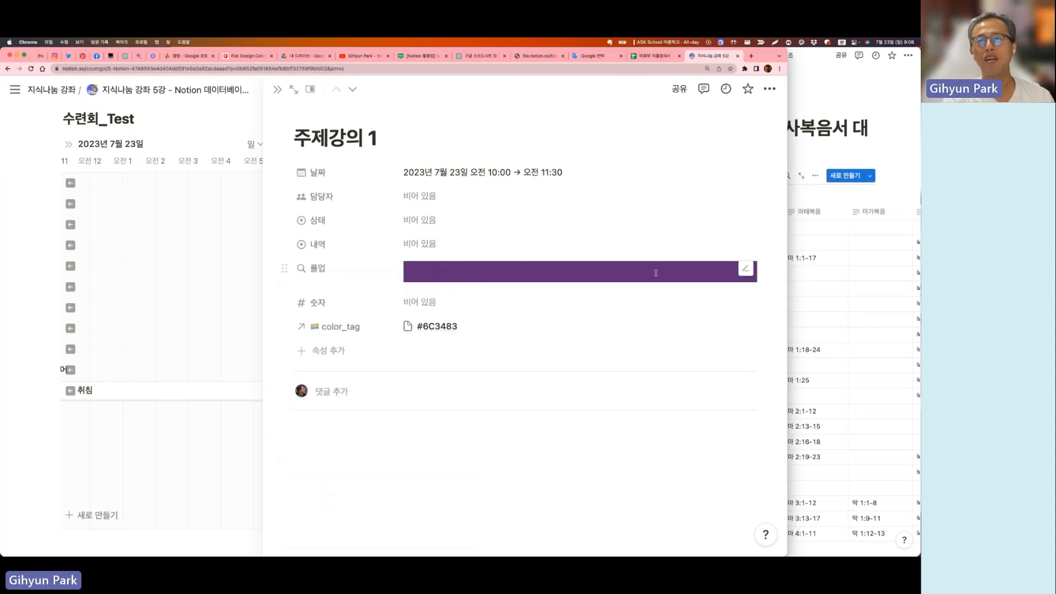
click(277, 89)
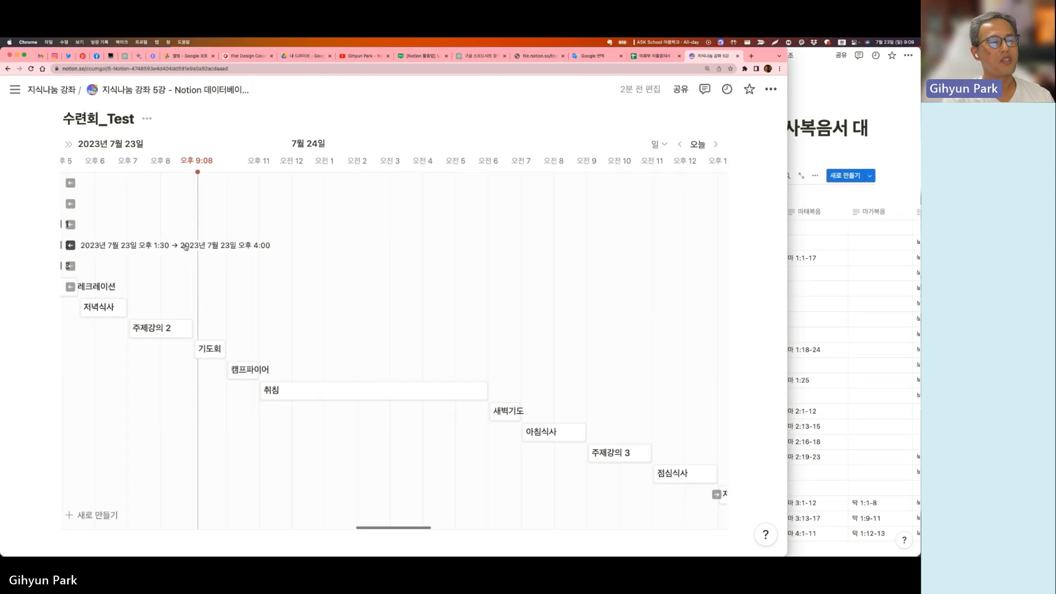
Show the 롤업 property on the bars of the 수련회_Test timeline view
scroll(186, 247, left, 3)
scroll(186, 247, left, 3)
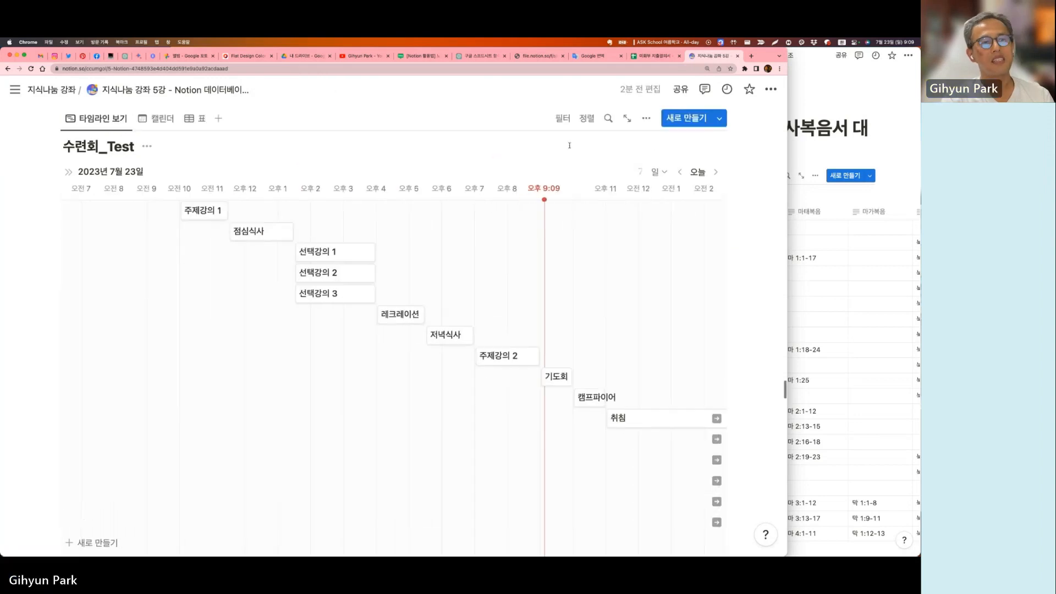
click(645, 118)
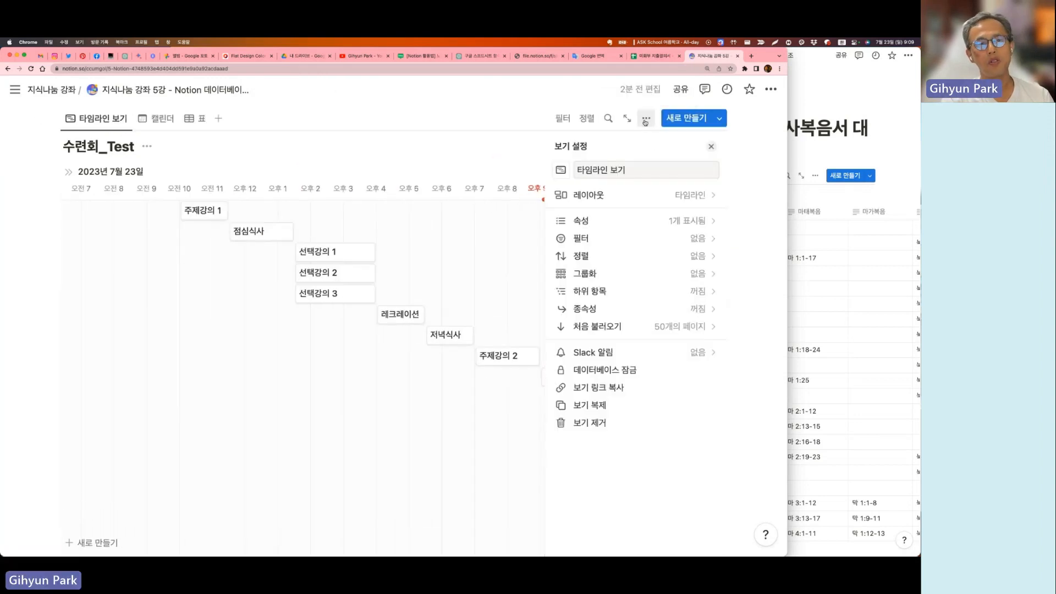
click(691, 222)
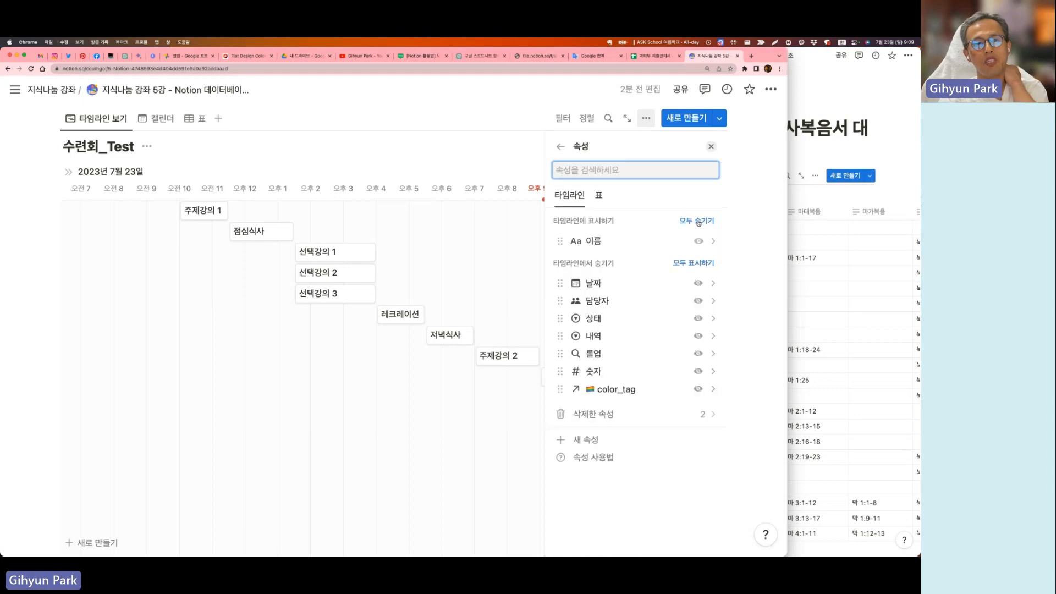
click(698, 353)
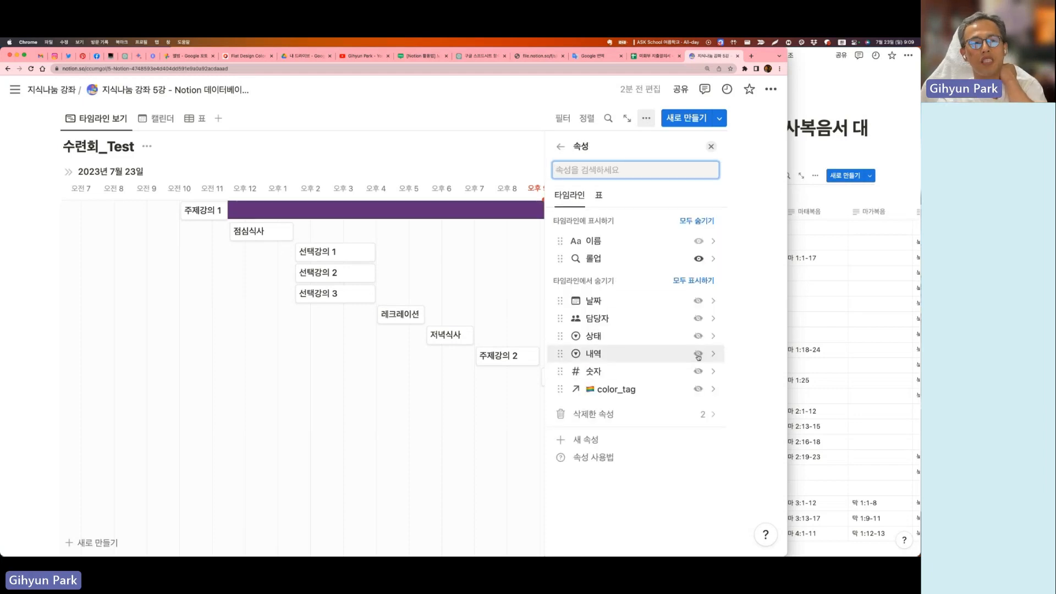
click(275, 344)
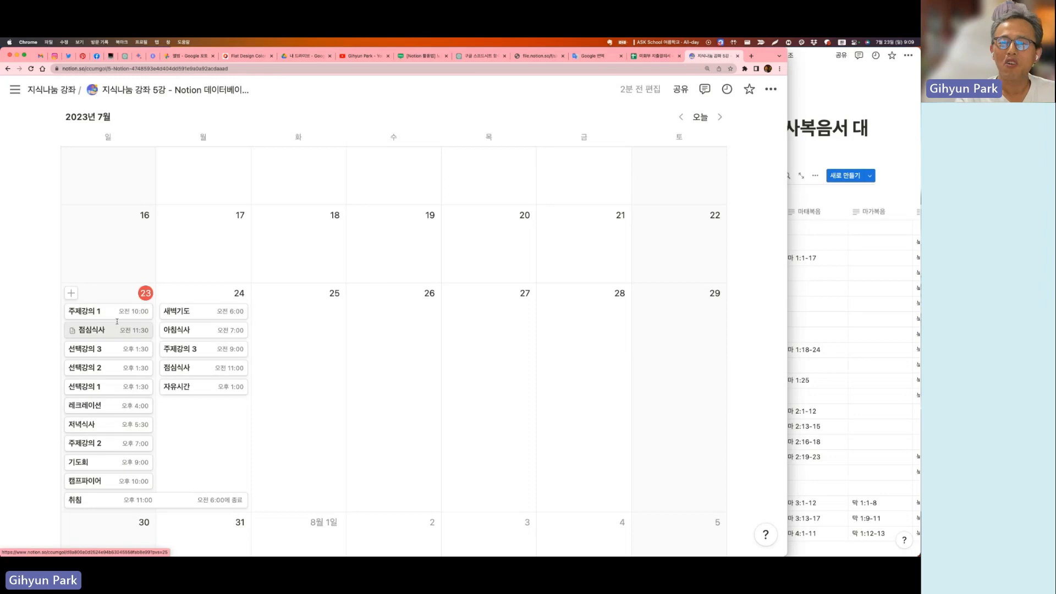
Compare the options of the 주제강의 1 calendar entry with the colour choices for the Relation(관계형) text block
scroll(73, 427, down, 1)
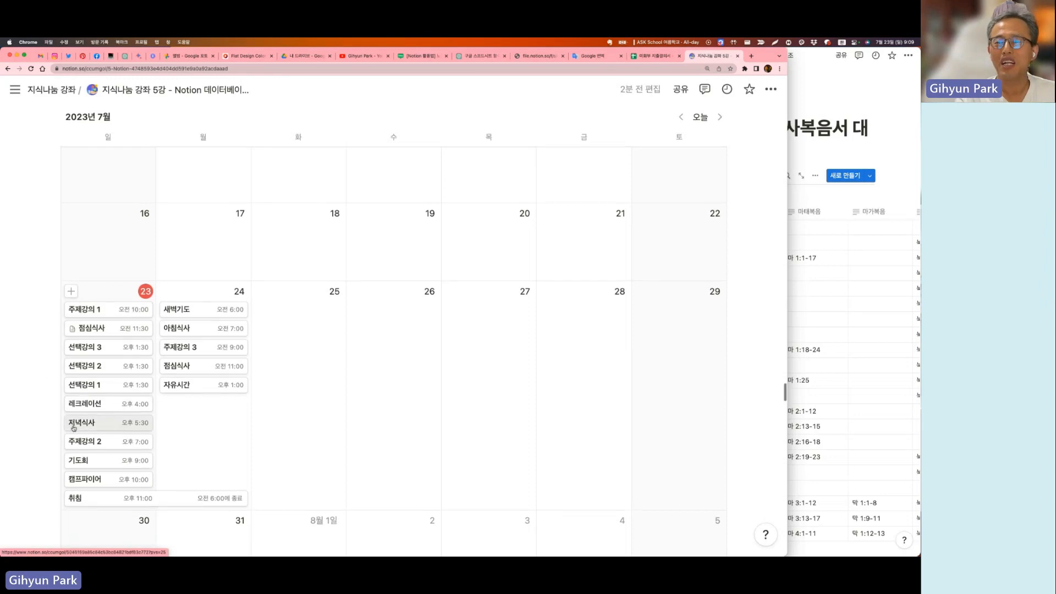
right_click(80, 312)
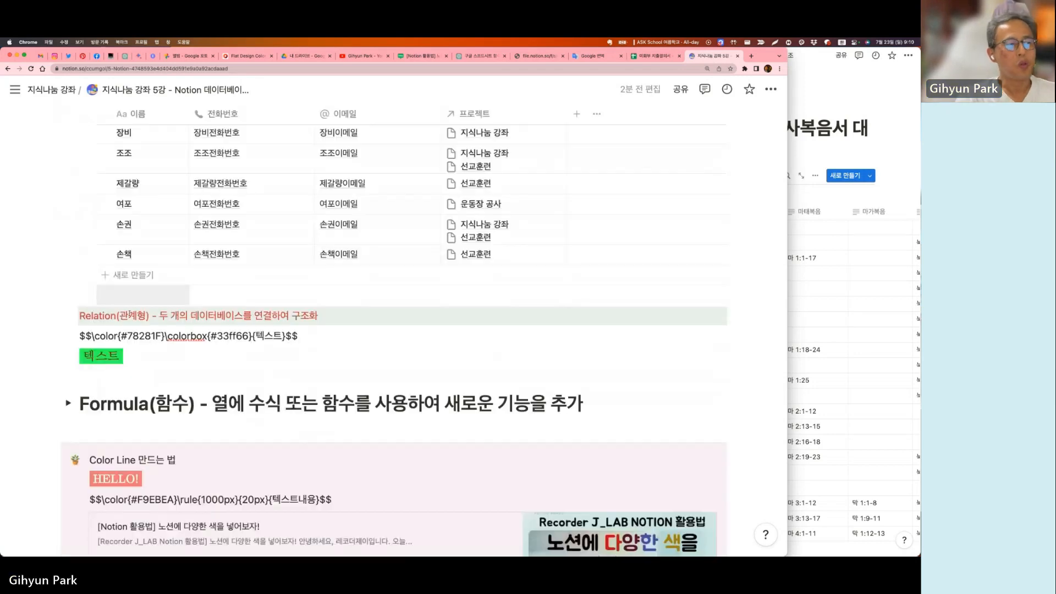
click(71, 315)
mouse_move(165, 400)
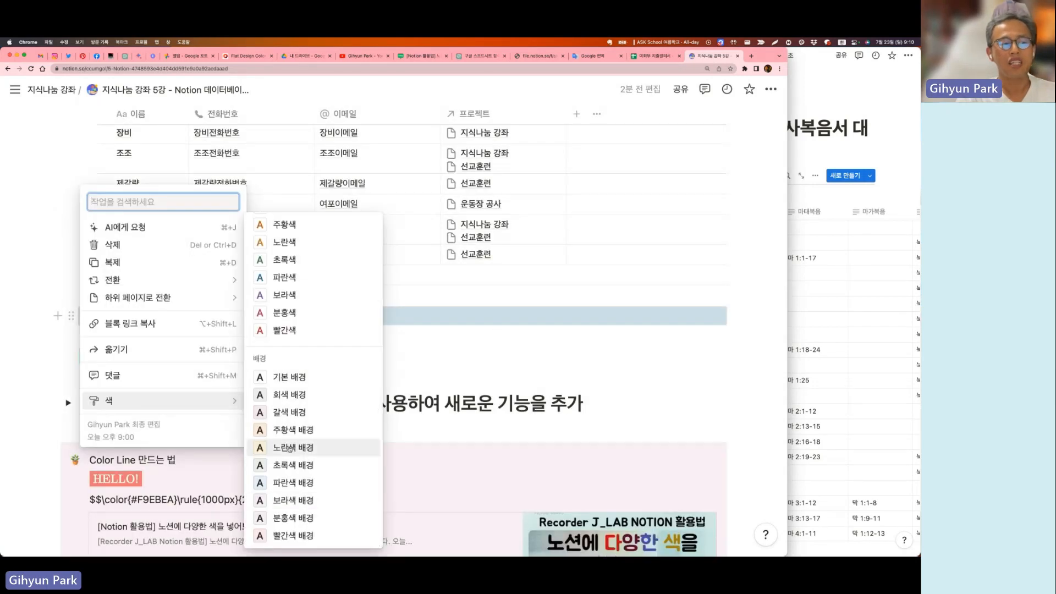
click(64, 465)
Switch the 수련회_Test database from the calendar back to its timeline view
scroll(64, 465, down, 20)
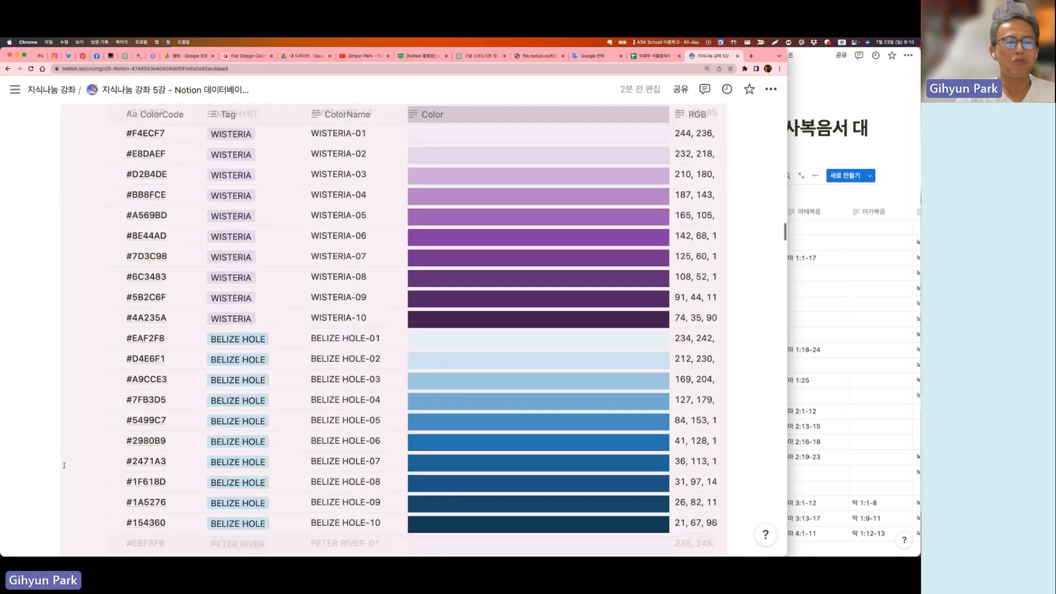
scroll(63, 465, down, 20)
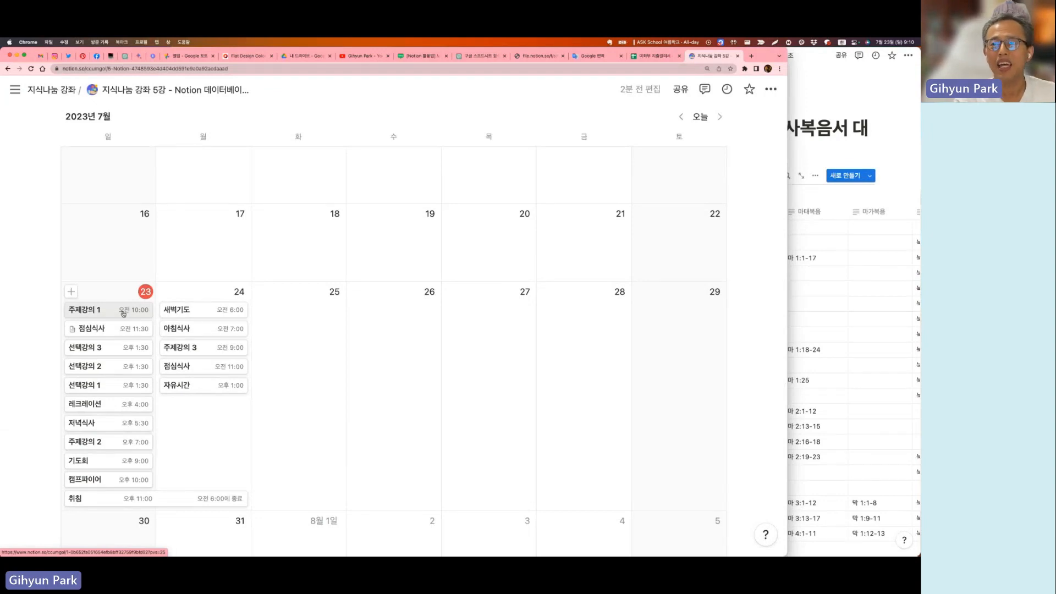
scroll(123, 313, up, 15)
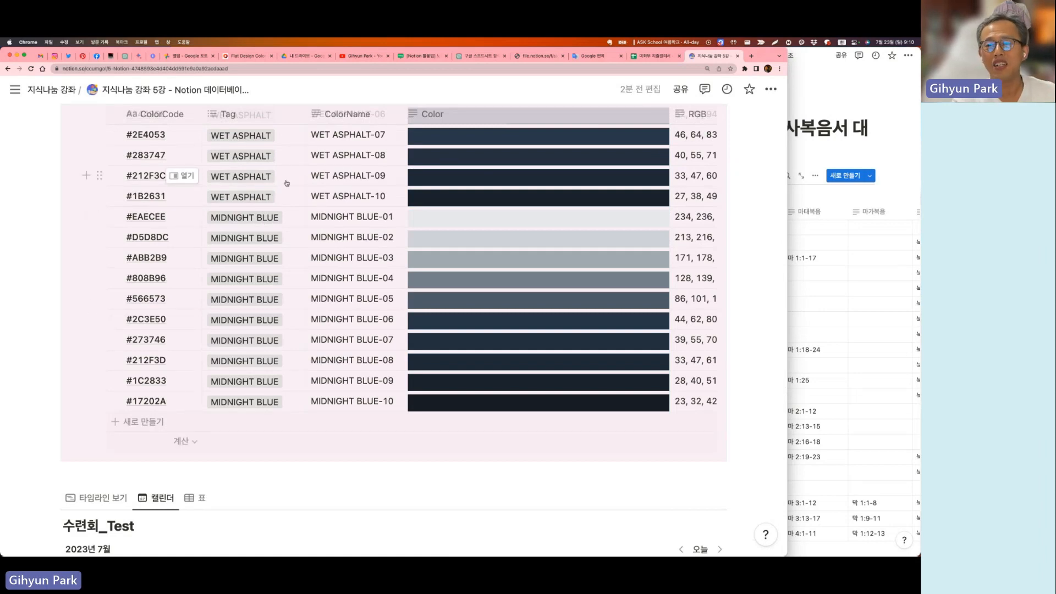
scroll(392, 297, down, 12)
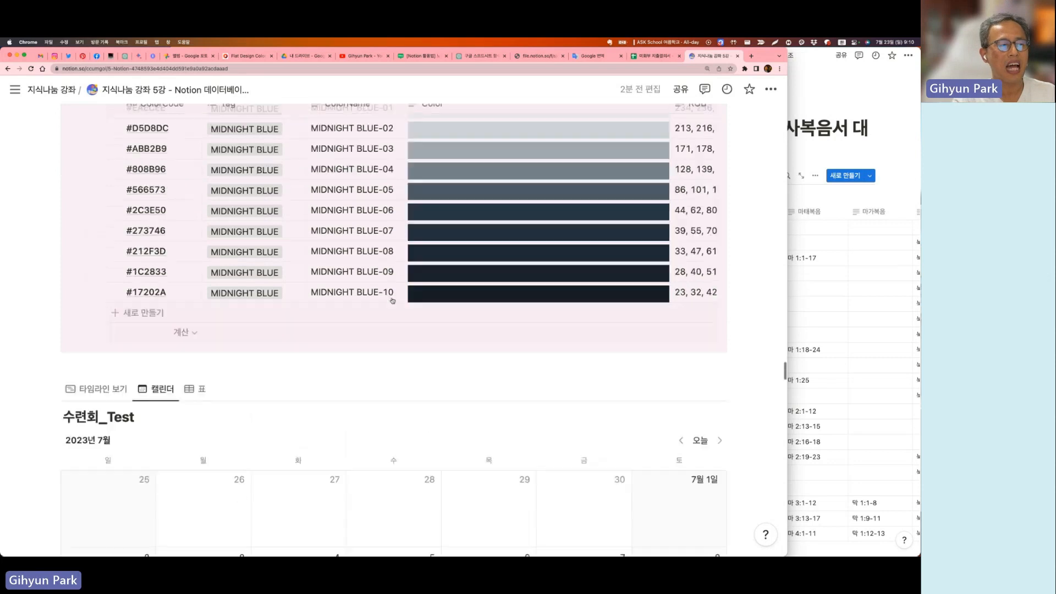
click(105, 168)
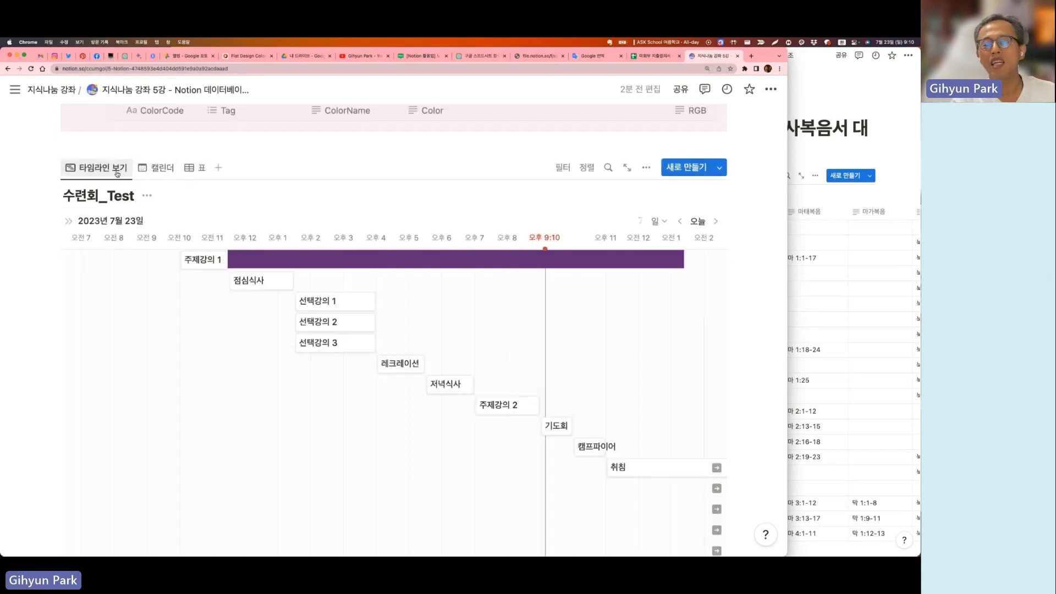
Open the #6C3483 colour page from 주제강의 1 and shorten the rule width in its Color equation to 100px
click(302, 259)
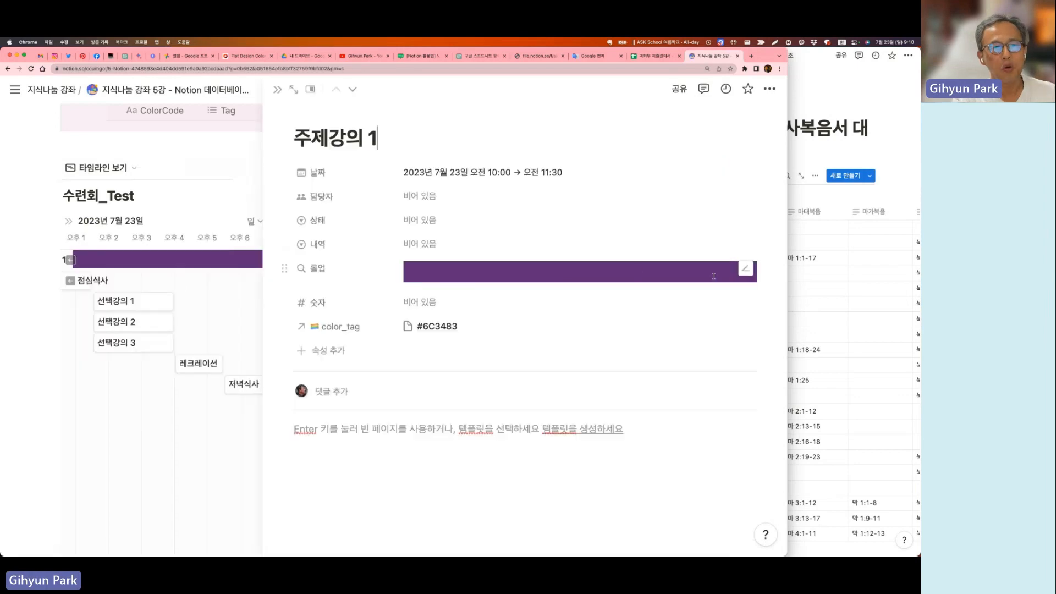
click(745, 268)
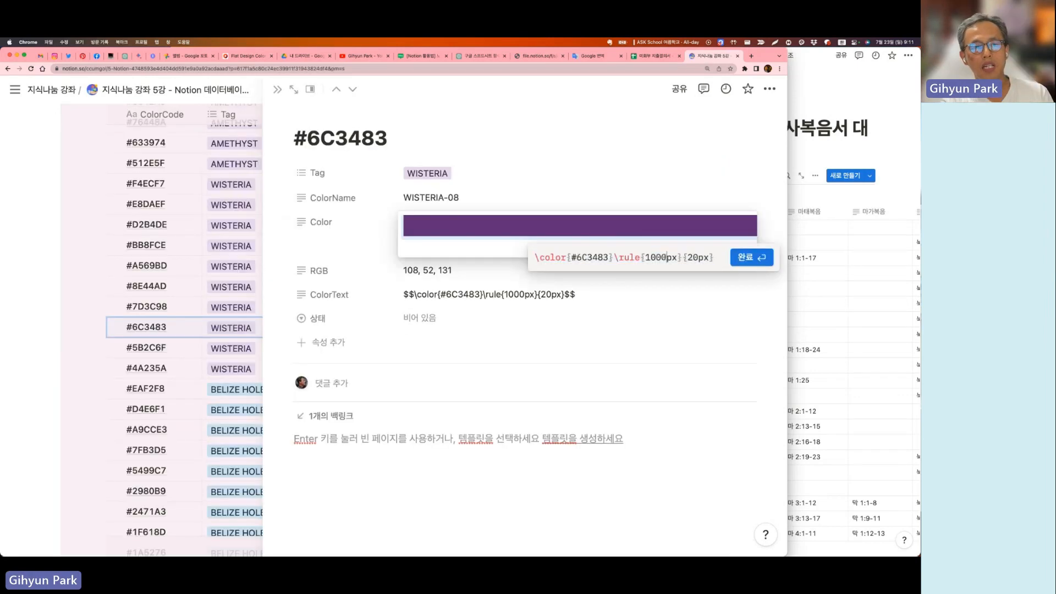
key(BackSpace)
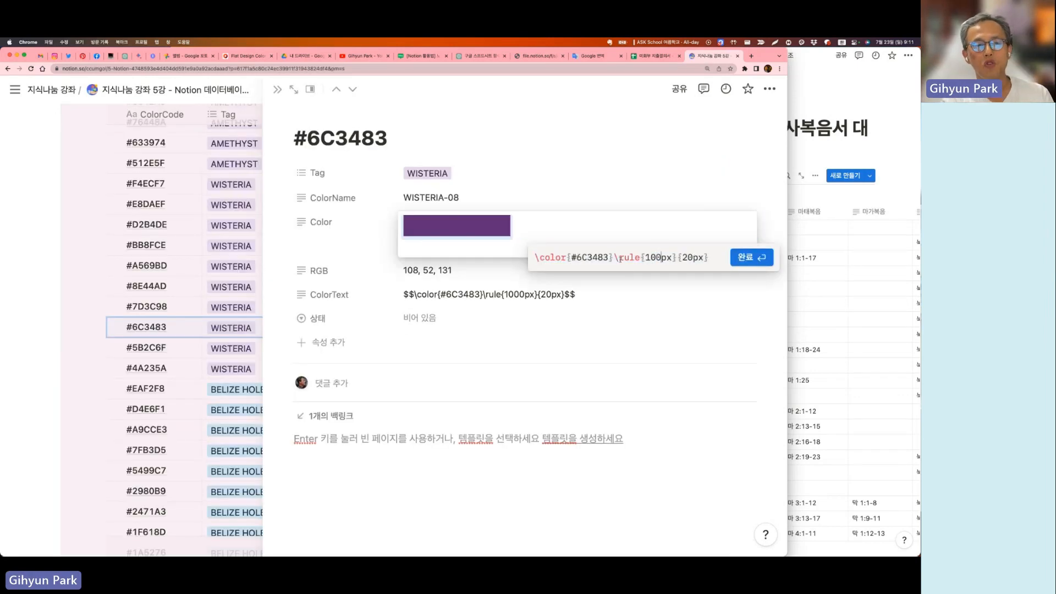
drag(616, 258, 710, 257)
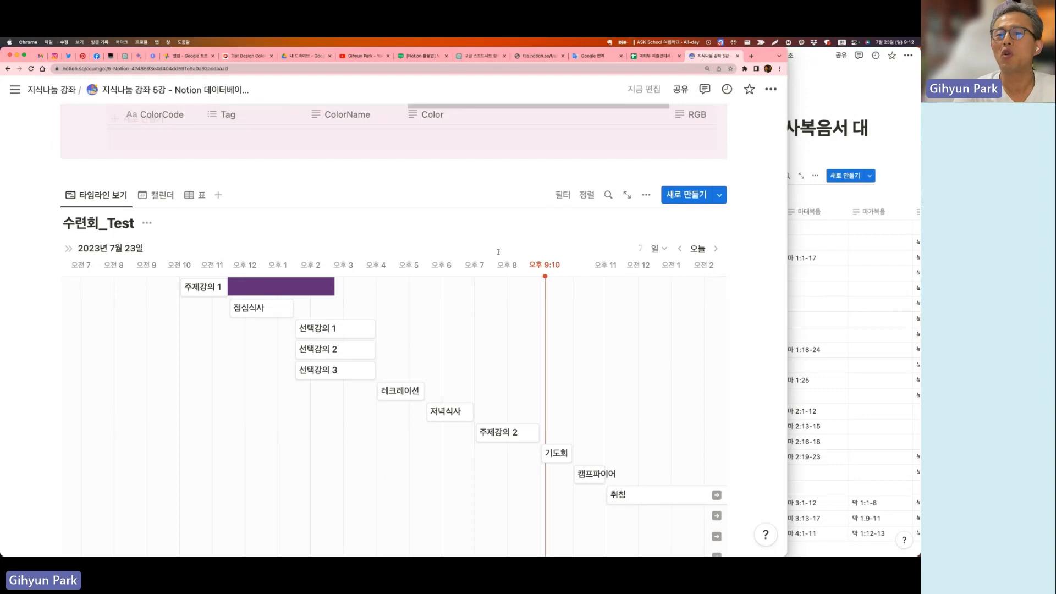
Review the colour bar on the 수련회_Test timeline, the Color Chart table and the 팀원 table
scroll(493, 332, down, 5)
scroll(493, 333, right, 2)
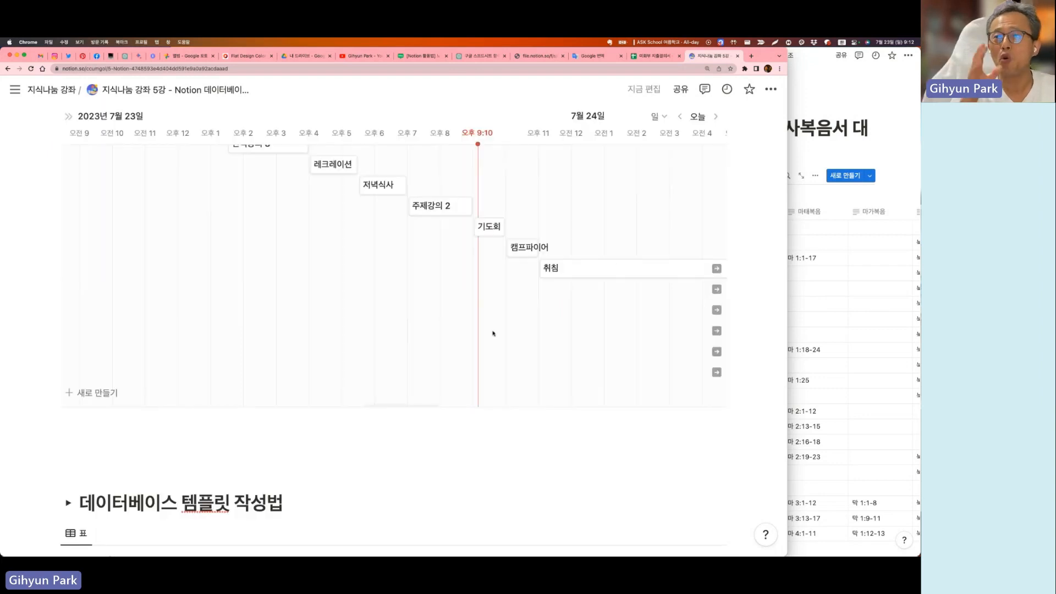
scroll(493, 333, up, 4)
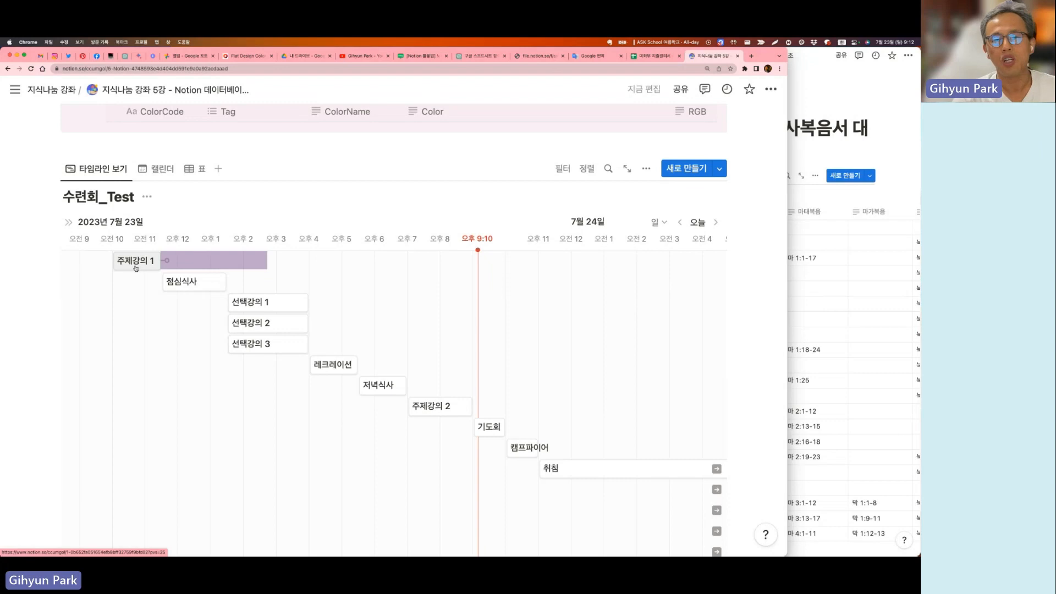
scroll(136, 268, up, 10)
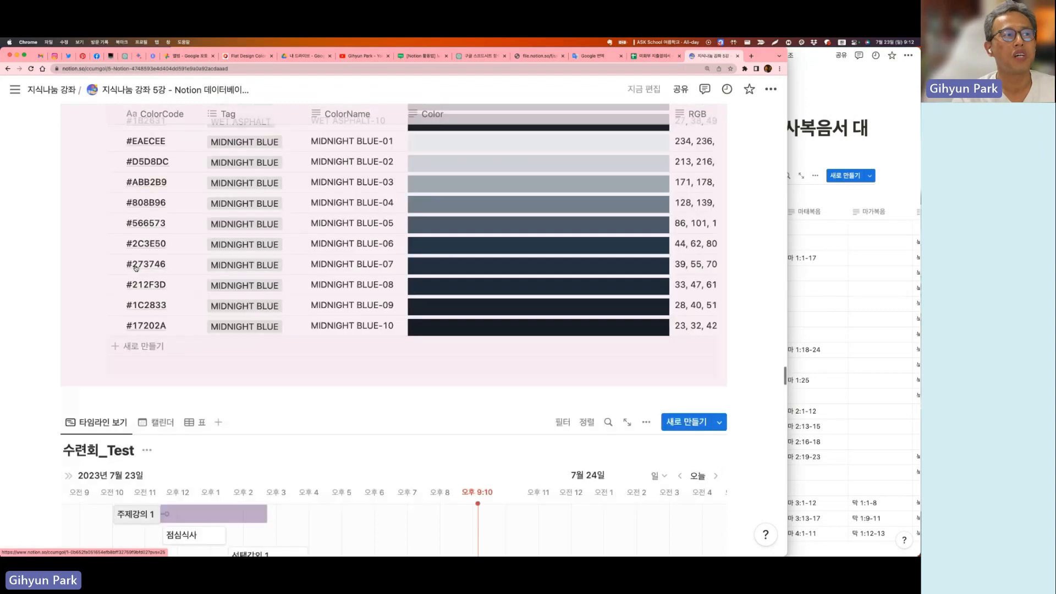
scroll(401, 340, down, 15)
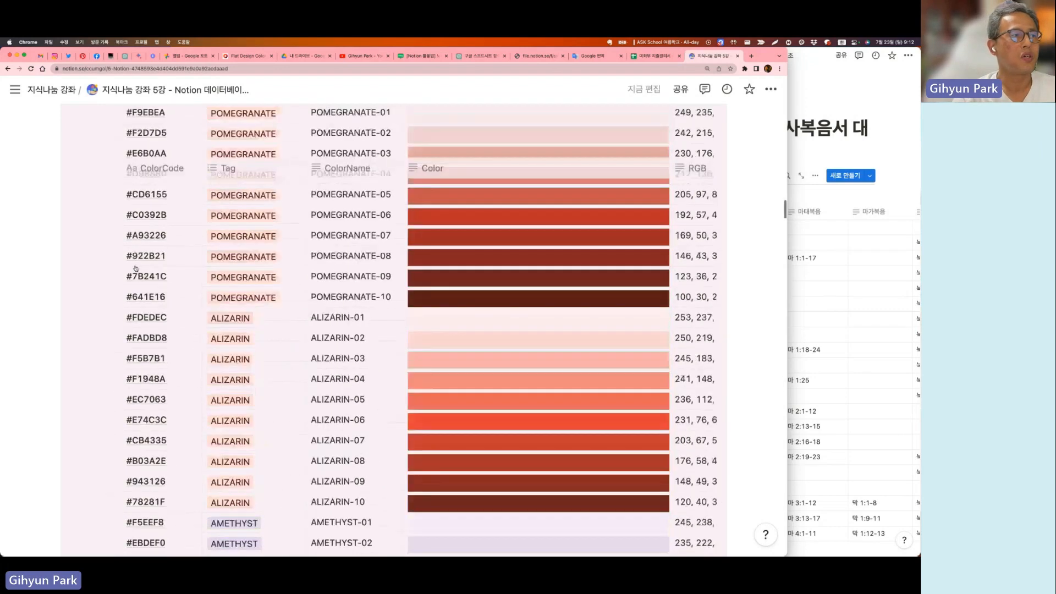
scroll(401, 340, down, 3)
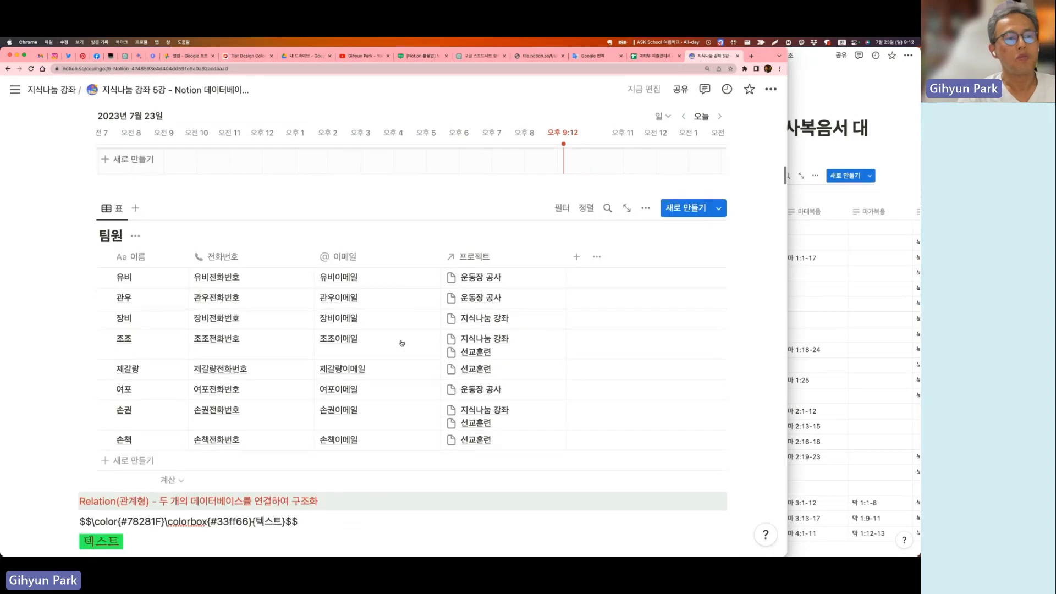
scroll(401, 343, up, 6)
scroll(572, 379, down, 9)
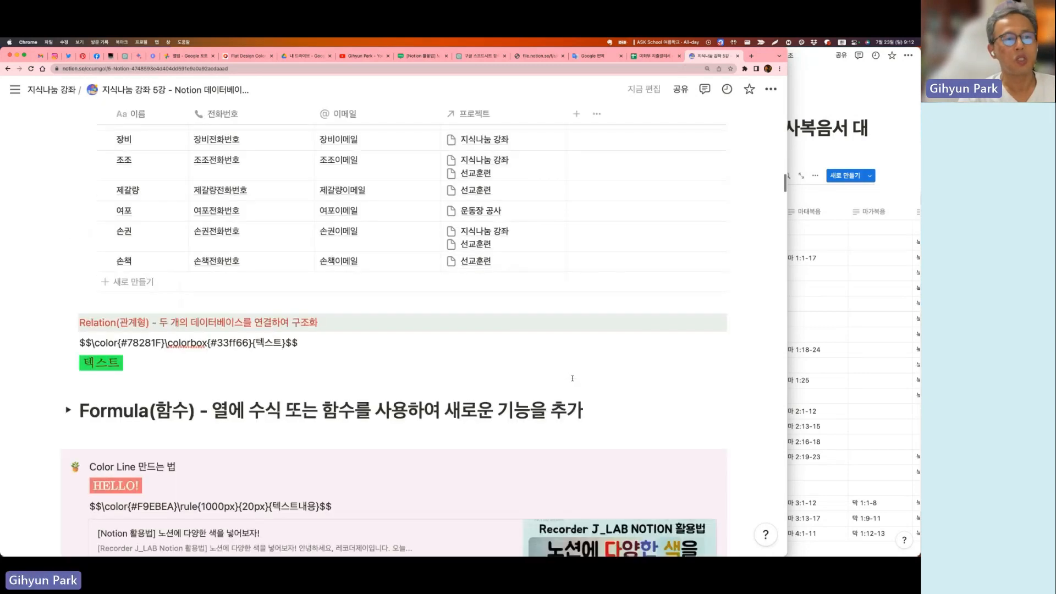
scroll(571, 378, down, 20)
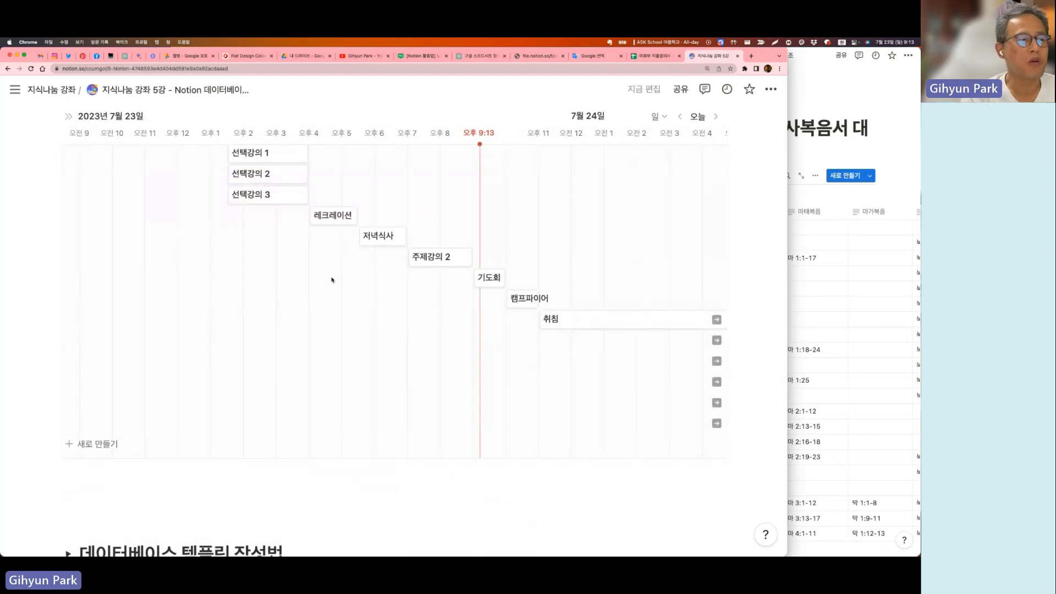
Create a Journal entry from the default template under 데이터베이스 템플릿 작성법 and enter "아! 쉬고 싶다!" as its 오늘의 한마디
scroll(290, 329, down, 8)
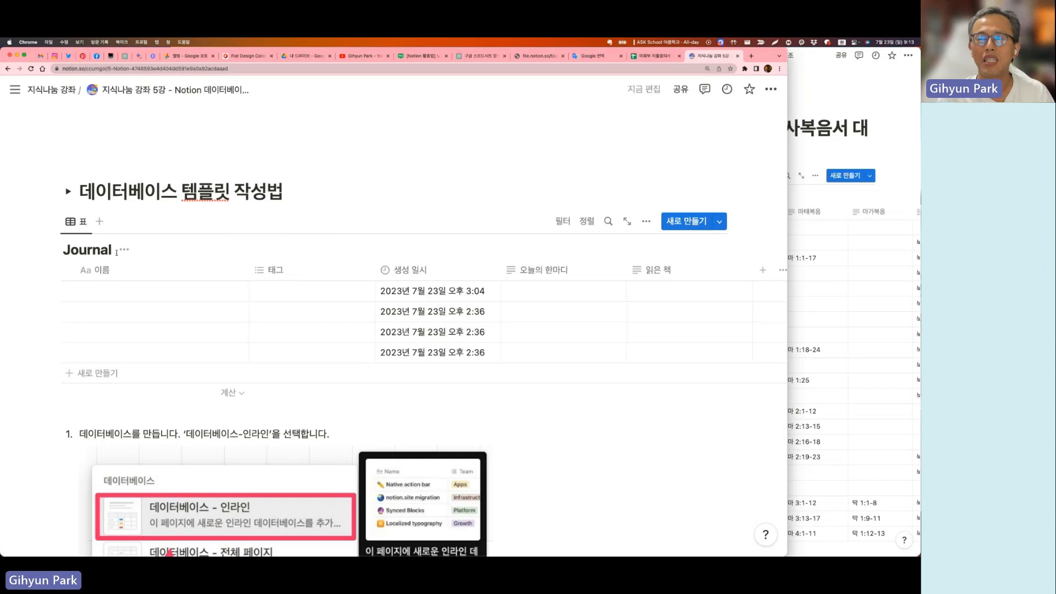
click(686, 221)
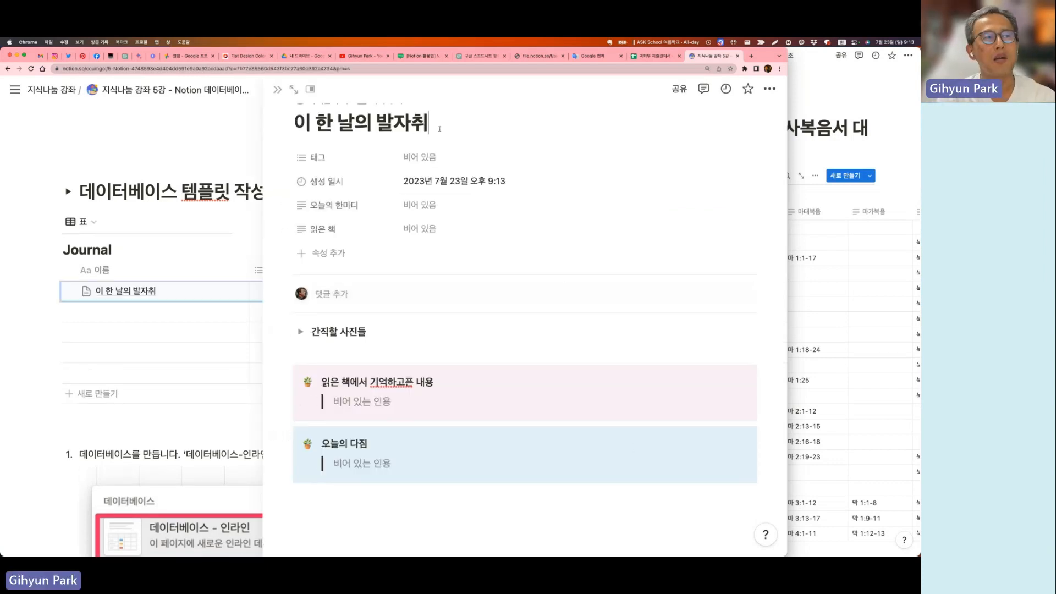
scroll(330, 126, up, 1)
drag(298, 122, 297, 124)
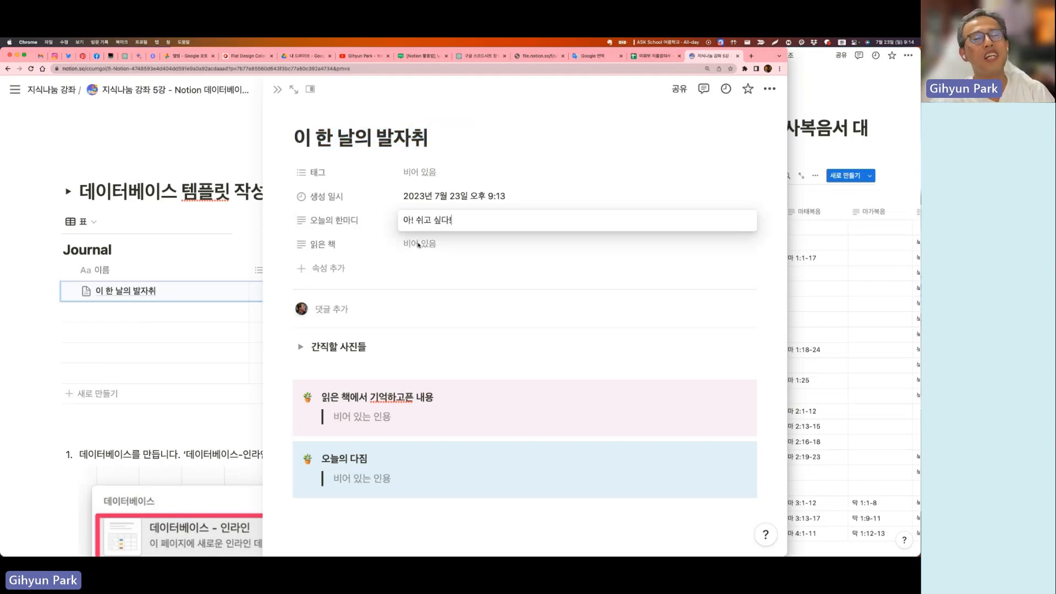
Set the new Journal entry's 읽은 책 property to 성경
click(426, 246)
click(428, 246)
text(성경)
key(Return)
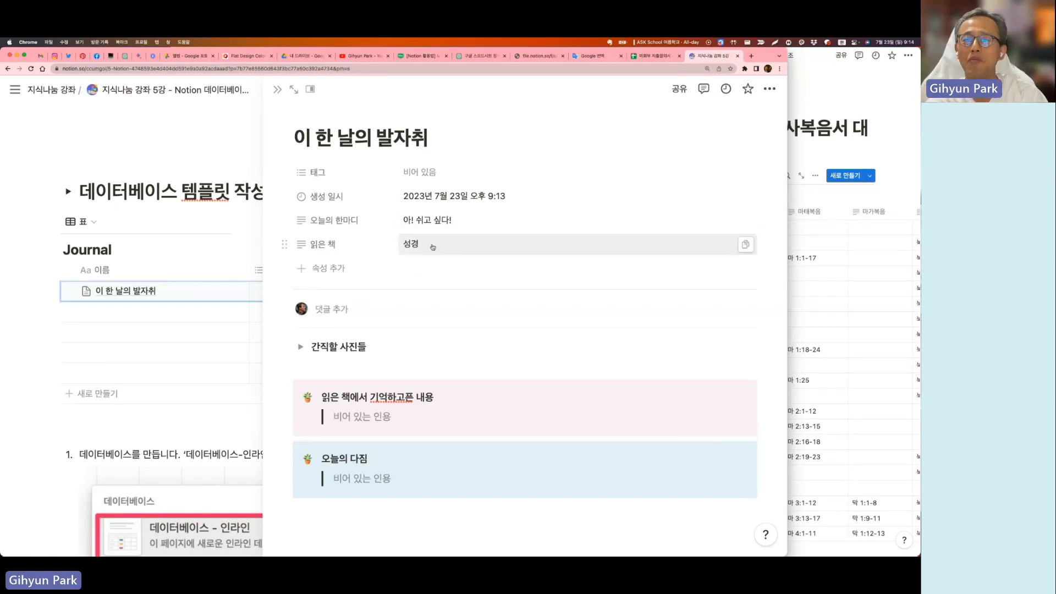
Expand the 간직할 사진들 toggle in the 이 한 날의 발자취 entry
scroll(391, 347, down, 1)
click(392, 348)
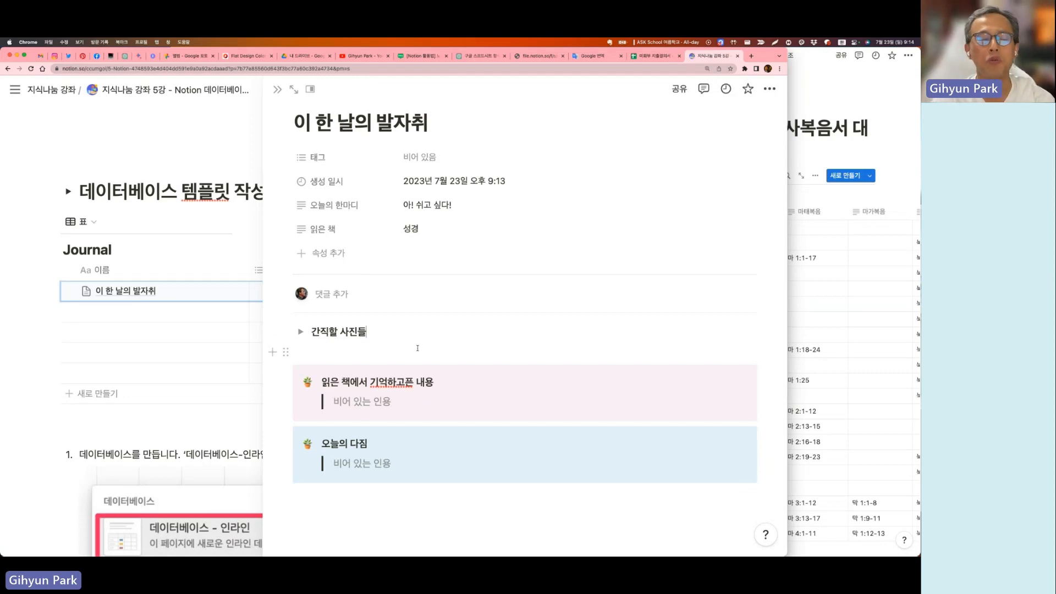
click(300, 332)
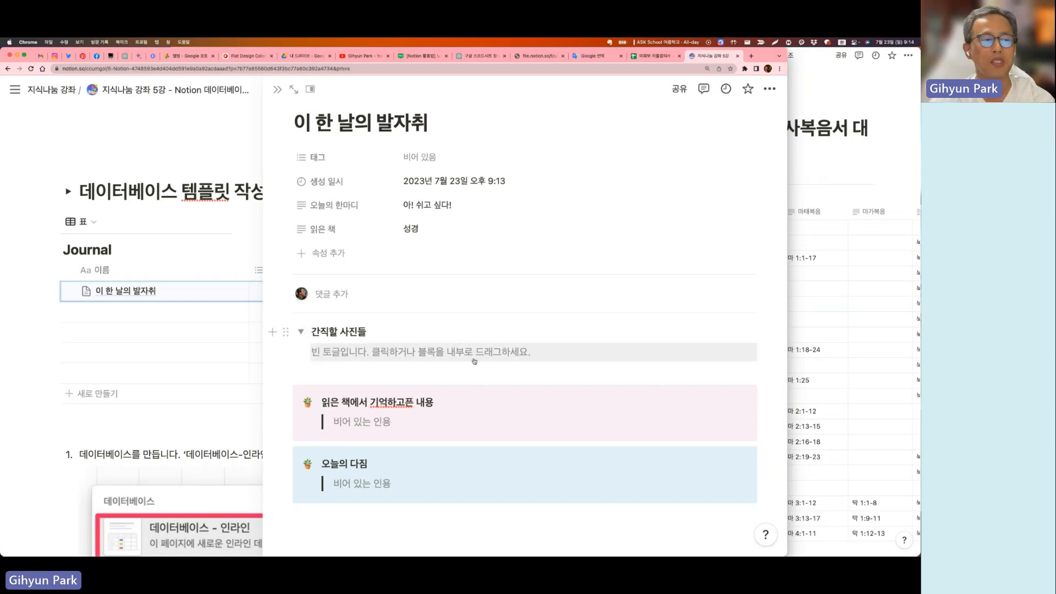
scroll(474, 351, down, 1)
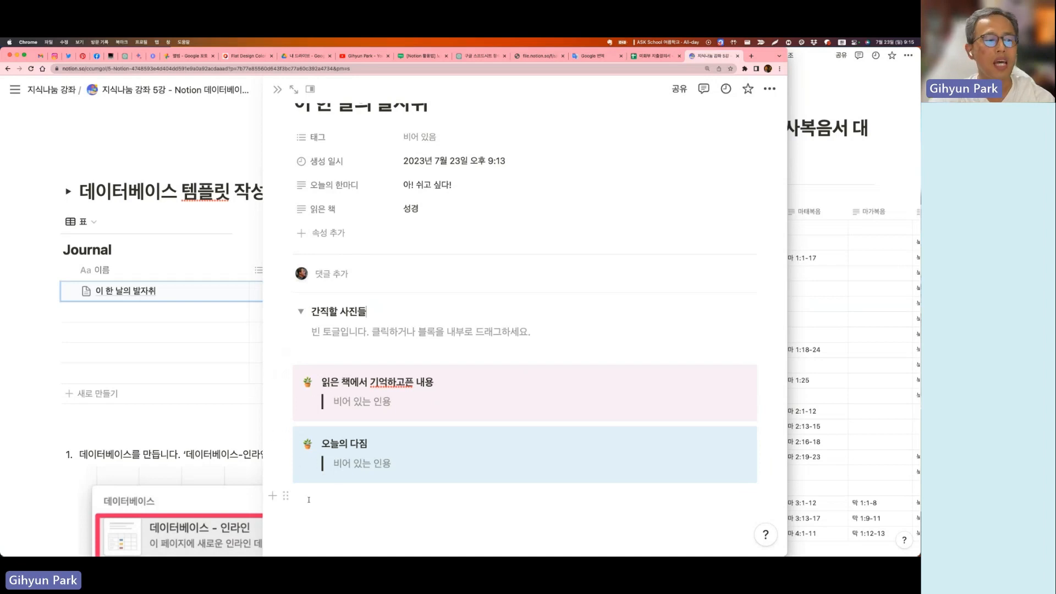
Add a callout block reading 메모 below the 오늘의 다짐 callout
click(337, 500)
text(/콜)
key(Return)
scroll(422, 479, down, 1)
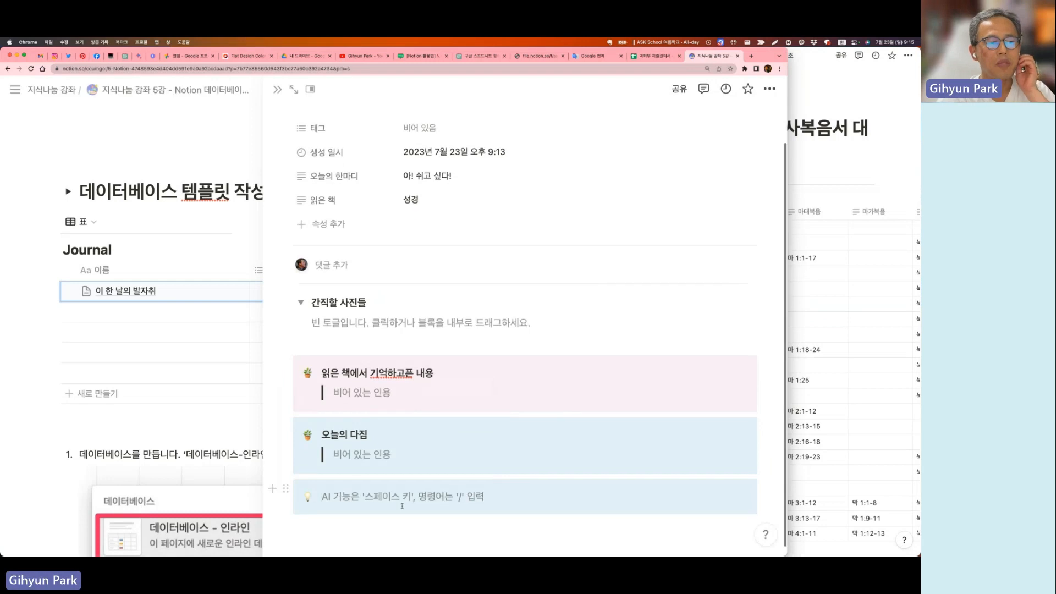
text(메모)
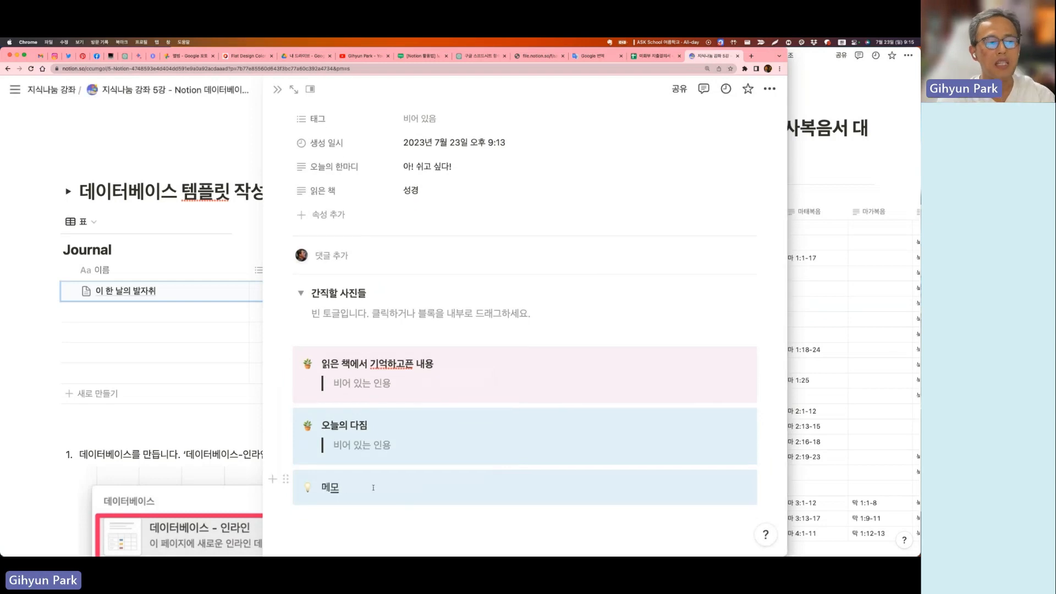
key(Return)
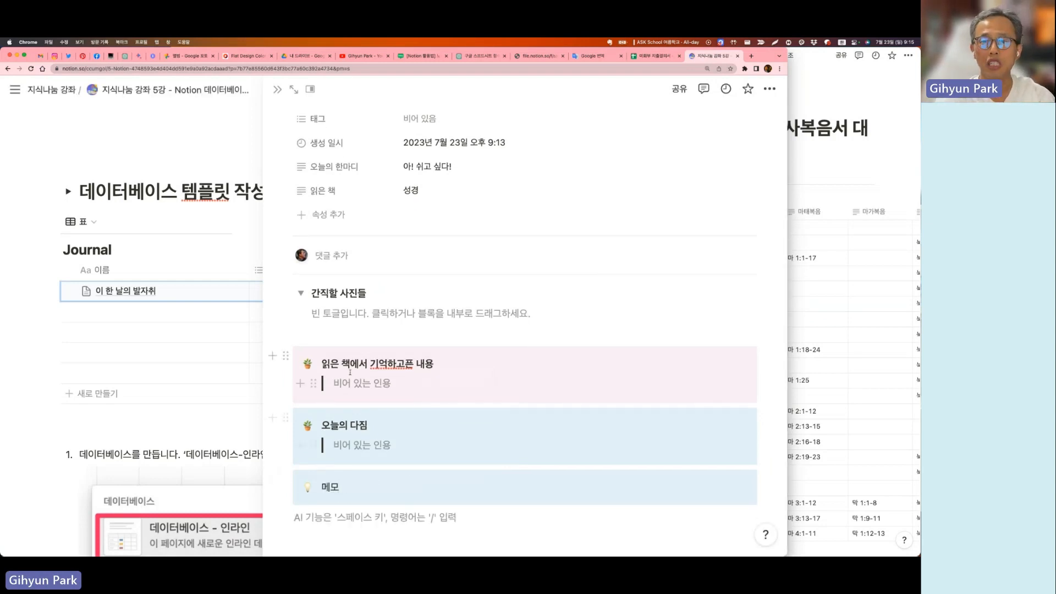
Create an empty quote block below the 메모 callout and move it inside the callout under its text
scroll(381, 376, down, 1)
click(359, 467)
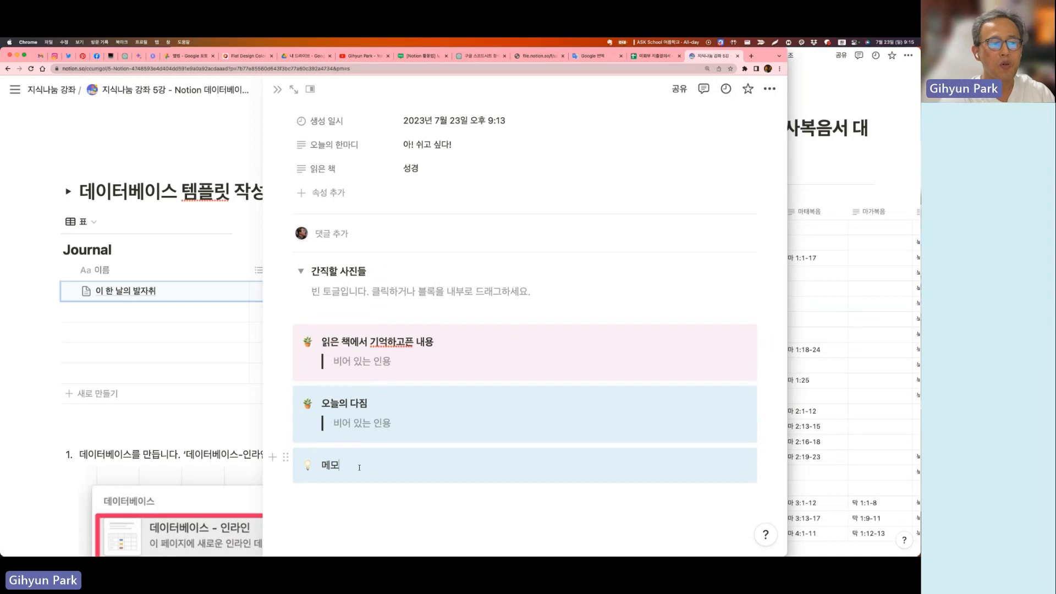
key(Return)
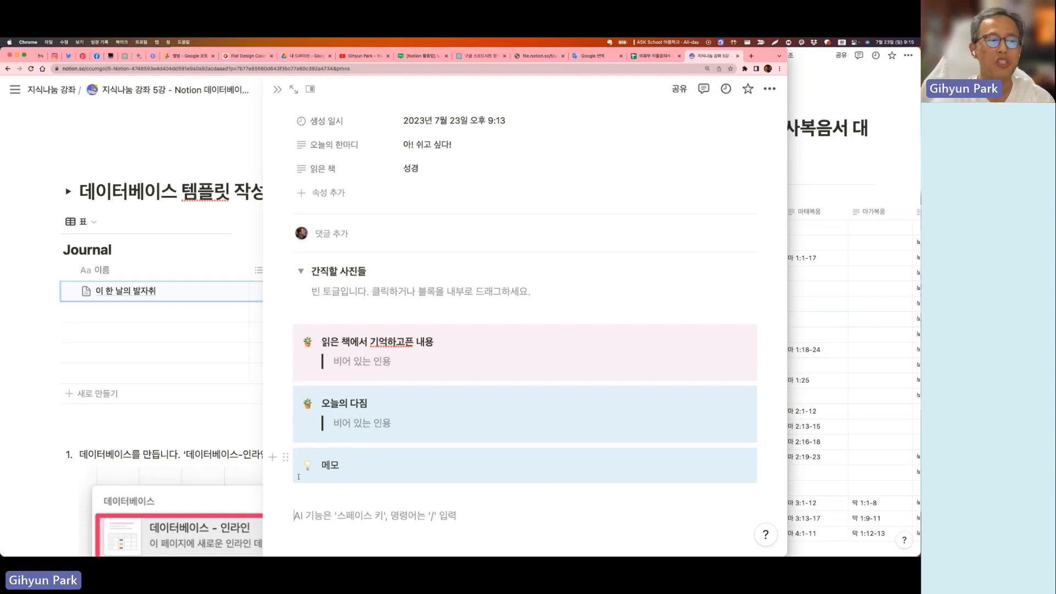
click(299, 495)
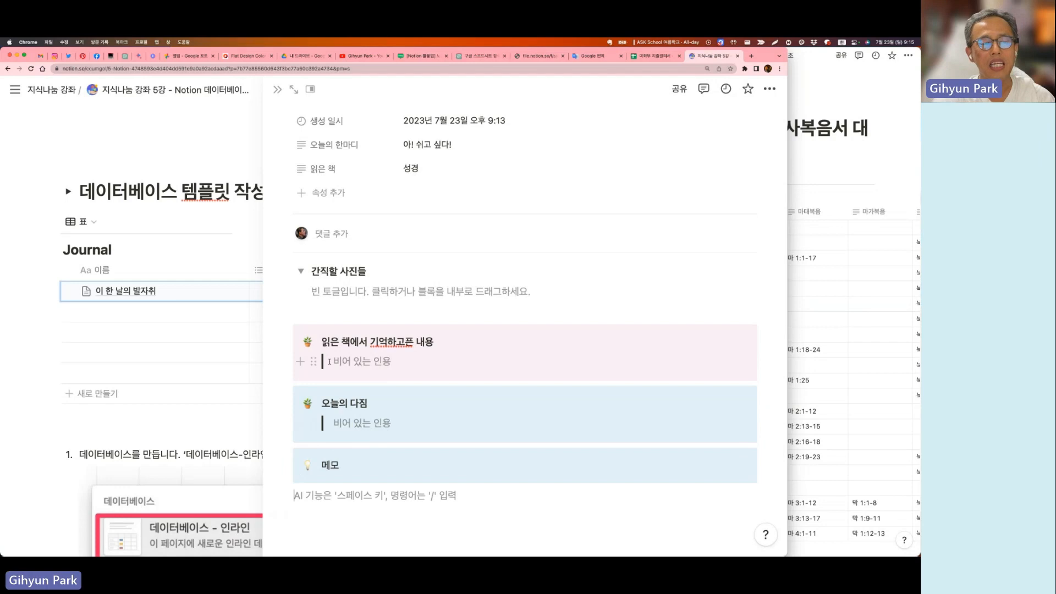
text(")
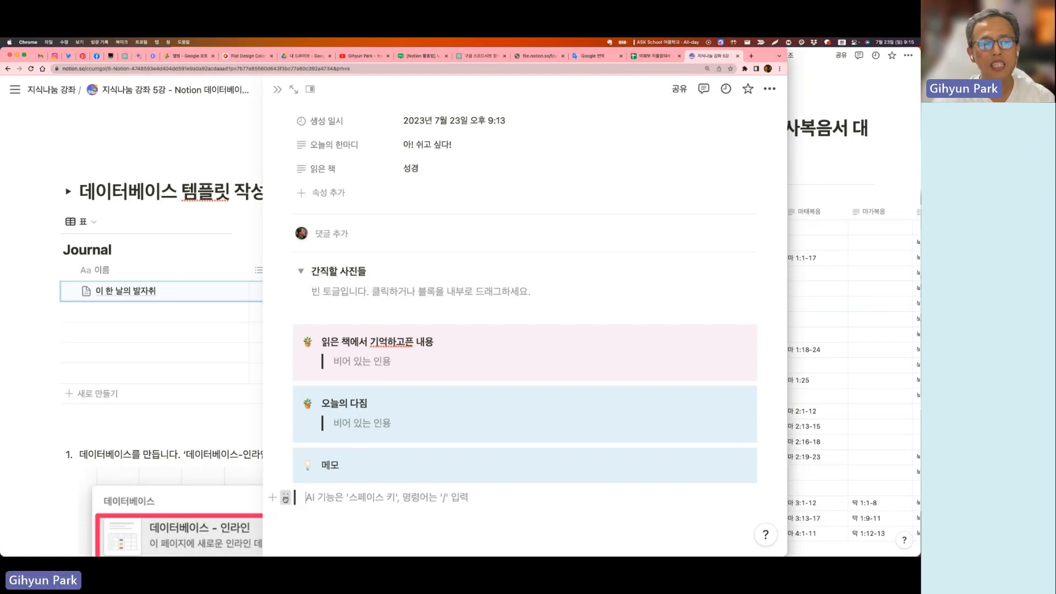
drag(286, 496, 320, 472)
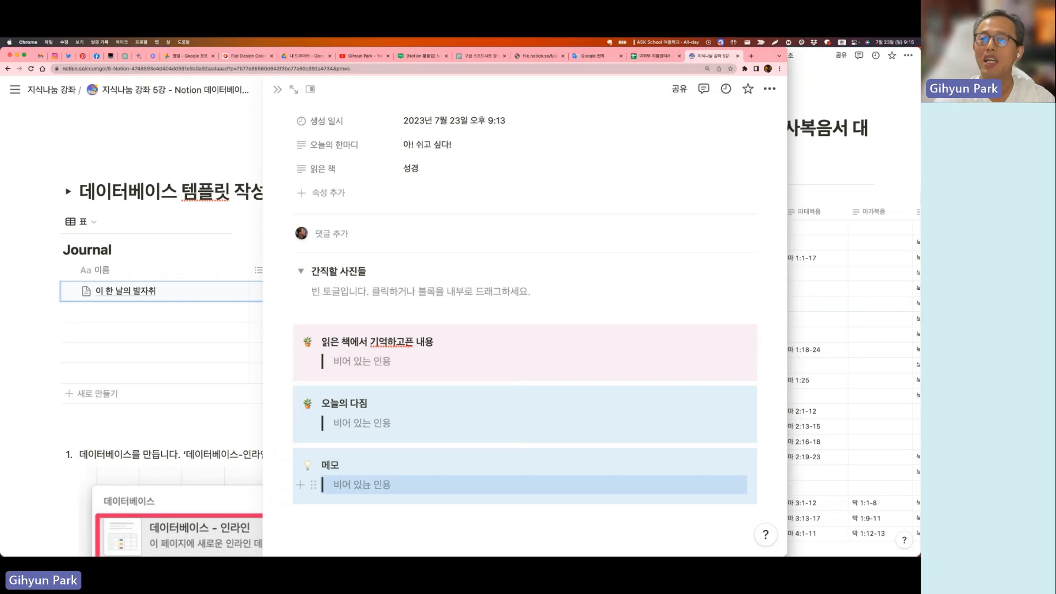
Enter "이 코드에서 view-id와 collection-id는 해당 페이지의 ID로 대체해야 합니다. 또한, background 옵션을 사용하여 배경색을 설정할 수 있습니다." in the 메모 callout's quote
click(419, 490)
text(이 코드에서 view-id와 collection-id는 해당 페이지의 ID로 대체해야 합니다. 또한, background 옵션을 사용하여 배경색을 설정할 수 있습니다.)
scroll(517, 489, down, 1)
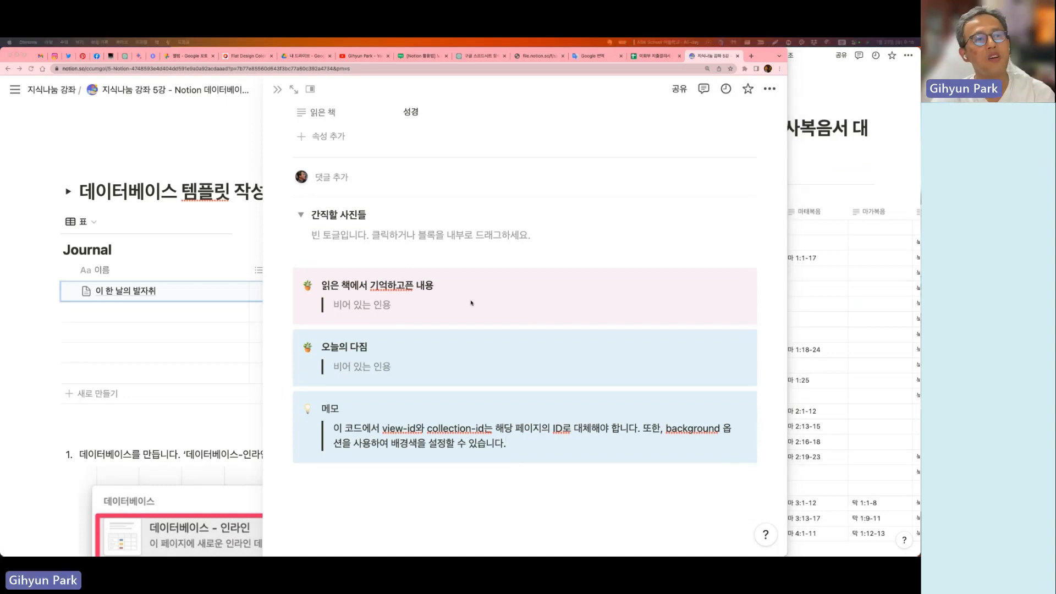
Review the properties, toggle and callouts of the 이 한 날의 발자취 entry, and close it
scroll(471, 302, up, 5)
scroll(471, 302, down, 4)
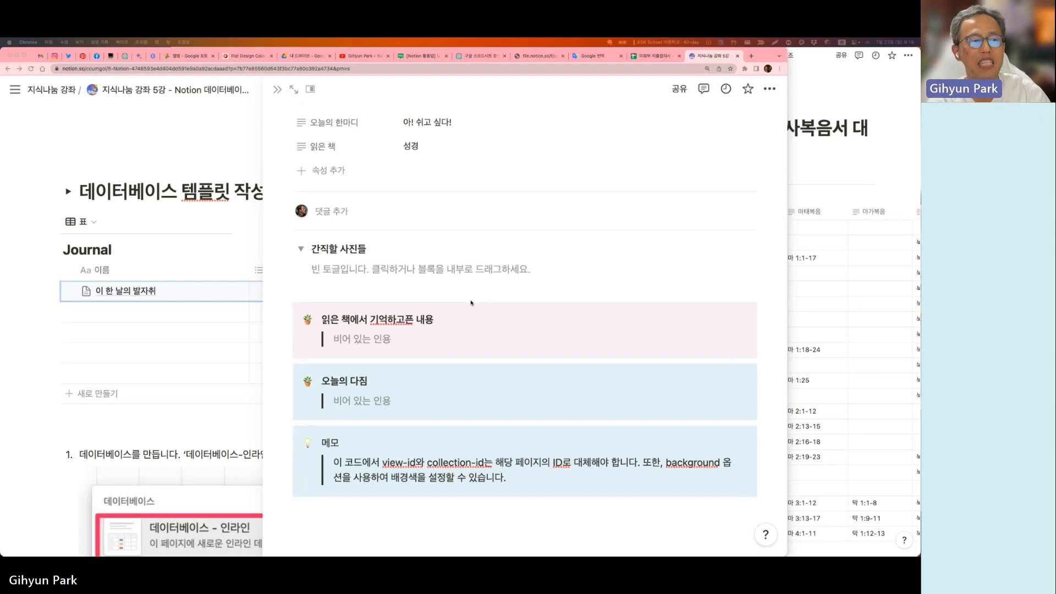
scroll(570, 310, up, 3)
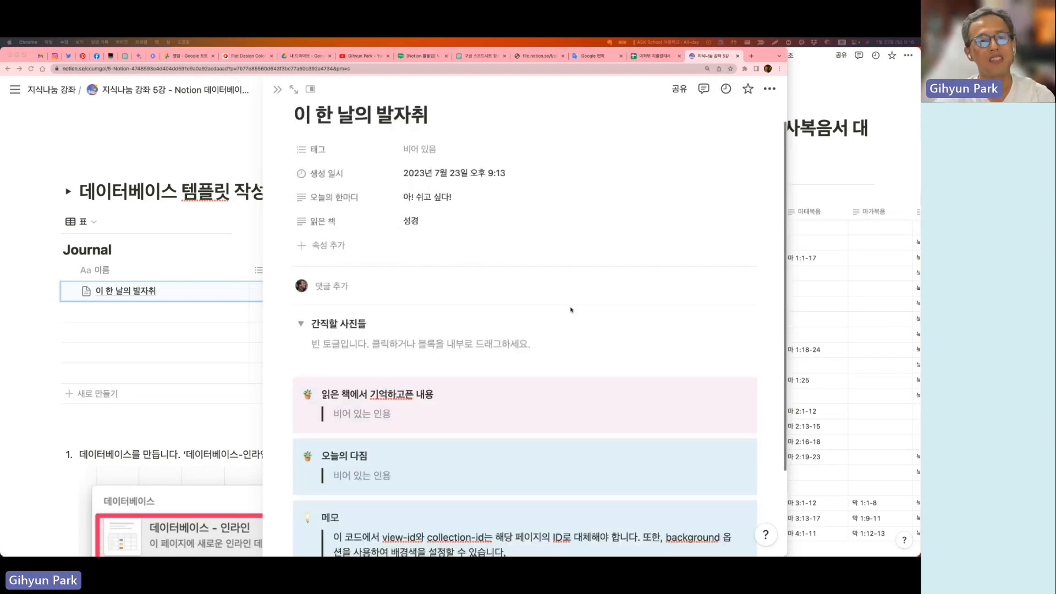
scroll(570, 310, up, 1)
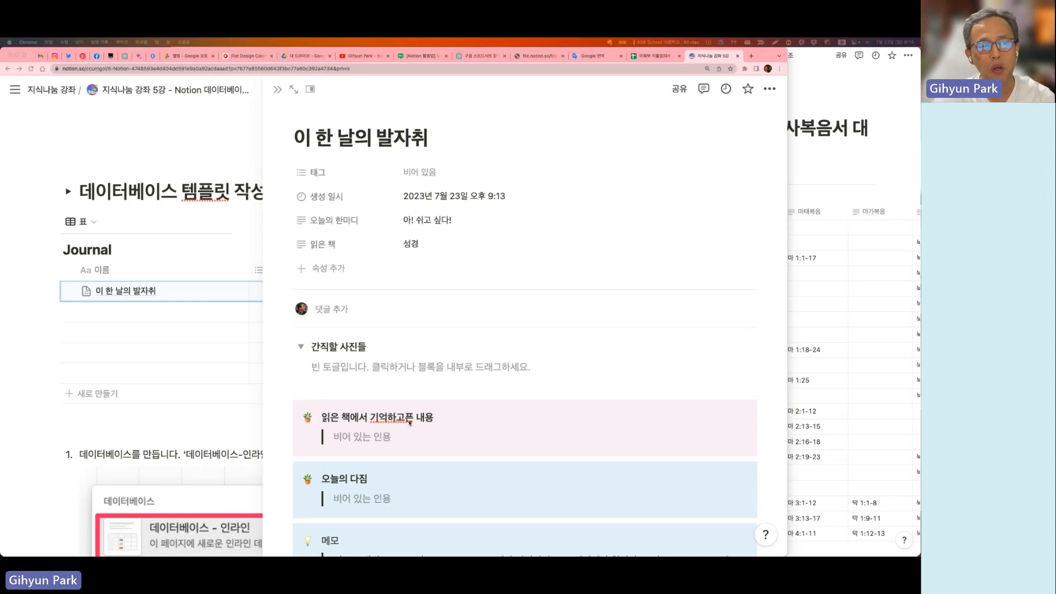
scroll(410, 422, down, 5)
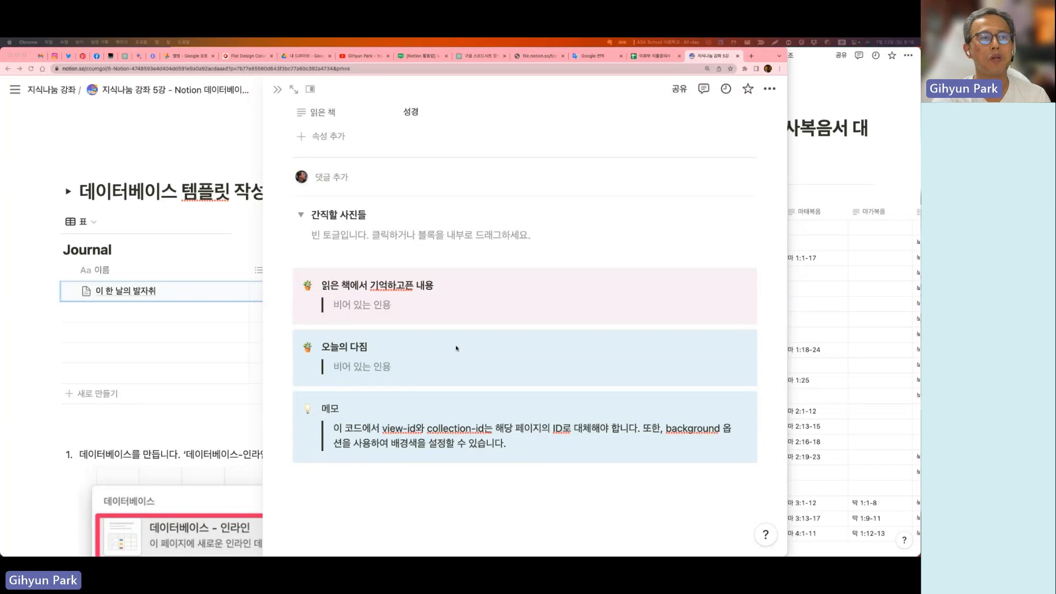
key(Escape)
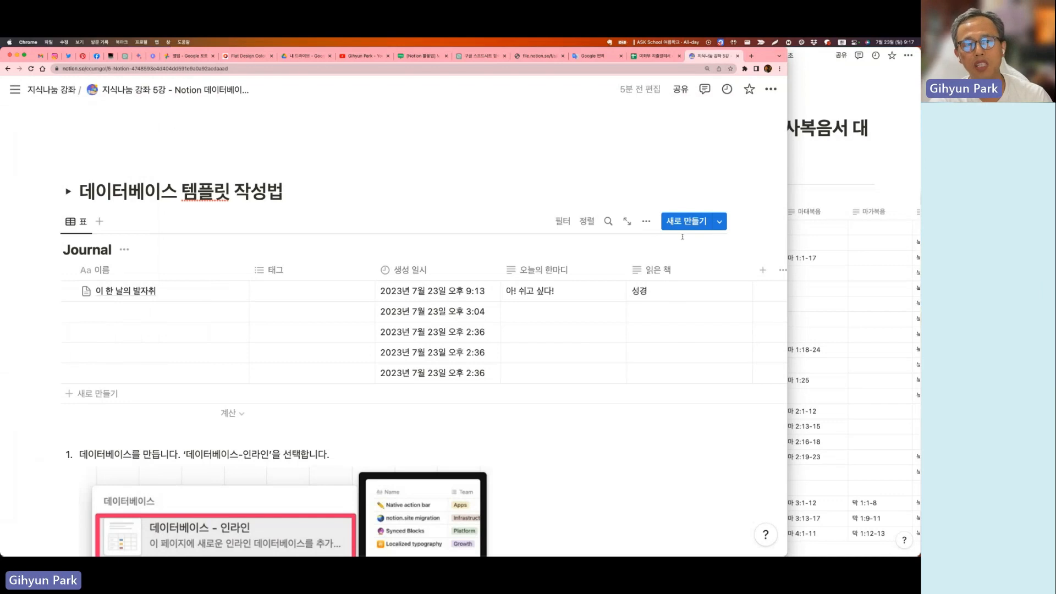
Create a new template for the Journal database
click(720, 223)
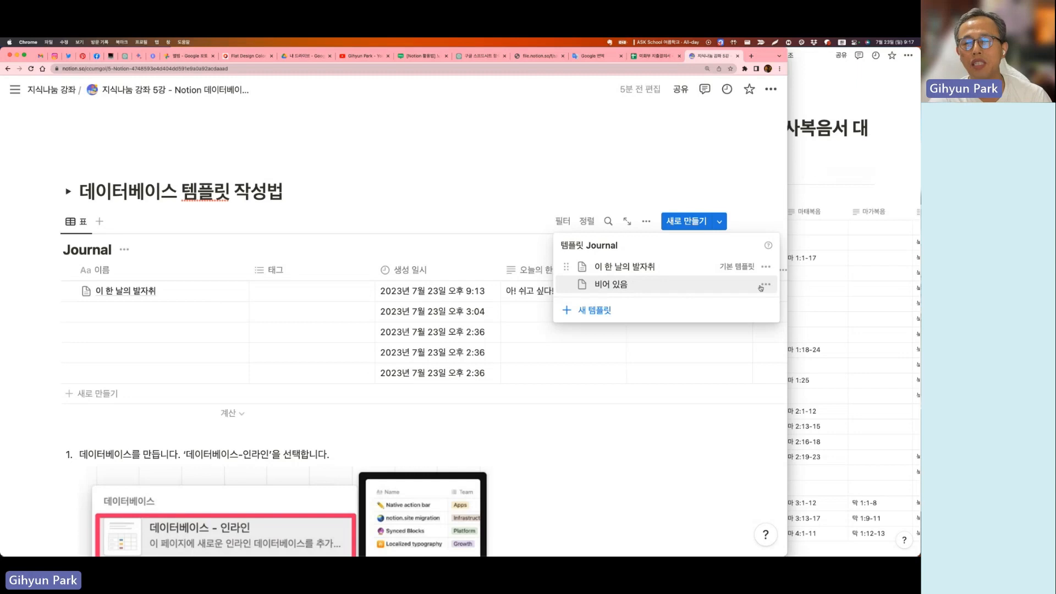
click(595, 311)
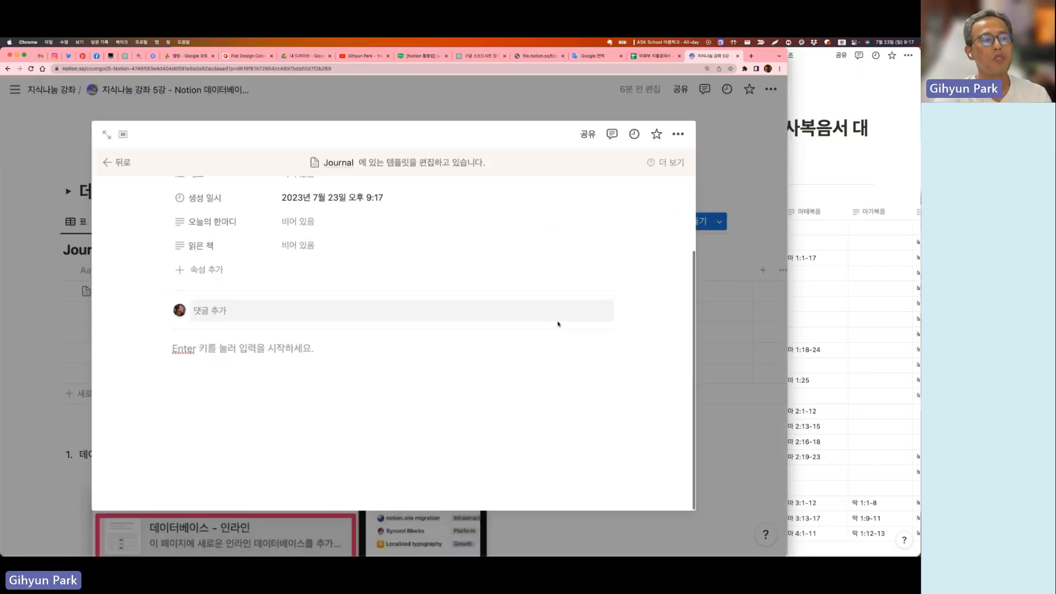
scroll(220, 213, up, 1)
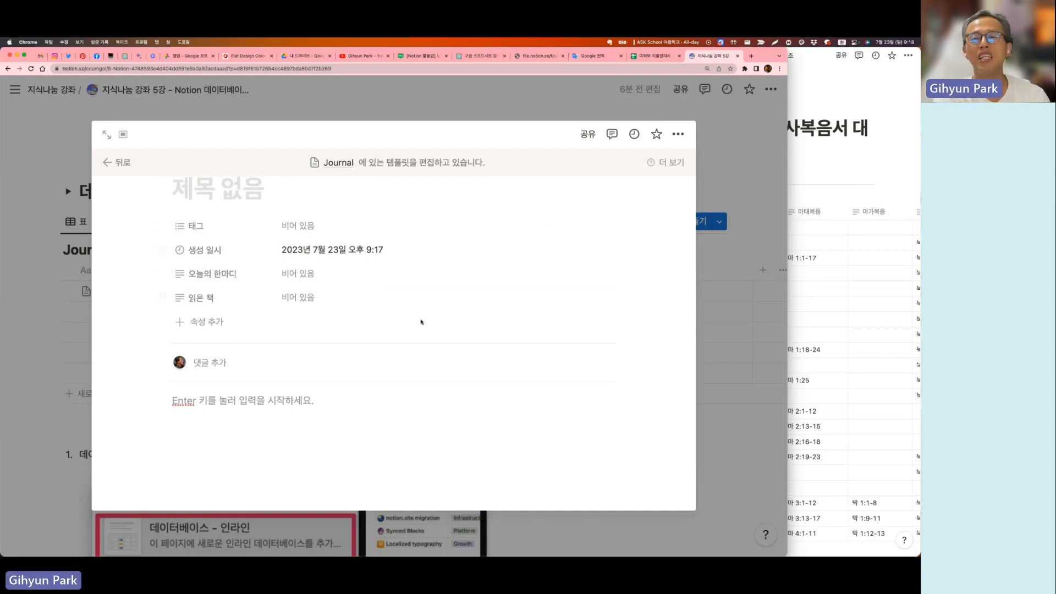
Write three lines in the template body: 내일 해야 할 일, 오늘 사용한 금액 and 오늘 갔던 장소
click(253, 409)
text(내일 해야할)
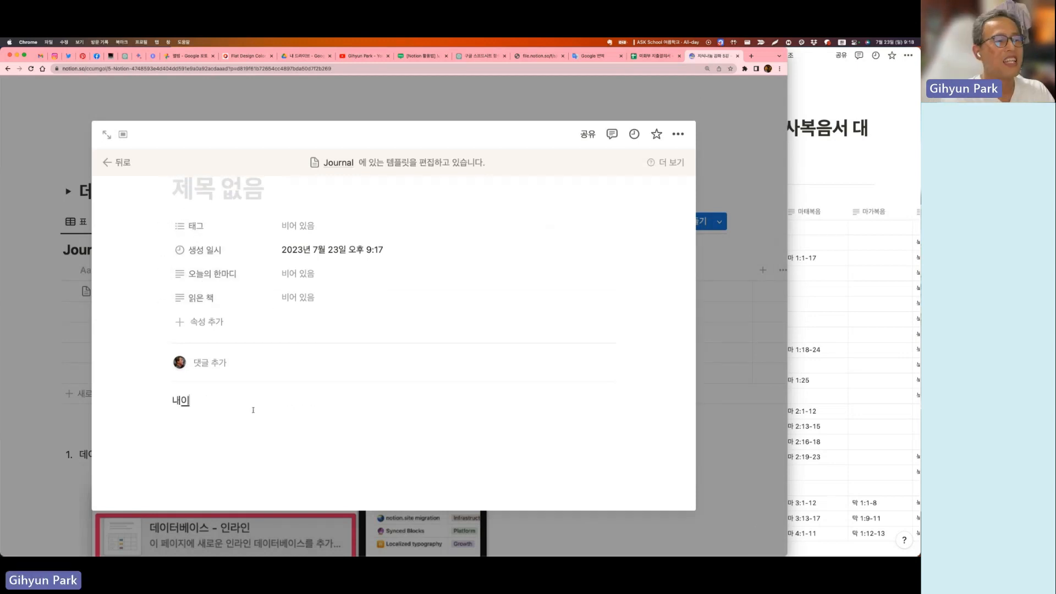
key(BackSpace)
text(할 일)
key(Return)
text(오늘)
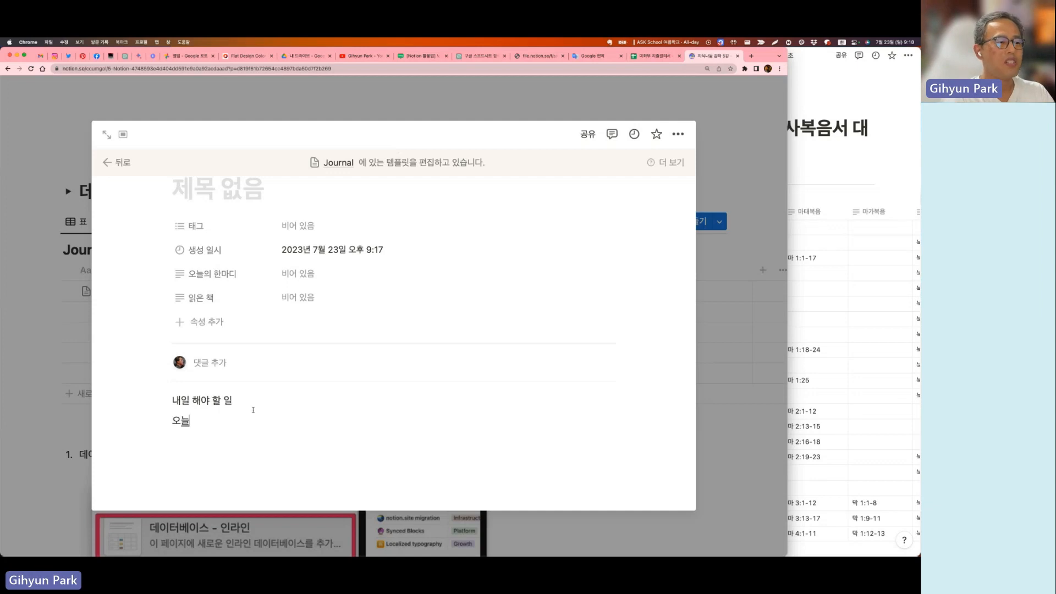
text( 사용이한 금액)
key(Return)
text(오늘 갔던 장소)
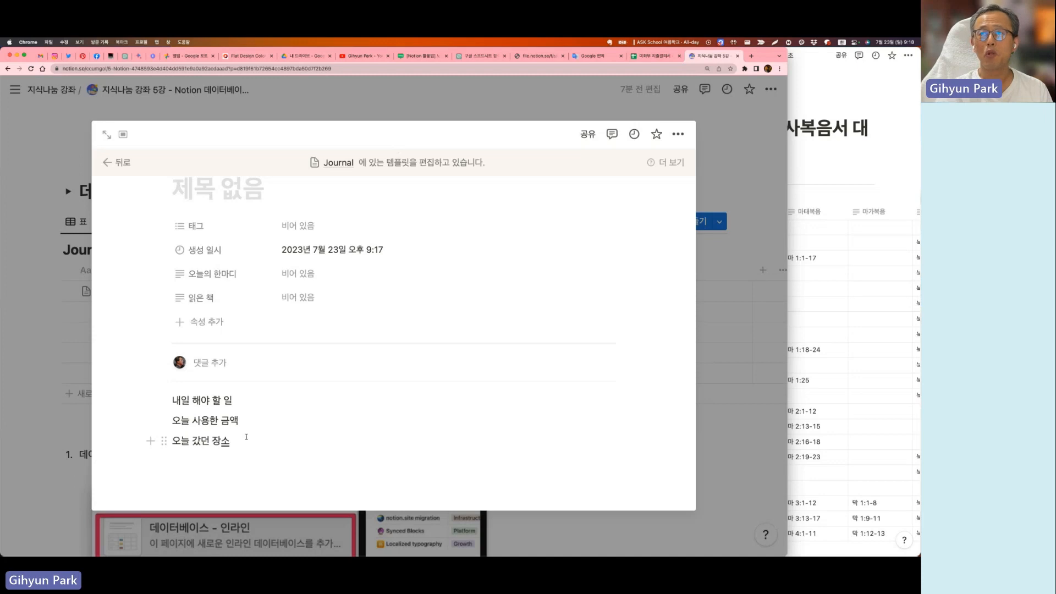
Convert all three lines in the template body into 제목1 headings
scroll(244, 445, down, 1)
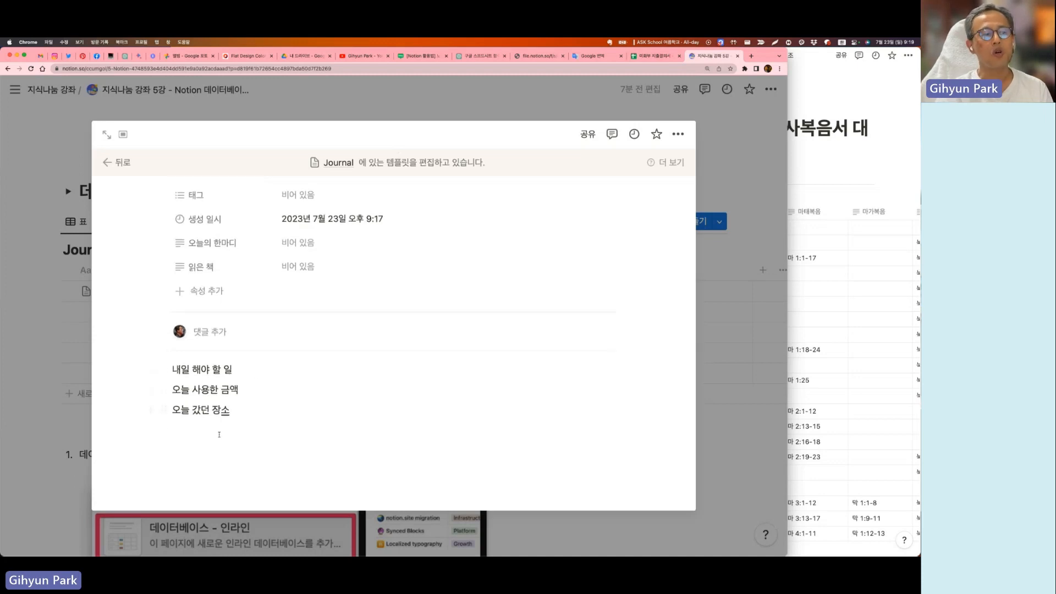
drag(124, 360, 151, 409)
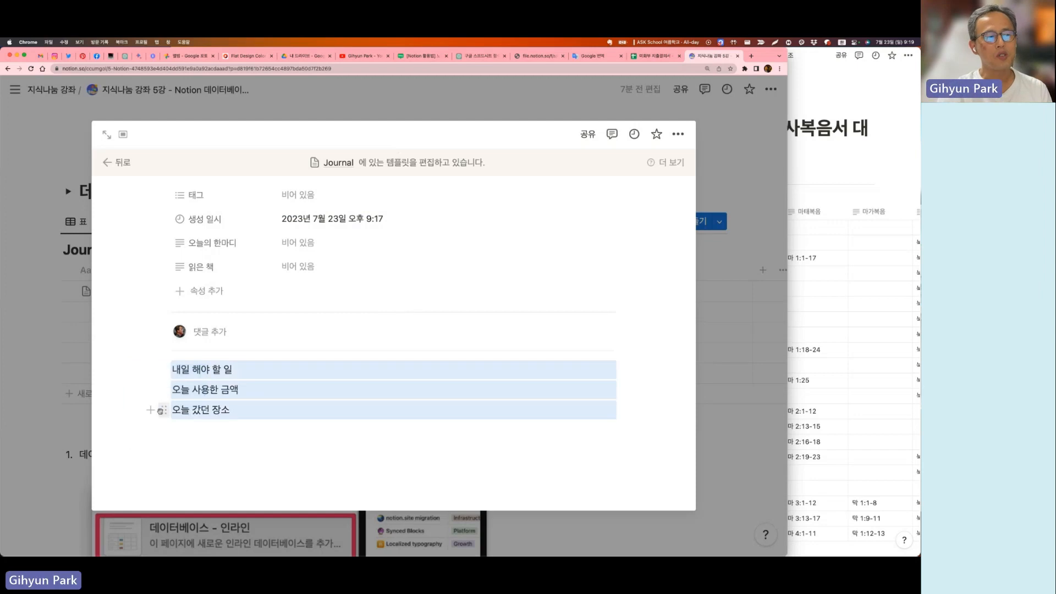
click(164, 410)
mouse_move(226, 392)
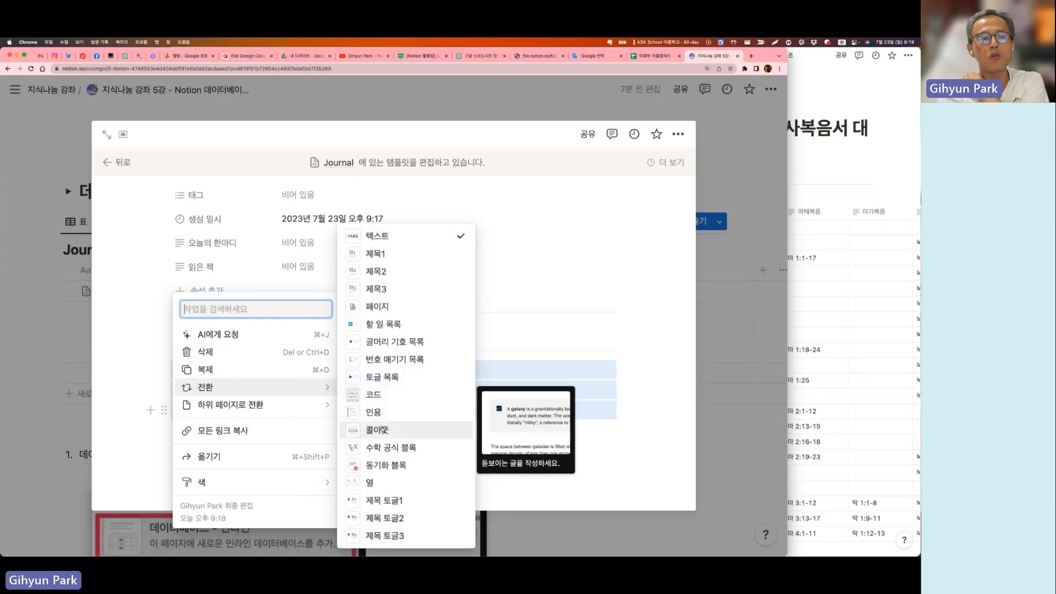
click(382, 258)
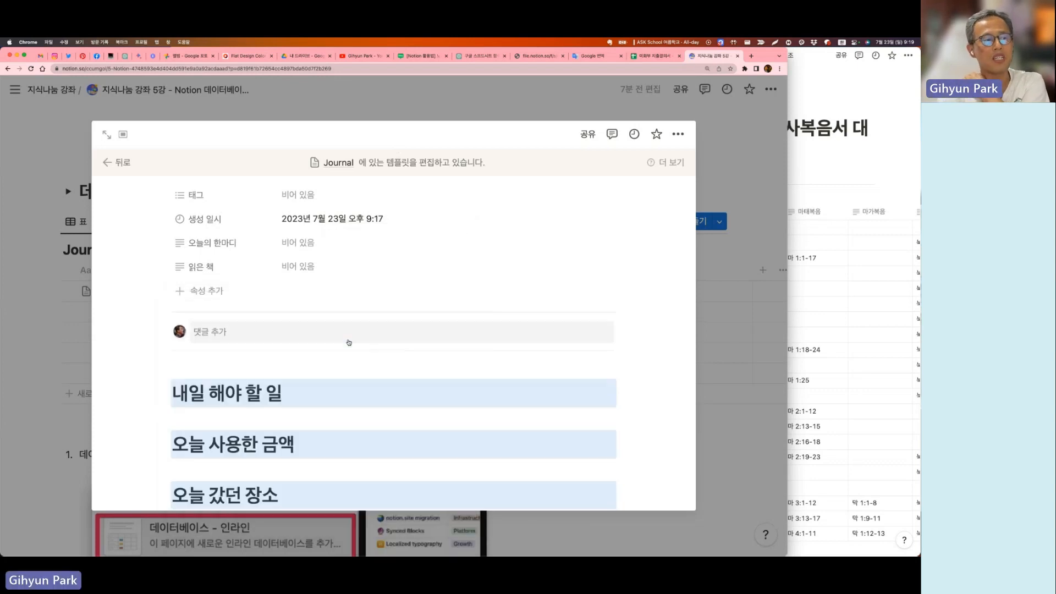
Add a text line reading 내용 under the 내일 해야 할 일 heading and copy it under the other two headings
scroll(349, 342, down, 2)
click(174, 473)
click(287, 347)
key(Return)
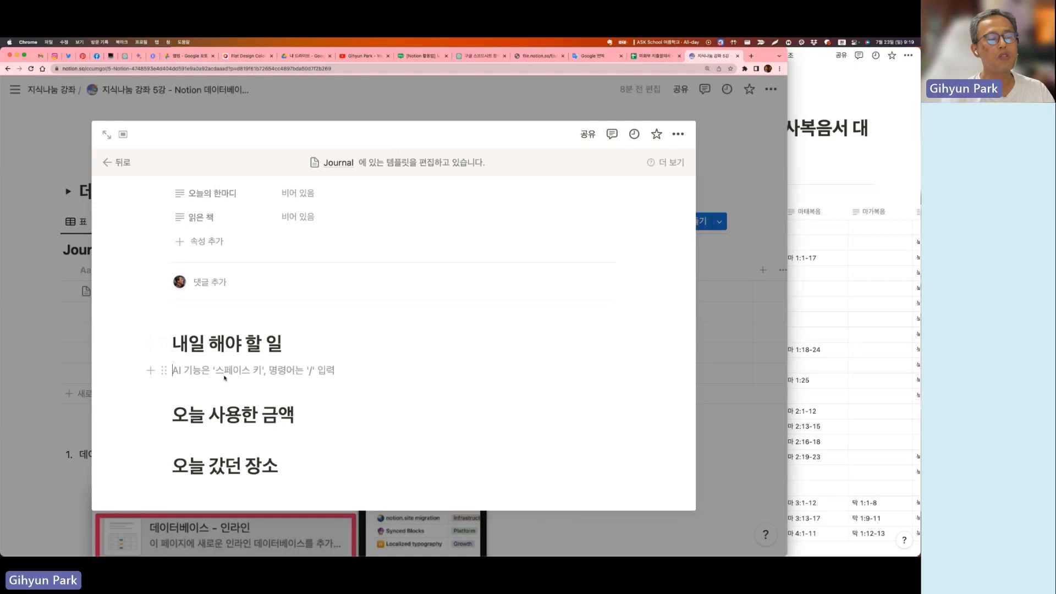
text(내용)
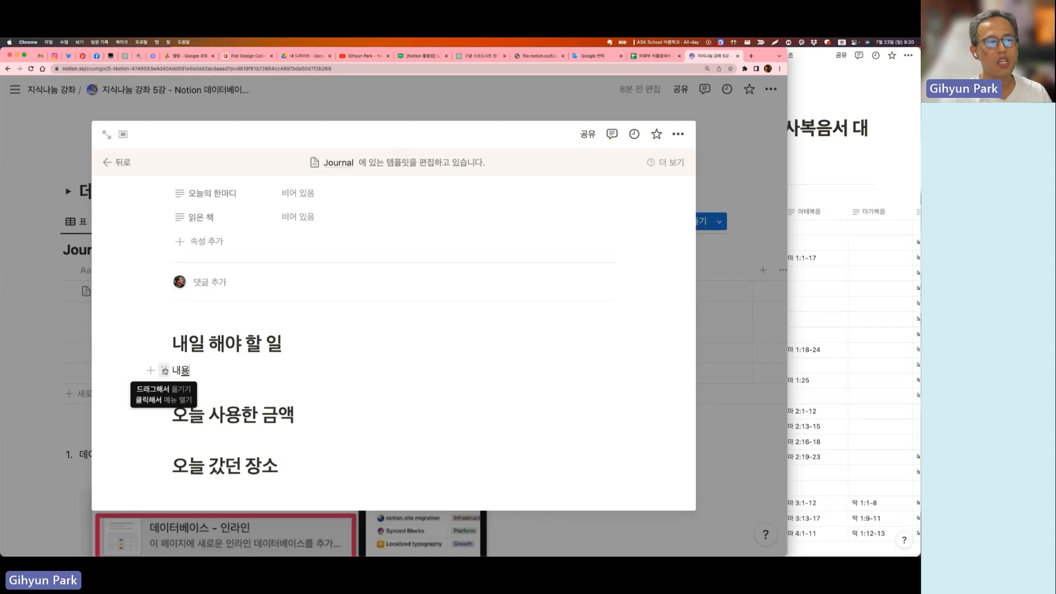
drag(165, 372, 173, 445)
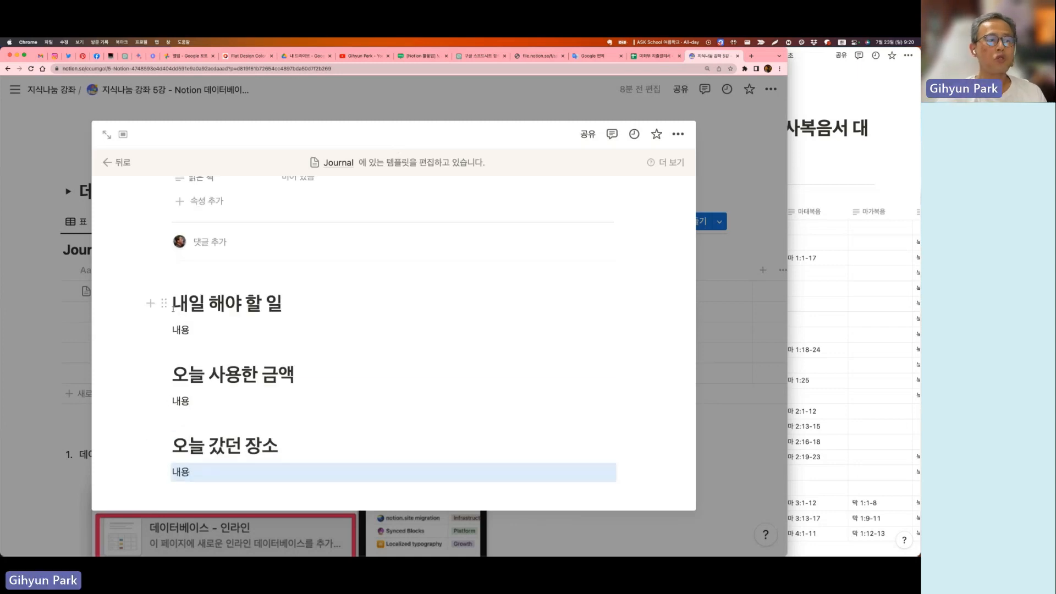
Give the three template headings coloured backgrounds: 파란색 배경 for 내일 해야 할 일, 초록색 배경 for 오늘 사용한 금액 and 분홍색 배경 for 오늘 갔던 장소
click(164, 303)
mouse_move(297, 388)
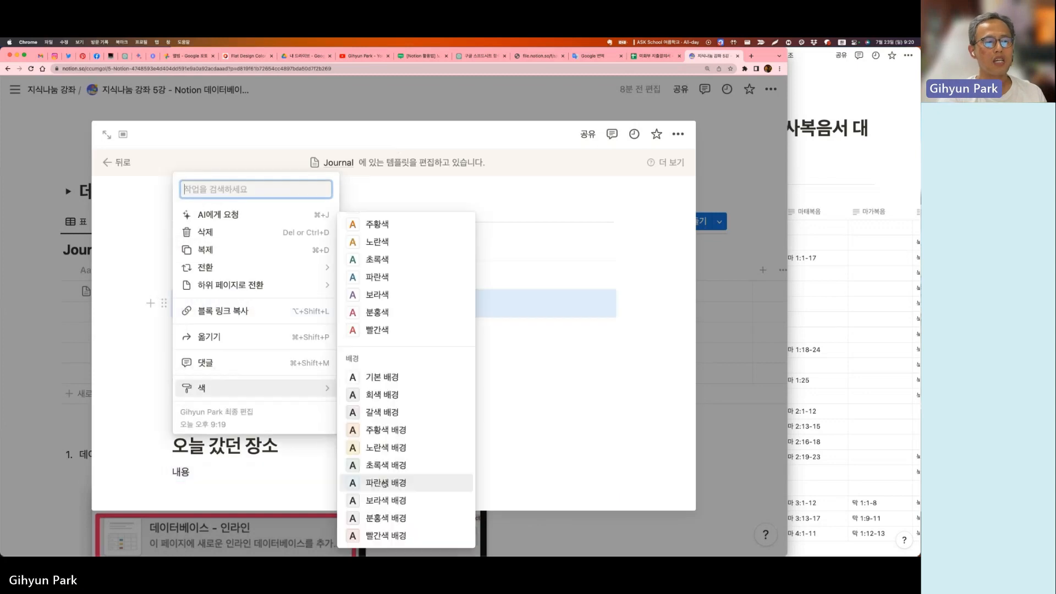
click(384, 484)
click(164, 374)
mouse_move(297, 459)
click(385, 466)
click(164, 445)
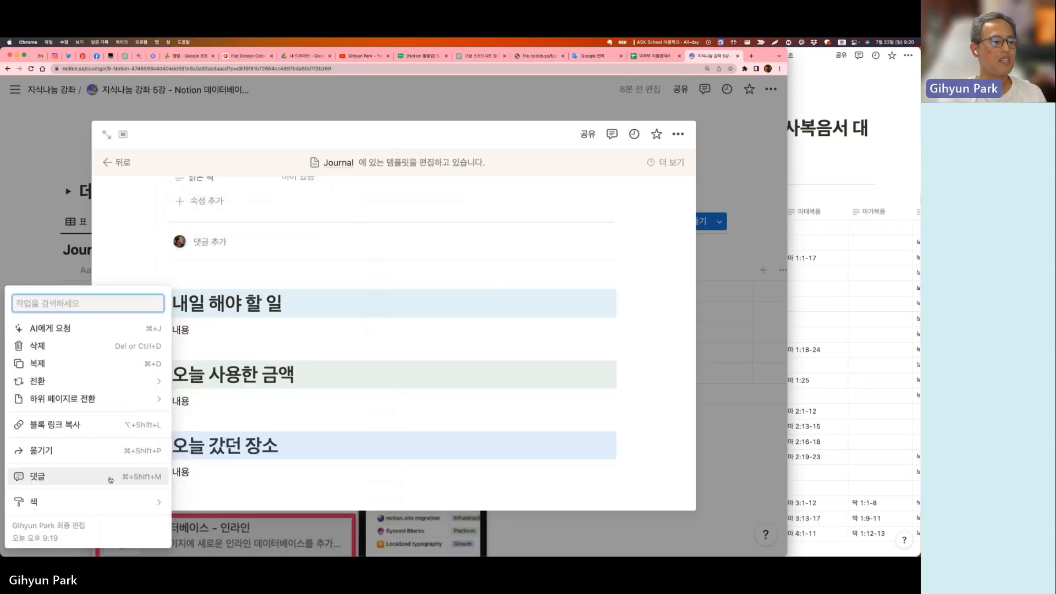
mouse_move(110, 501)
click(219, 520)
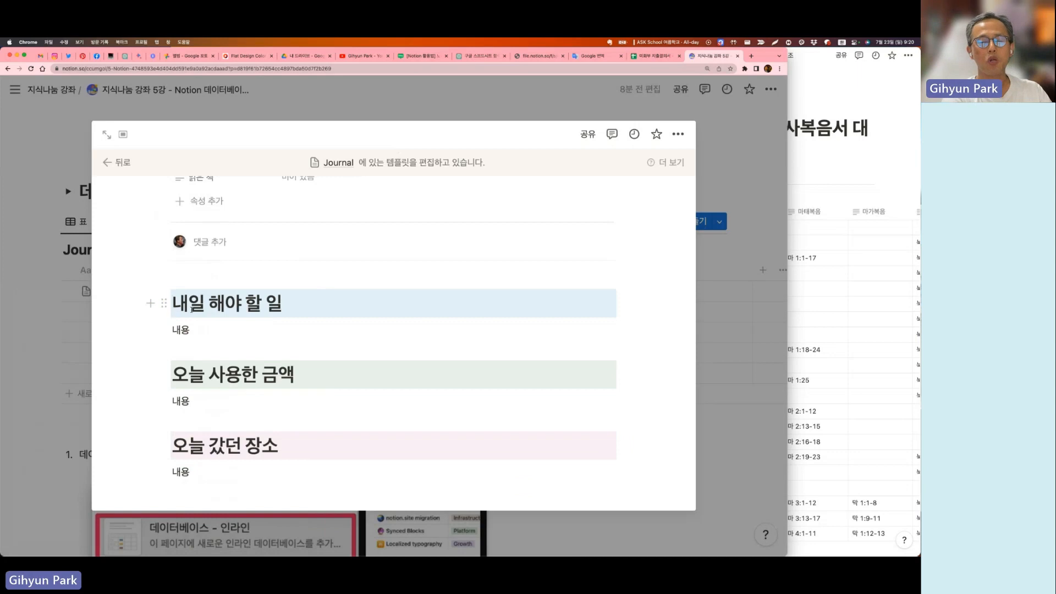
Insert the 😘 emoji in front of the 내일 해야 할 일 heading
text(/이)
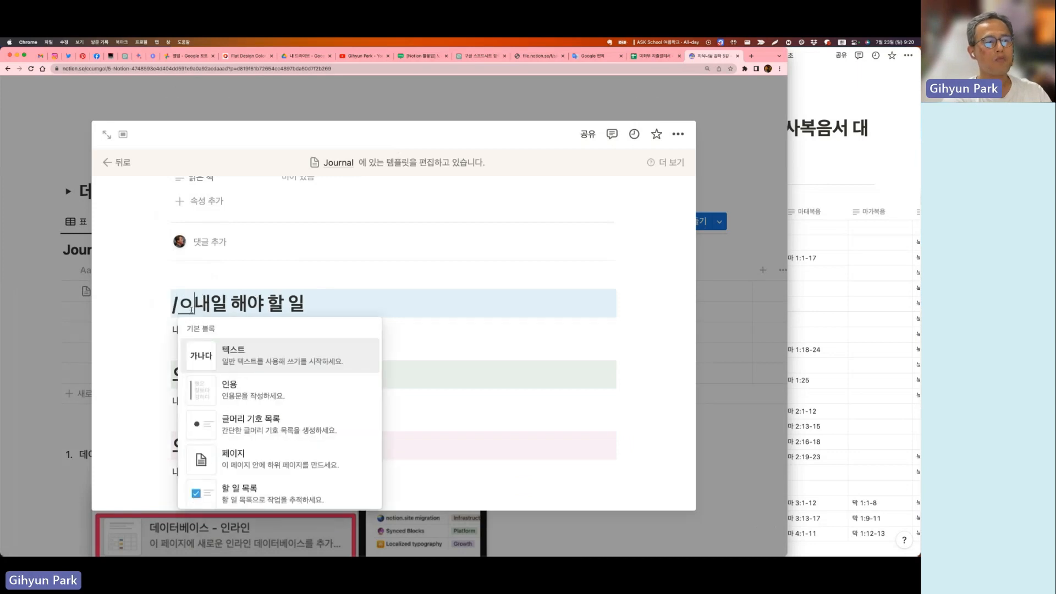
text(모)
key(Return)
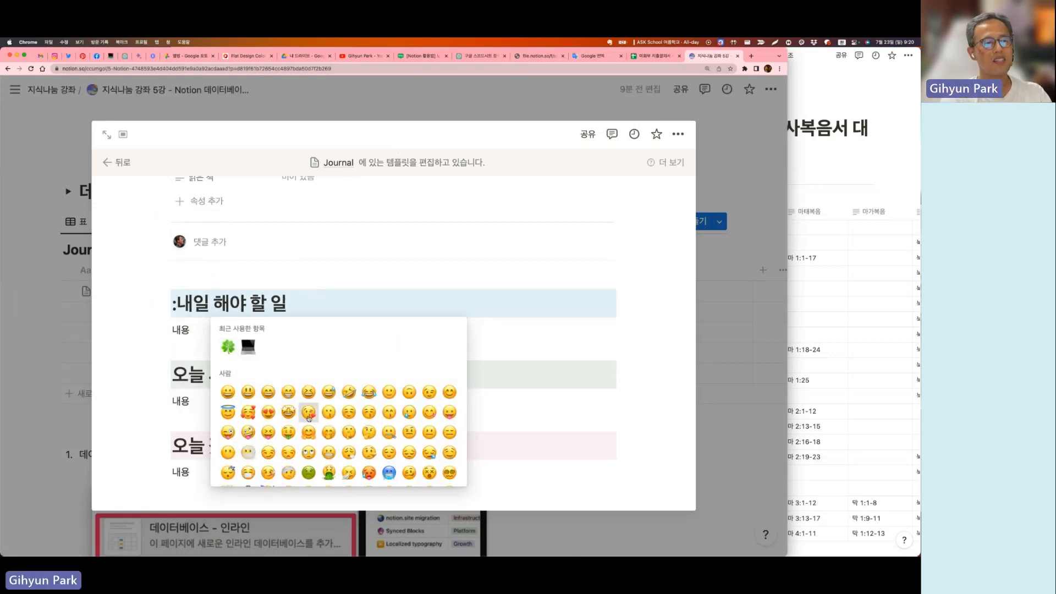
click(308, 412)
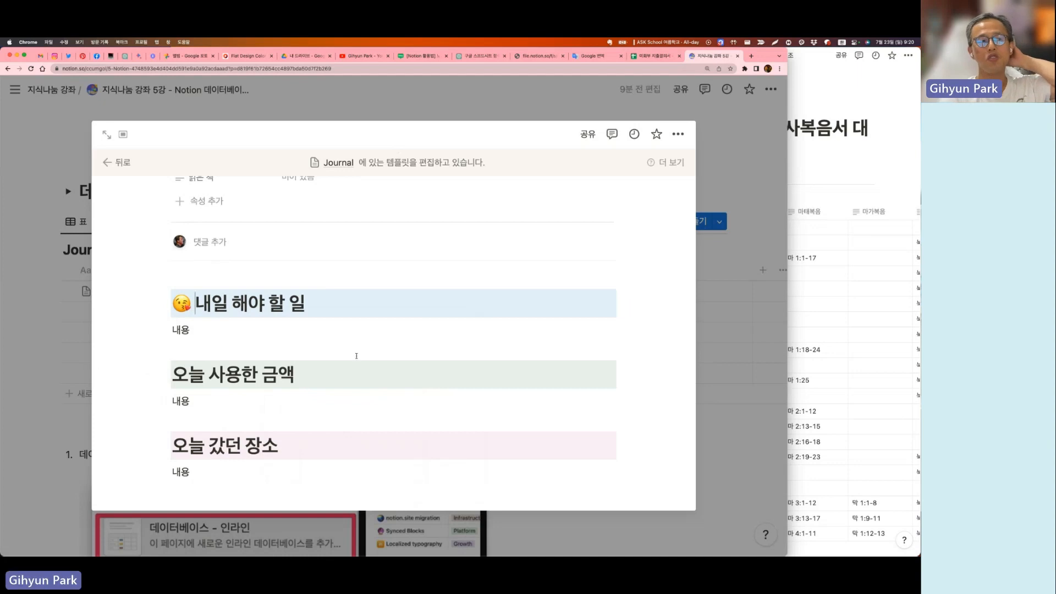
Title the template 테스트 and return to the Journal database
scroll(356, 355, up, 5)
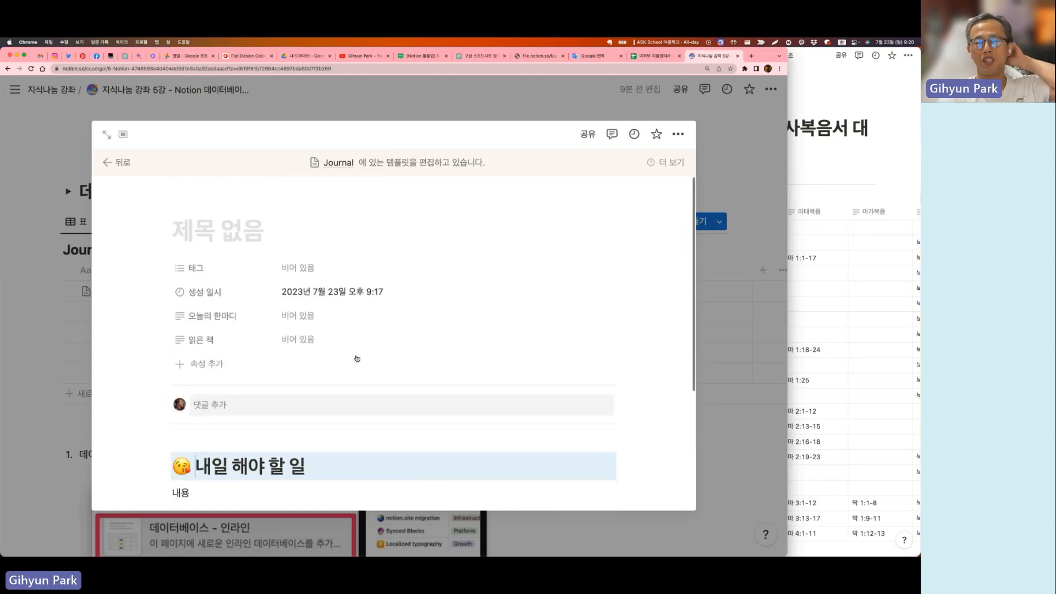
click(293, 244)
text(테스트)
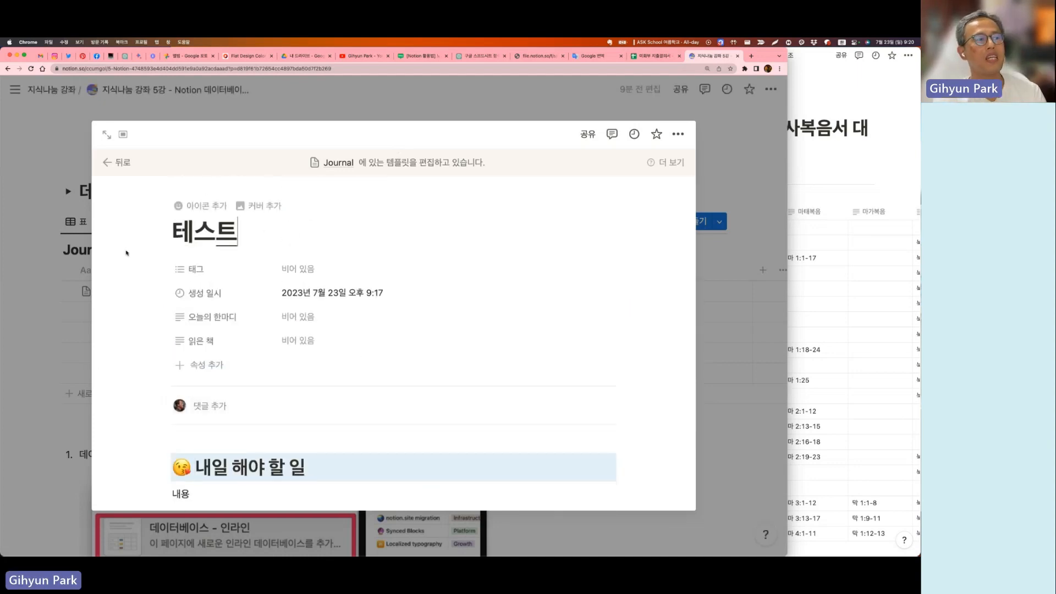
click(112, 162)
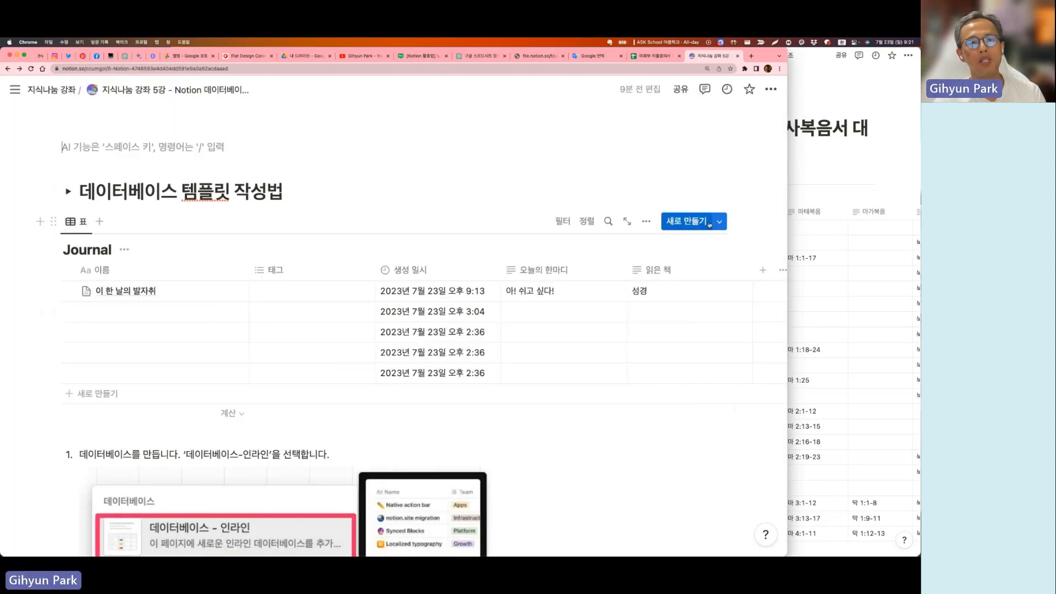
click(720, 221)
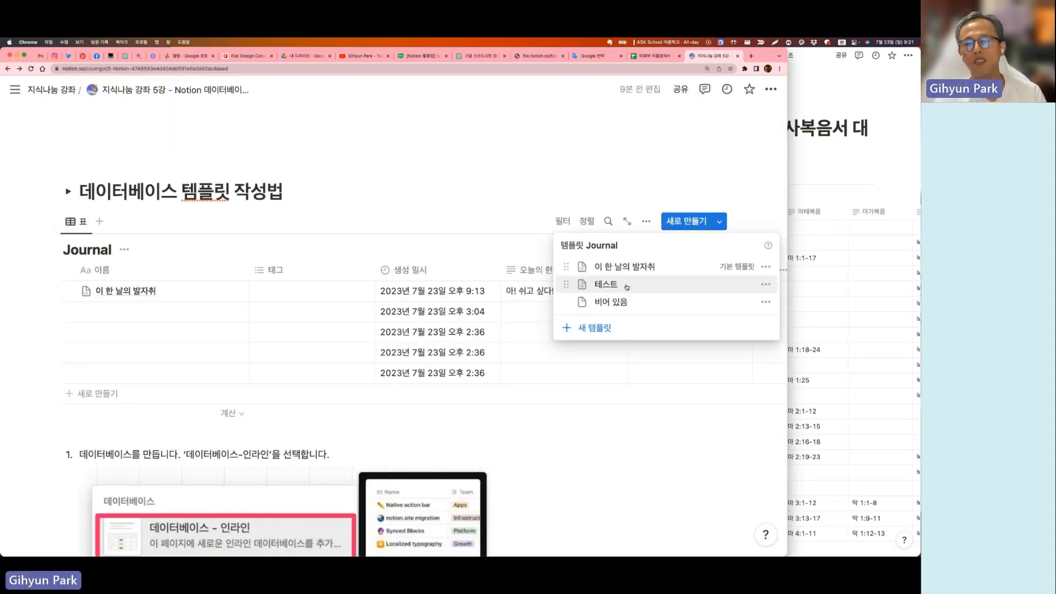
click(608, 500)
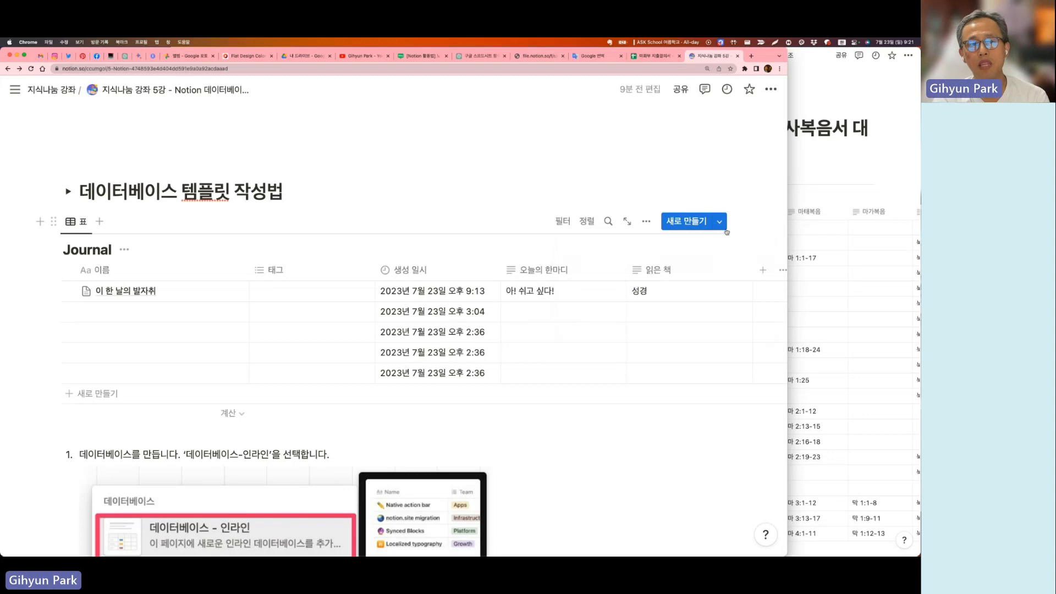
click(719, 222)
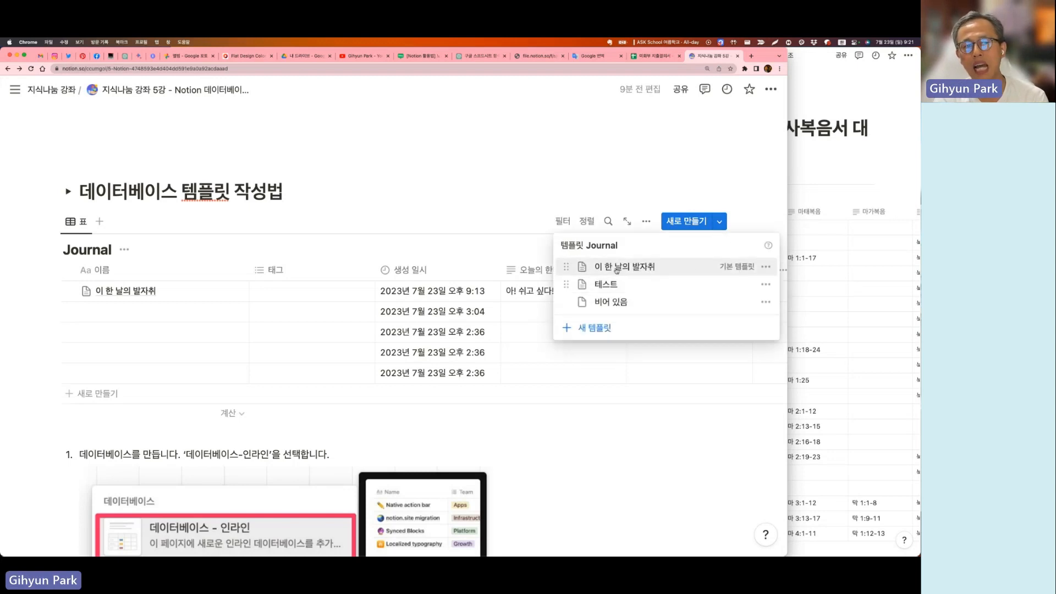
click(677, 448)
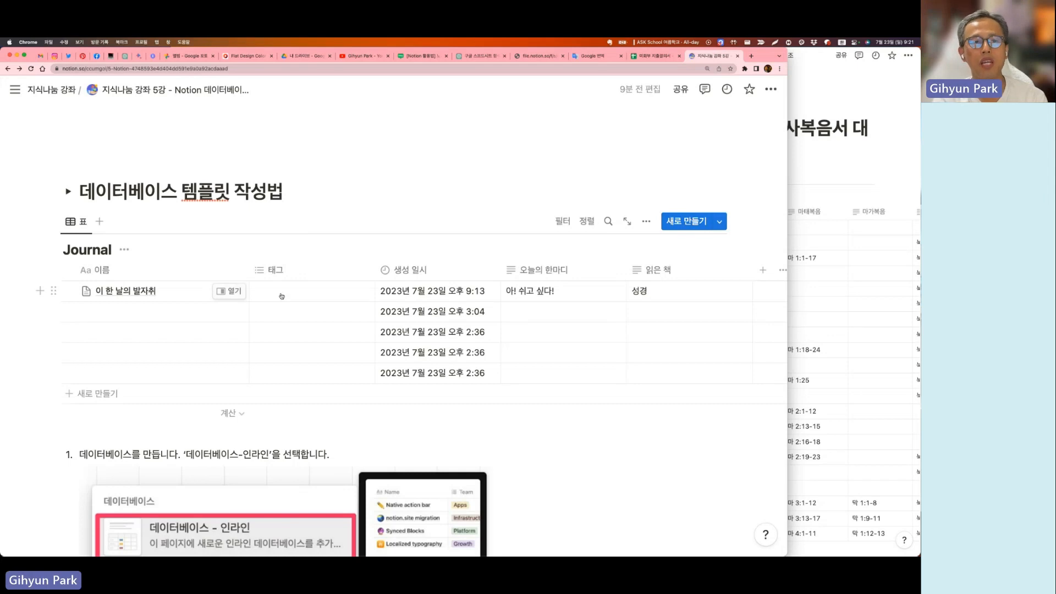
click(719, 221)
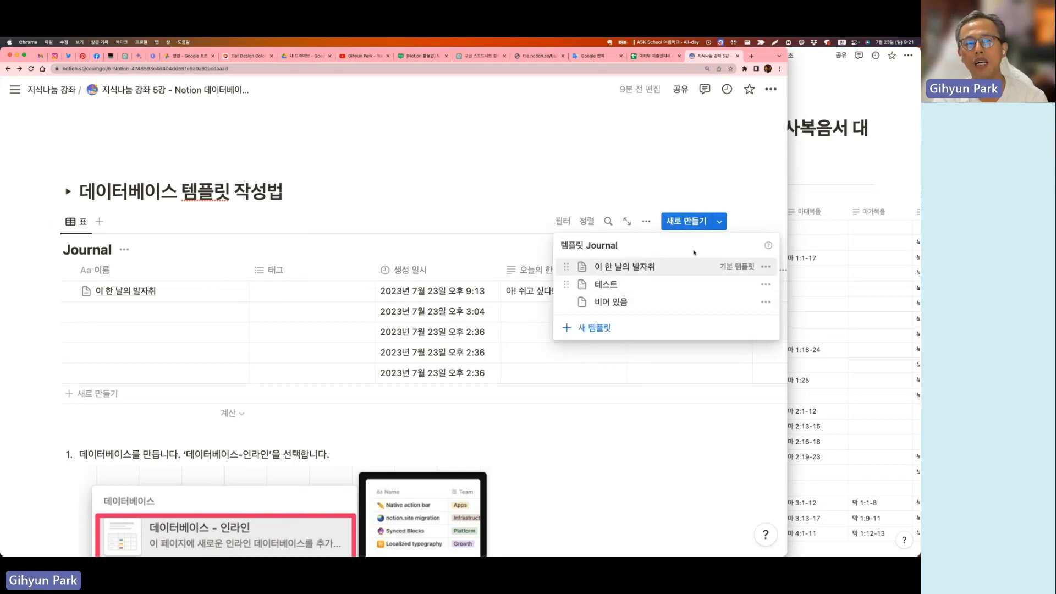
click(718, 221)
Create a Journal page from the 테스트 template and close the page
click(719, 221)
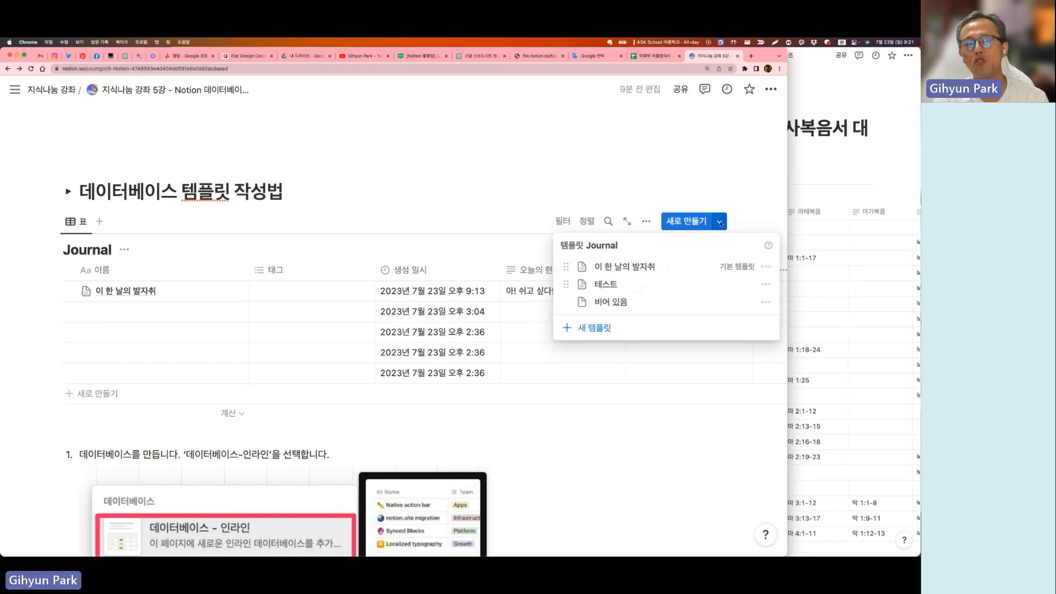
click(613, 284)
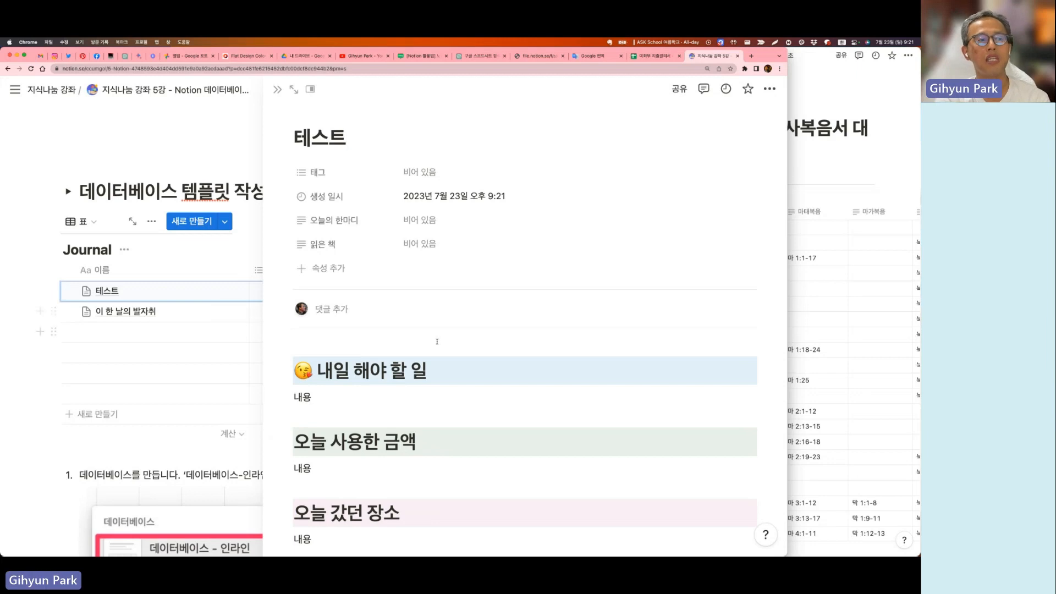
click(277, 89)
Set the 테스트 template as the default for all views of the Journal database
click(718, 221)
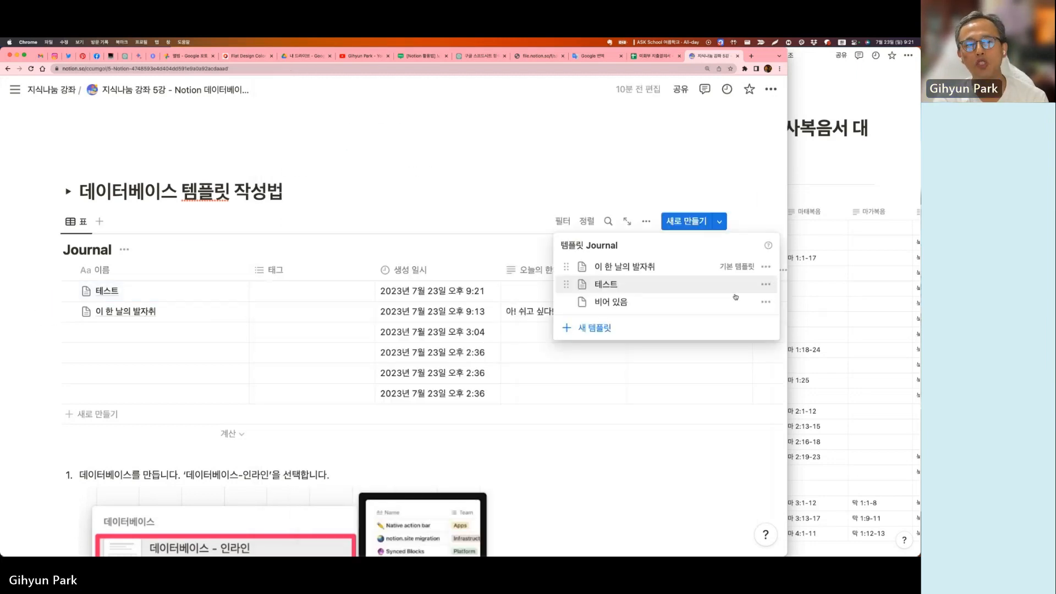
click(766, 284)
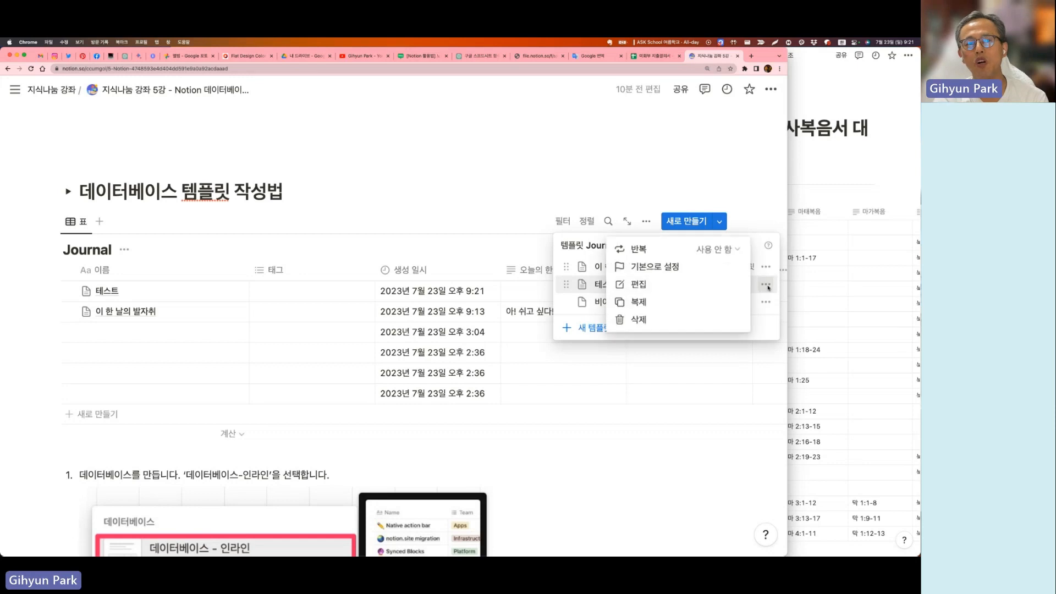
click(681, 272)
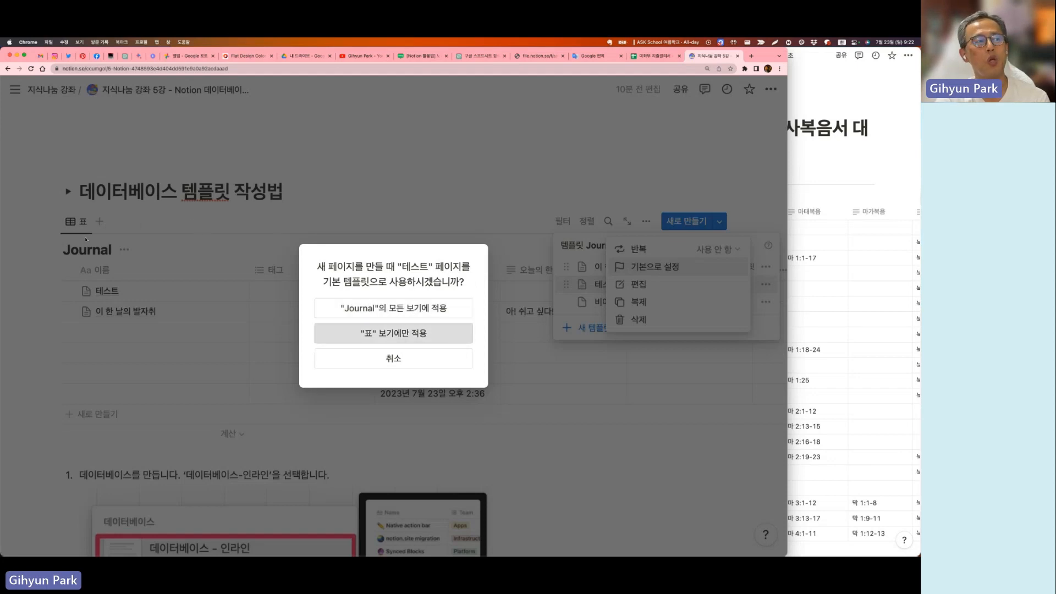
click(417, 315)
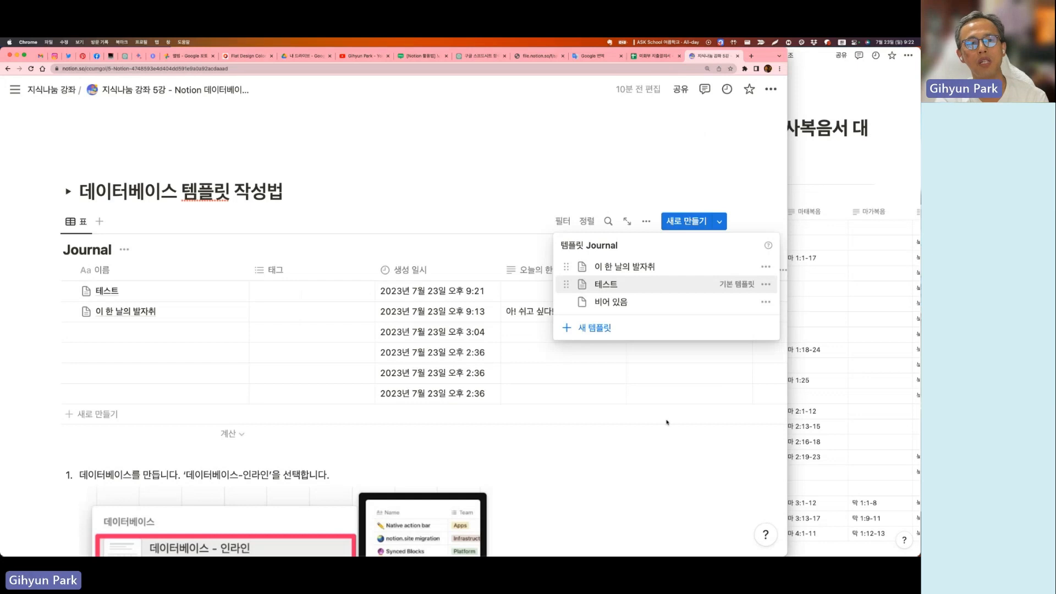
click(691, 457)
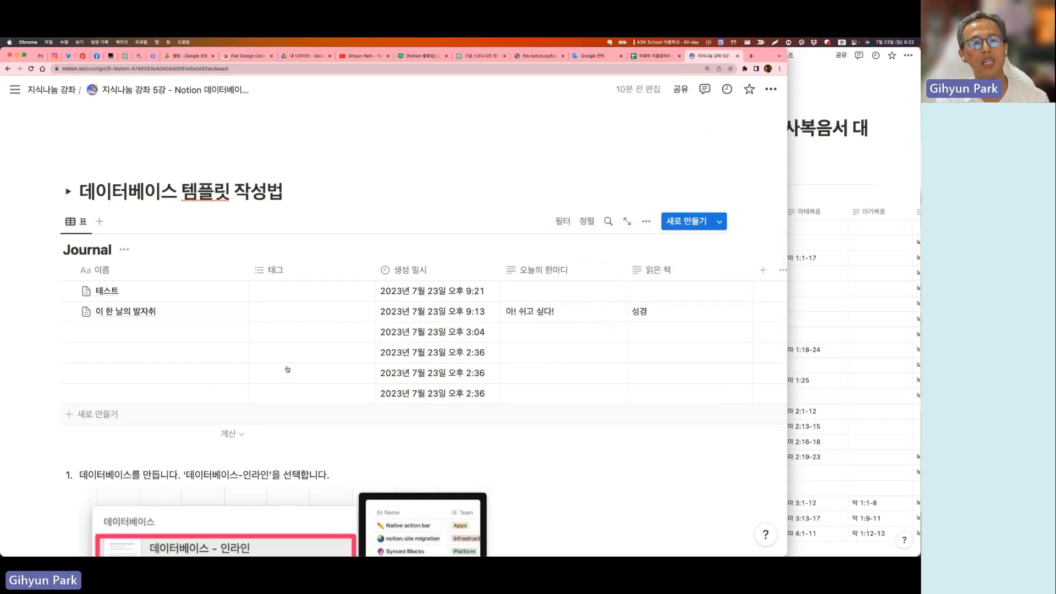
Create another Journal page from the default template and close it
click(689, 224)
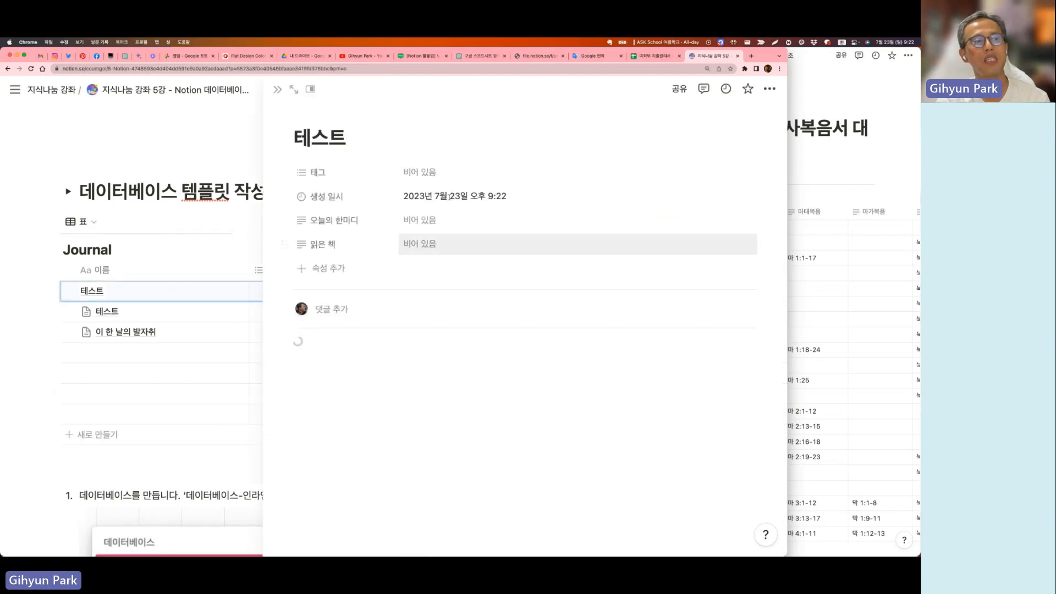
click(169, 332)
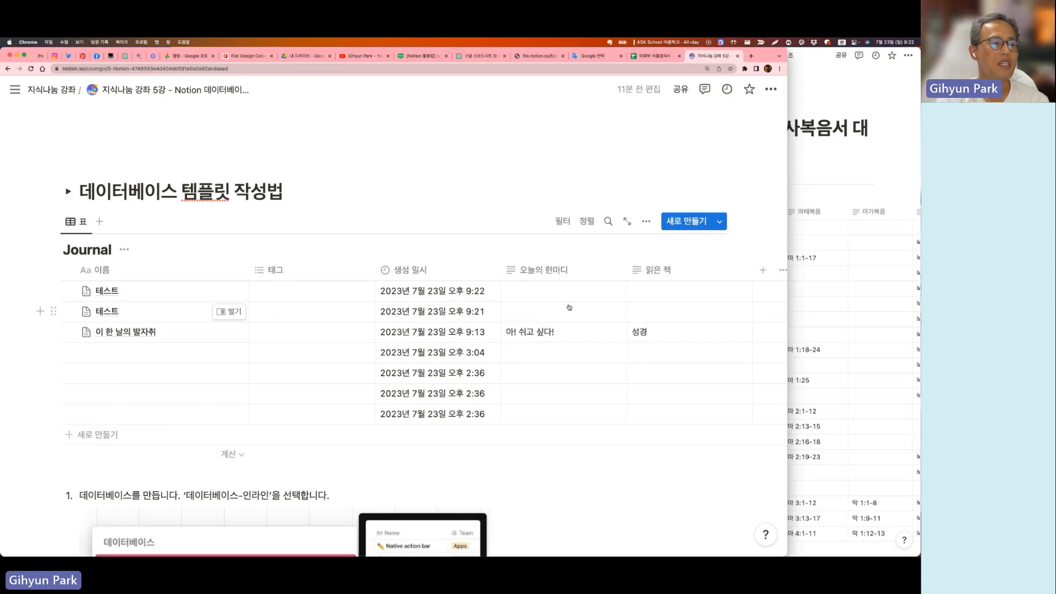
Open the 이 한 날의 발자취 page and add the options 기쁨, 즐거움 and 화 to its 태그 property
click(229, 331)
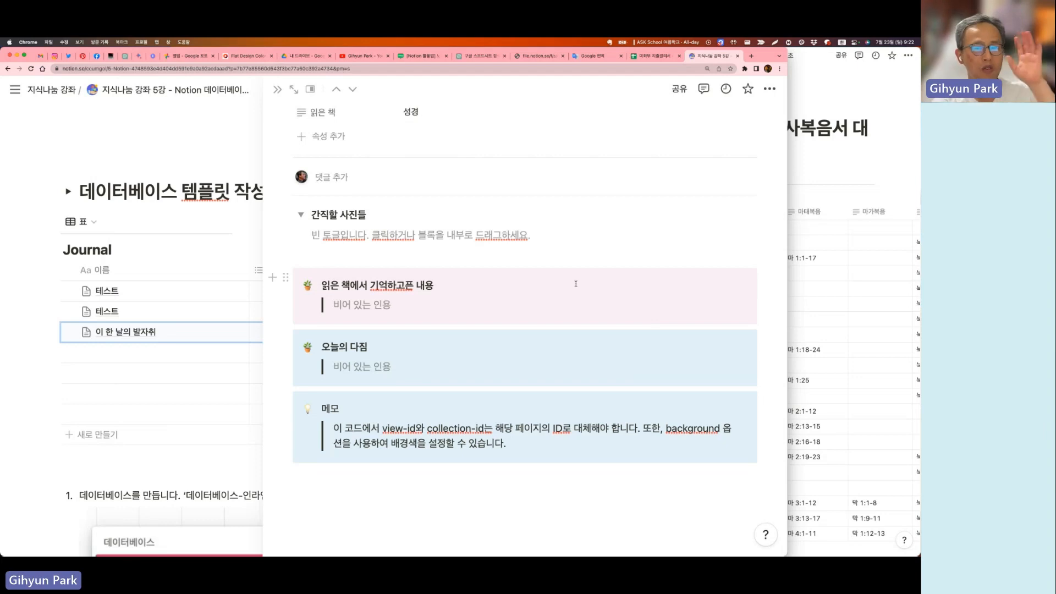
scroll(575, 283, up, 2)
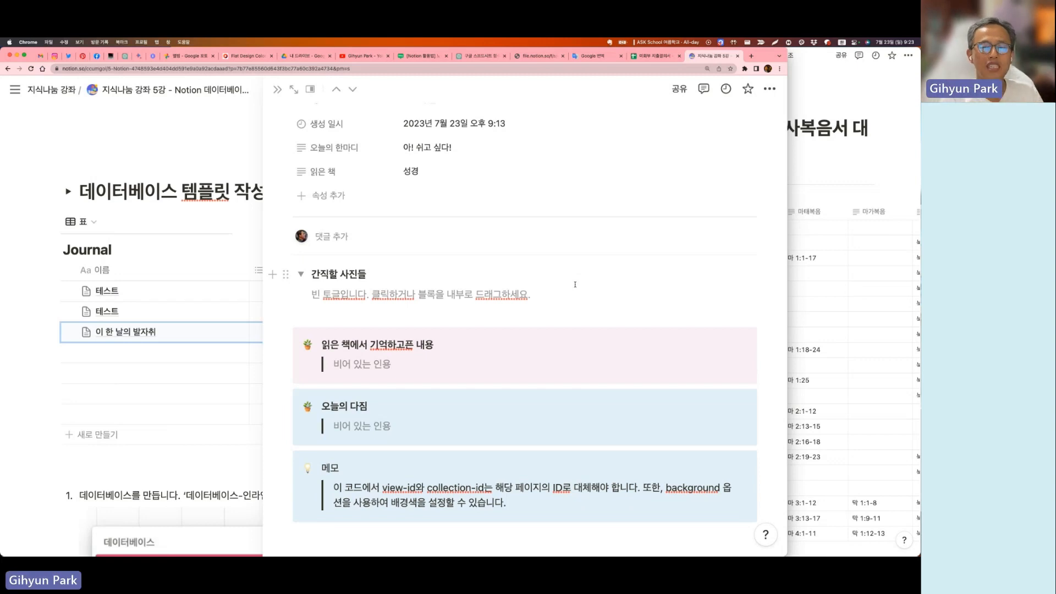
scroll(574, 284, up, 2)
click(431, 172)
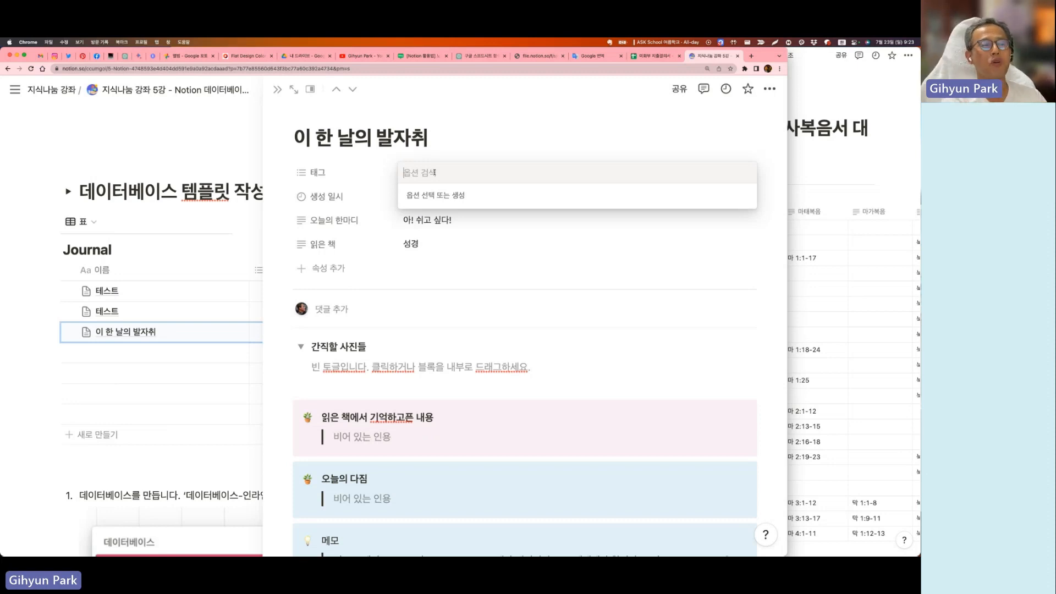
text(기쁨)
key(Return)
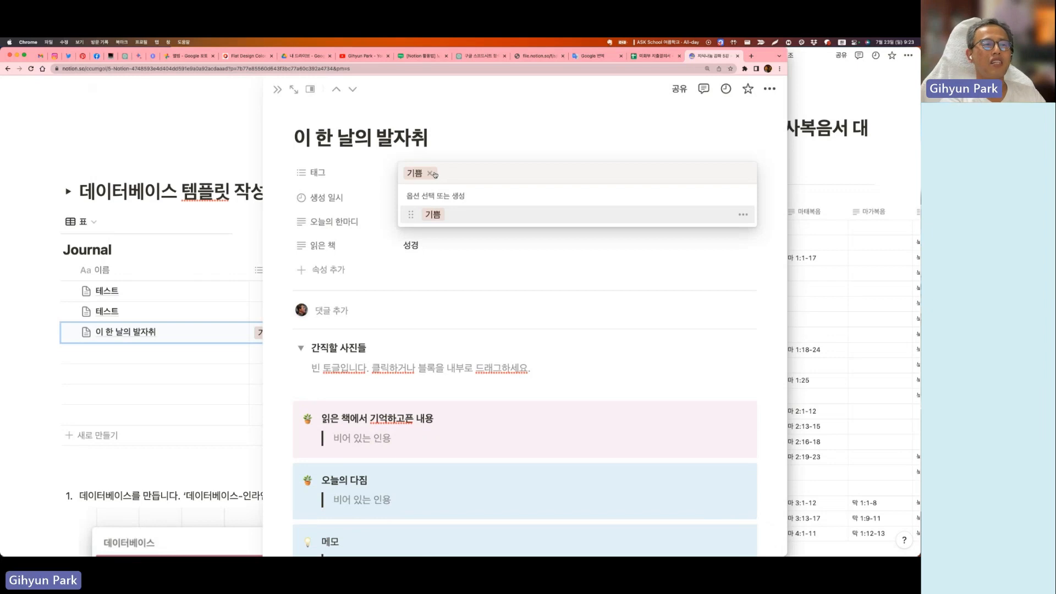
text(즐거움)
key(Return)
text(화)
key(Return)
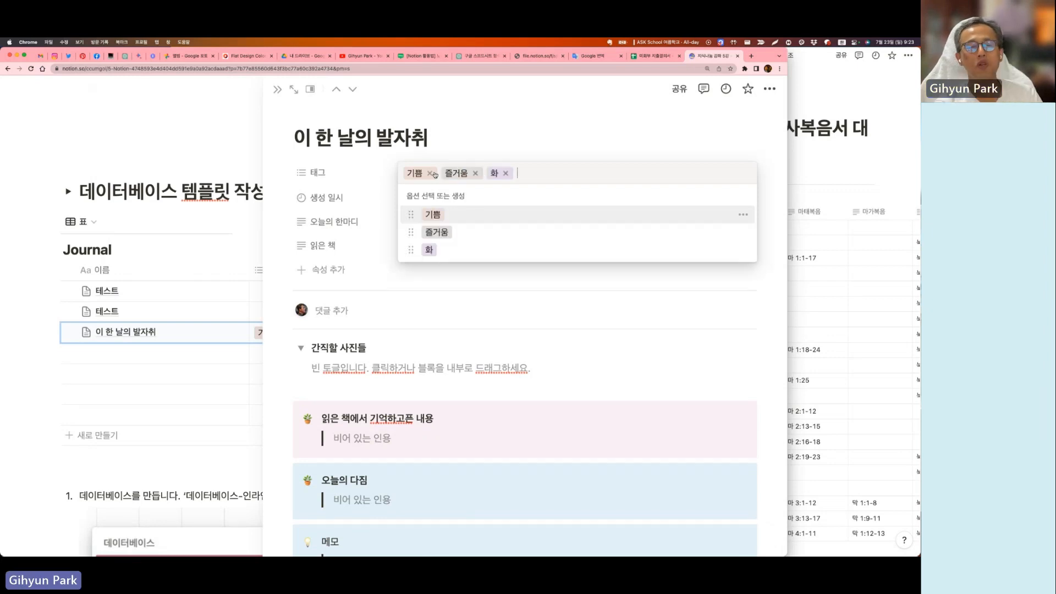
click(322, 175)
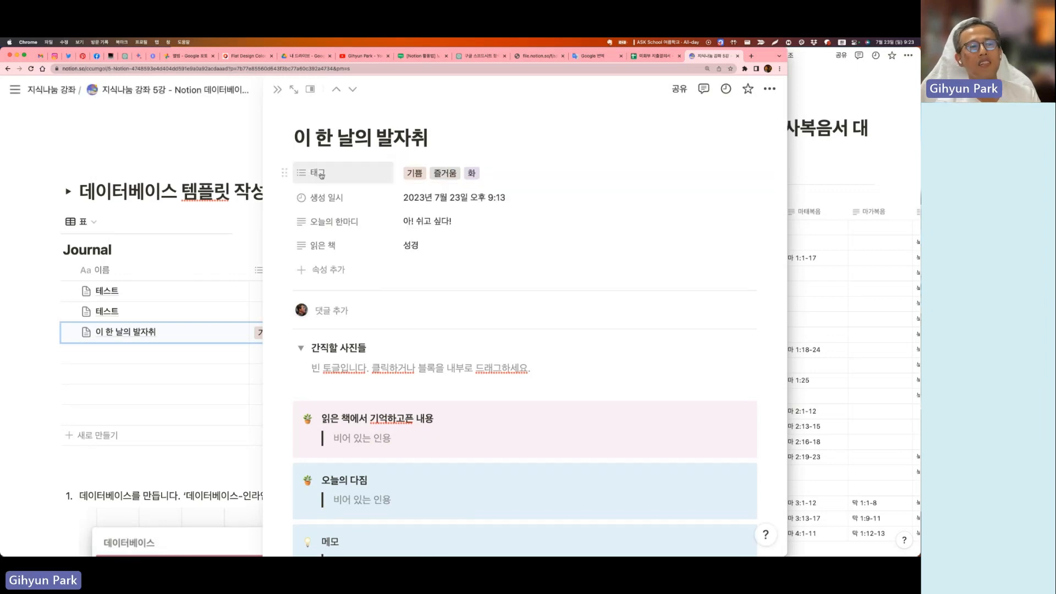
Rename the 태그 property as 오늘의 기분
click(321, 174)
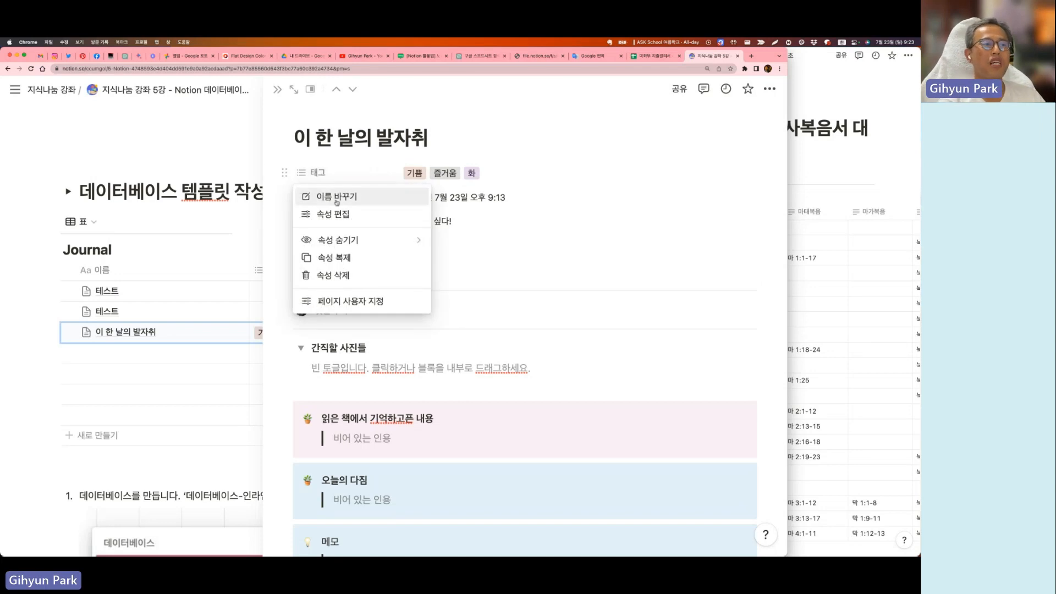
click(335, 197)
text(오늘의 기분)
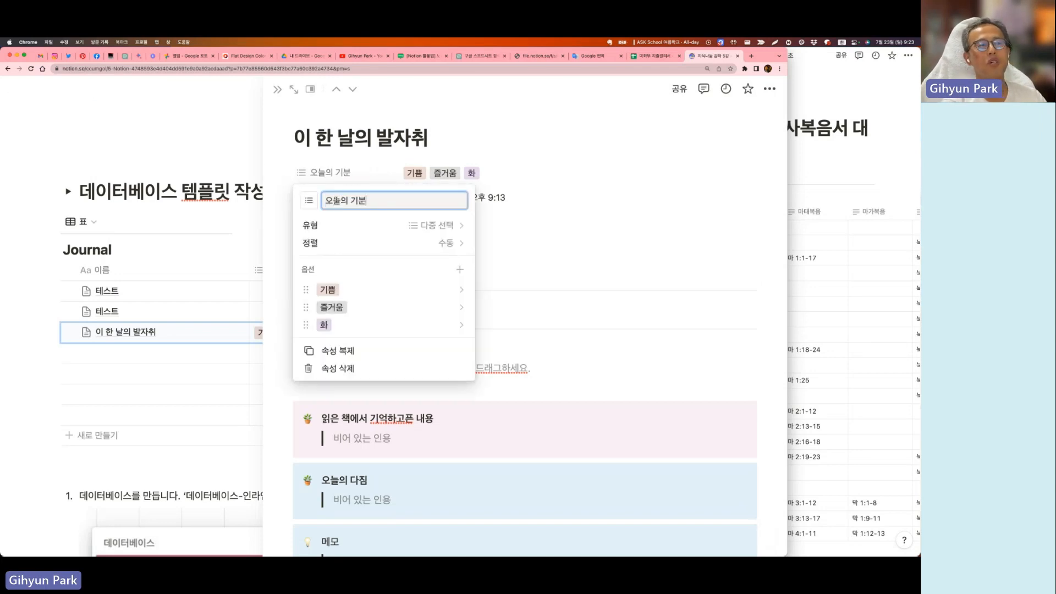
click(523, 168)
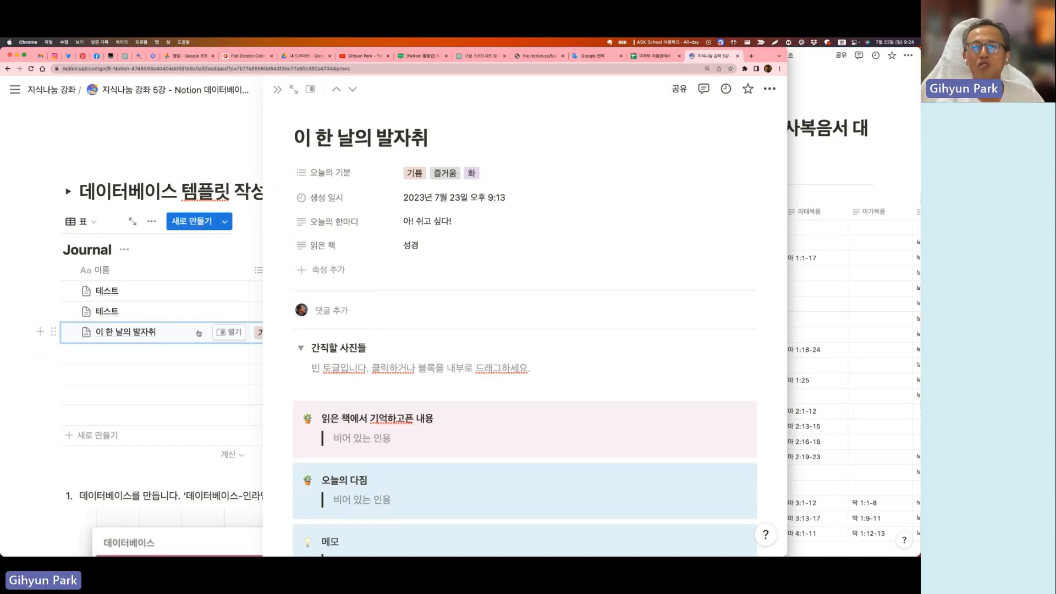
Add a relation property to the 이 한 날의 발자취 page that links to the color_tag database
click(302, 274)
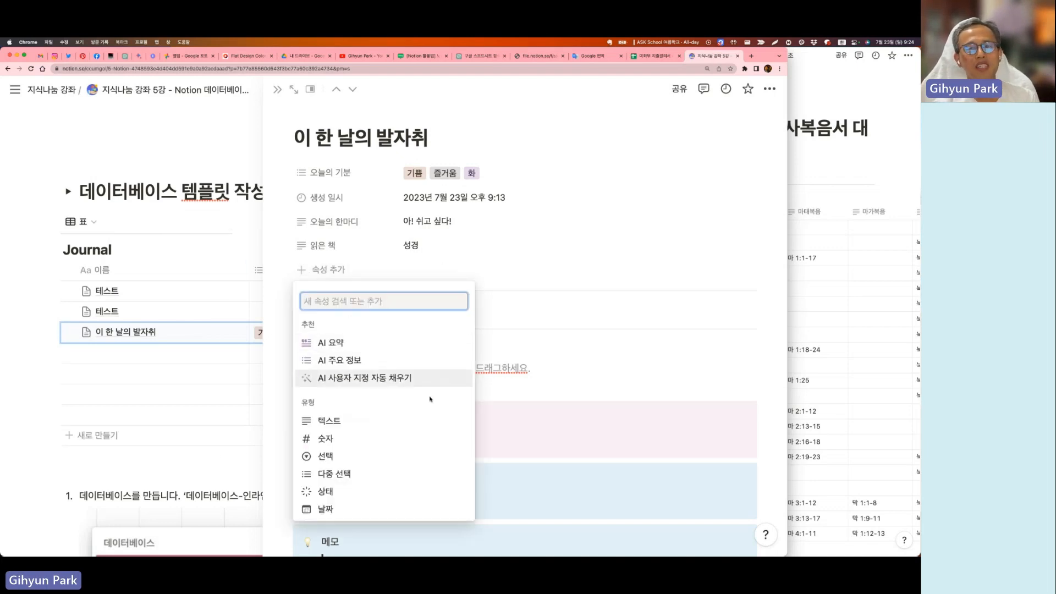
scroll(431, 399, down, 3)
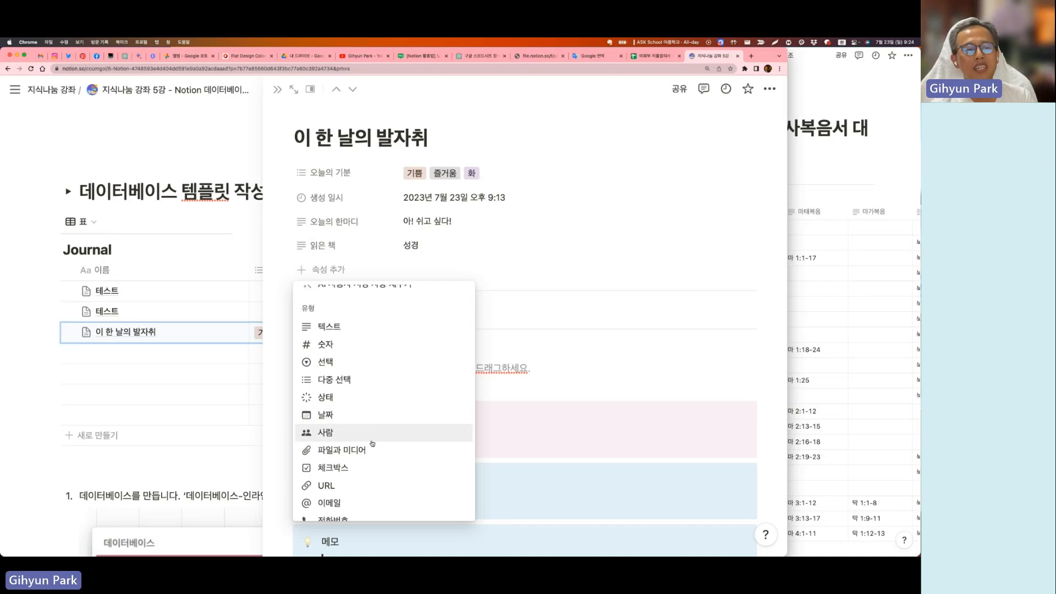
scroll(357, 385, down, 5)
click(337, 324)
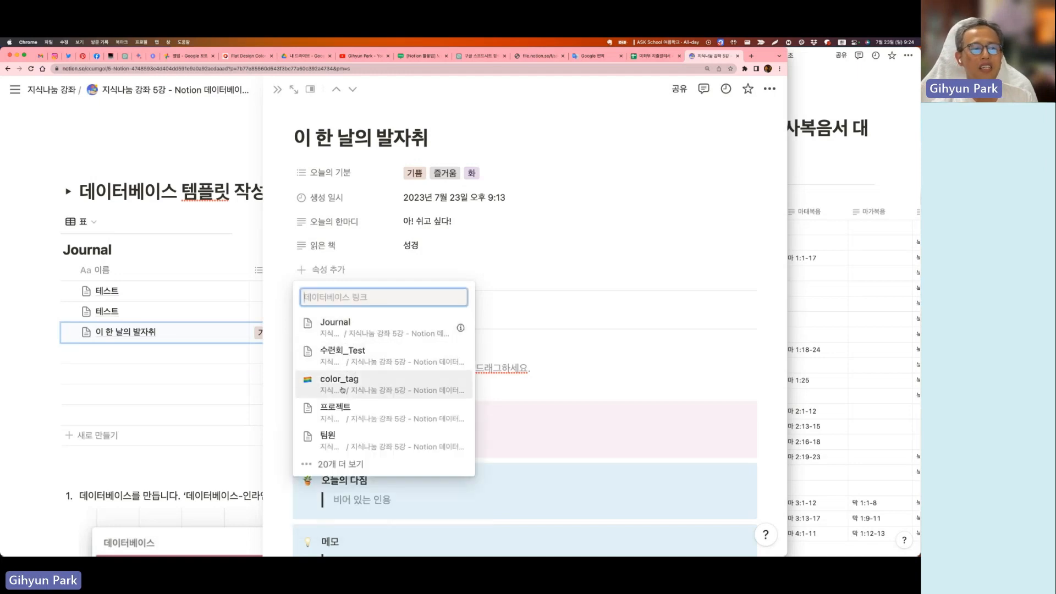
click(379, 382)
click(401, 382)
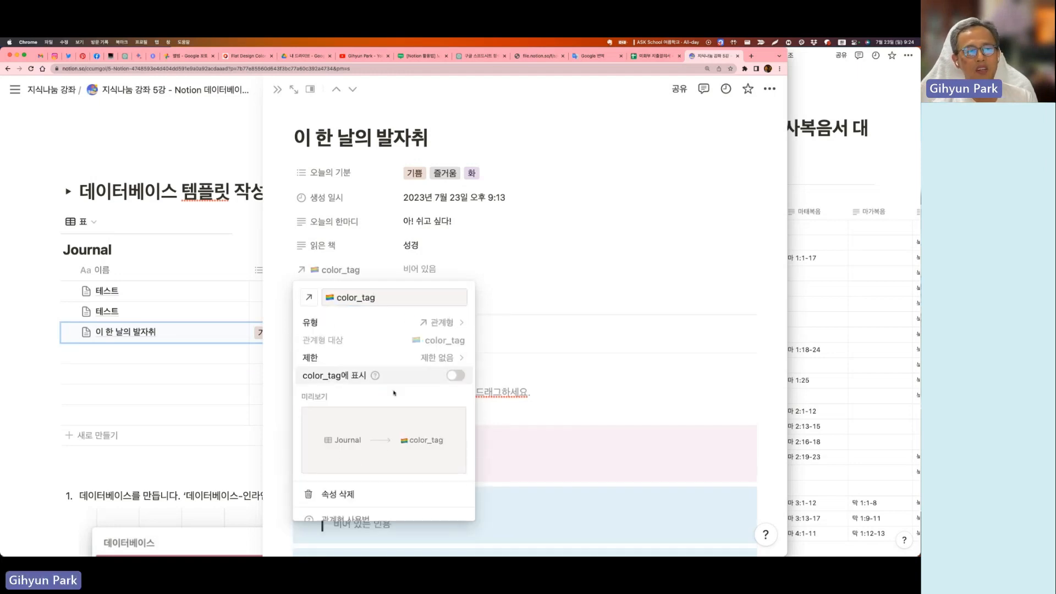
click(539, 280)
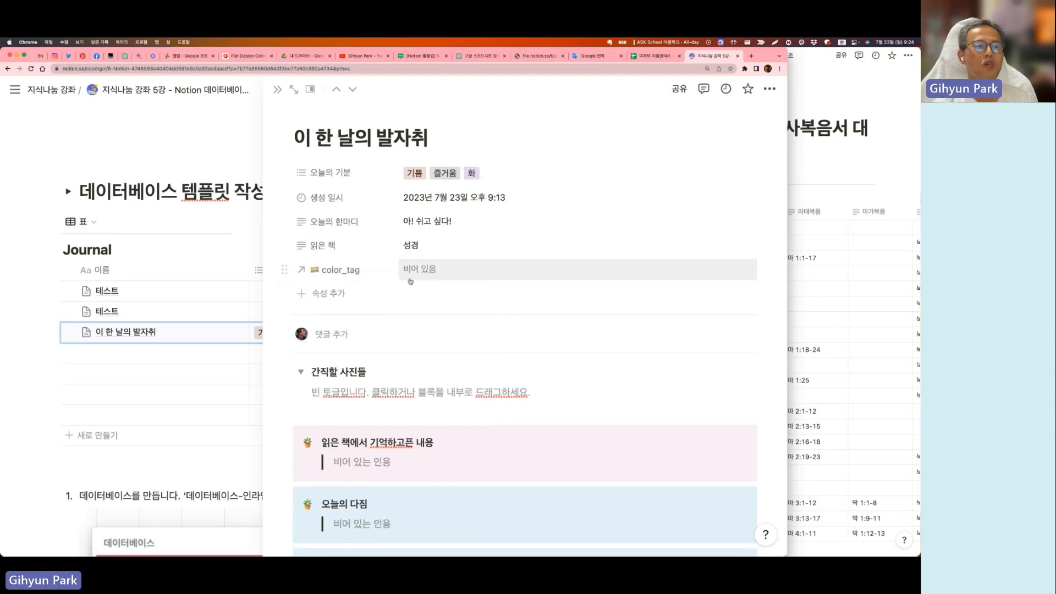
Add a rollup property to the page that uses the color_tag relation and pulls its Color property
click(328, 296)
scroll(330, 405, down, 5)
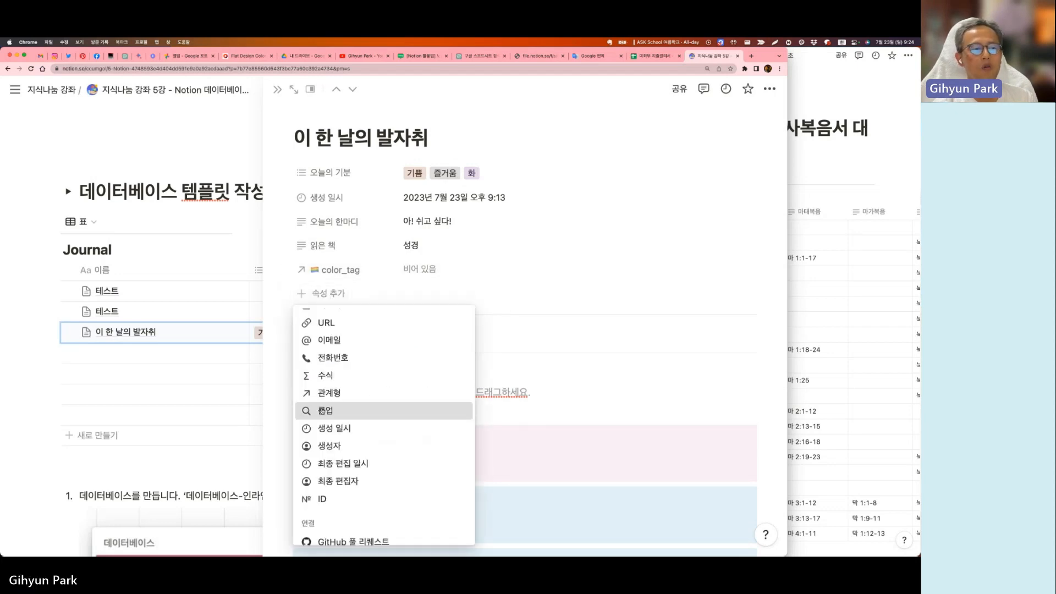
click(330, 405)
click(445, 268)
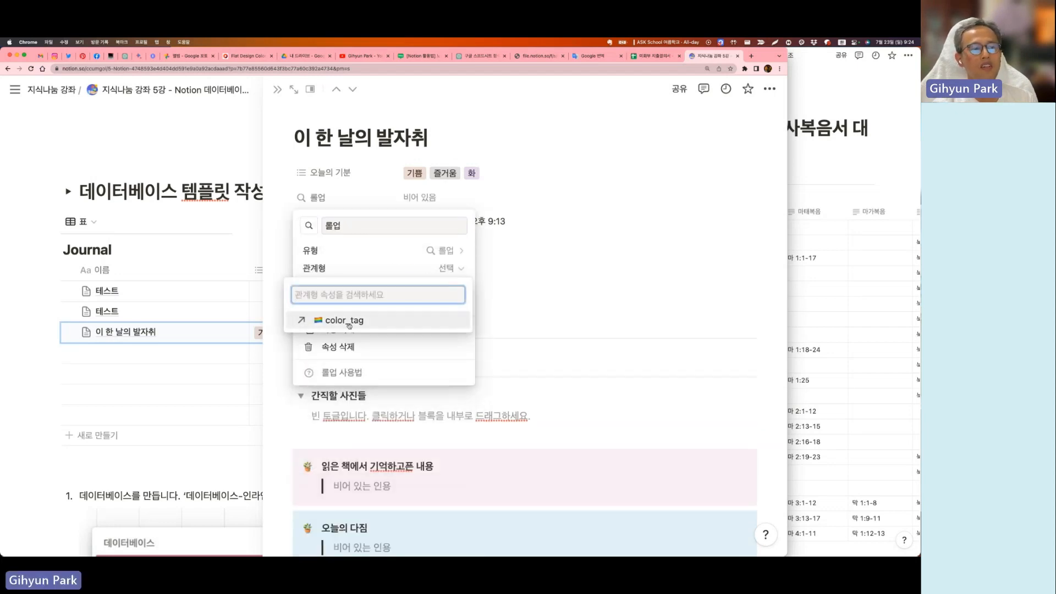
click(341, 320)
click(457, 287)
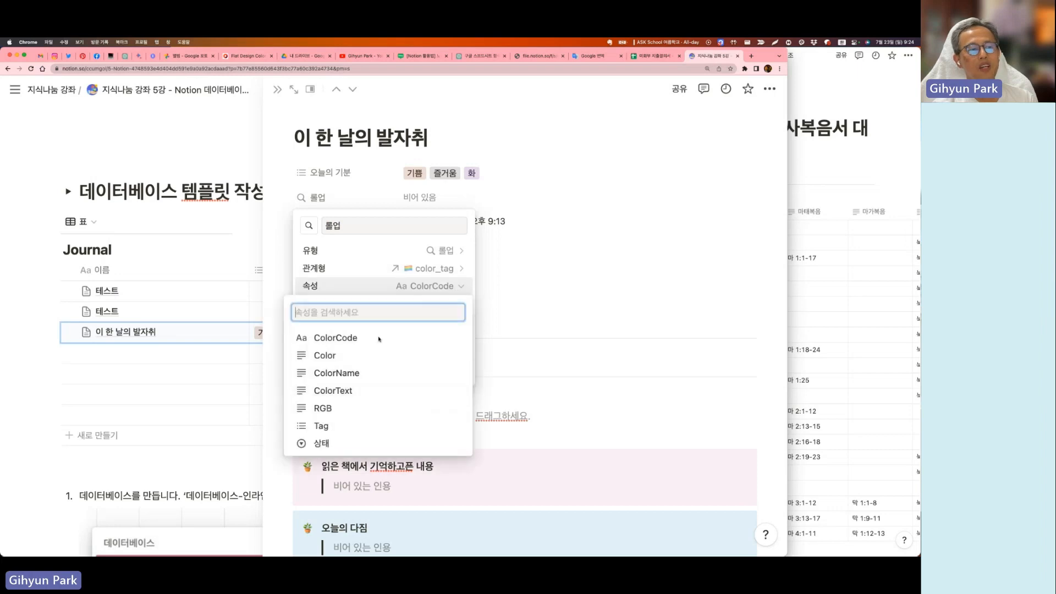
click(378, 355)
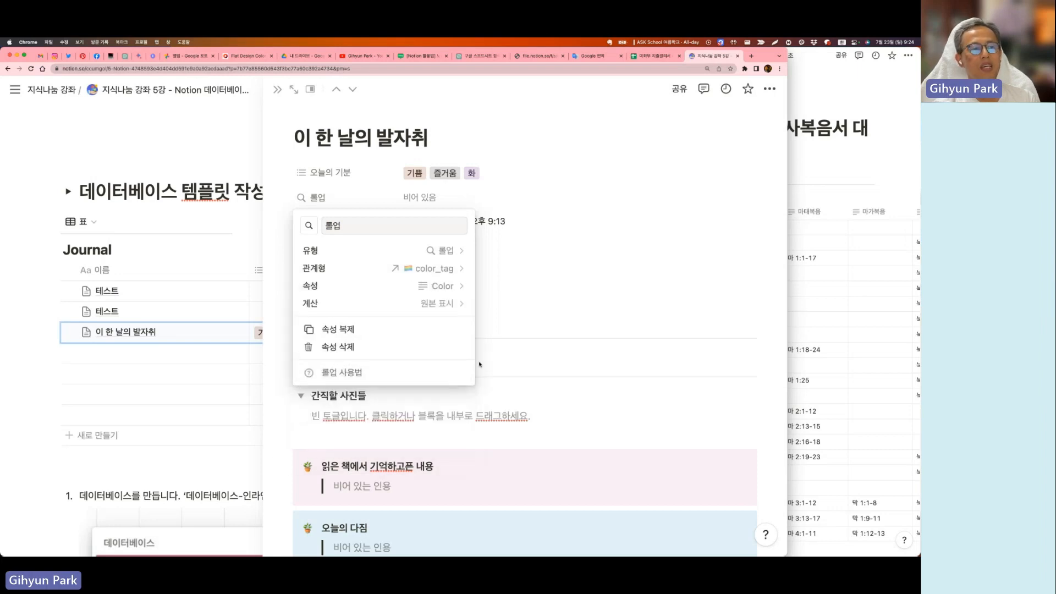
click(486, 318)
Link the #641E16 entry in the page's color_tag relation property
click(478, 294)
scroll(465, 407, down, 2)
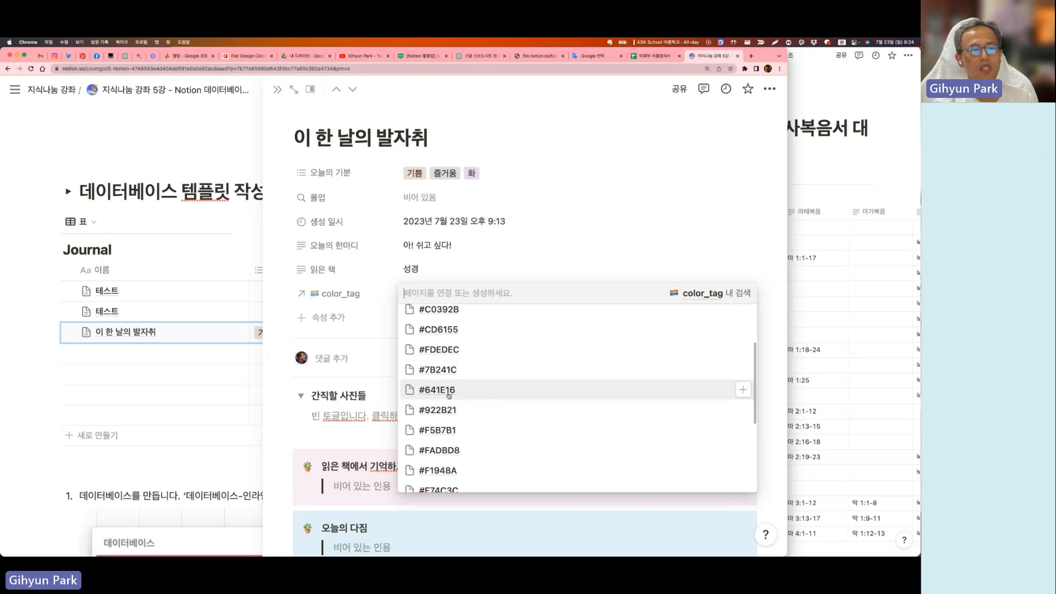
click(472, 390)
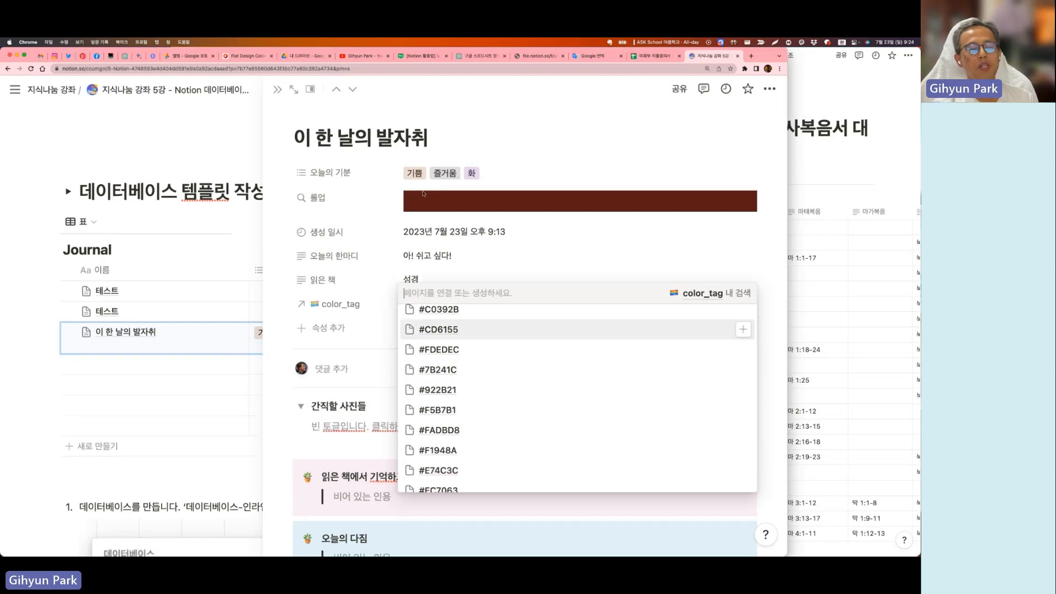
click(778, 195)
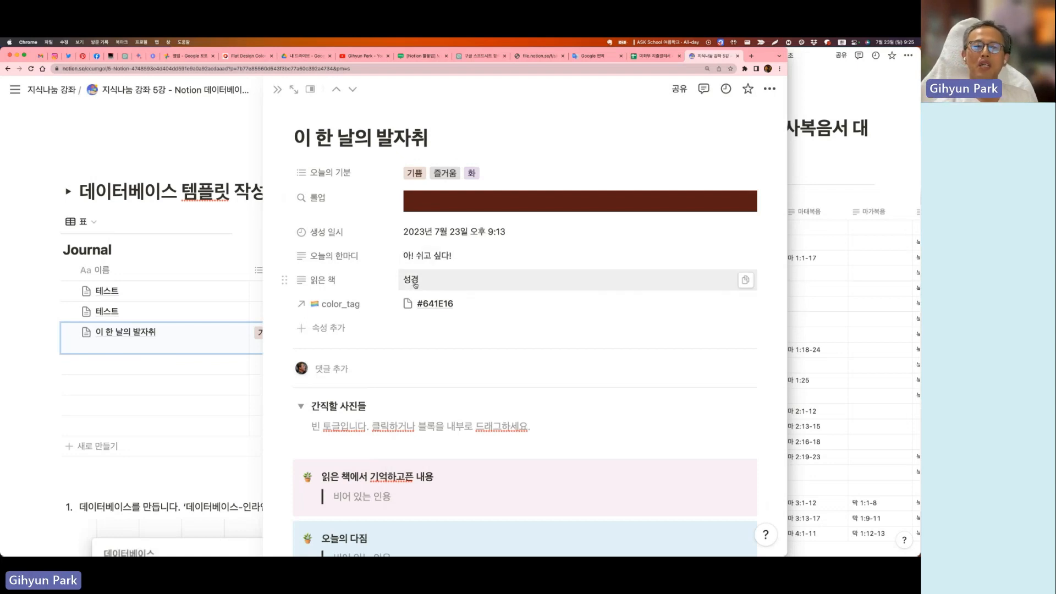
Close the journal page and insert a new inline database titled 책정보 below the Journal database
click(102, 487)
scroll(103, 286, down, 4)
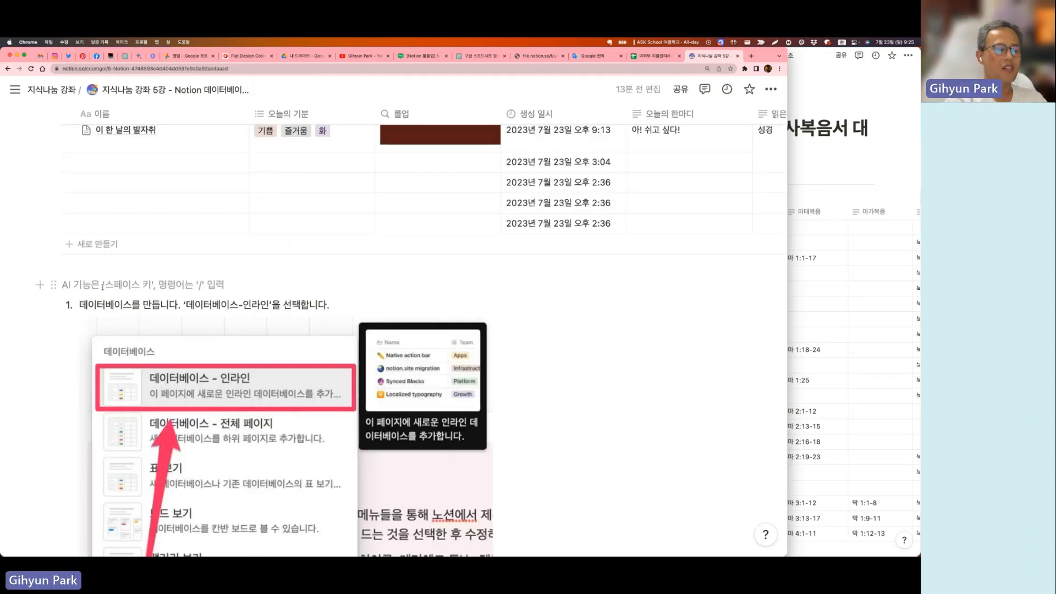
text(/데이터)
key(Return)
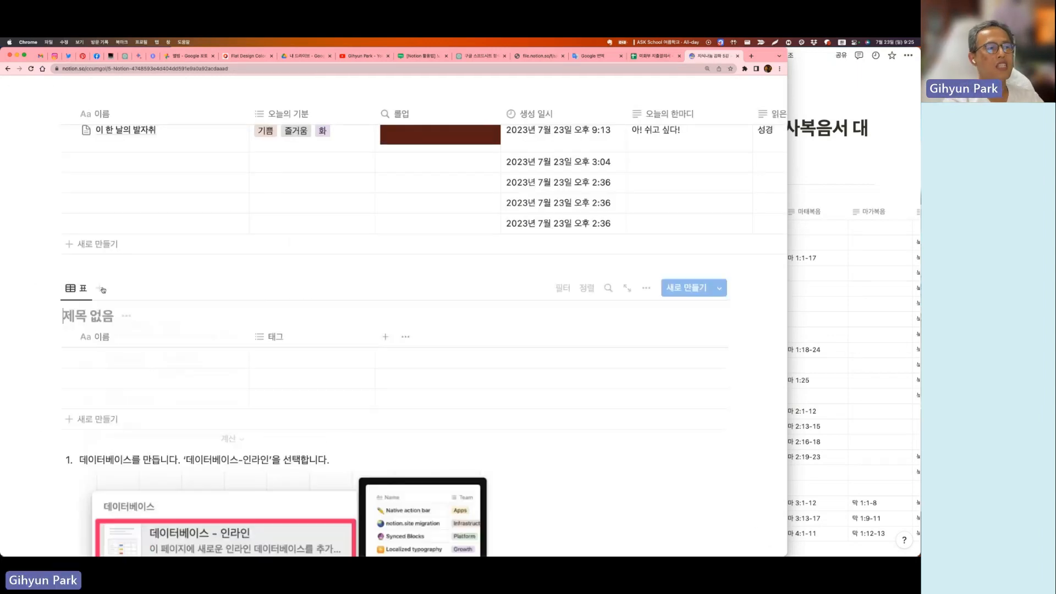
text(책정보)
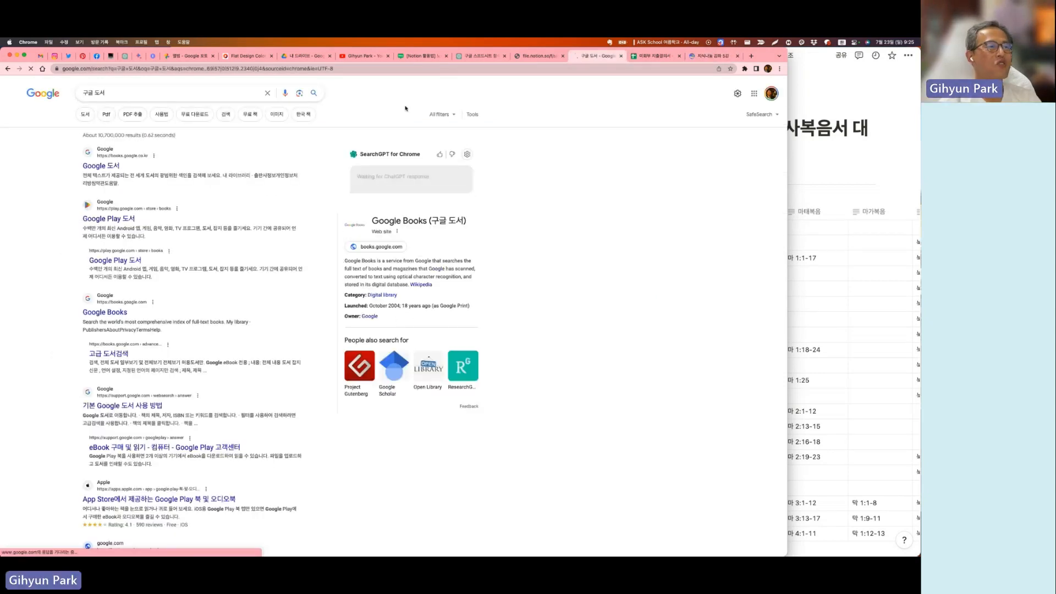
Look up Atomic Habits in Google Books, open its overview page and copy the book title
click(114, 167)
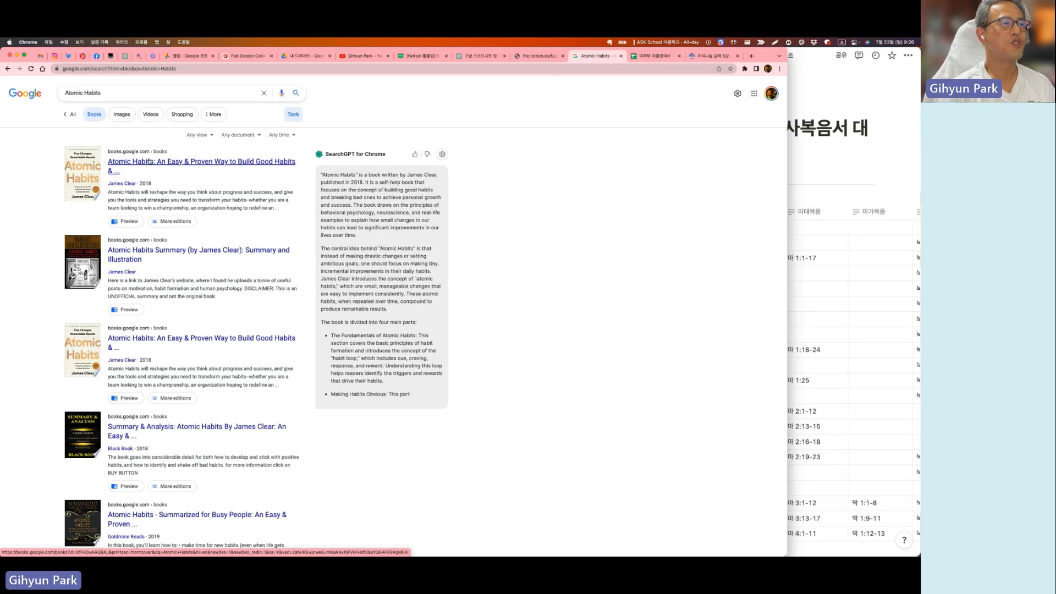
click(180, 164)
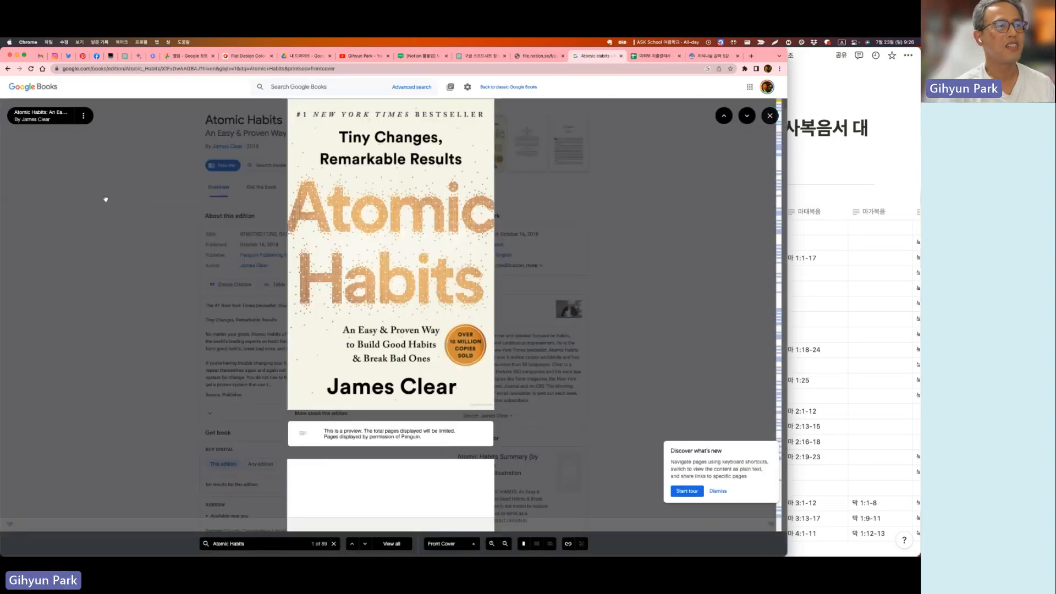
key(Escape)
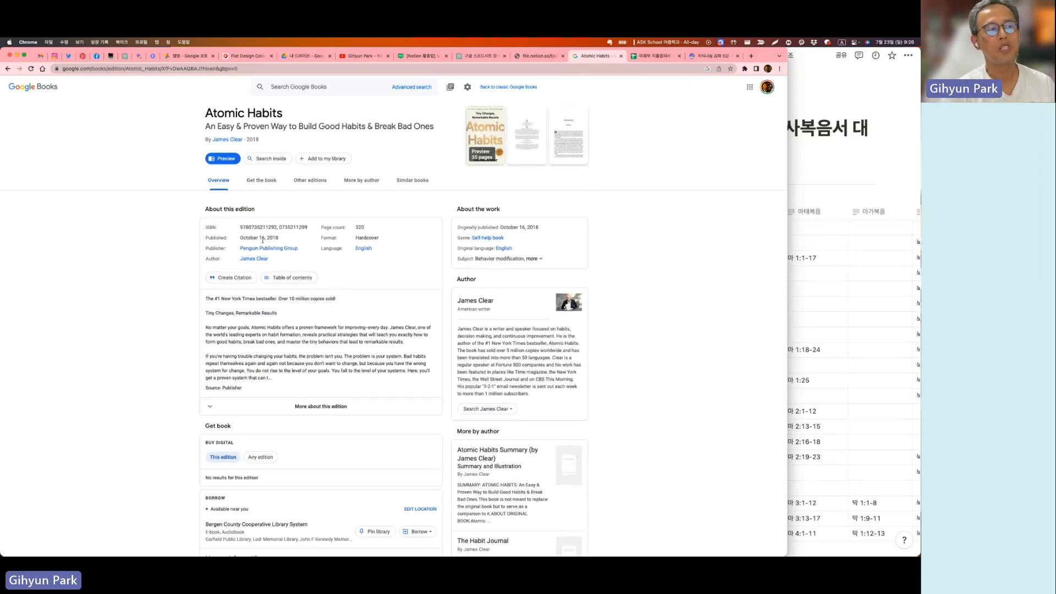
drag(206, 299, 300, 387)
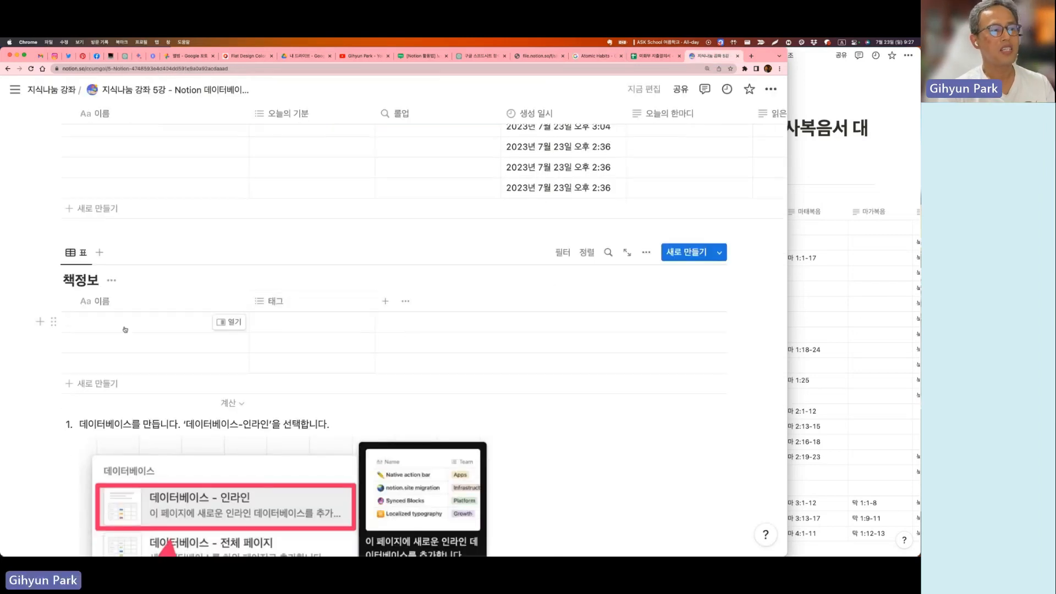
In Notion, enter Atomic Habits as the first entry of 책정보 and add a text property named 저자
click(125, 324)
text(Atomic Habits)
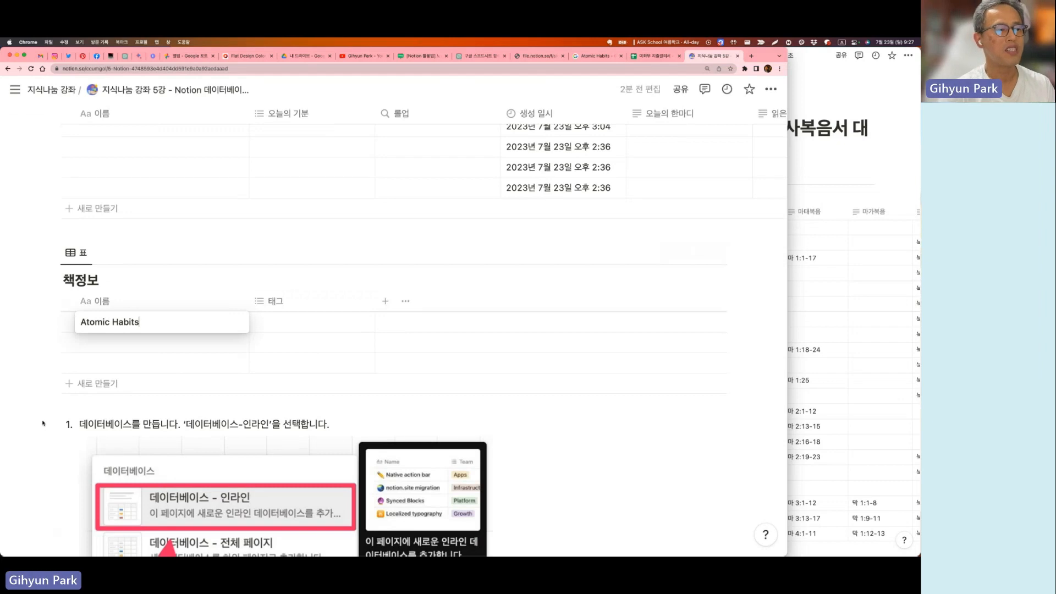
click(386, 301)
text(저자)
key(Return)
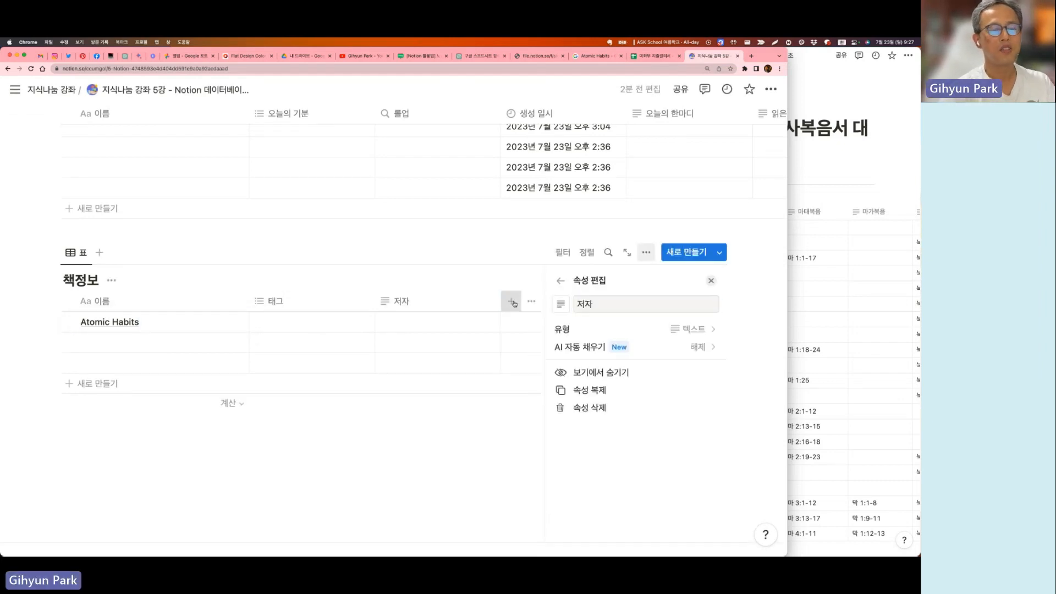
Add a 출판일 property to the 책정보 database and one more property of the date type (날짜)
click(506, 300)
text(출판일)
key(Return)
click(450, 308)
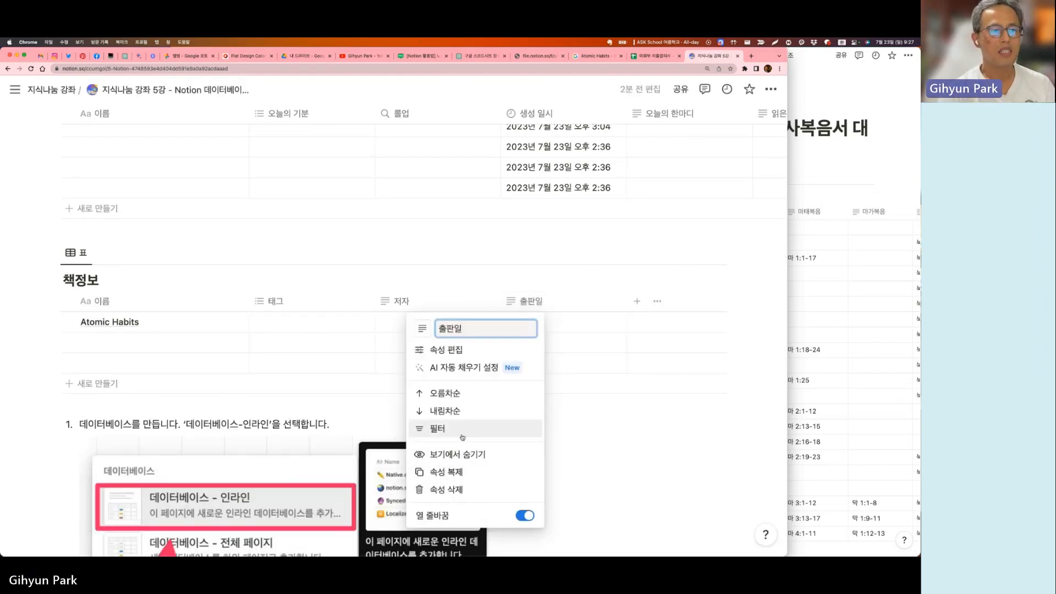
click(636, 302)
scroll(599, 348, down, 2)
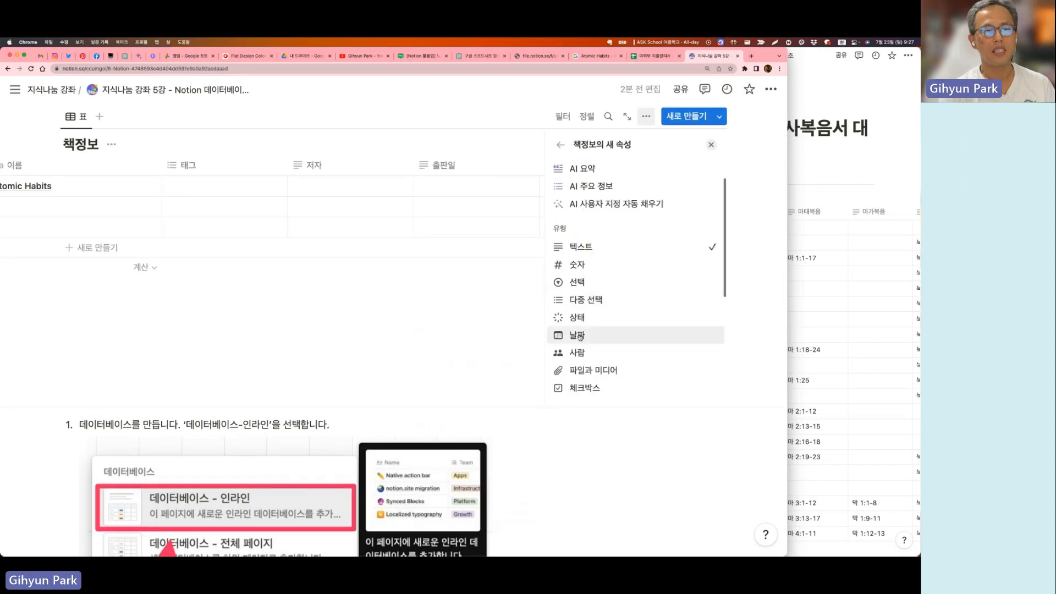
click(582, 337)
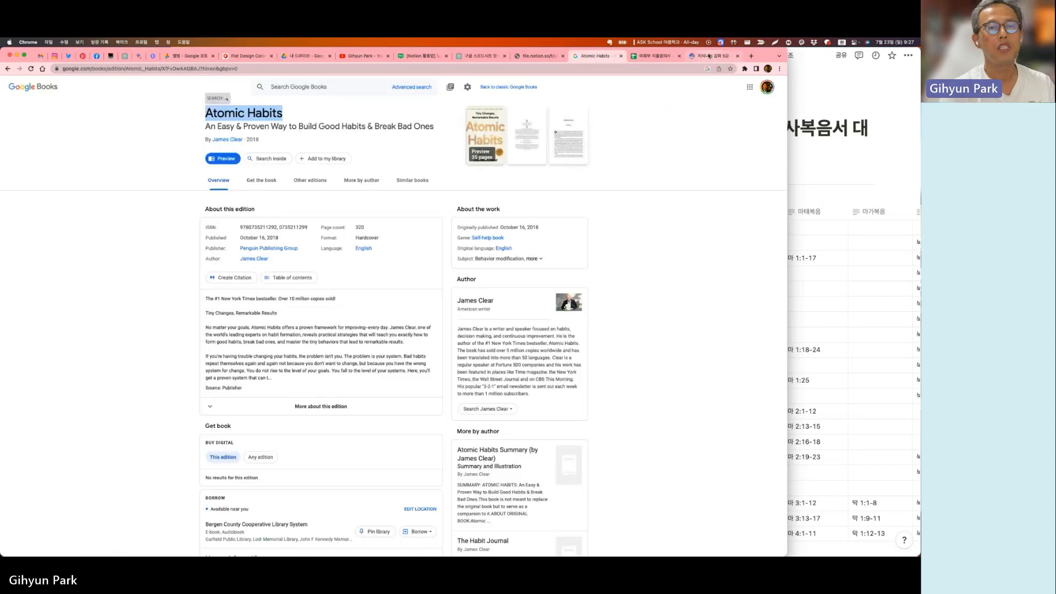
Return to the Atomic Habits page in Google Books and select its publication date and its author for copying
click(637, 167)
click(597, 56)
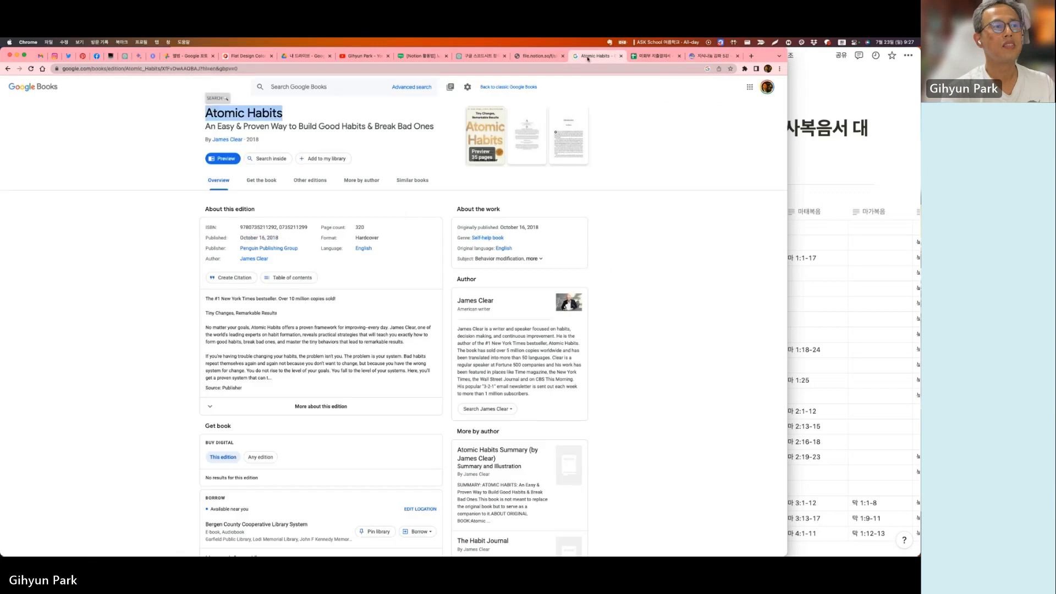
drag(278, 237, 242, 239)
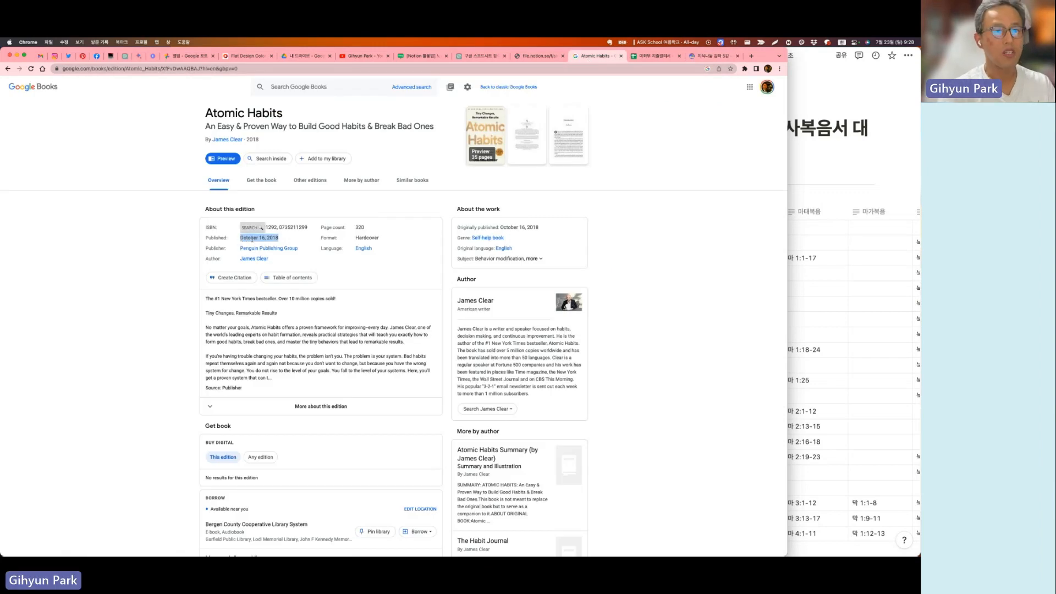
drag(269, 258, 240, 261)
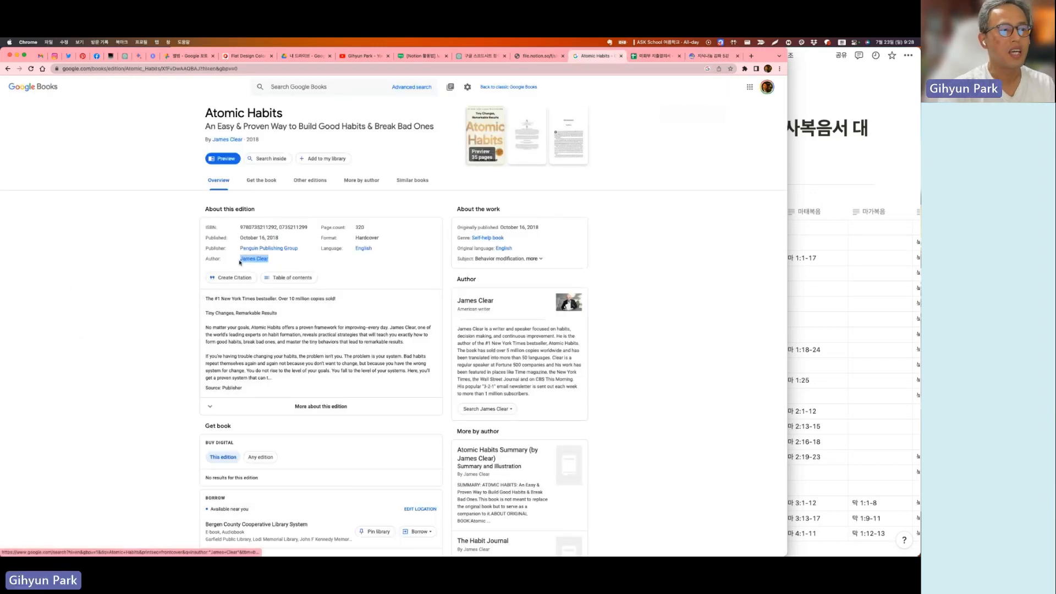
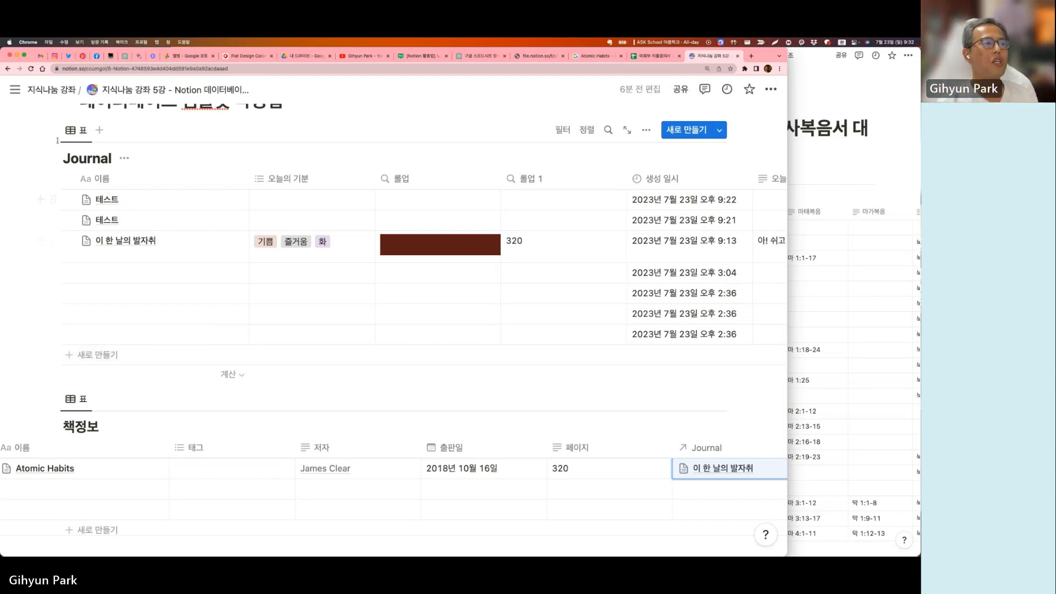
Open Notion's template gallery, switch to the 개인 category and preview the 일기 template
mouse_move(17, 91)
scroll(57, 478, down, 5)
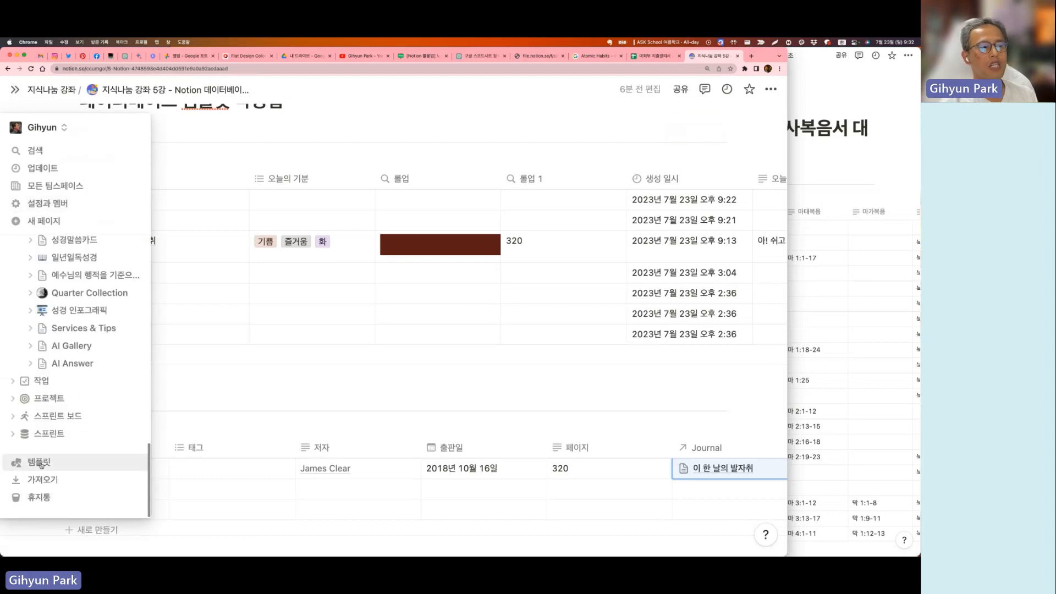
click(43, 466)
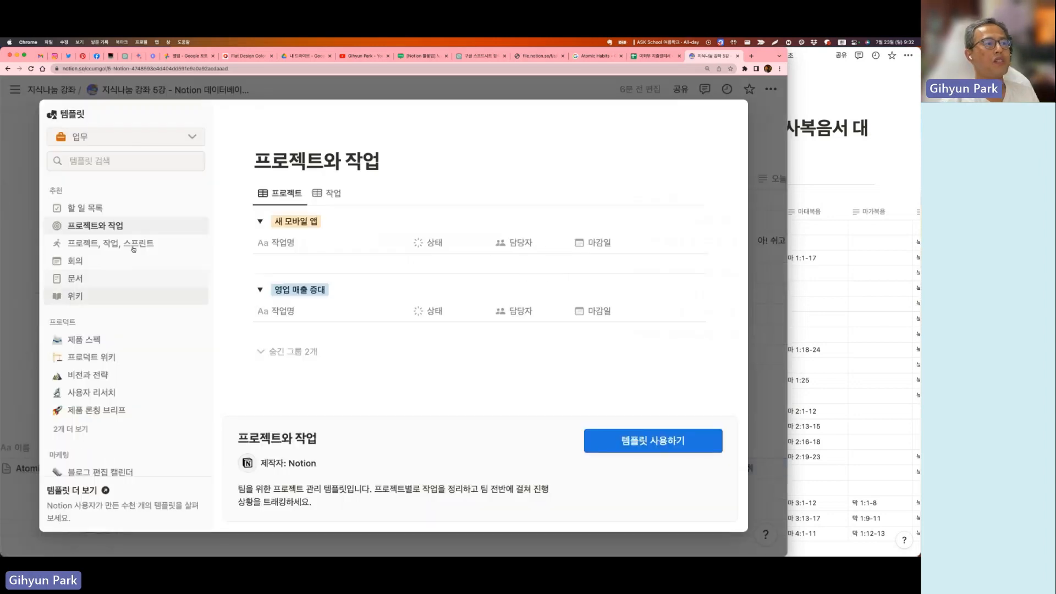
scroll(94, 236, down, 10)
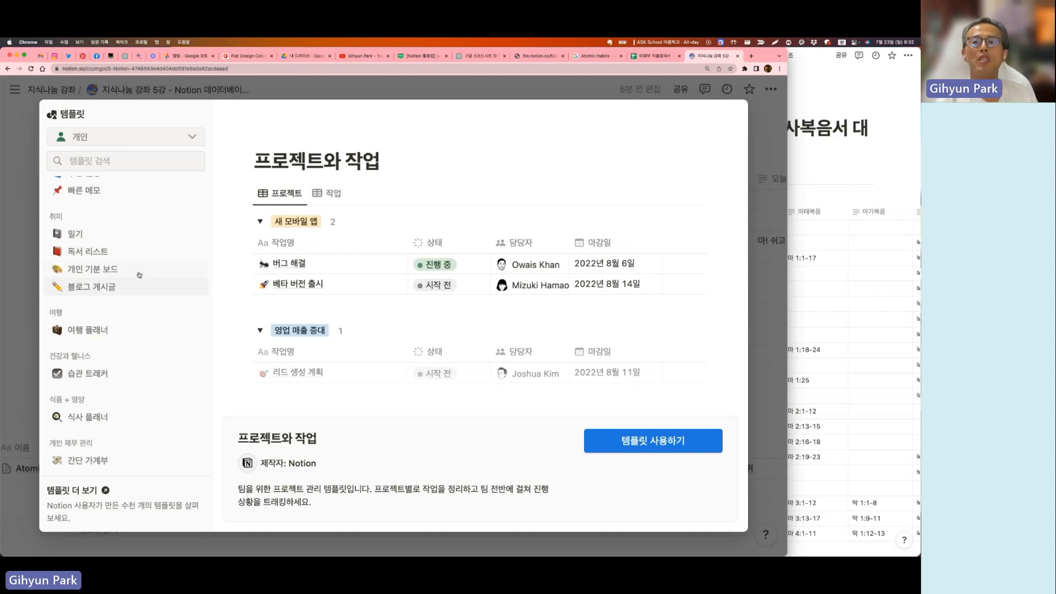
click(103, 235)
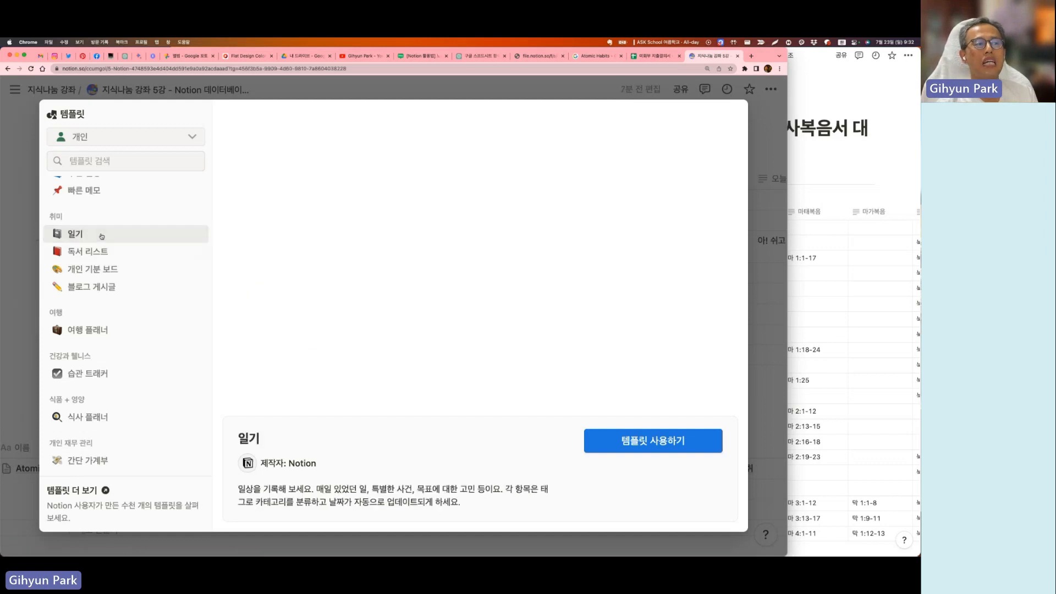
click(662, 450)
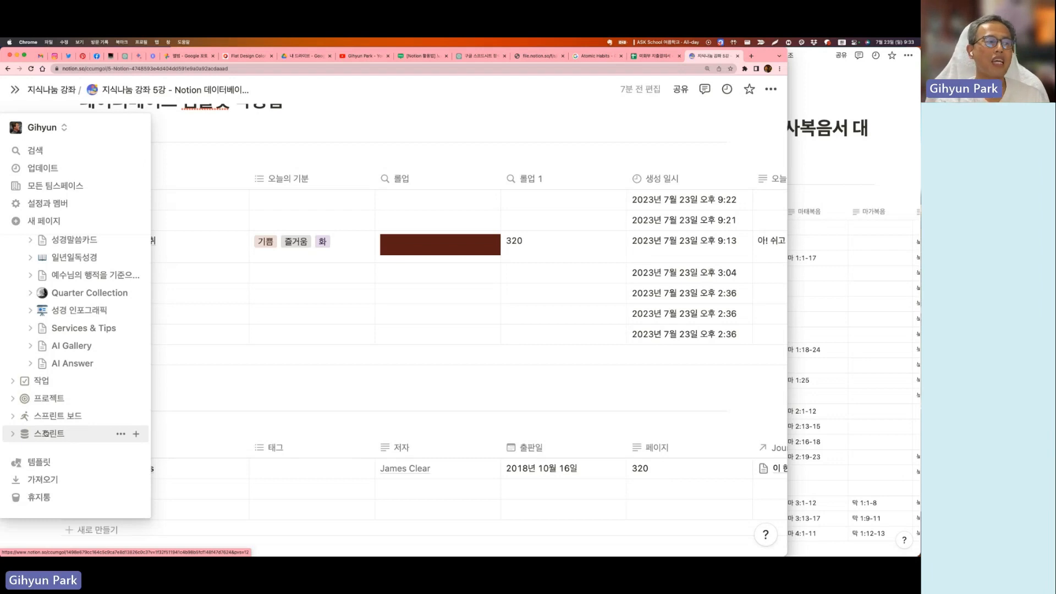
Open the 작업 database and examine its tasks grouped by project
click(42, 381)
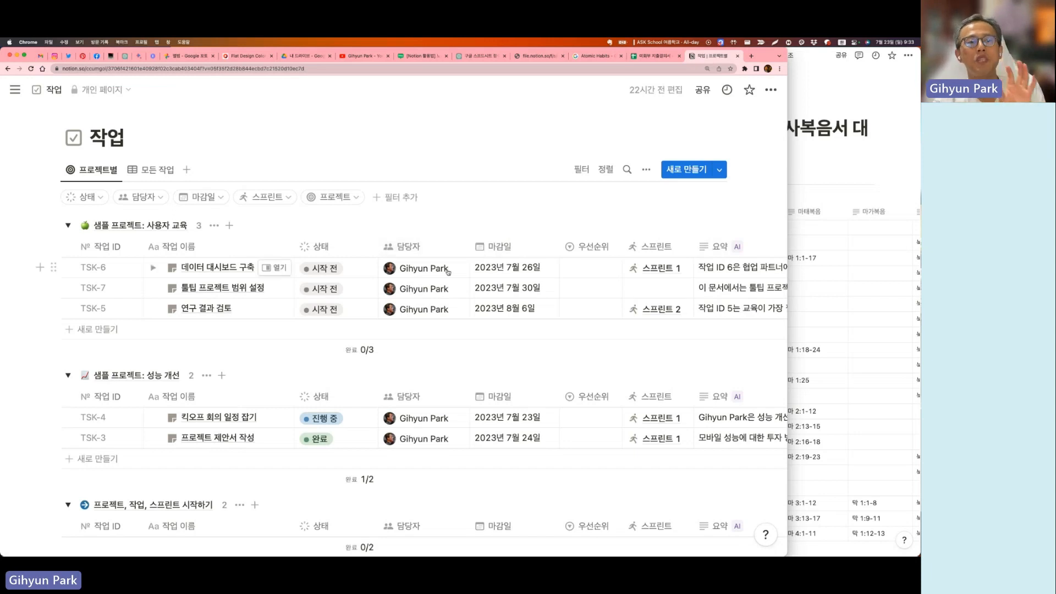
scroll(448, 271, down, 5)
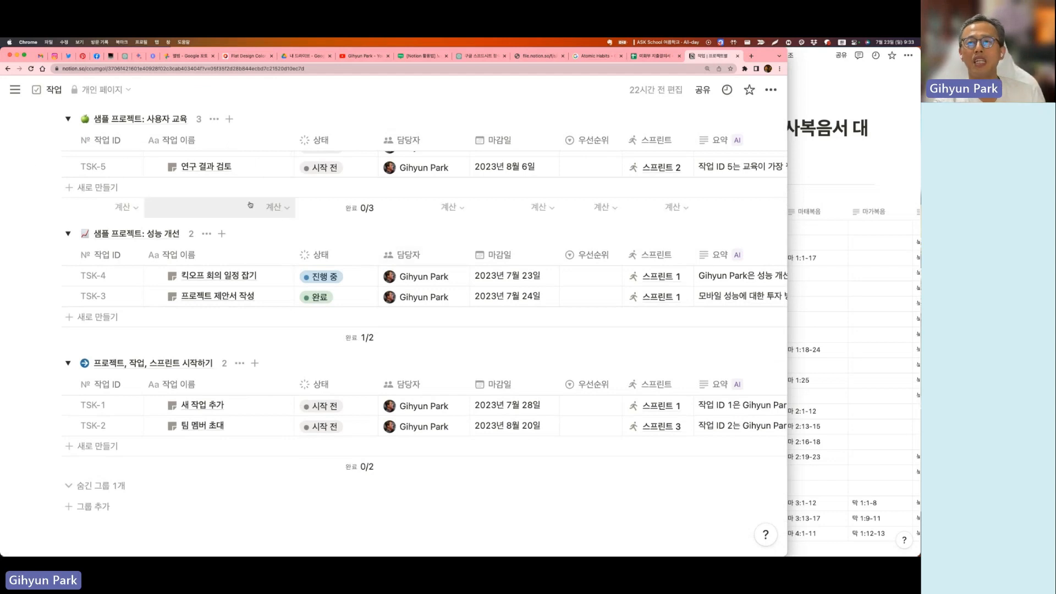
scroll(305, 219, up, 1)
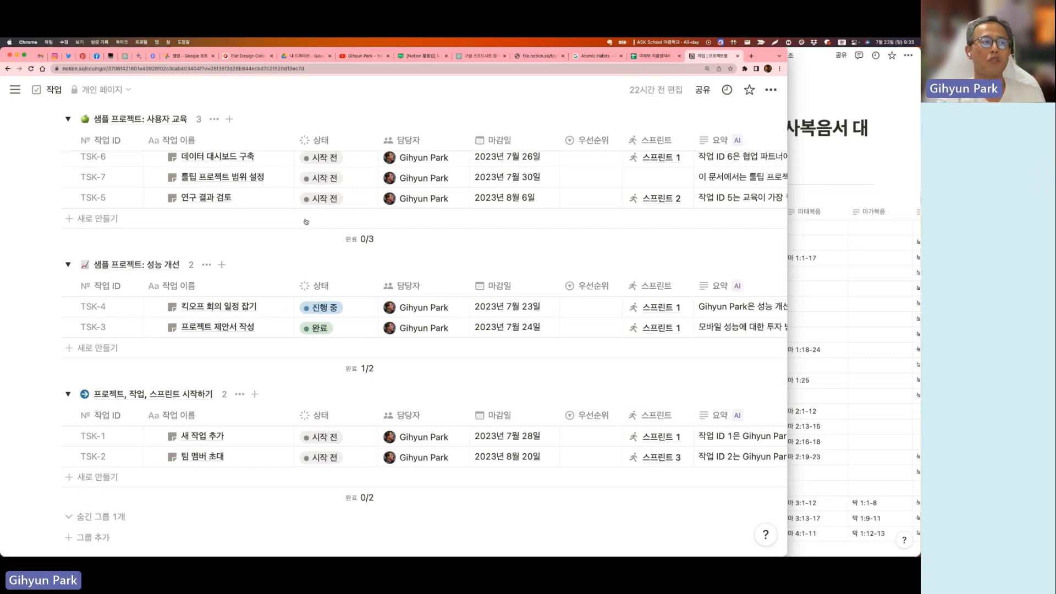
mouse_move(16, 93)
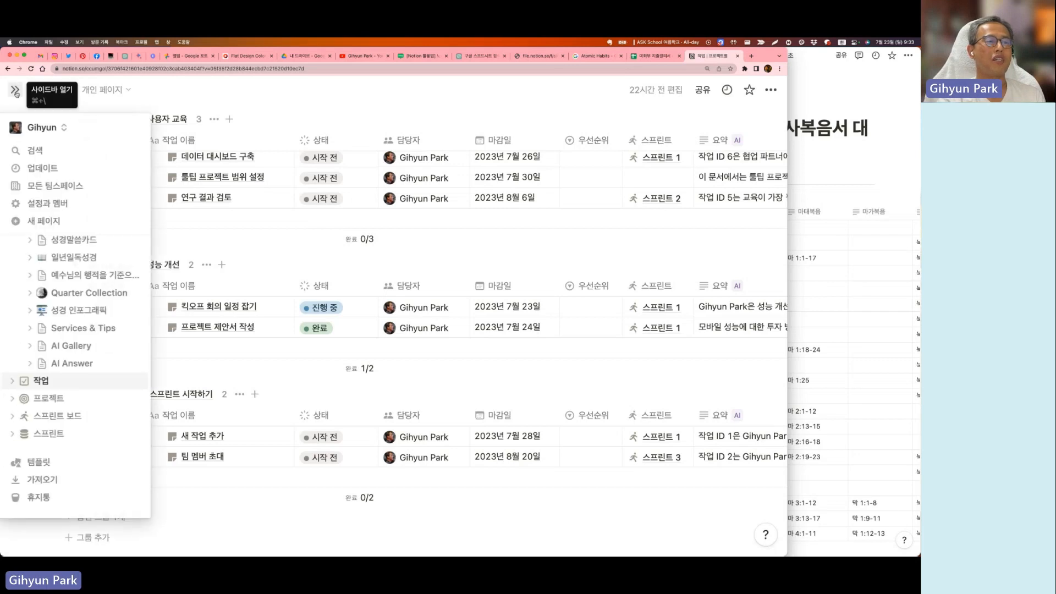
Switch to ChatGPT, shorten the browser window and send "Atomic Habits 책의 정보를 보여줘. 저자, 발행일, 내용을 표로 정리해서 알려줘."
click(479, 56)
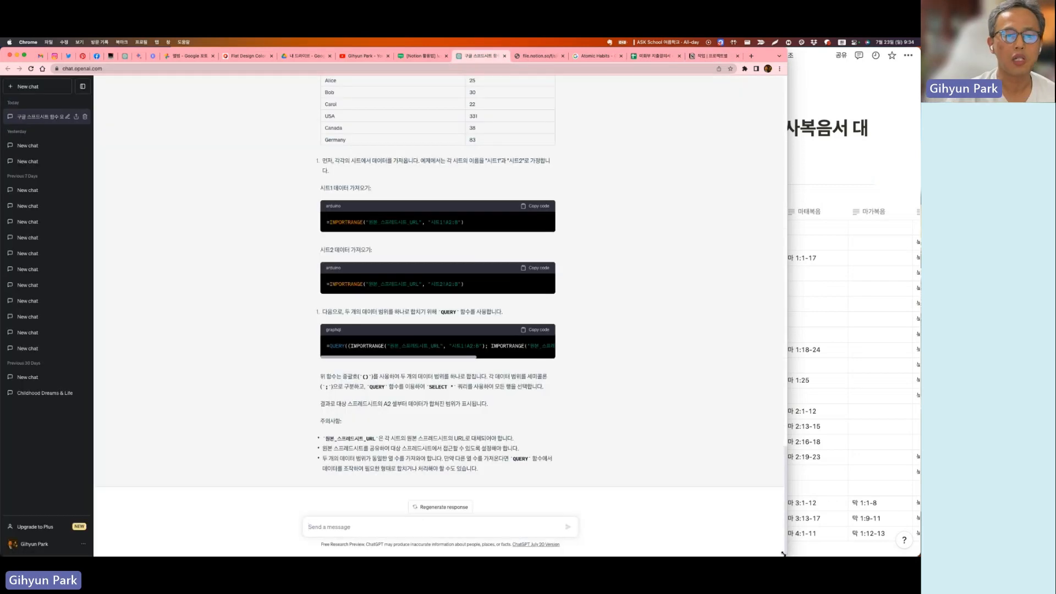
drag(782, 553, 781, 423)
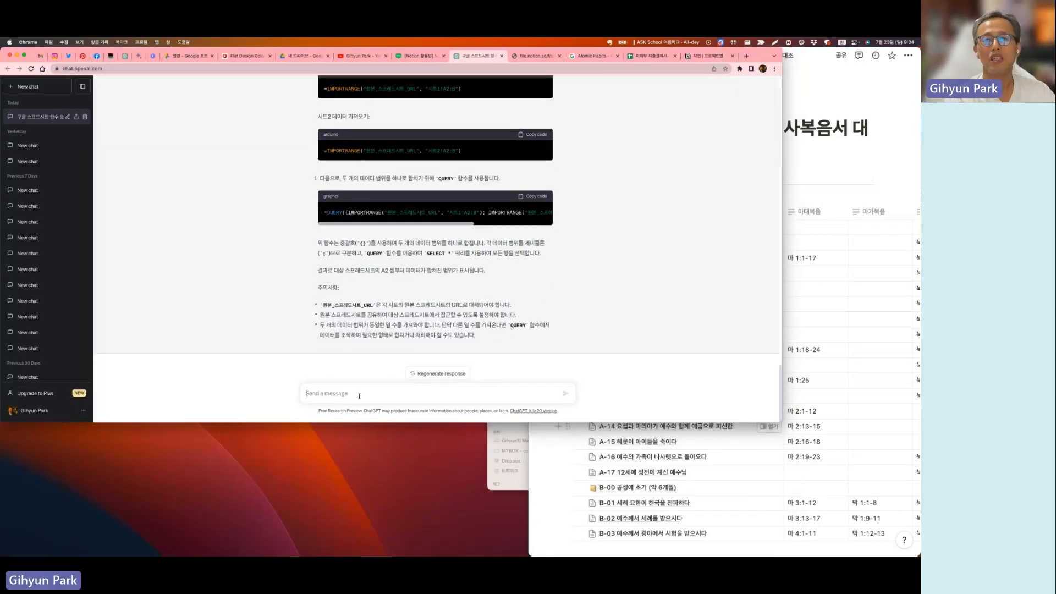
text(Atomic Habits 책의 정보를 보여줘. 저자, 발)
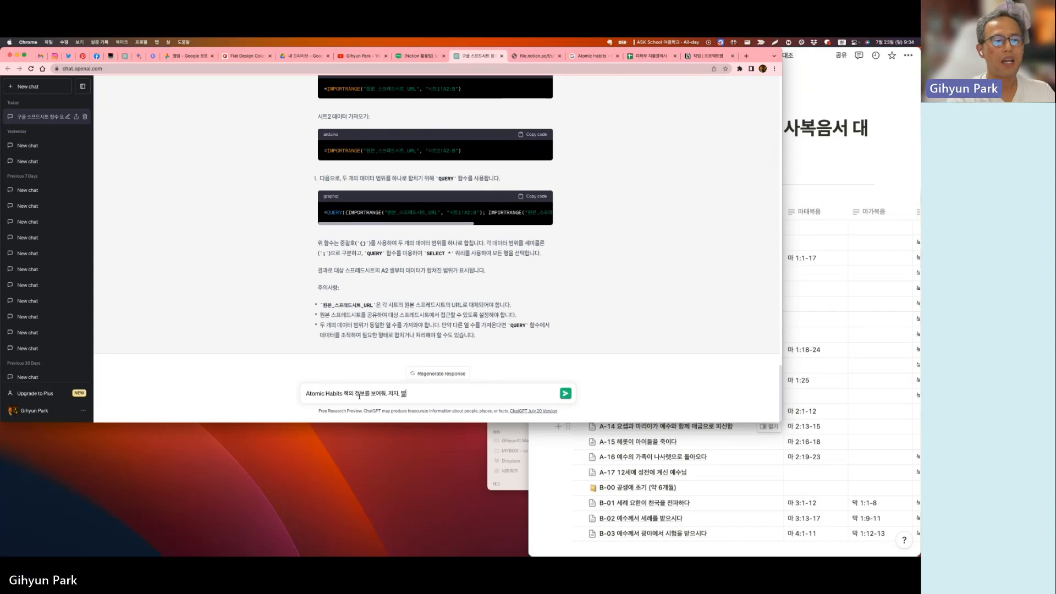
text(행일, 내용을 표로 정리)
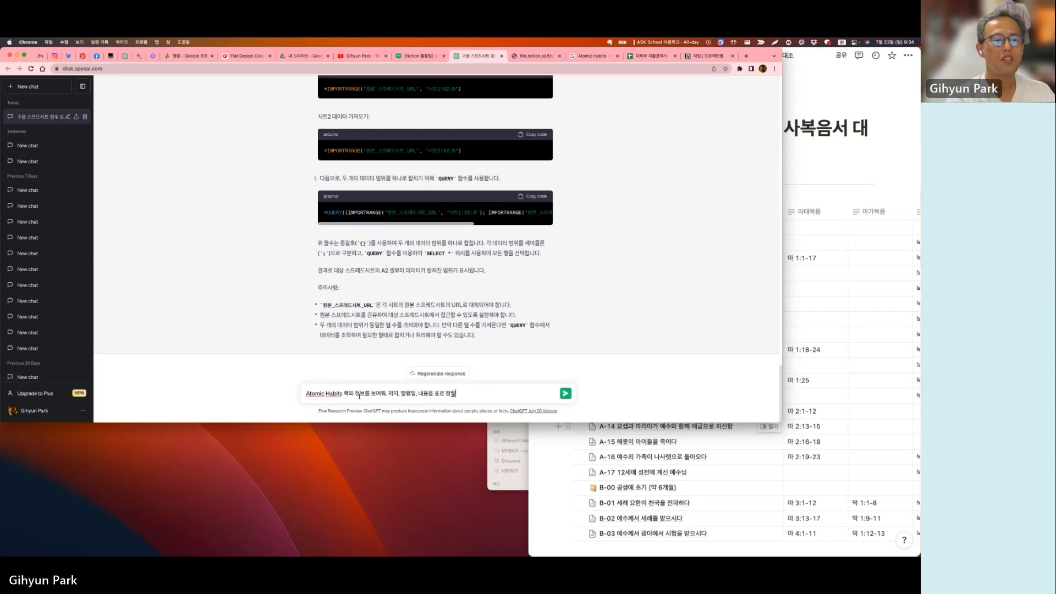
text(해서 알려줘.)
key(Return)
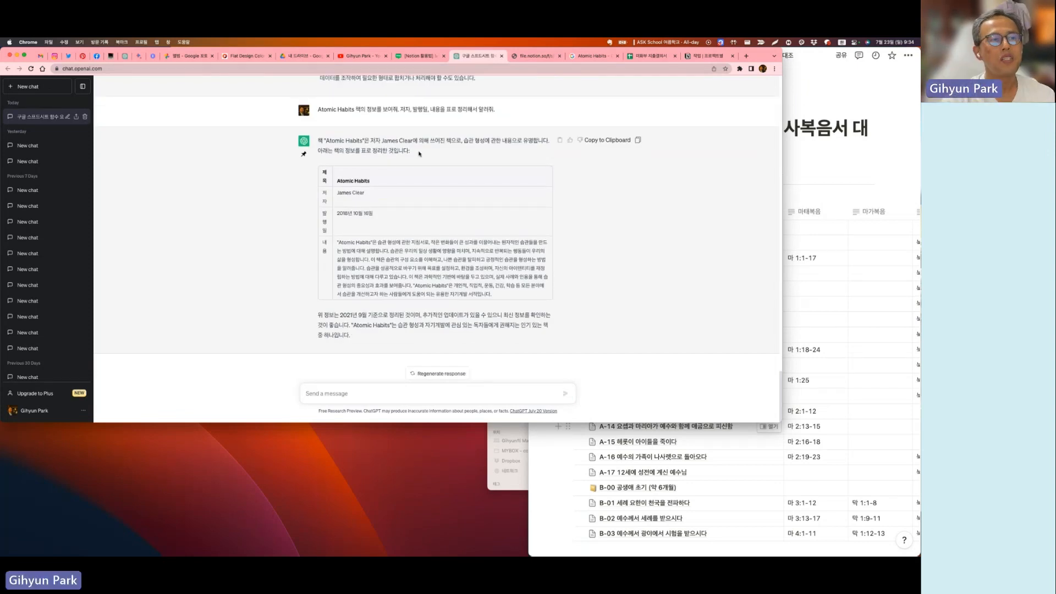
Send the extended prompt "Atomic Habits, The Alchemist 책의 정보를 보여줘. 저자, 발행일, 내용을 표로 정리해서 알려줘."
text(Atomic Habits, The Alchemist 책의 정보를 보여줘. 저자, 발행일, 내용을 표로 정리해서 알려줘.)
key(Return)
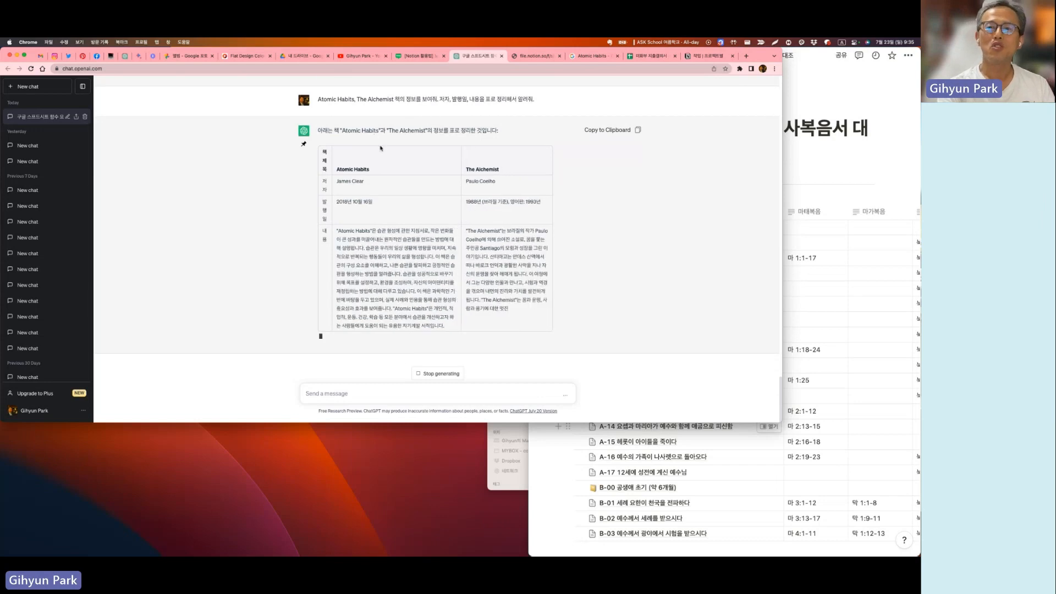
Copy the two-book table from the ChatGPT answer into a blank Excel workbook starting at A1 and widen its columns
scroll(380, 149, up, 2)
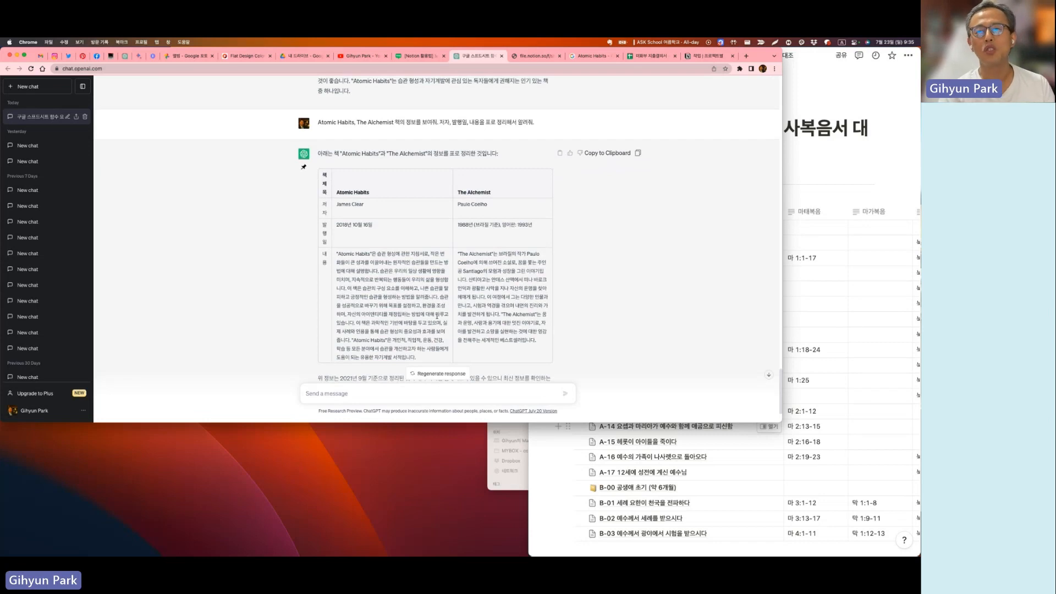
drag(320, 171, 542, 353)
key(super+Tab)
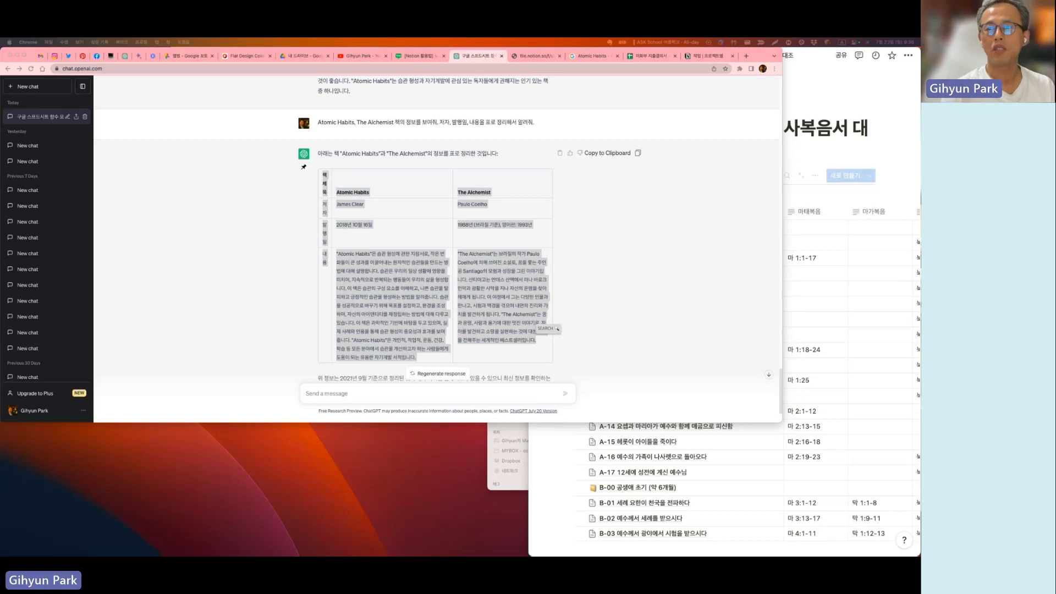
drag(173, 193, 241, 192)
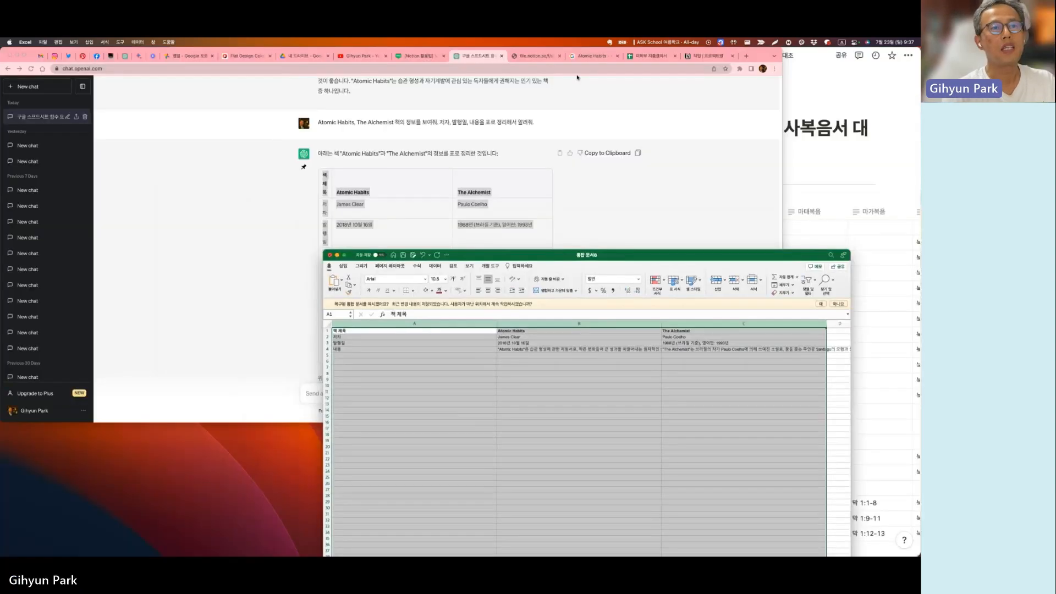
Switch to Notion and go back to the lecture page that contains the inline 책정보 database
click(704, 56)
click(7, 69)
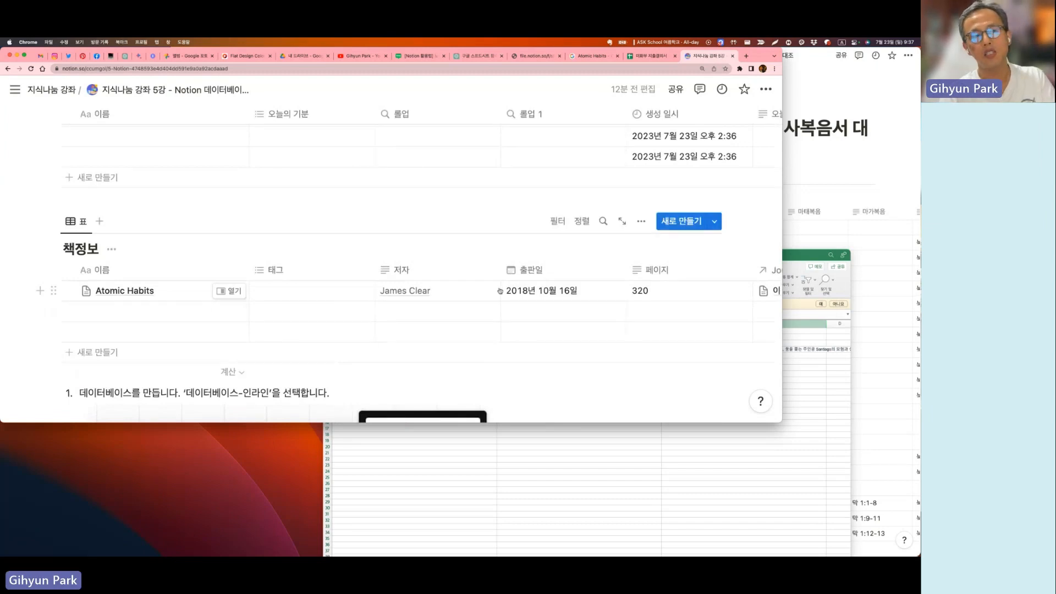
In Excel, copy the book table A1:C4 and paste it with rows and columns transposed at A8
click(735, 444)
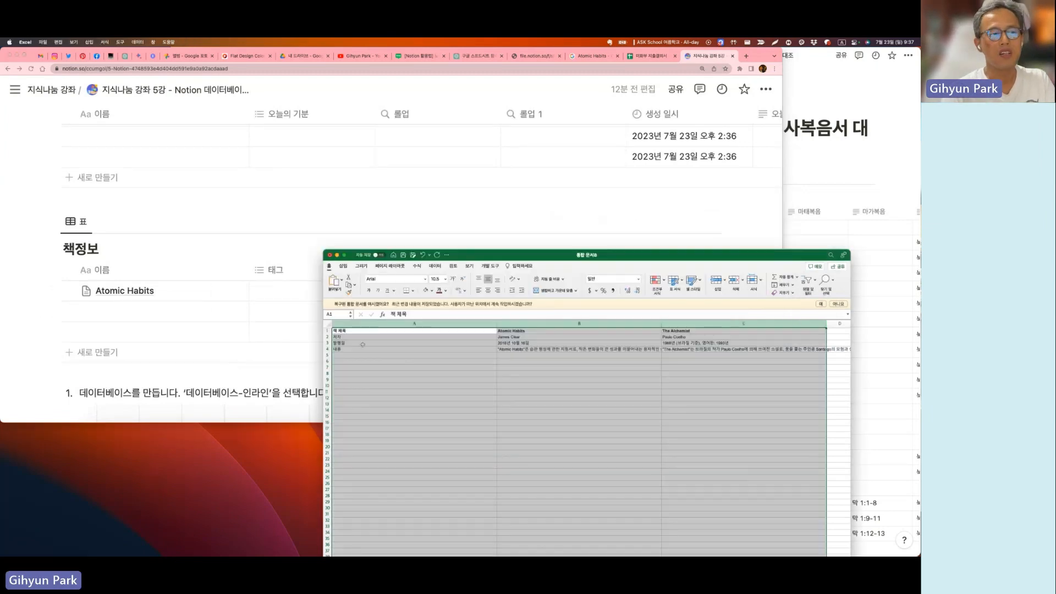
drag(344, 331, 798, 350)
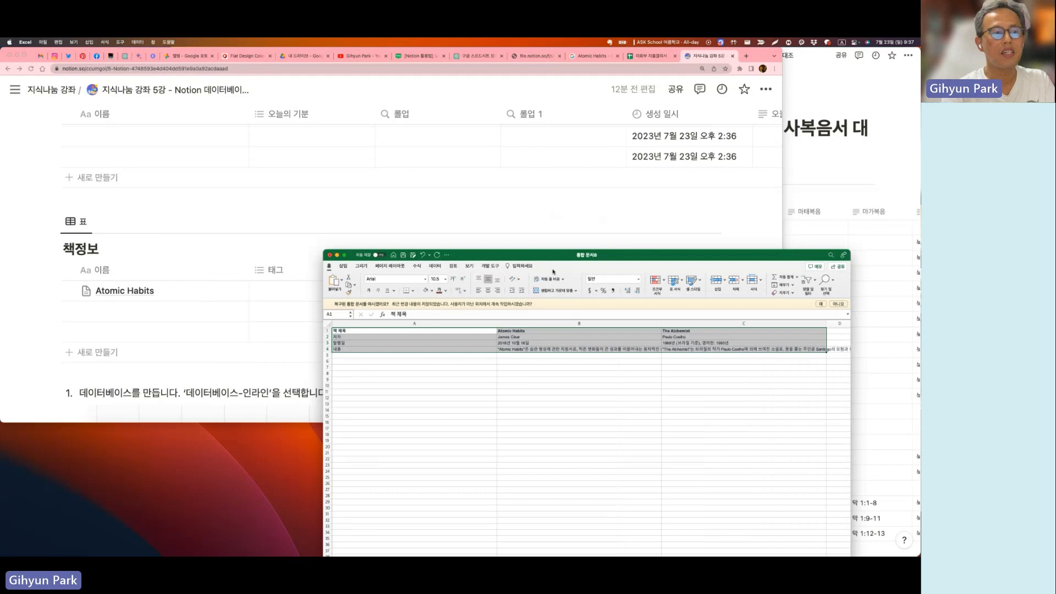
click(434, 266)
key(super+c)
right_click(351, 373)
mouse_move(429, 389)
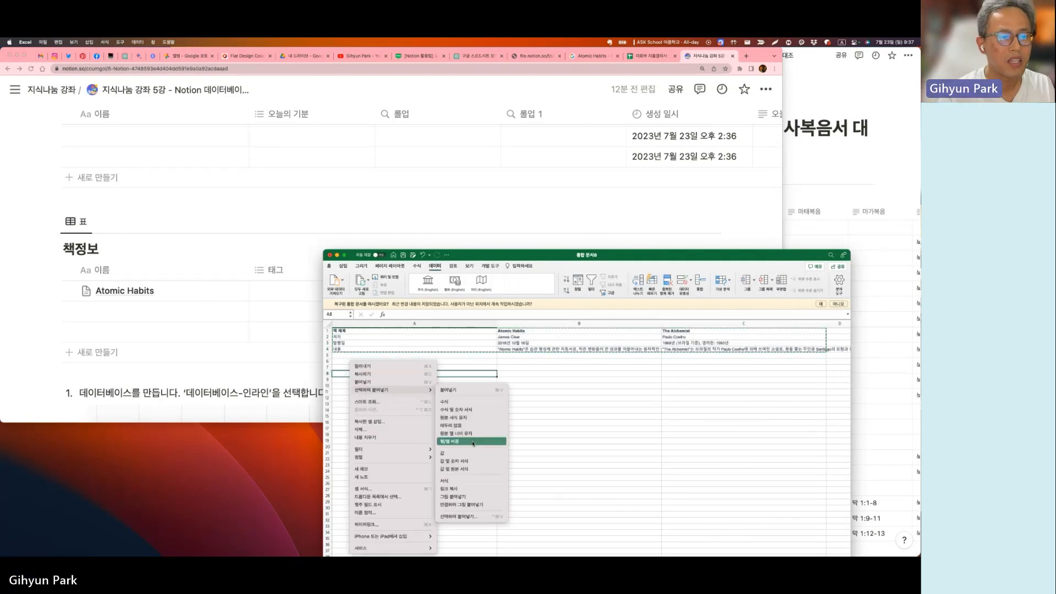
click(473, 442)
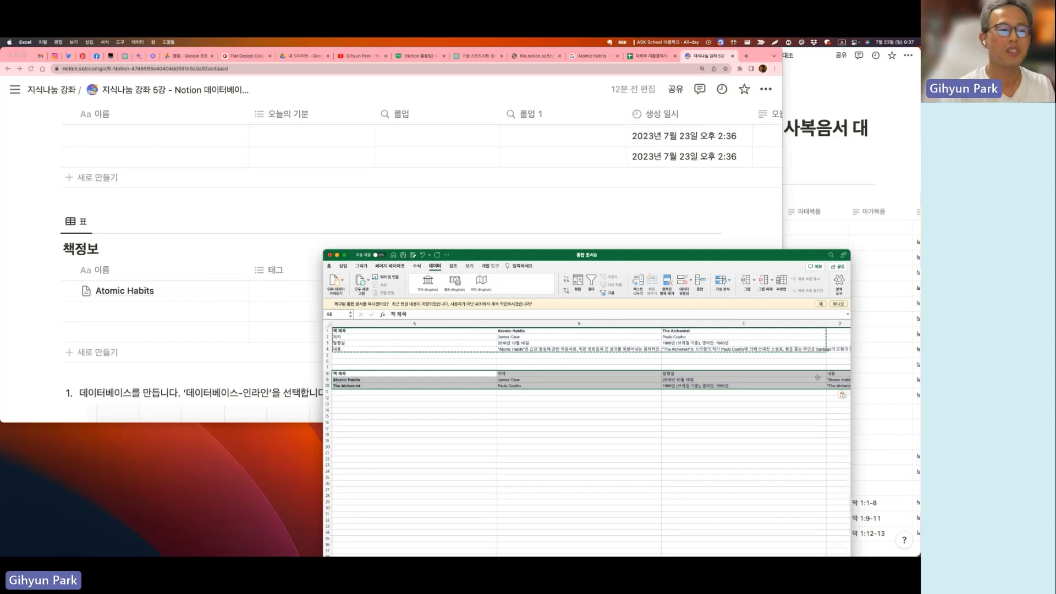
Copy the transposed table and select the two empty rows under Atomic Habits in Notion's 책정보 database as the paste target
text(ç)
click(143, 315)
drag(144, 315, 670, 342)
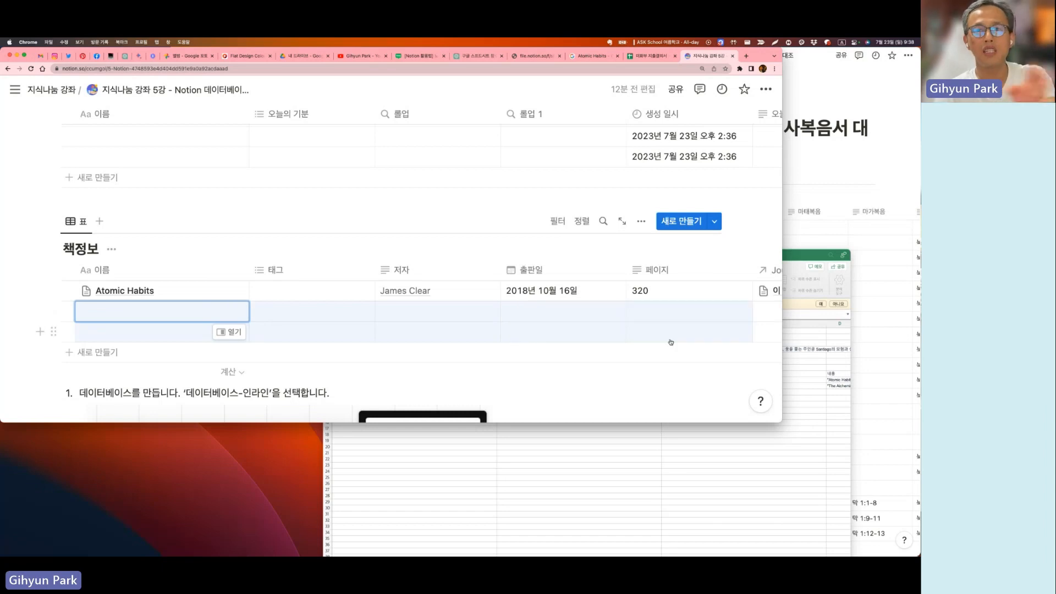
Return to Excel and delete rows 1 to 7 so only the transposed book table is left
click(562, 446)
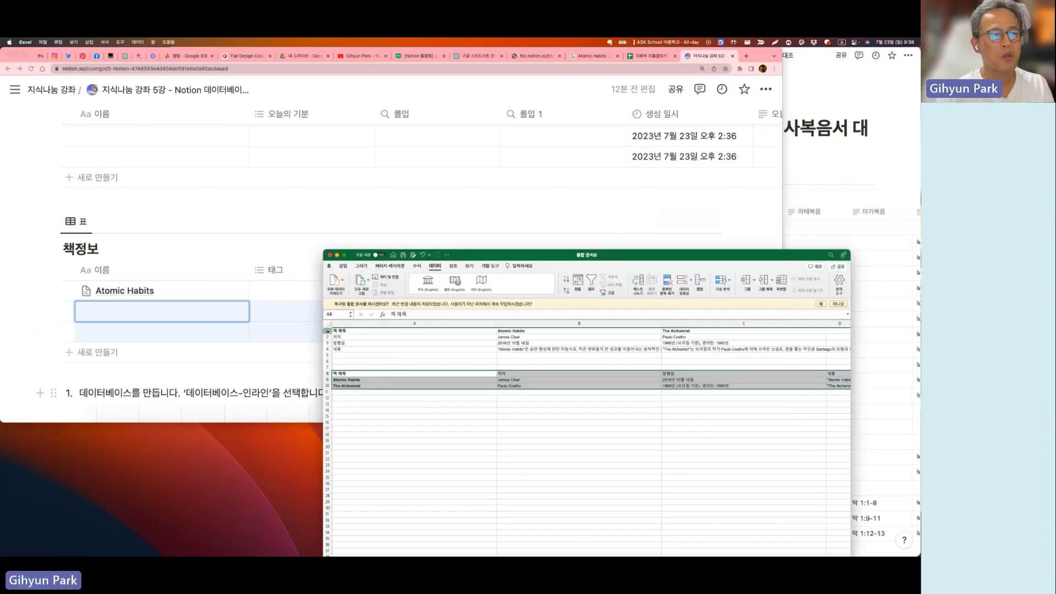
drag(327, 331, 323, 369)
right_click(355, 348)
click(373, 393)
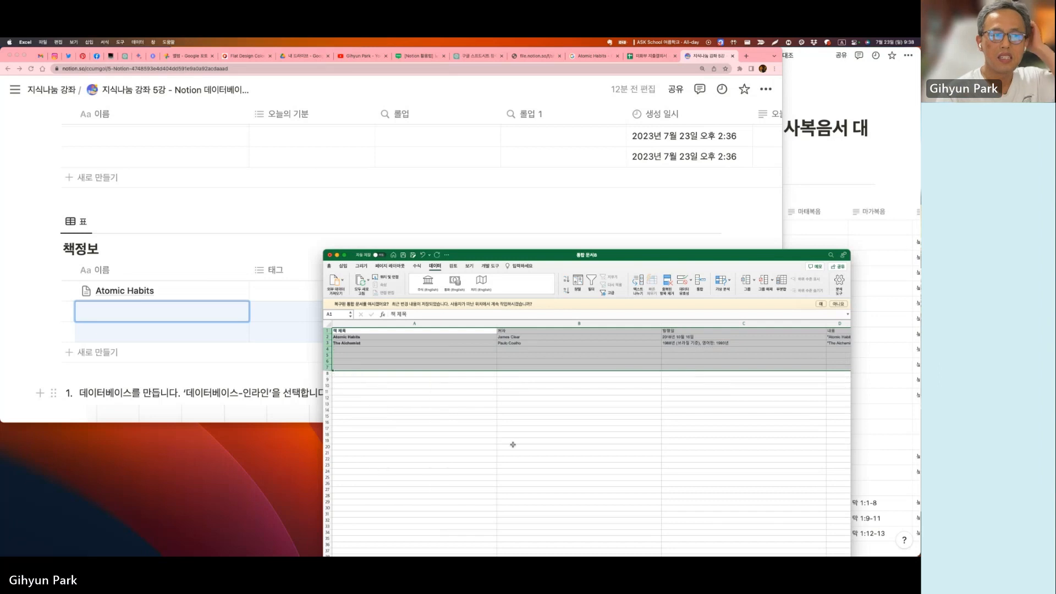
click(513, 447)
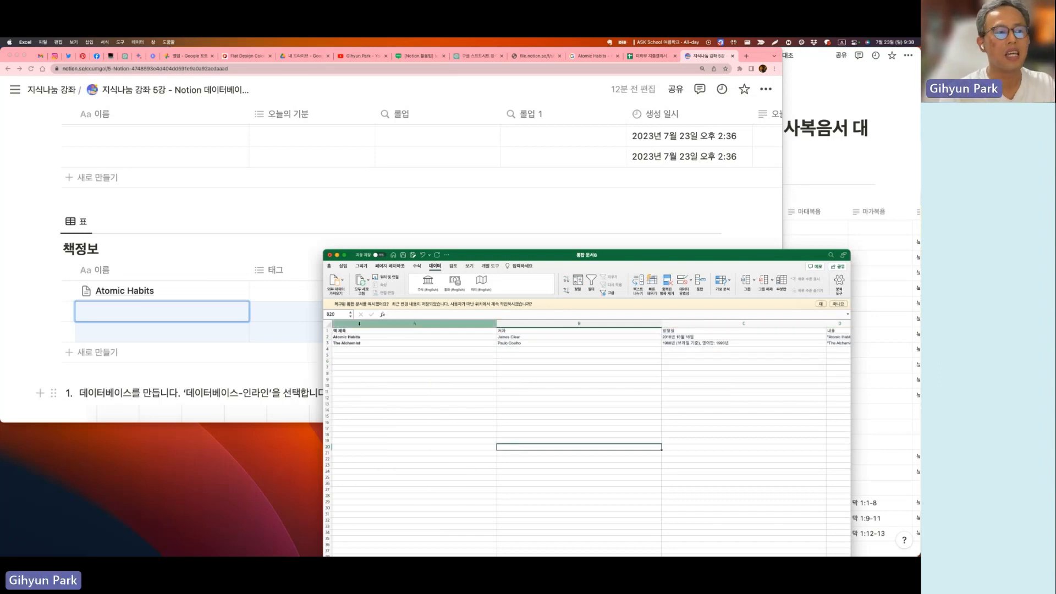
Save the workbook as 책정보 in CSV UTF-8 format in the 지식나눔 folder
click(43, 42)
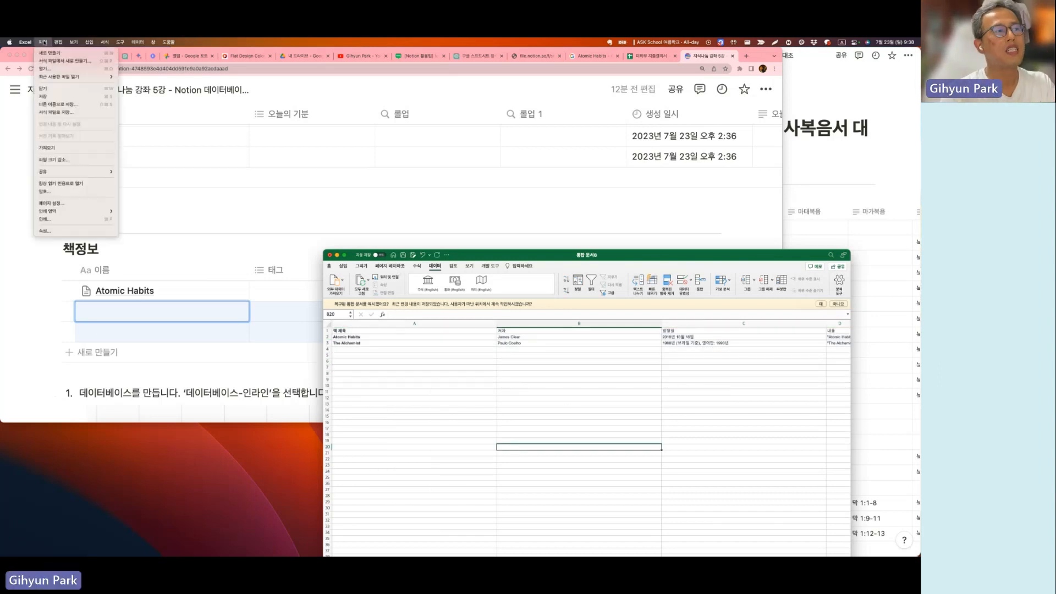
click(62, 104)
click(634, 505)
scroll(638, 510, down, 2)
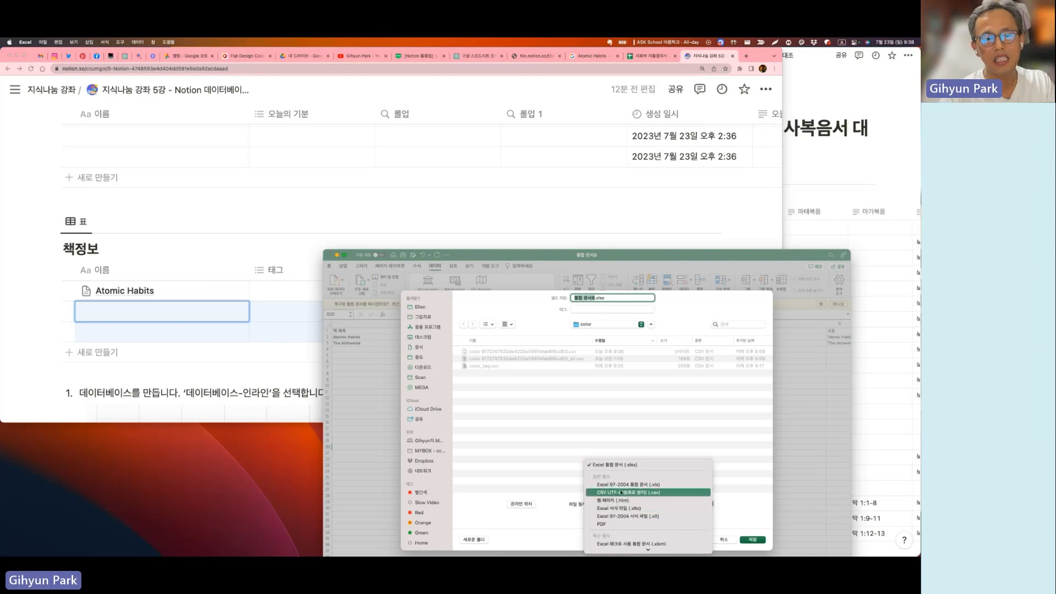
click(618, 494)
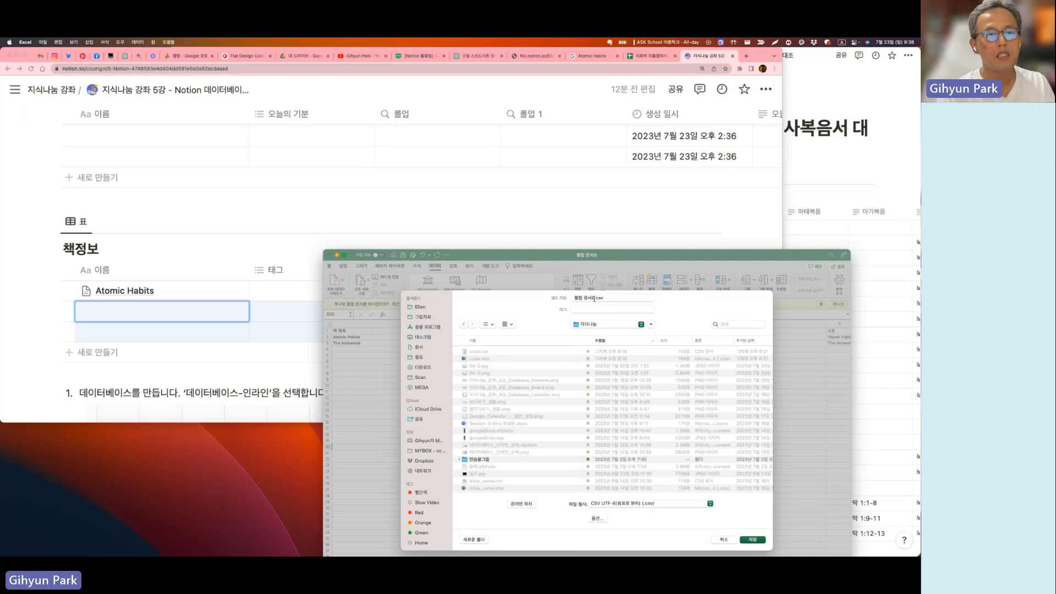
text(책정보)
key(Return)
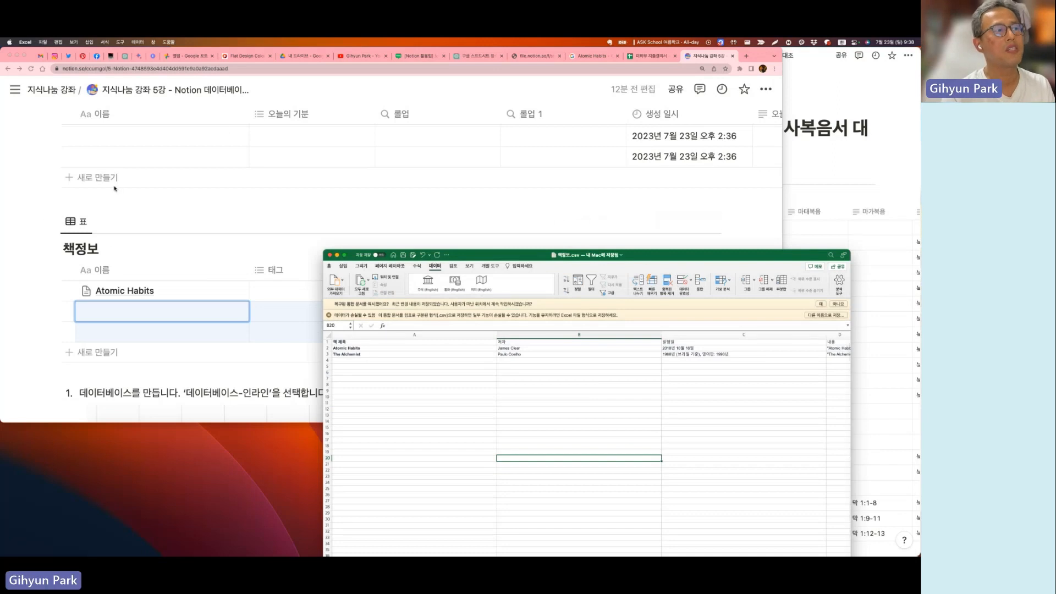
Switch to Notion and import the 책정보 CSV file as a new database
click(19, 221)
mouse_move(15, 89)
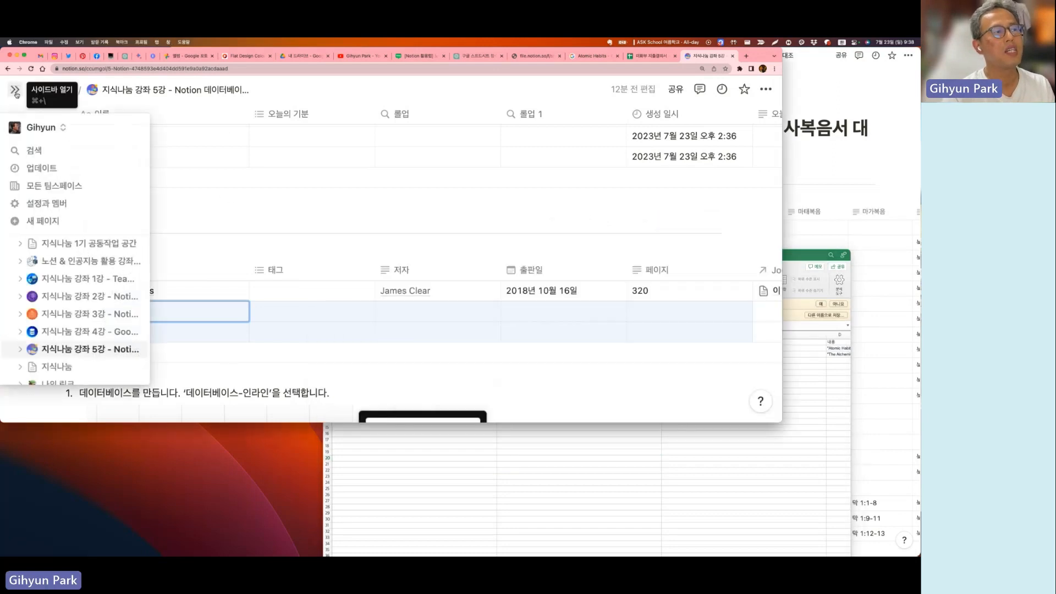
scroll(35, 277, down, 5)
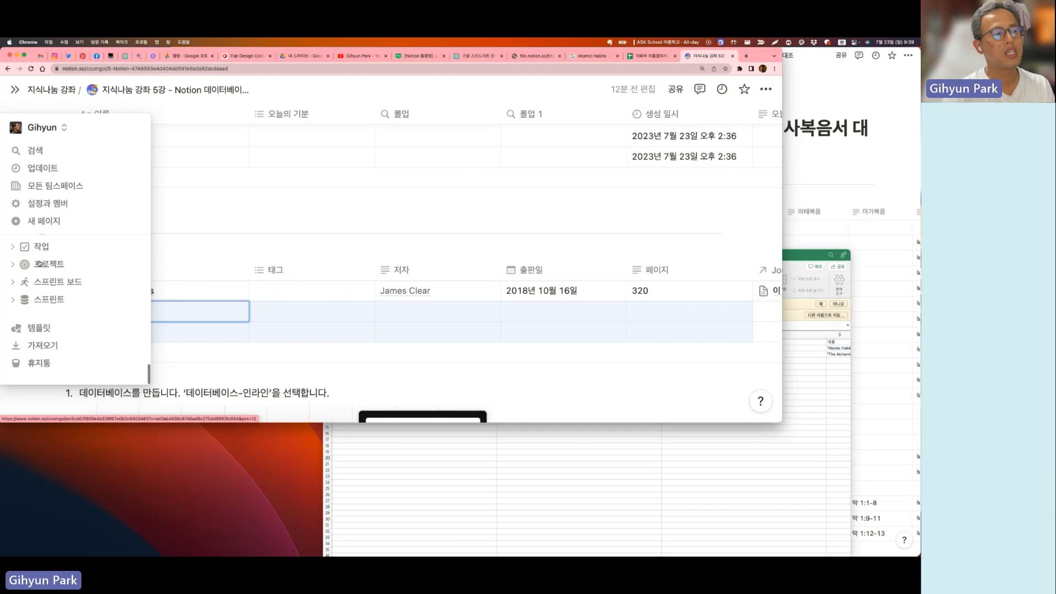
click(50, 349)
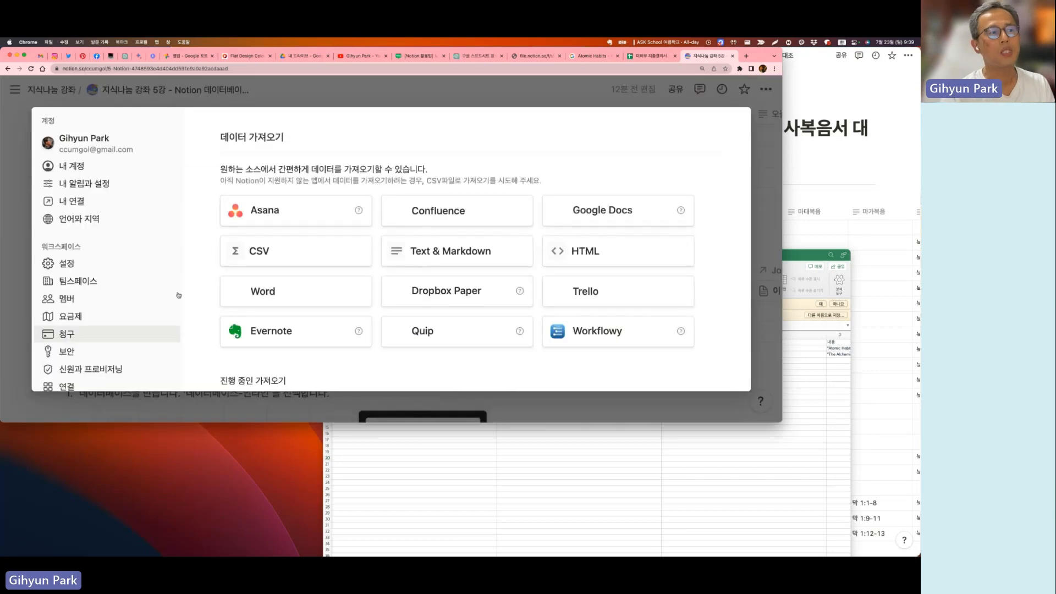
click(272, 260)
double_click(280, 194)
double_click(283, 194)
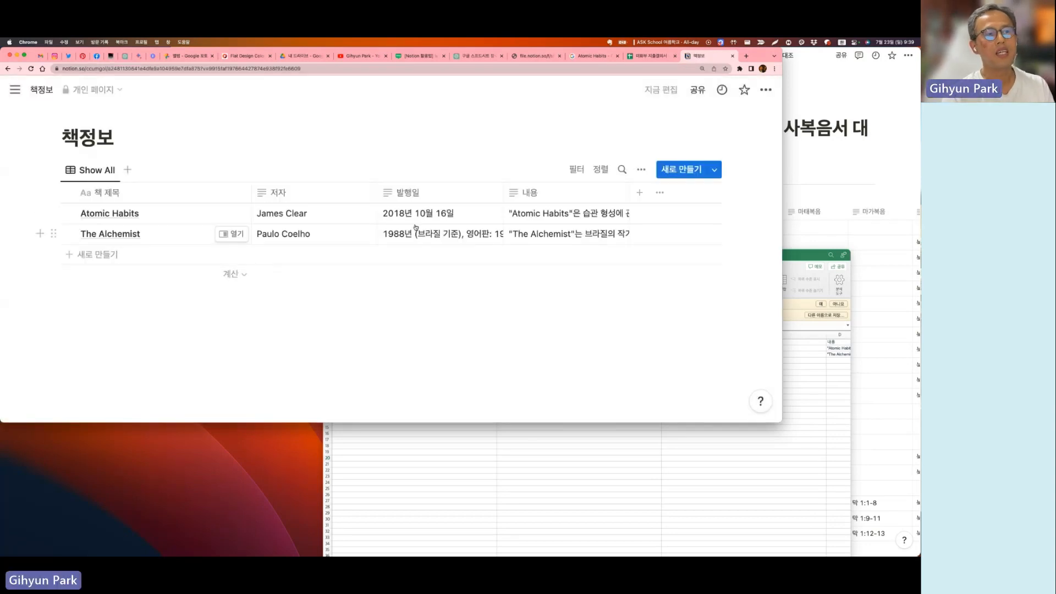
Compare the header row of the Excel sheet with the imported database's properties and view the options of the 저자 property
key(super+Tab)
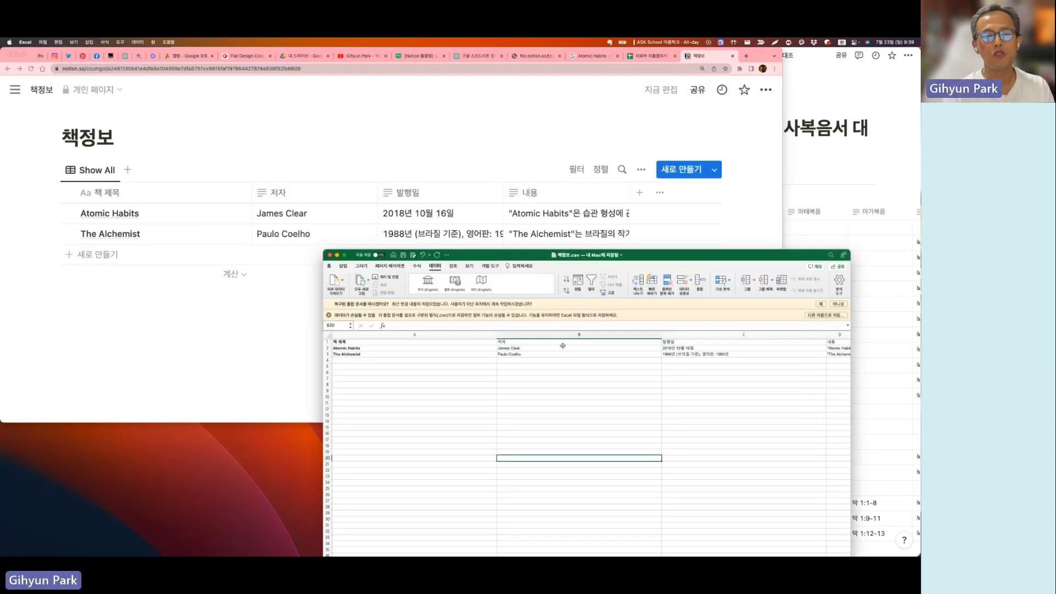
click(327, 341)
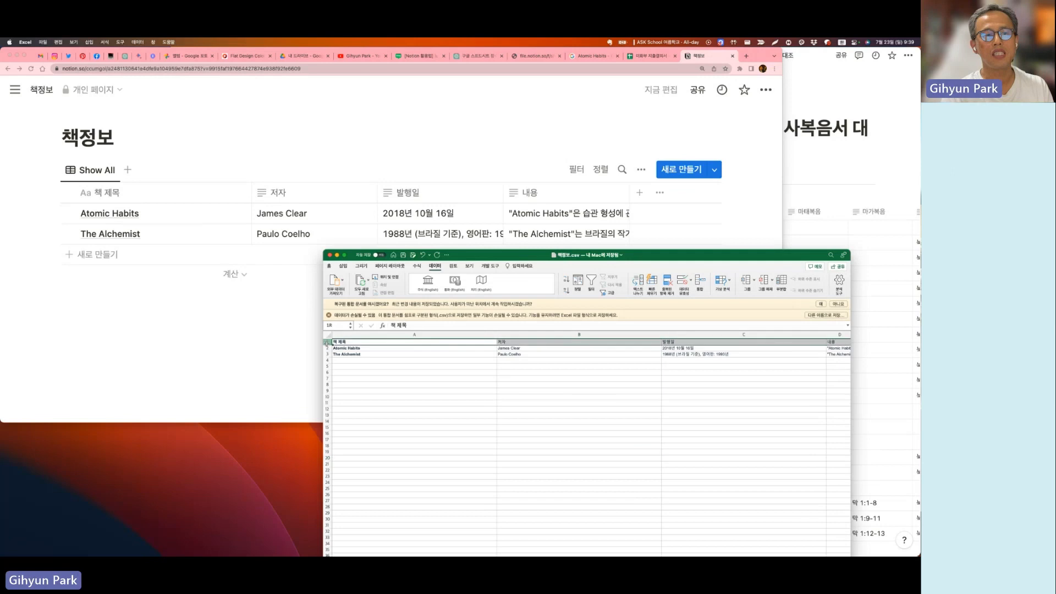
click(121, 358)
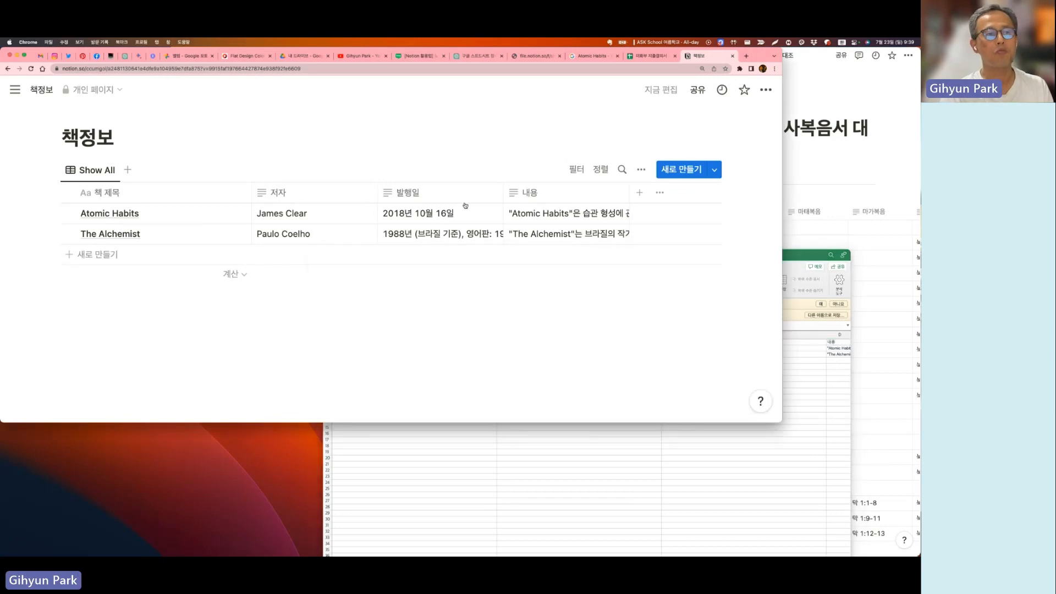
click(307, 193)
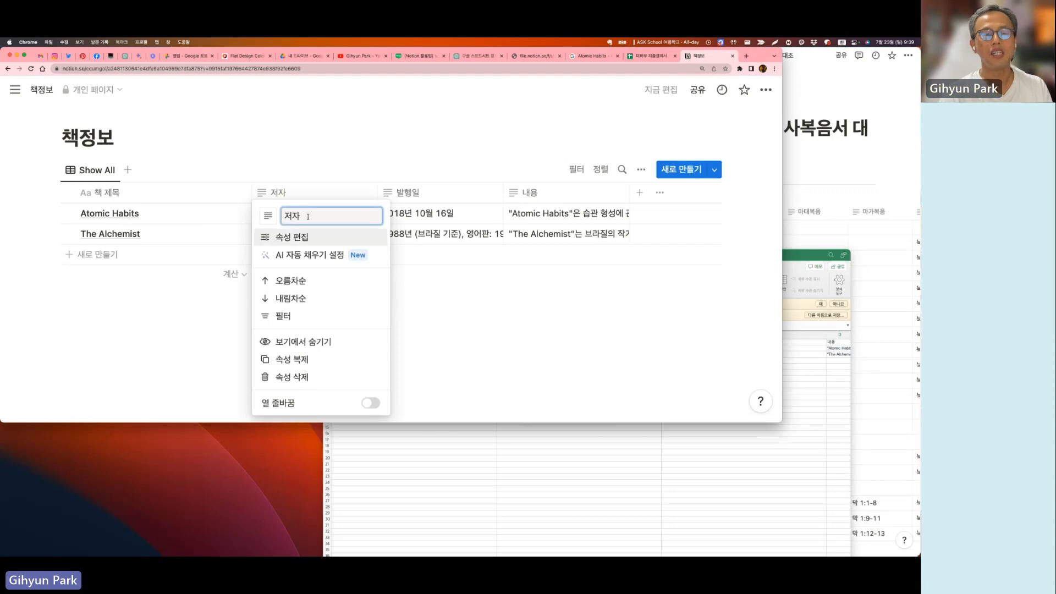
click(468, 344)
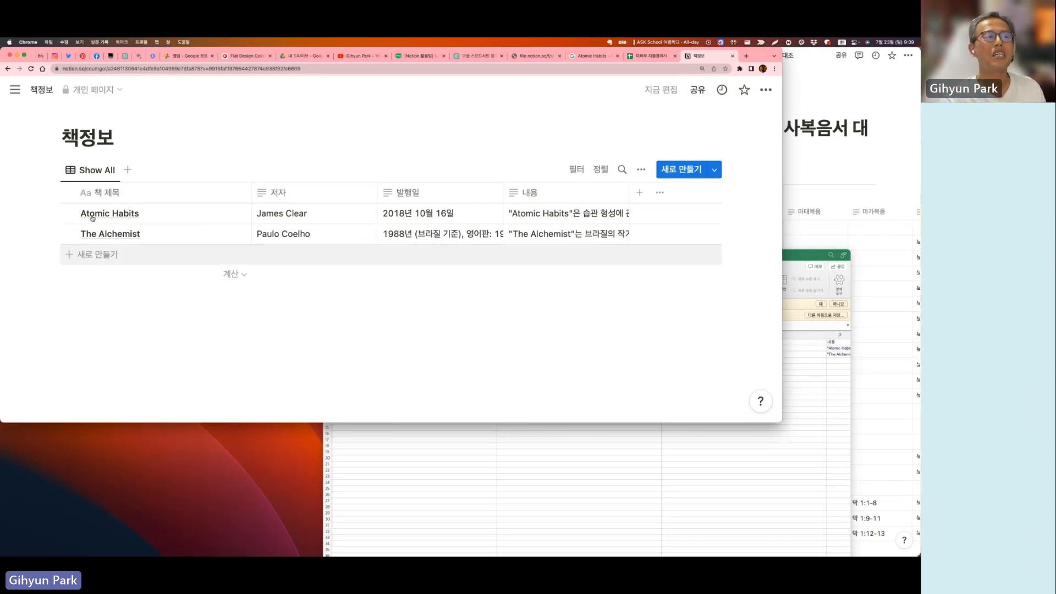
mouse_move(120, 115)
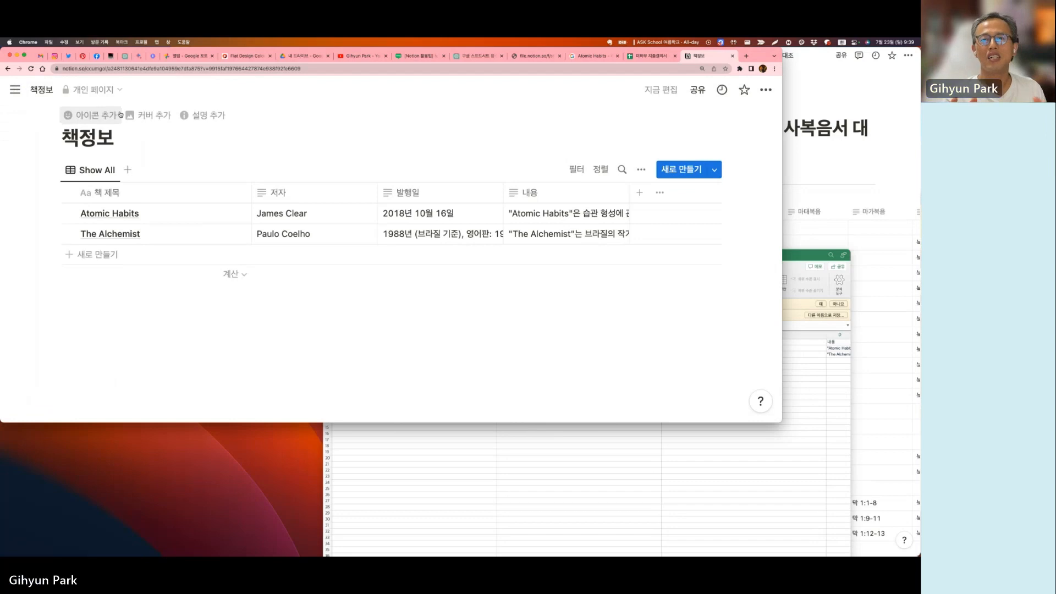